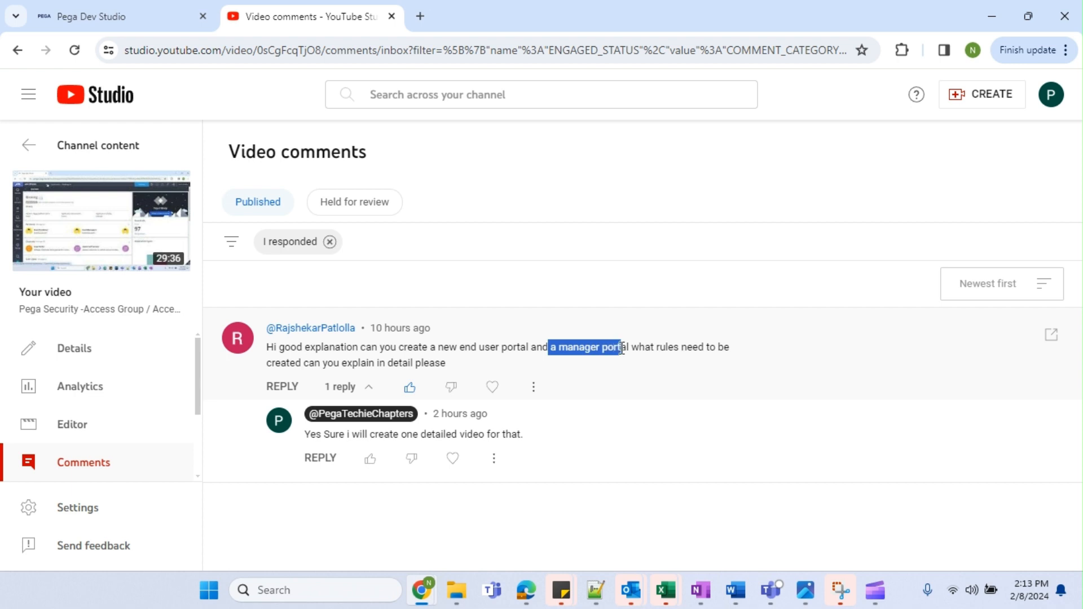
Highlight the viewer's comment asking for a manager portal.
left_click(648, 348)
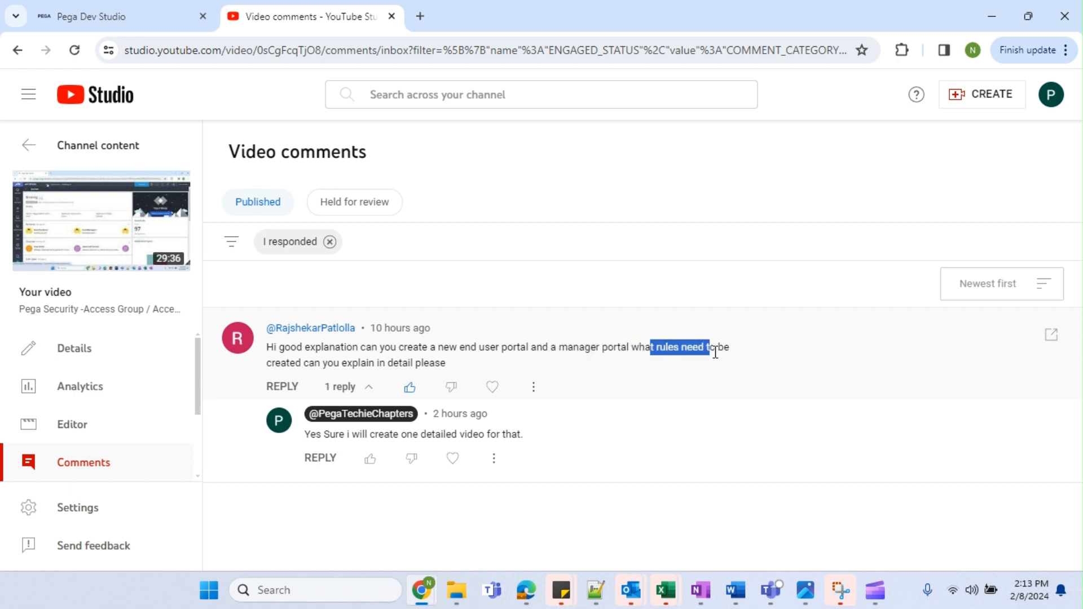
left_click(463, 366)
left_click_drag(321, 351, 303, 351)
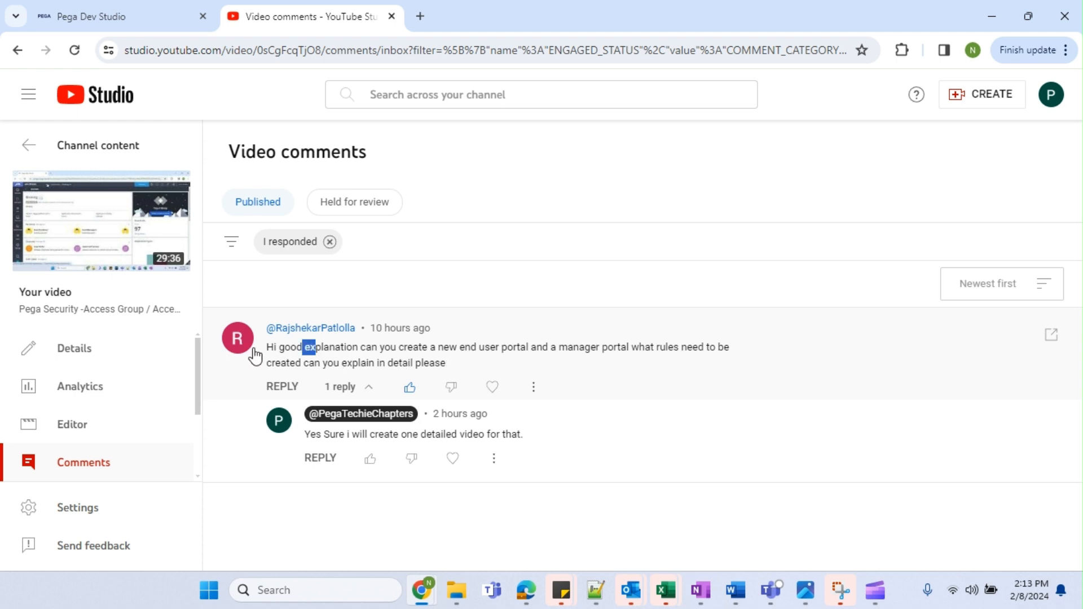
Close the accidentally opened commenter channel page and return to the Pega Dev Studio tab.
left_click(260, 349)
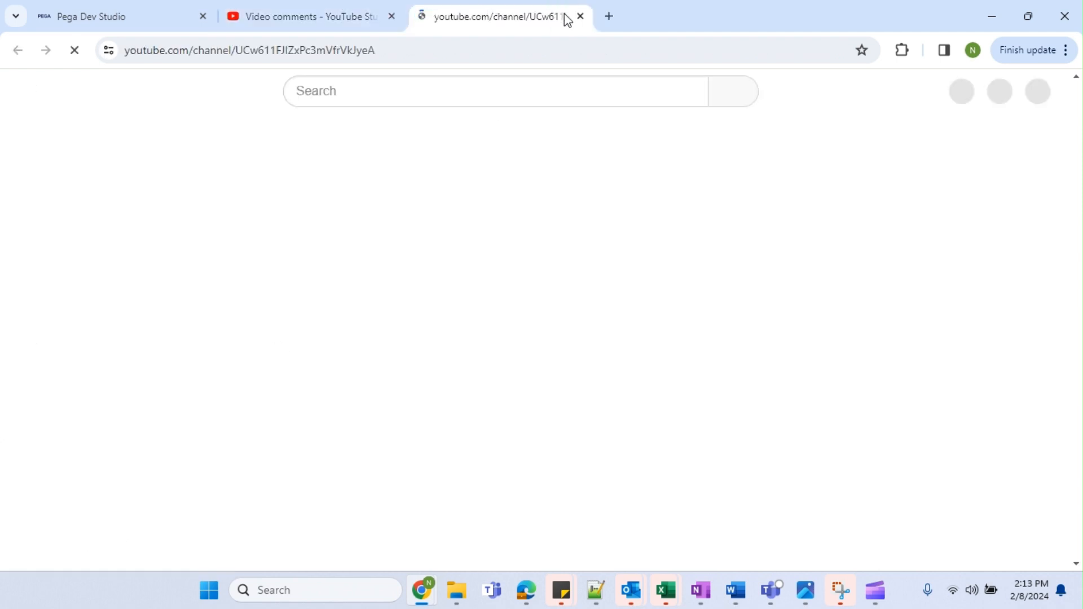
left_click(580, 17)
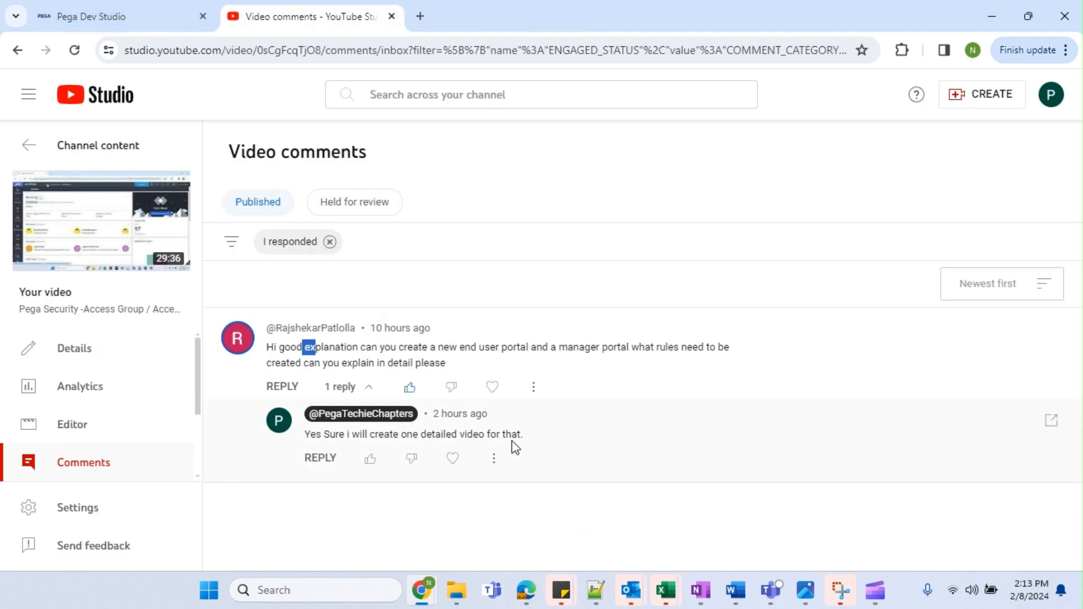
left_click(142, 18)
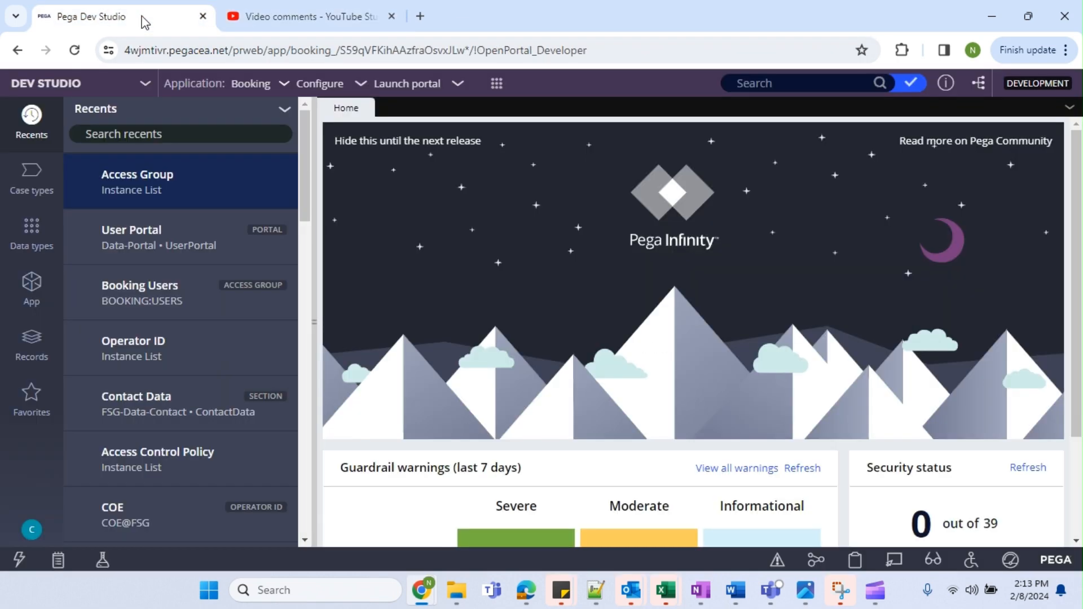
Collapse the Recents panel, check that User Portal is under Launch portal, then switch to Notepad++.
left_click(314, 320)
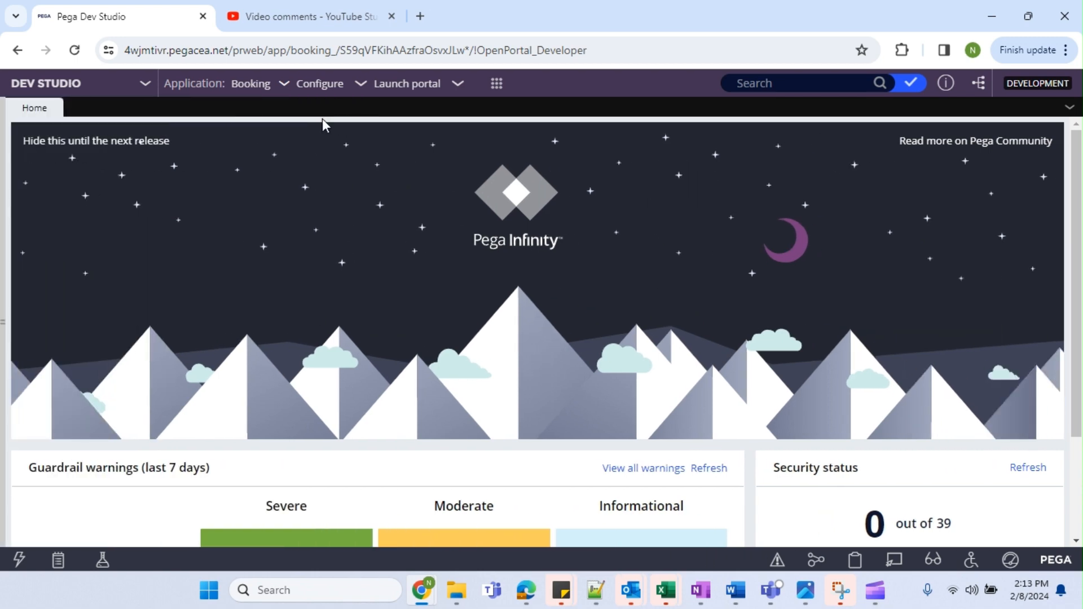
left_click(424, 85)
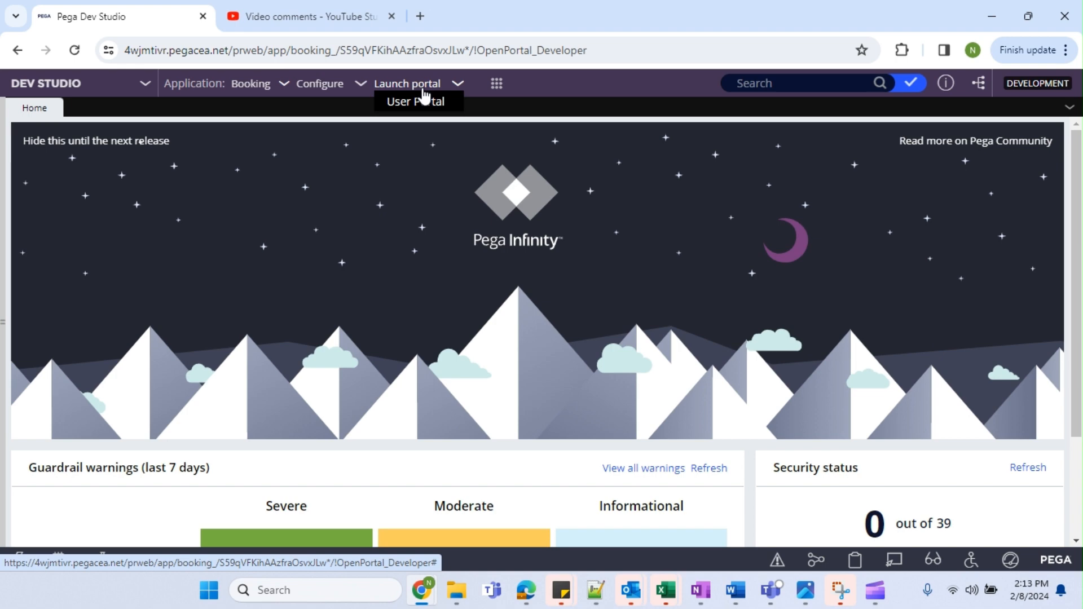
left_click(596, 590)
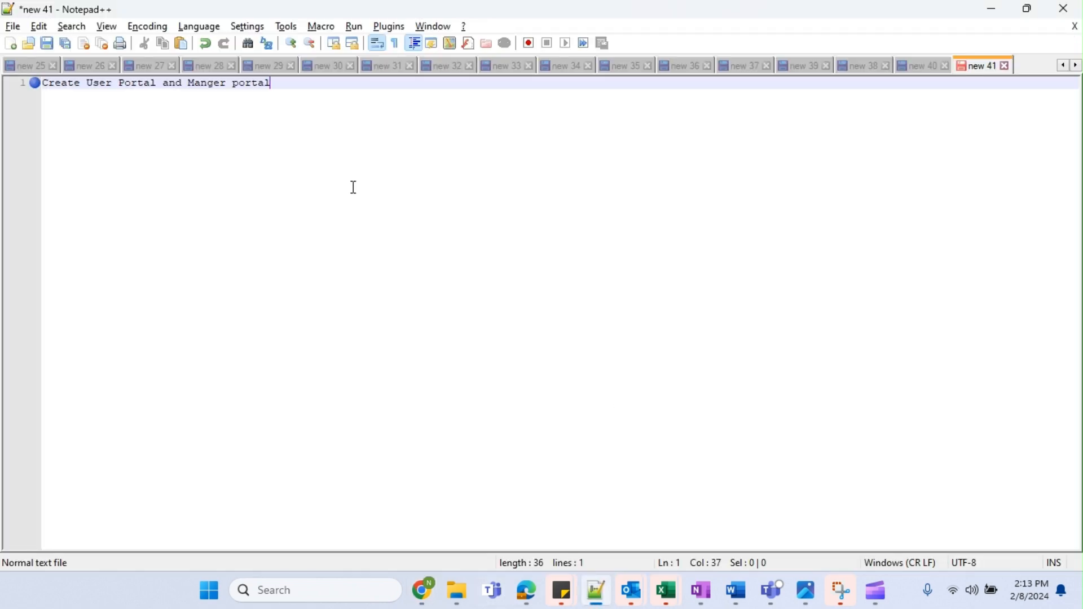
Add the note line 'User - Creating the cases - read and create' below the heading.
key("Return")
key("Return")
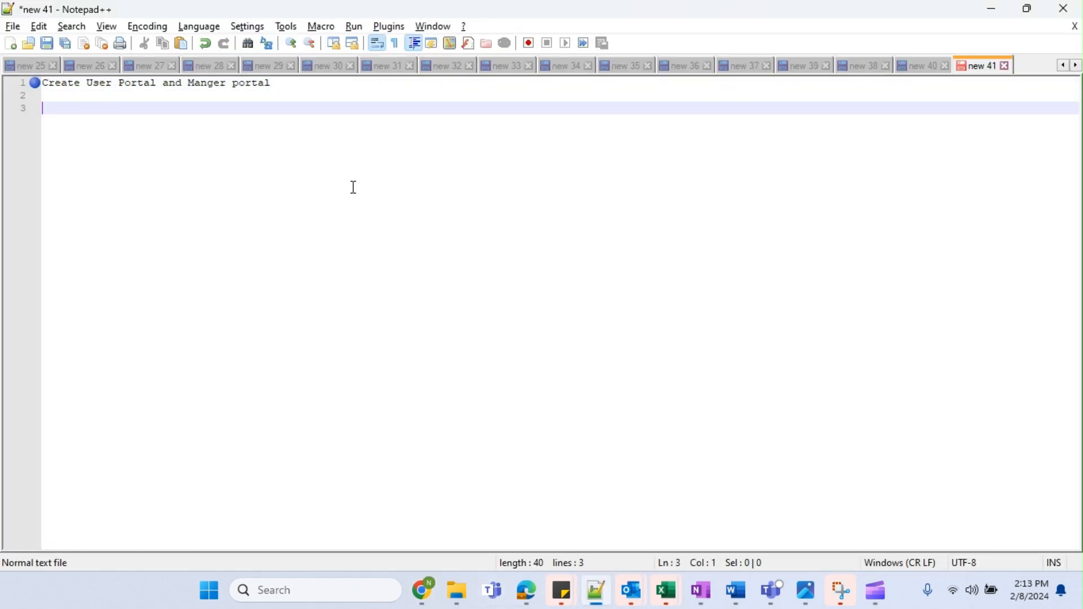
type("User")
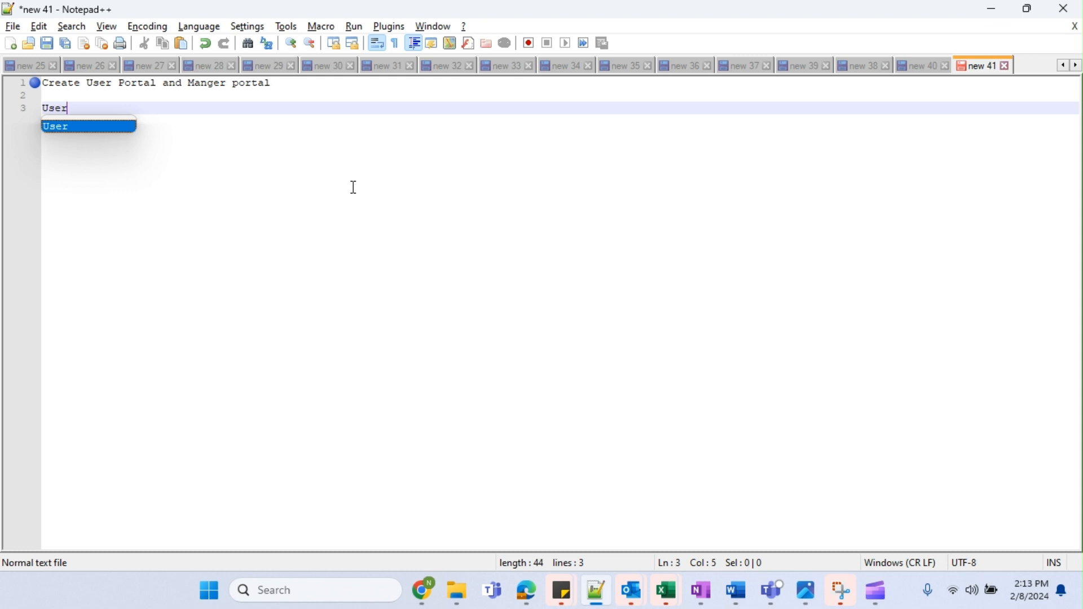
type(" - Cre")
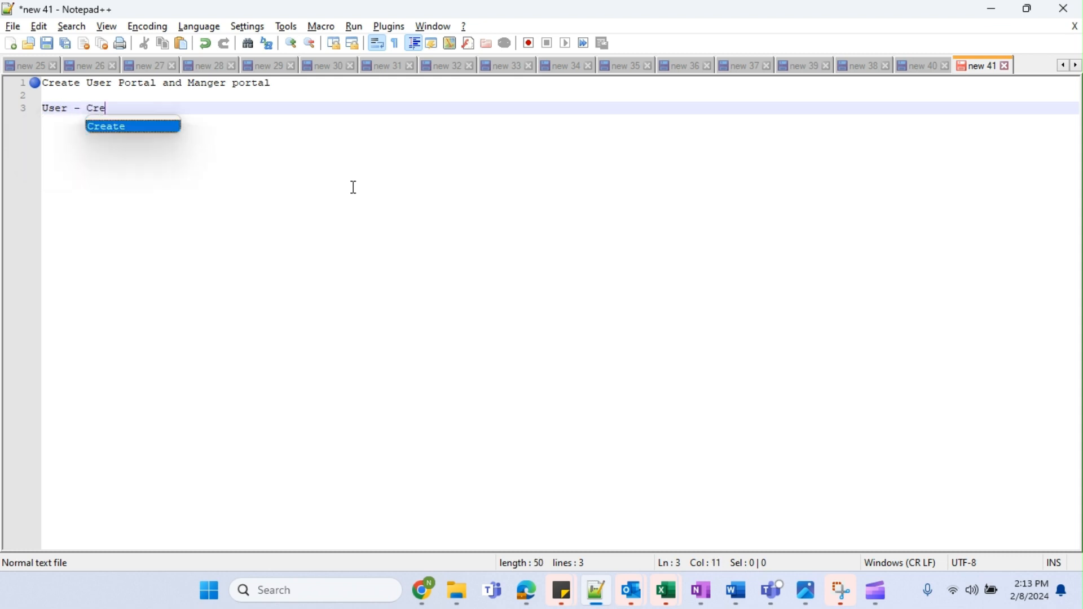
type("ating the cases")
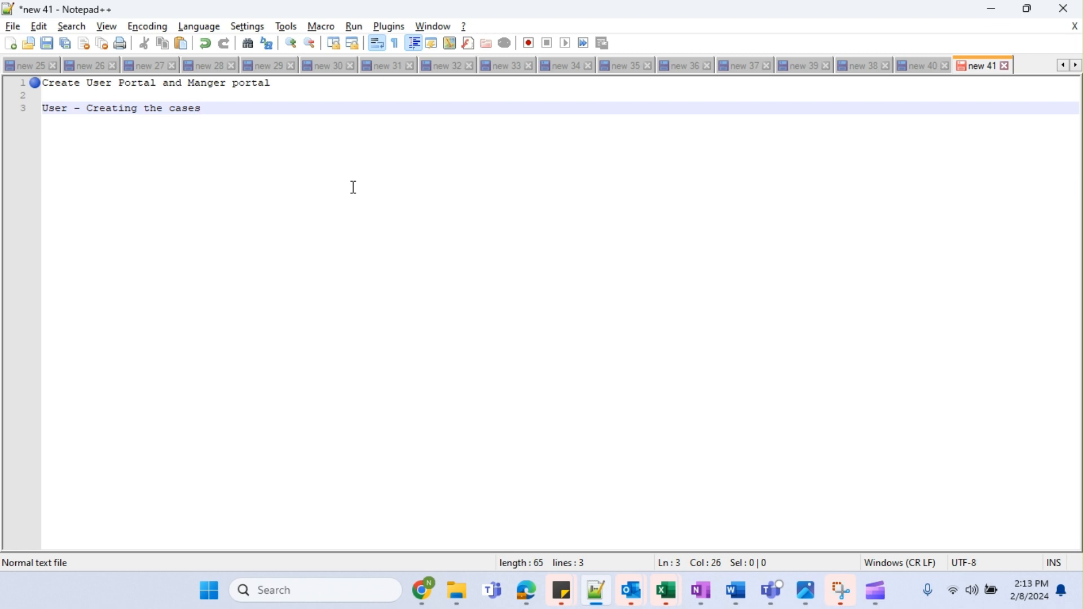
type(" - ")
type("read adn c")
key("BackSpace")
key("BackSpace")
key("BackSpace")
key("BackSpace")
type("d")
key("BackSpace")
type("nd create")
key("Return")
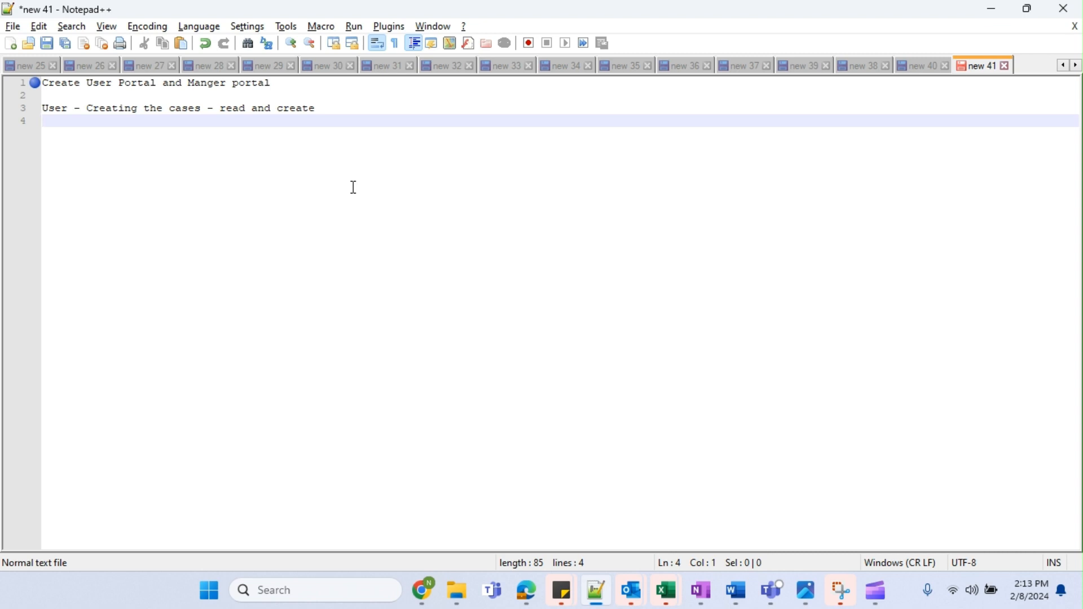
Add lines 'Manager - Approve cases', 'Manager 2 approval', 'sales' and 'admin'.
type("Man")
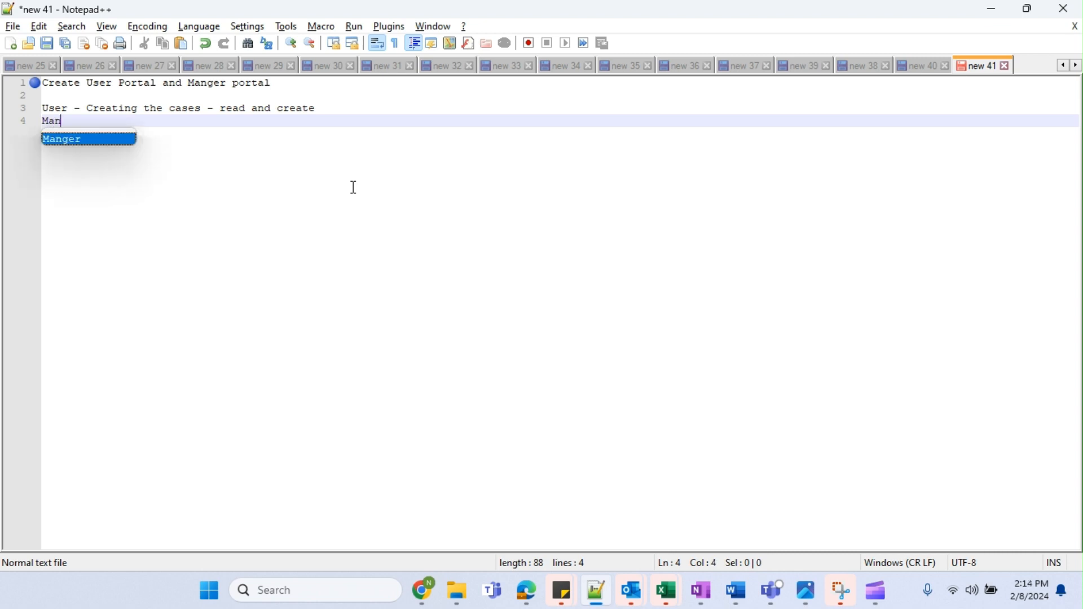
type("a")
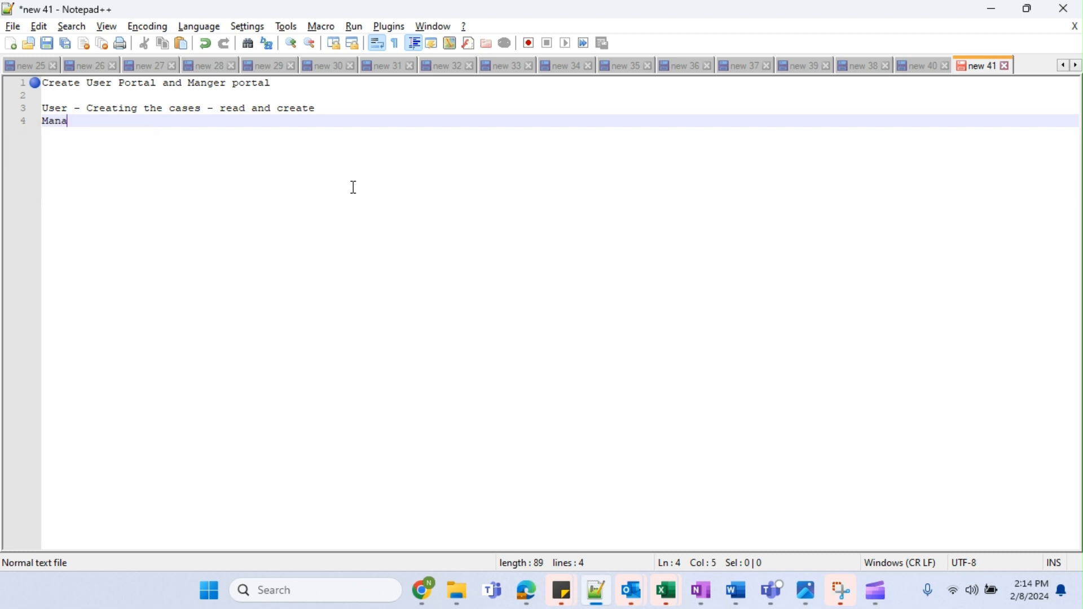
type("ger - Appr")
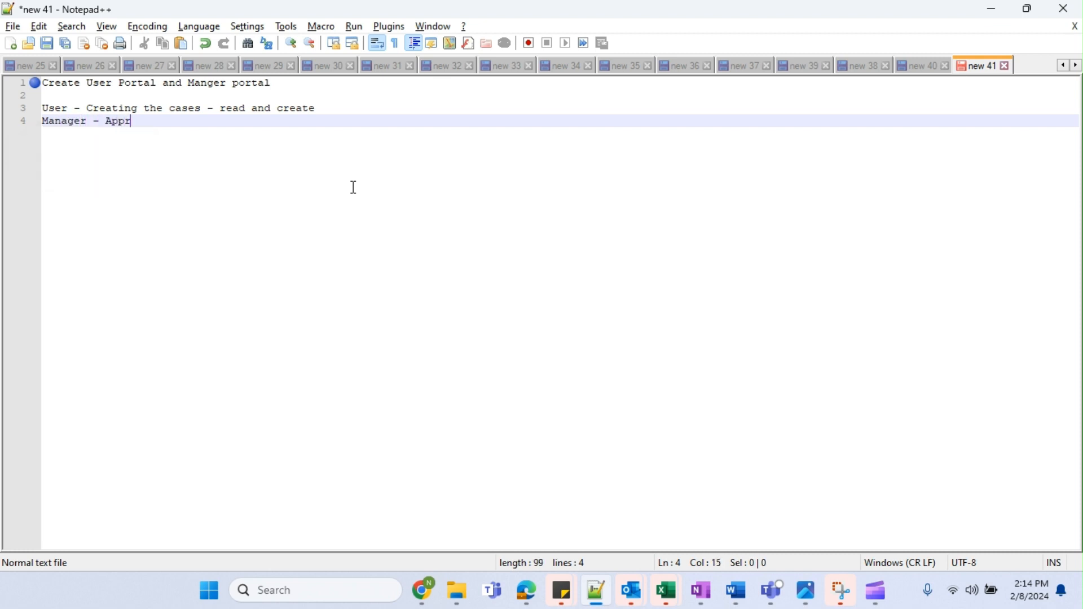
type("ove cases")
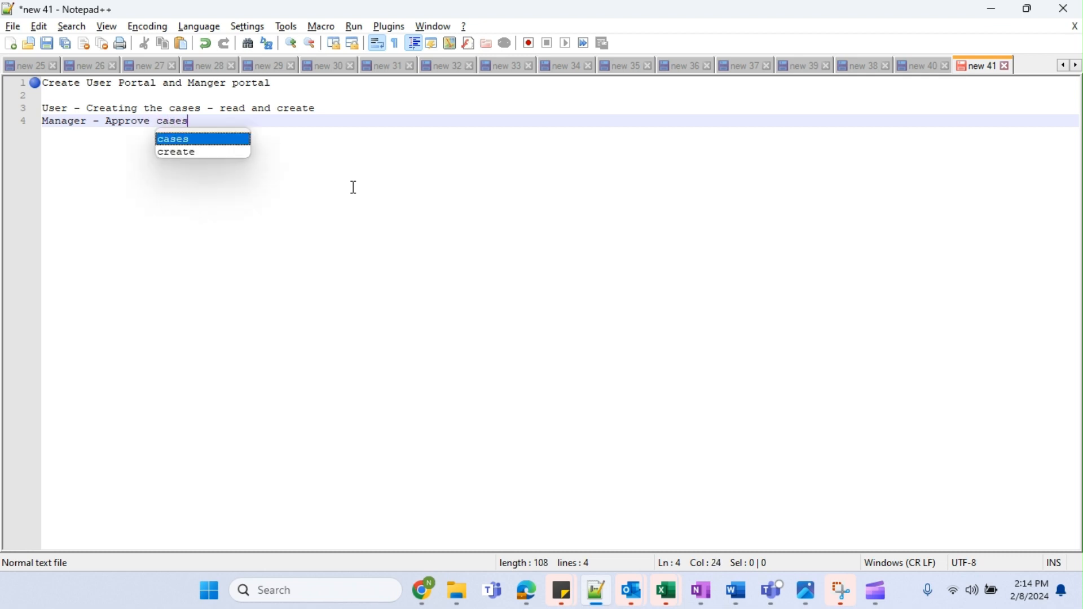
key("Escape")
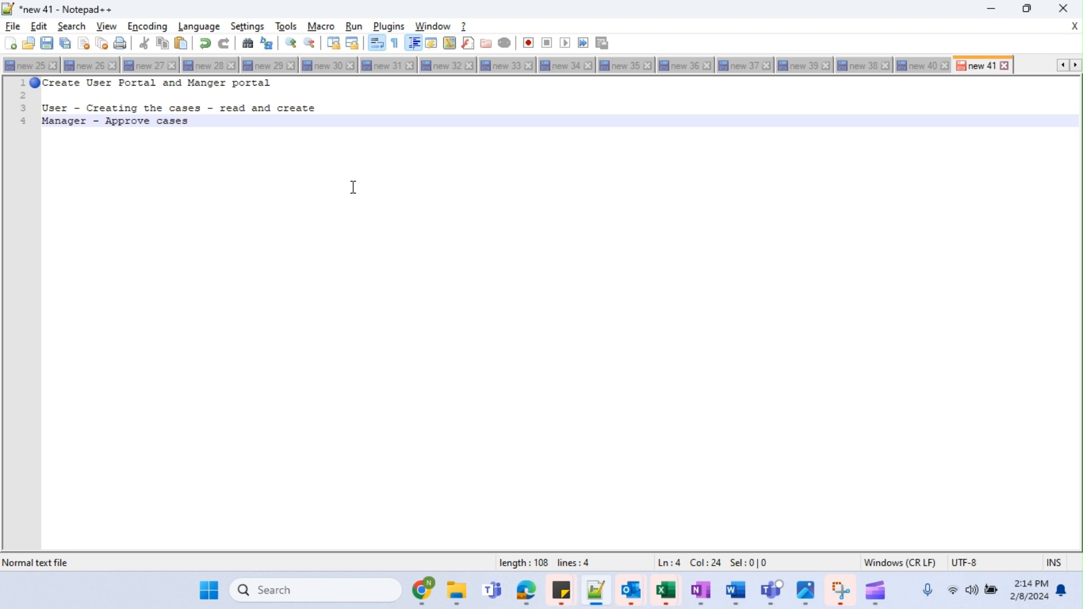
key("Return")
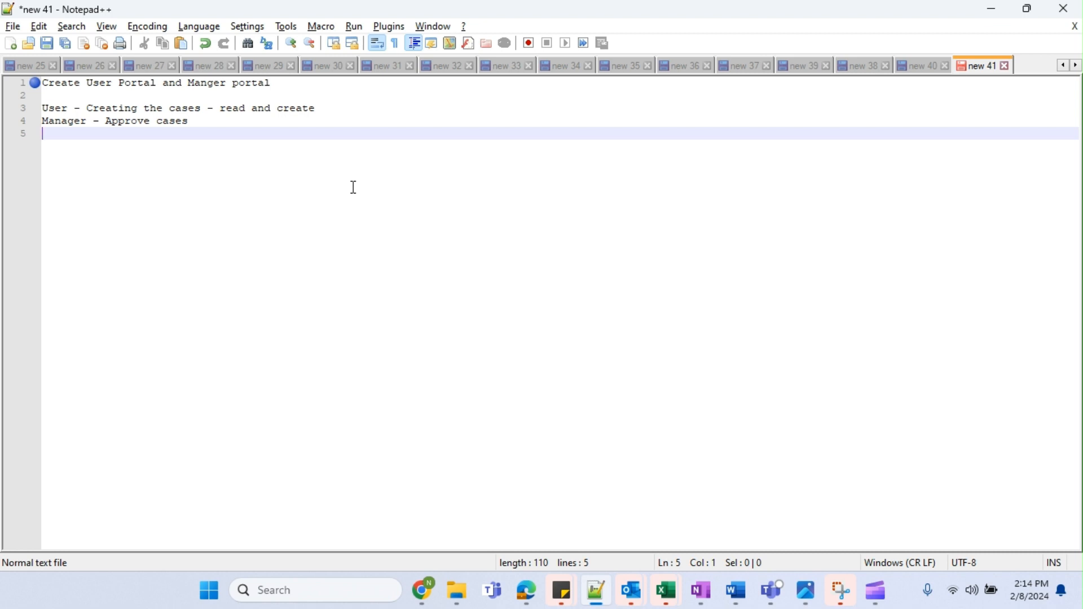
type("Manager 2 ap")
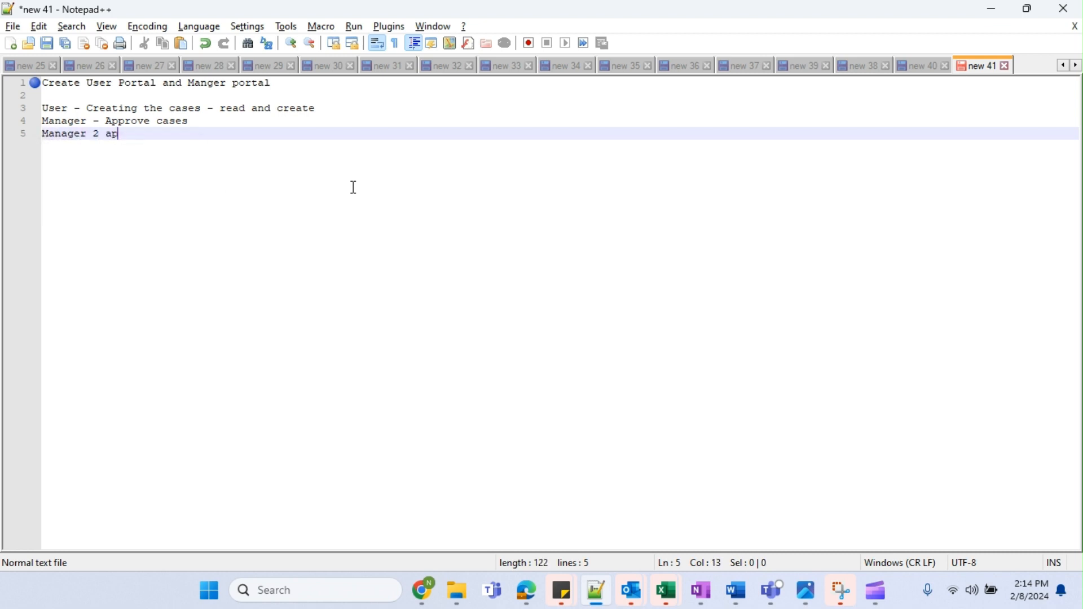
type("proval")
key("Return")
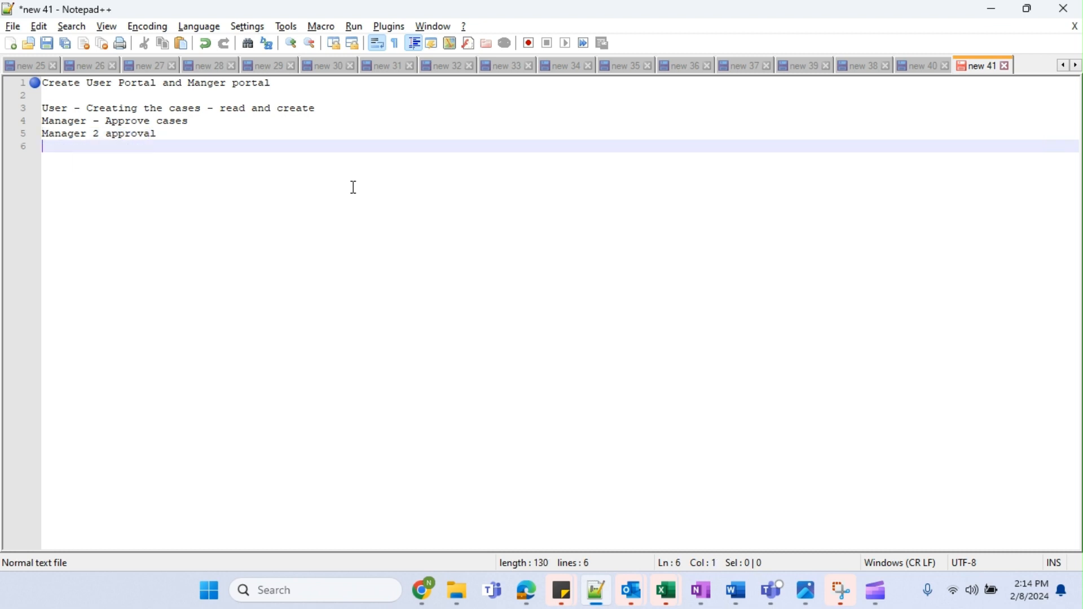
type("sales")
key("Return")
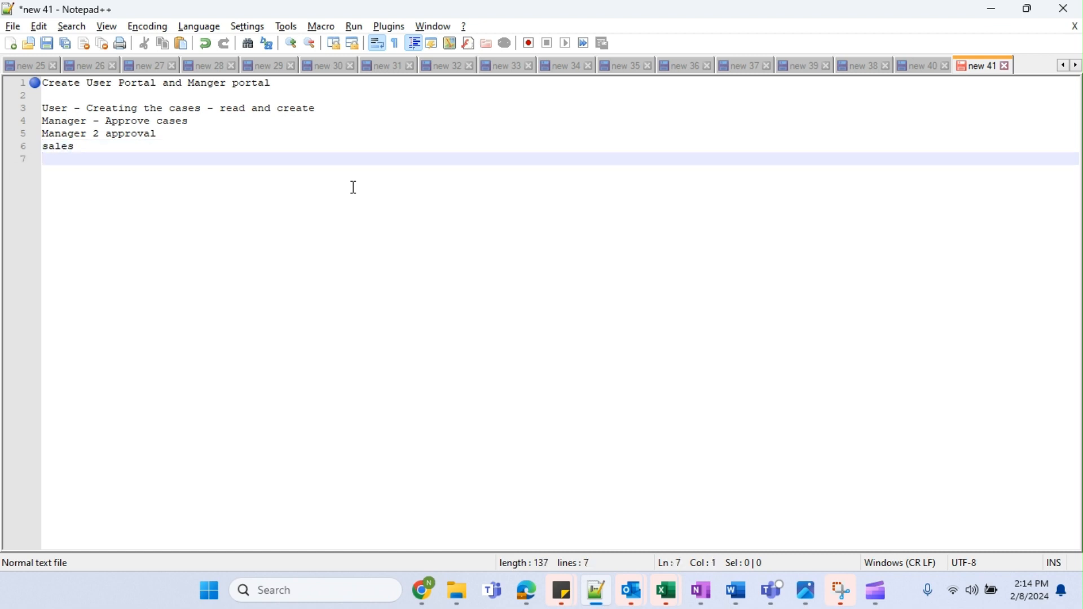
type("admin")
key("Return")
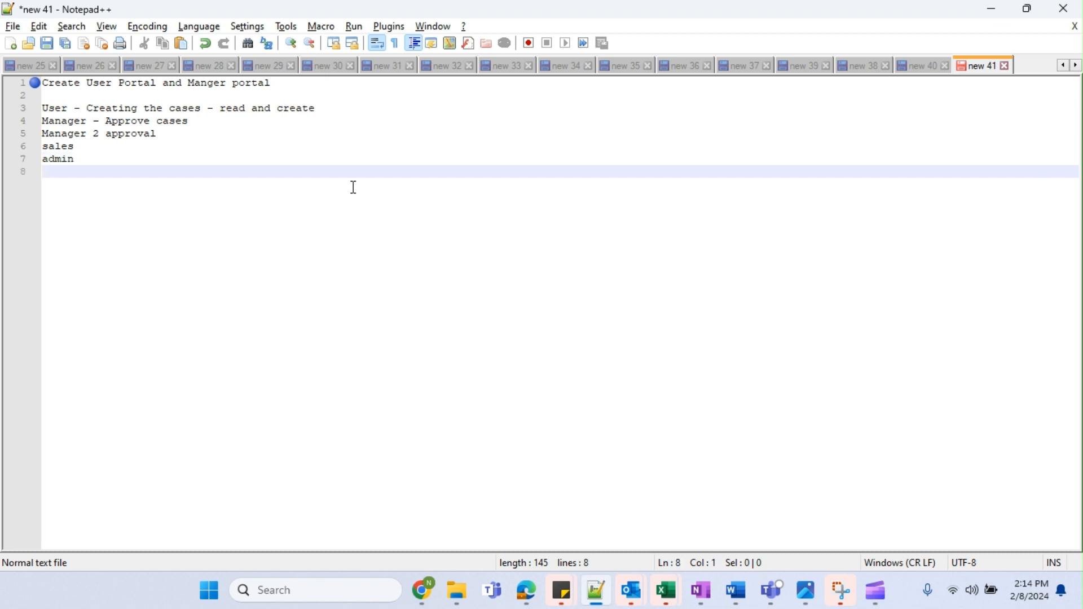
Select the role lines from User to admin and switch back to Pega Dev Studio.
left_click_drag(92, 170, 42, 108)
left_click(61, 122)
left_click(23, 148)
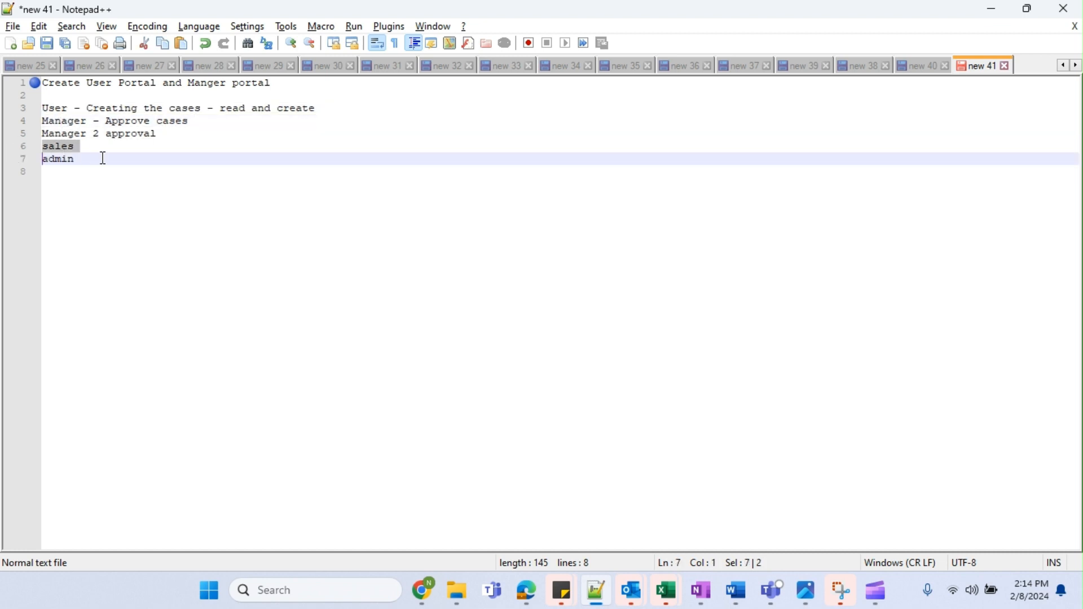
left_click_drag(92, 169, 19, 107)
key("alt+Tab")
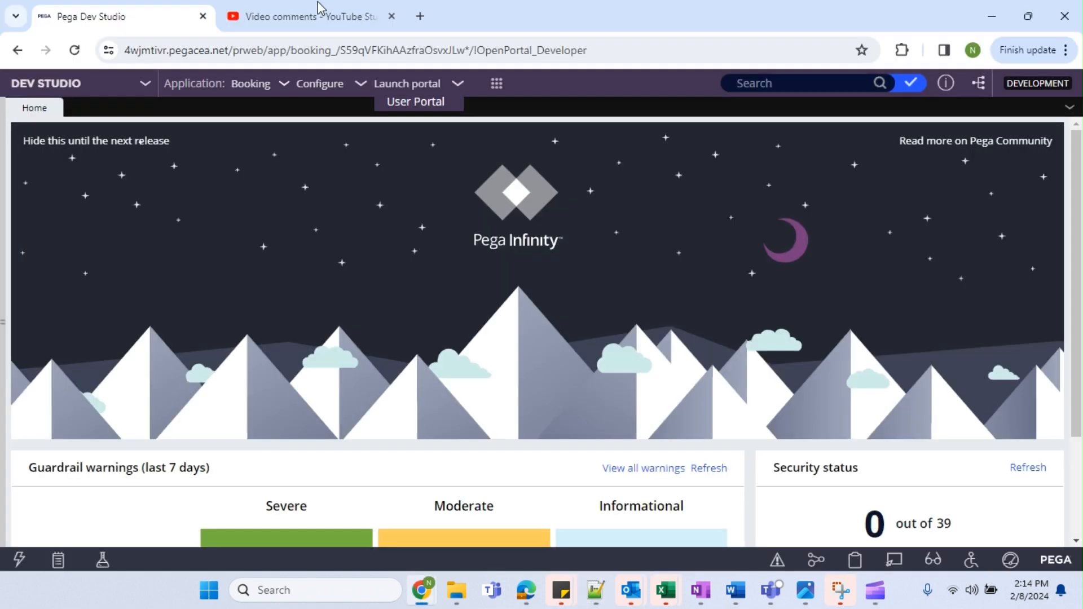
Close the YouTube Studio tab, expand the Data types panel, and open the operator's profile menu.
left_click(390, 16)
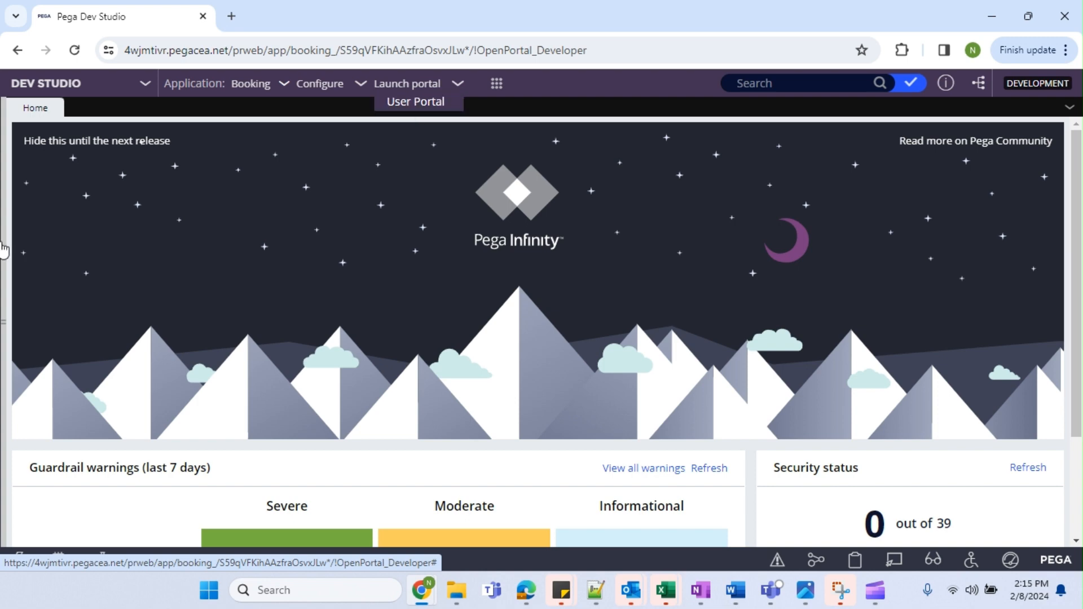
left_click(3, 323)
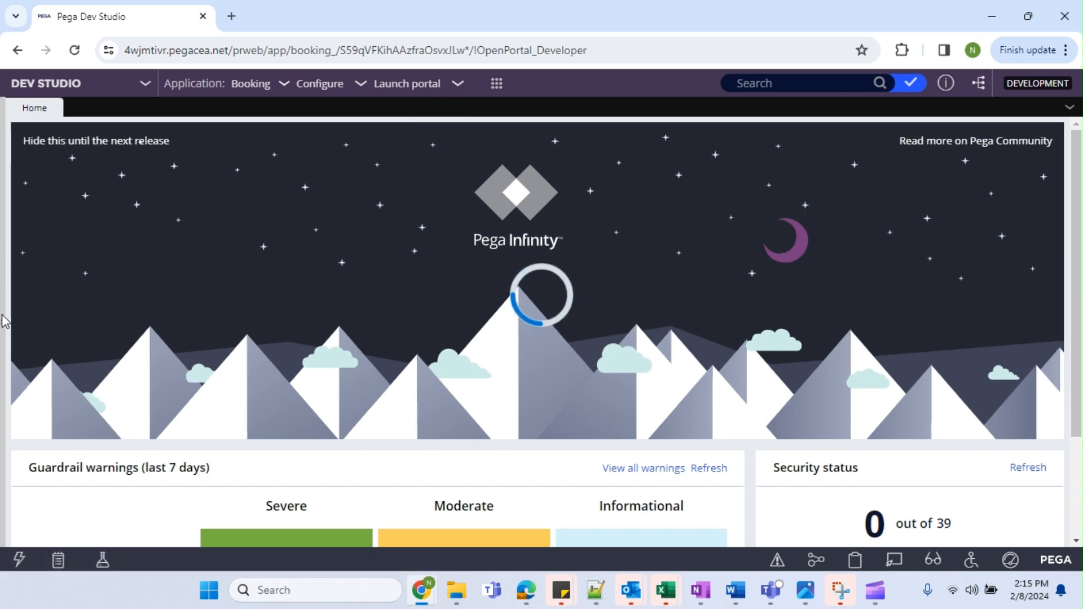
left_click(4, 338)
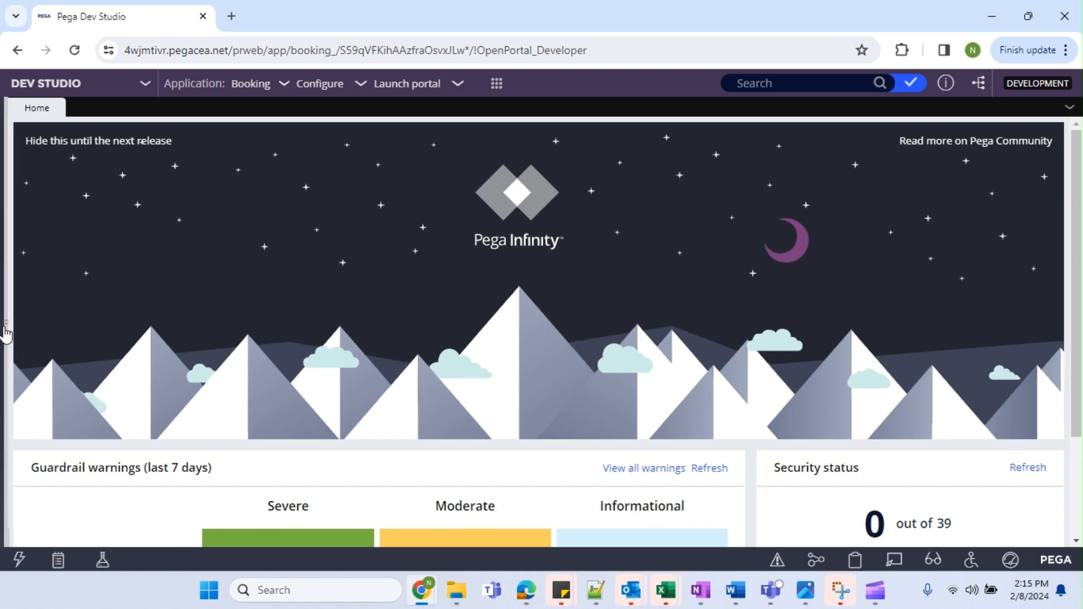
left_click(32, 532)
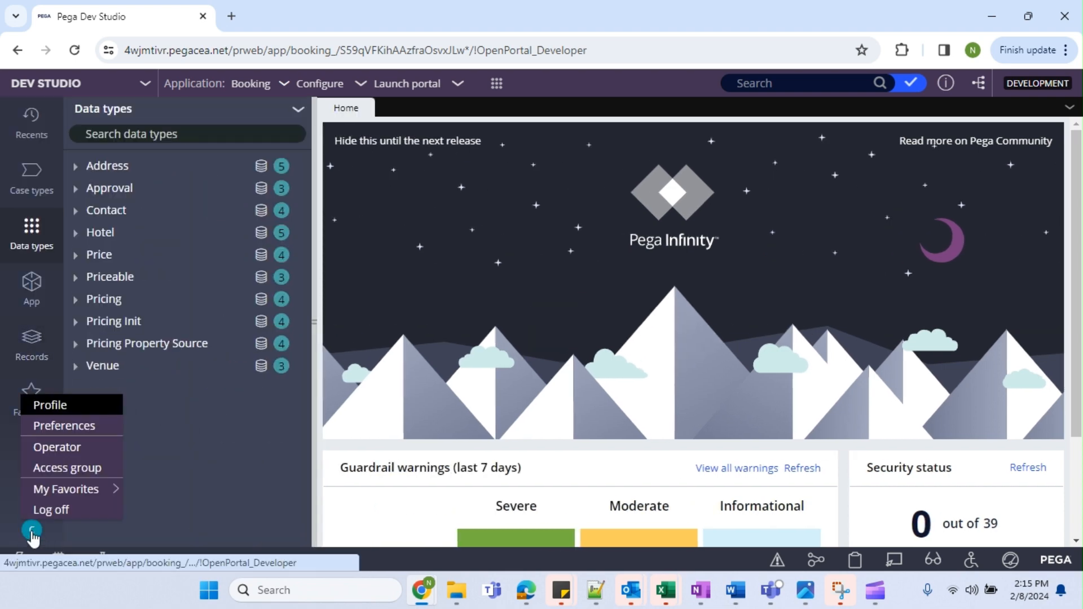
Open the COE operator record and, from its Application Access list, open Booking:Authors.
left_click(48, 447)
left_click(313, 328)
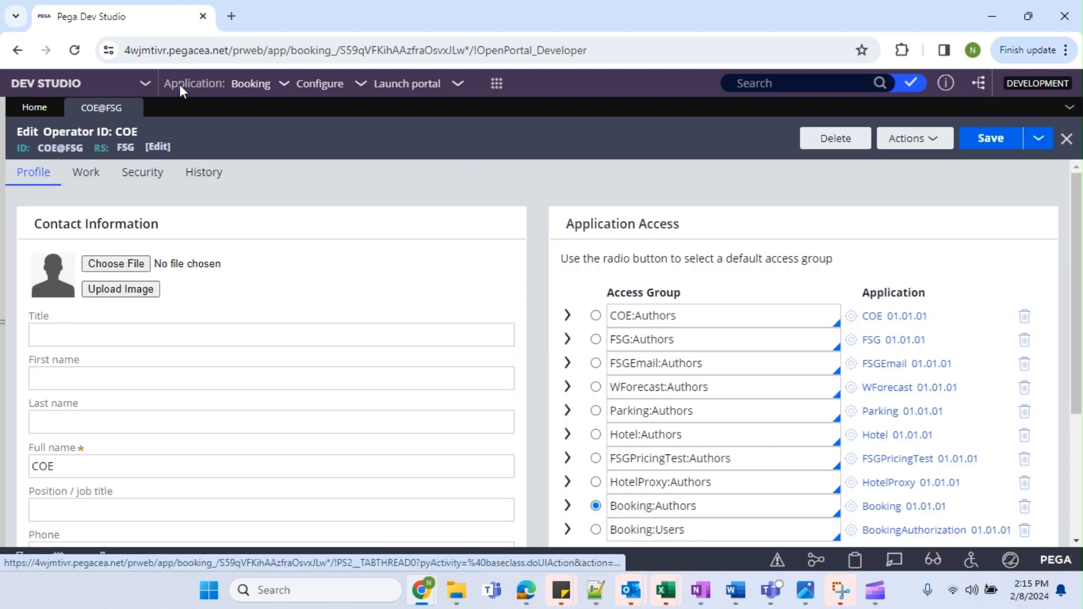
scroll(632, 214, "down", 3)
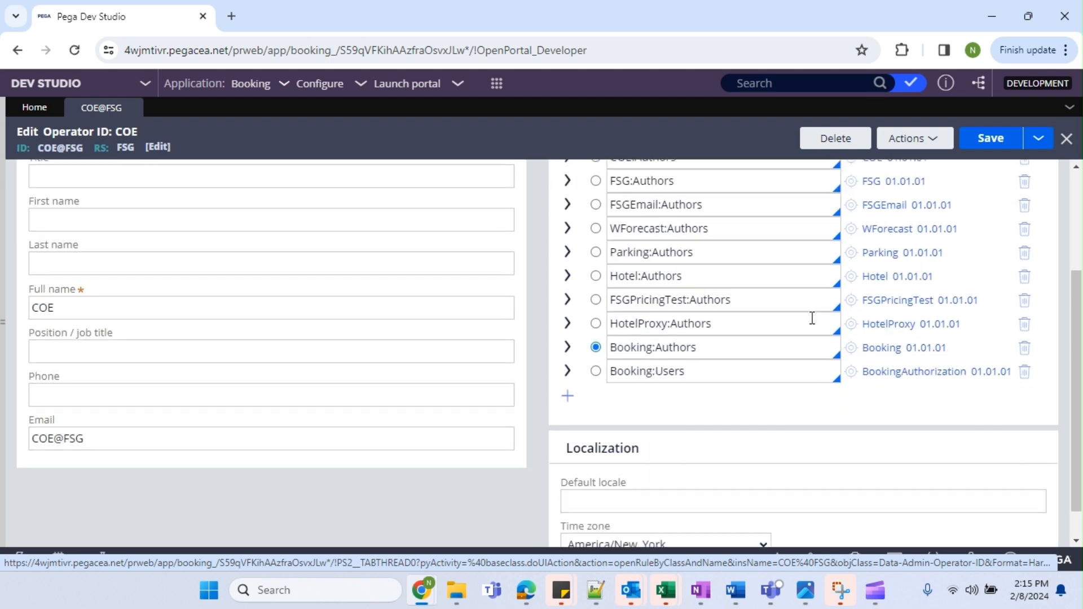
left_click_drag(725, 330, 834, 329)
left_click(632, 332)
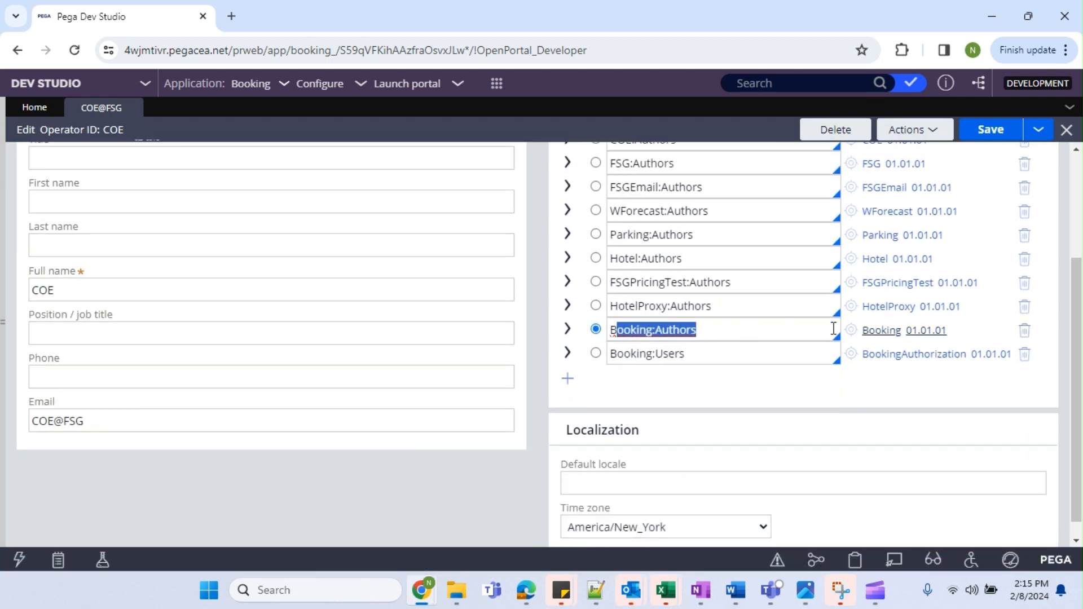
left_click(853, 336)
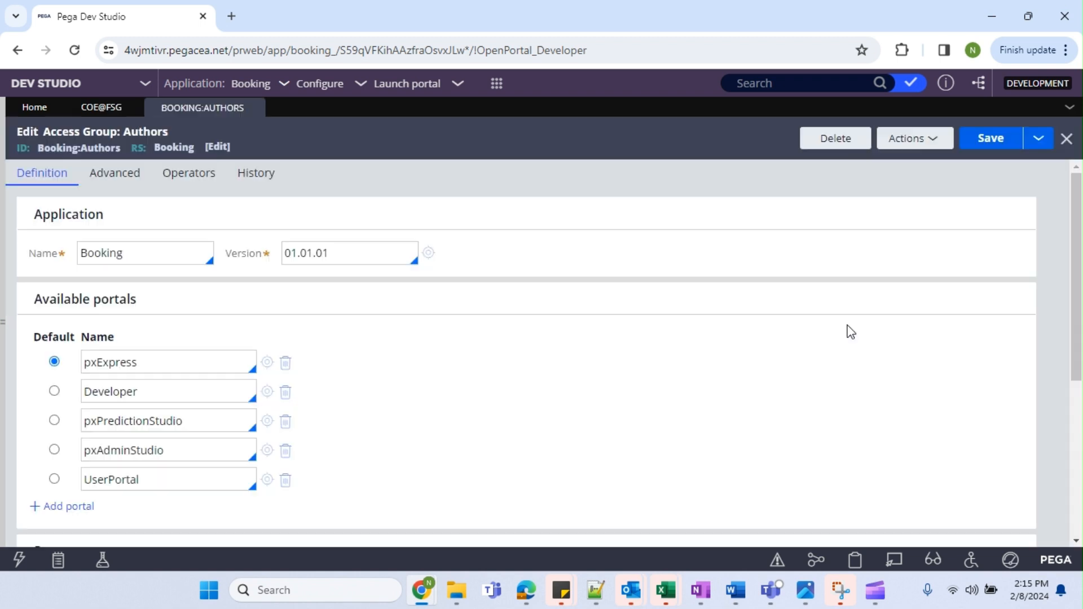
Review the Booking:Authors portals: Developer, pxPredictionStudio and UserPortal.
scroll(191, 355, "down", 1)
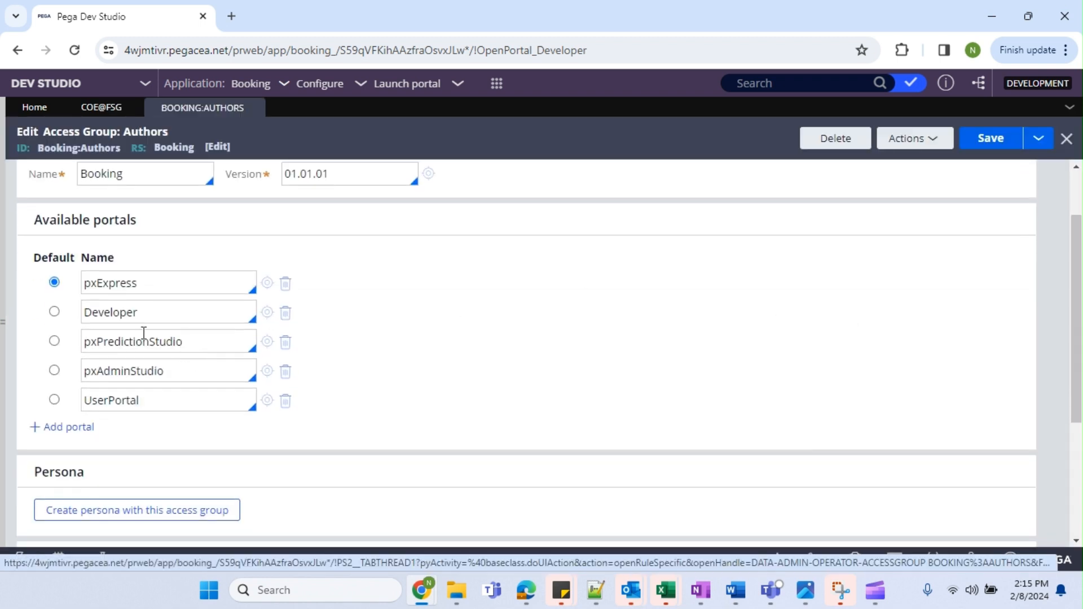
left_click(125, 286)
left_click(115, 312)
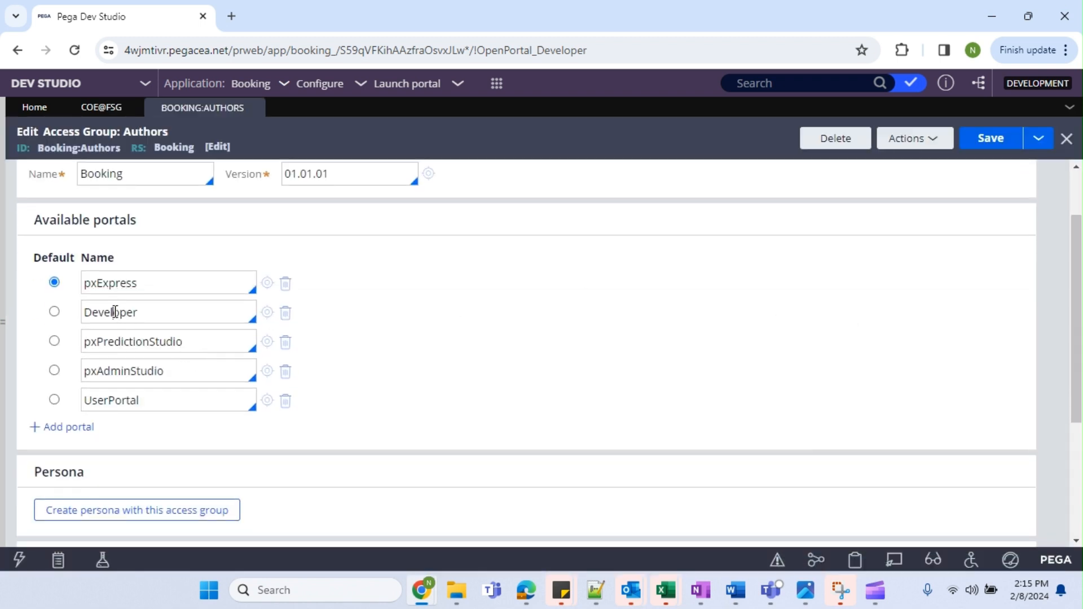
left_click_drag(199, 341, 102, 341)
left_click(150, 86)
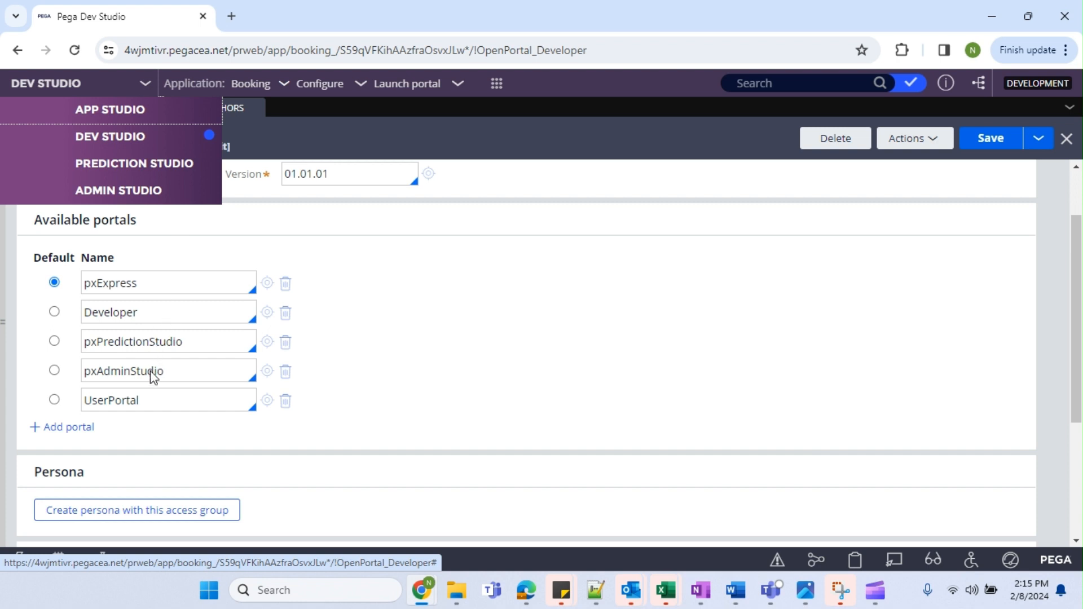
left_click(129, 401)
double_click(129, 402)
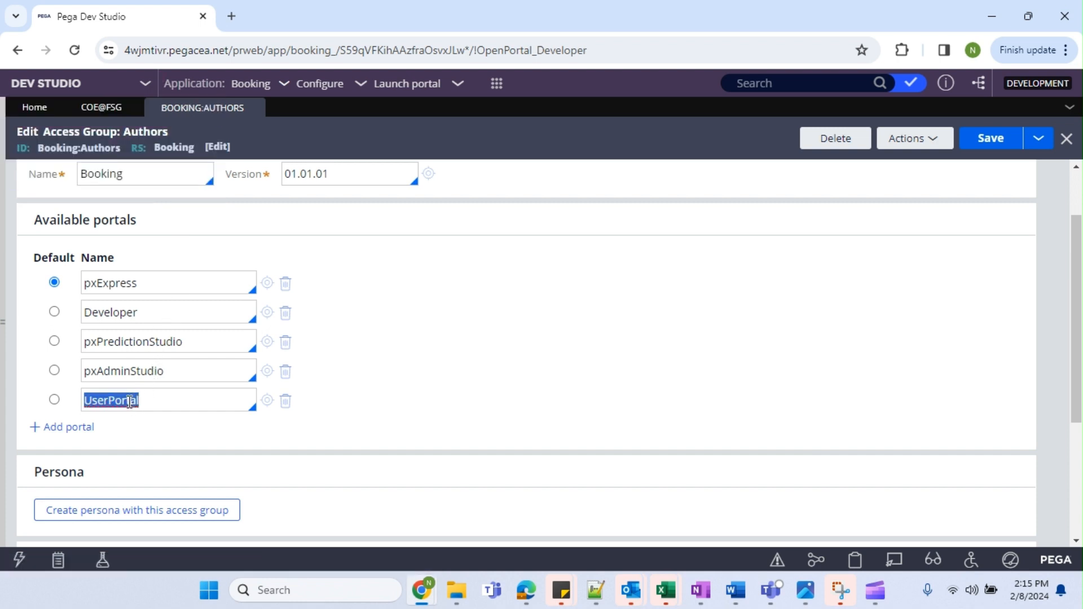
Close the Booking:Authors access group and show the Records explorer.
left_click(94, 107)
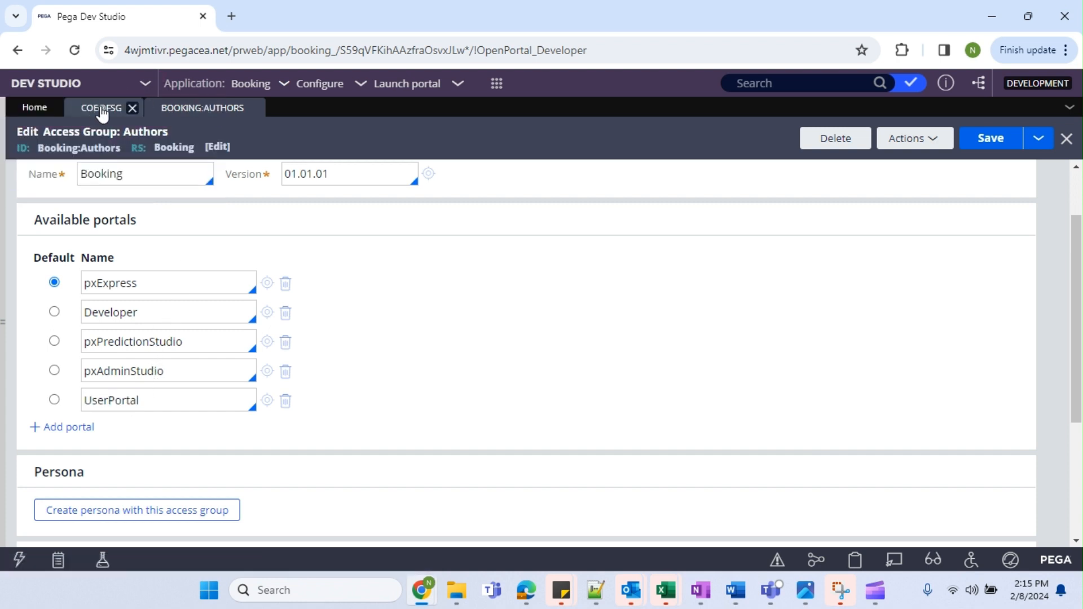
left_click(208, 109)
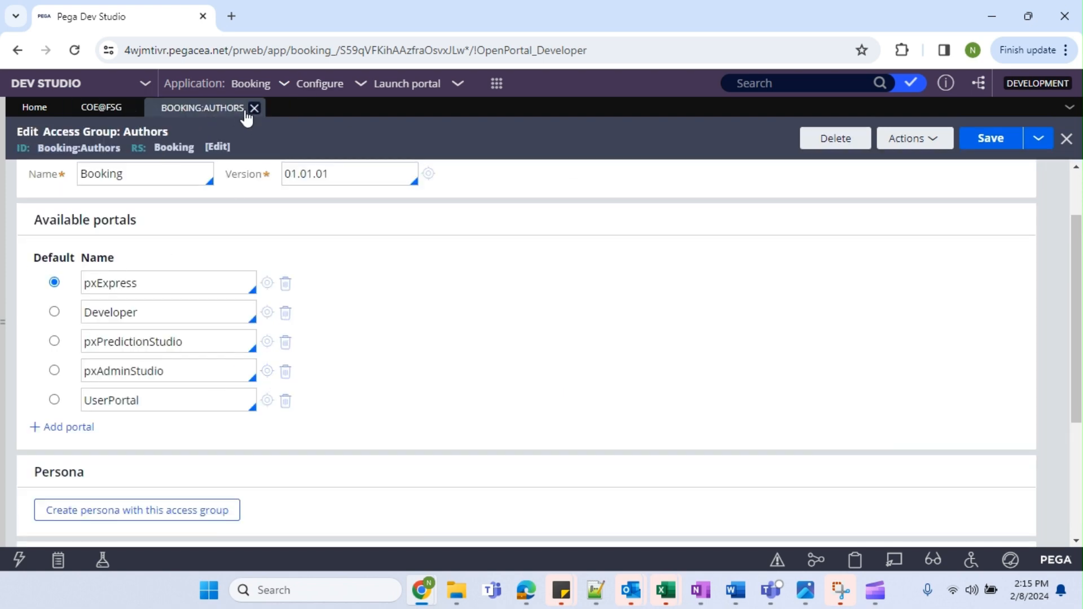
left_click(253, 109)
left_click(2, 323)
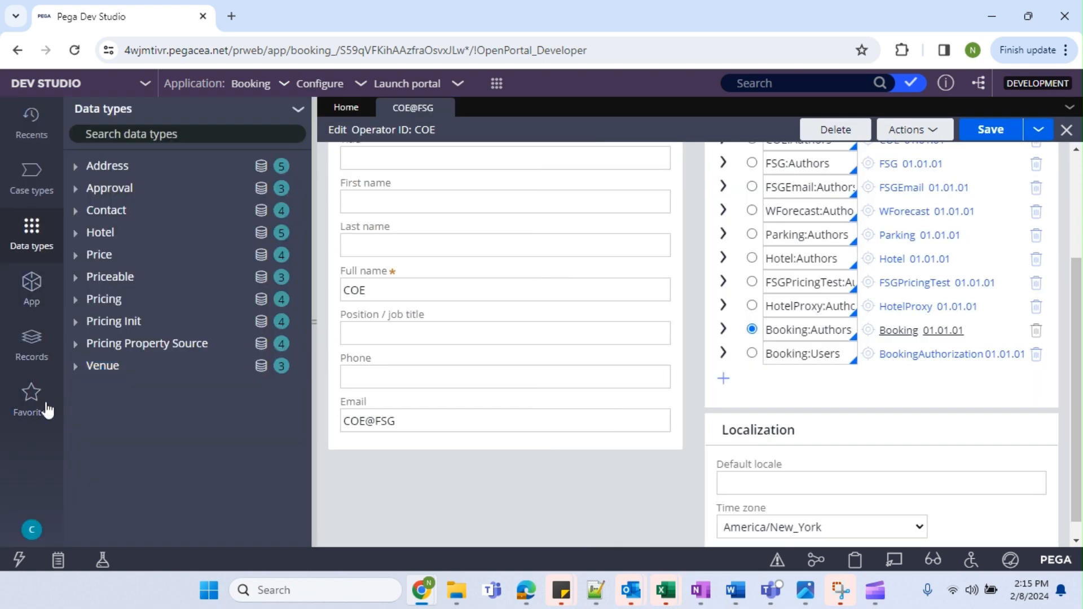
left_click(41, 359)
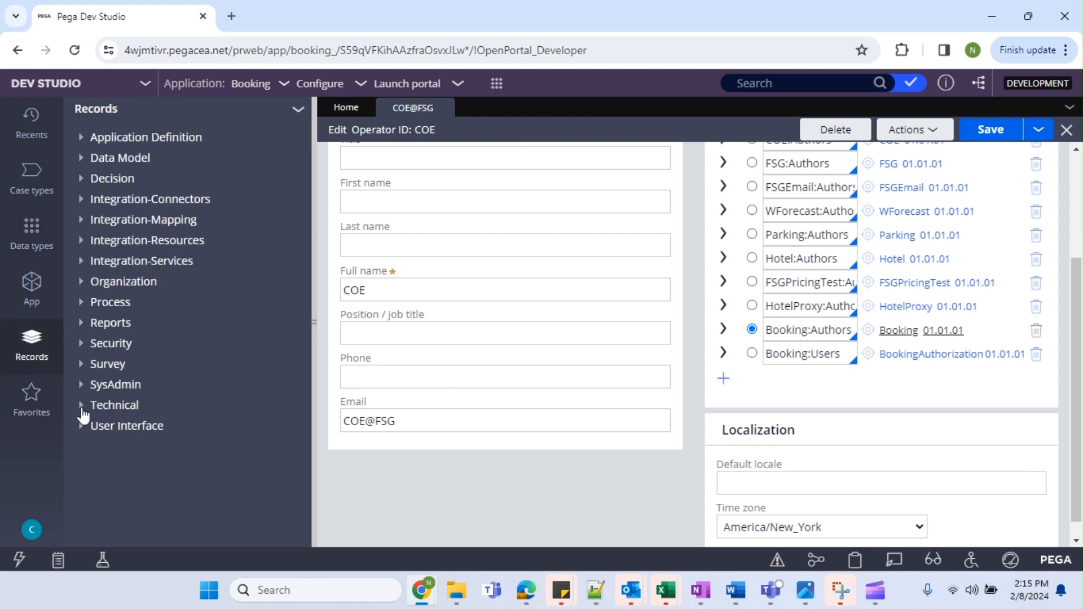
Add Booking:Authorization as a new access group row for COE and open it.
left_click(799, 331)
left_click(723, 379)
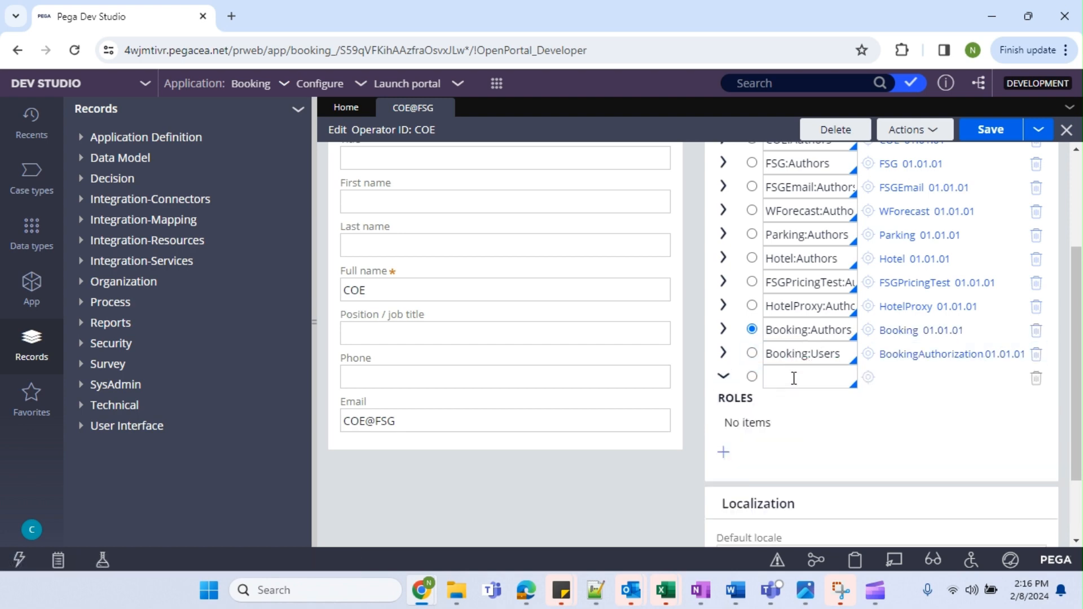
type("Booking")
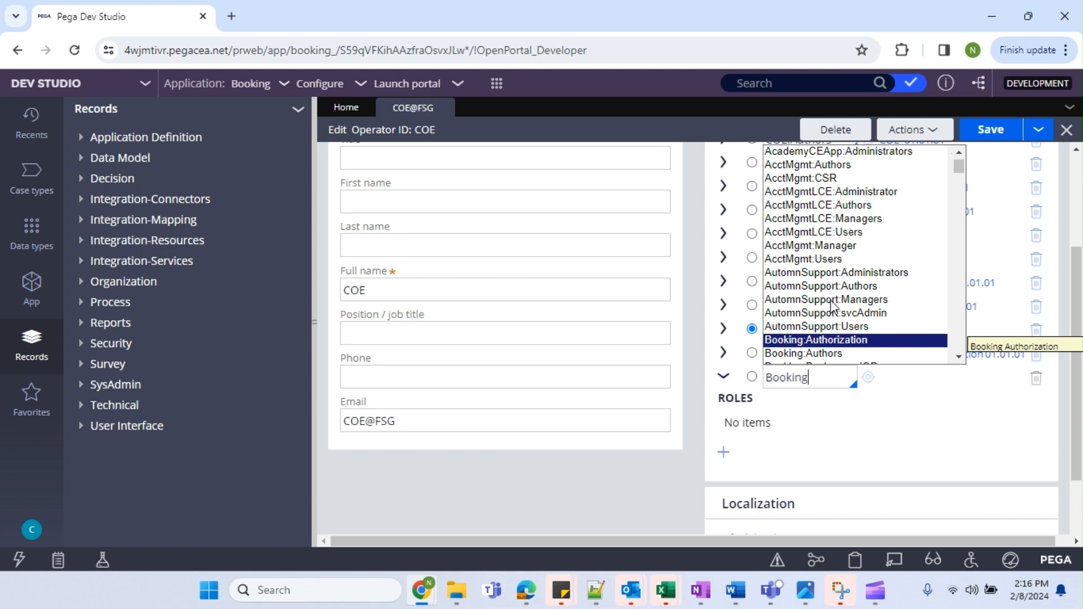
scroll(834, 313, "down", 2)
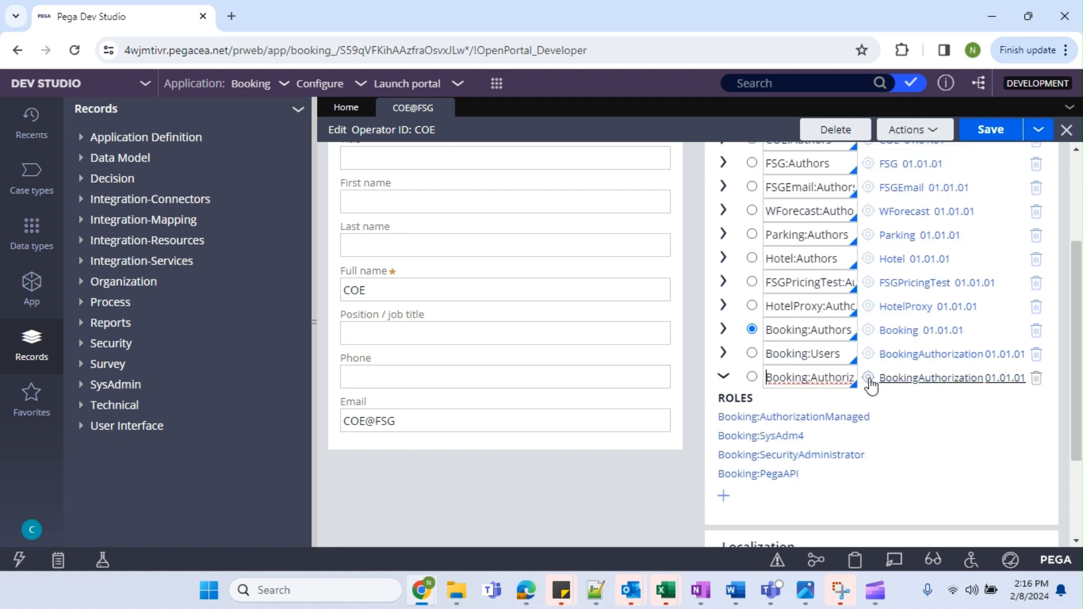
left_click(895, 378)
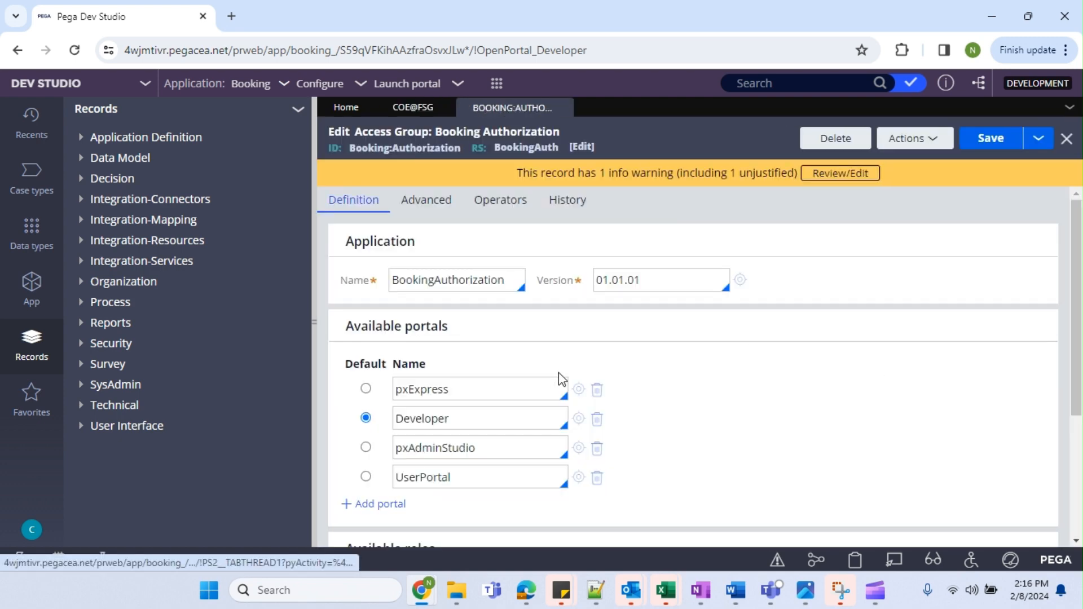
Note the UserPortal portal, close Booking:Authorization, and list Portal records under User Interface.
left_click(462, 478)
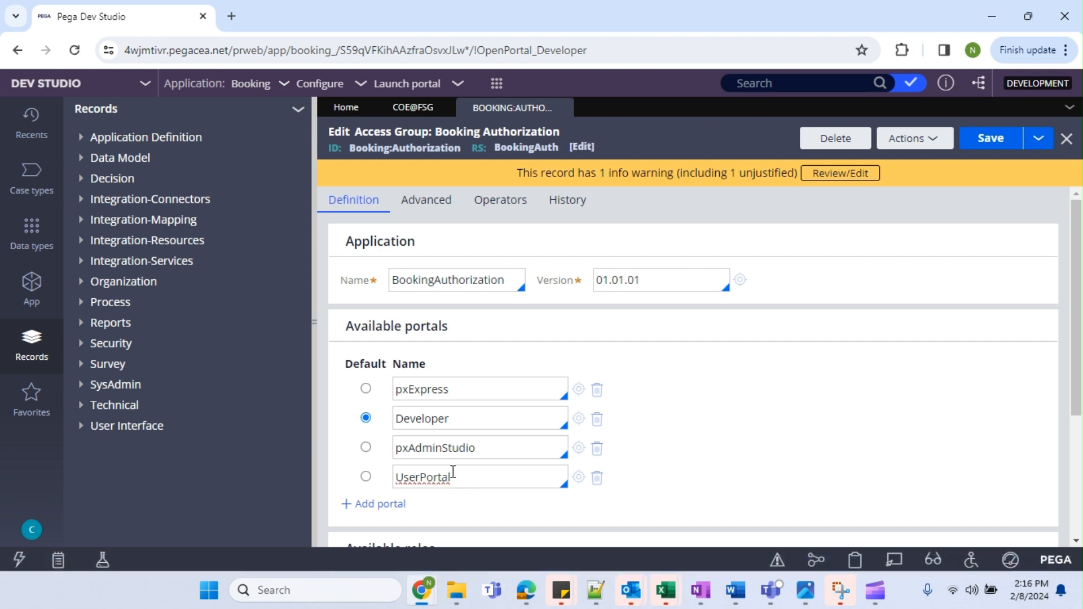
left_click_drag(453, 478, 403, 477)
left_click(427, 475)
left_click(564, 109)
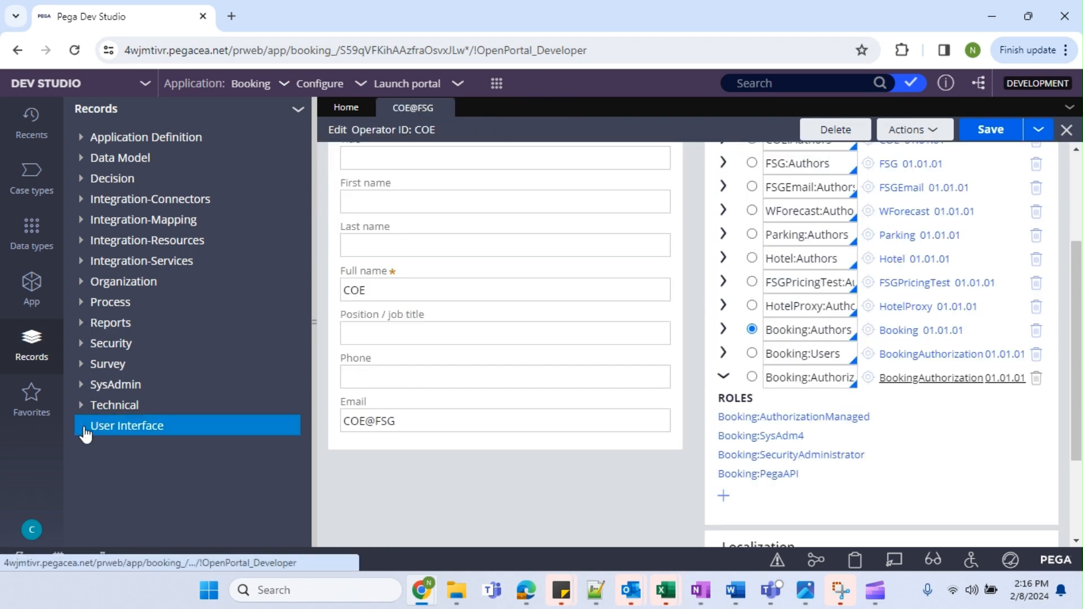
left_click(117, 417)
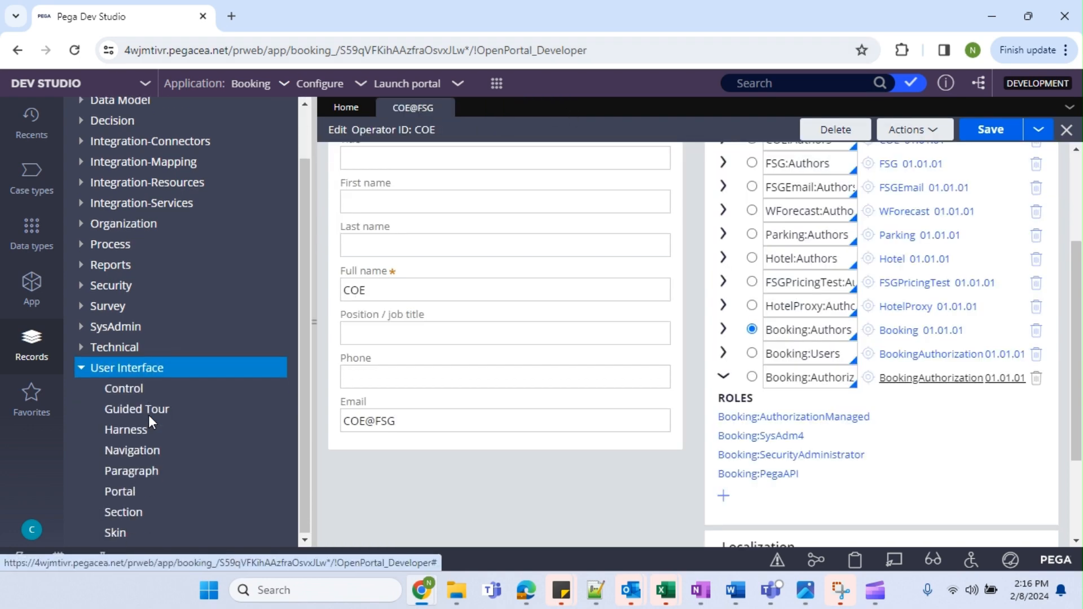
left_click(119, 488)
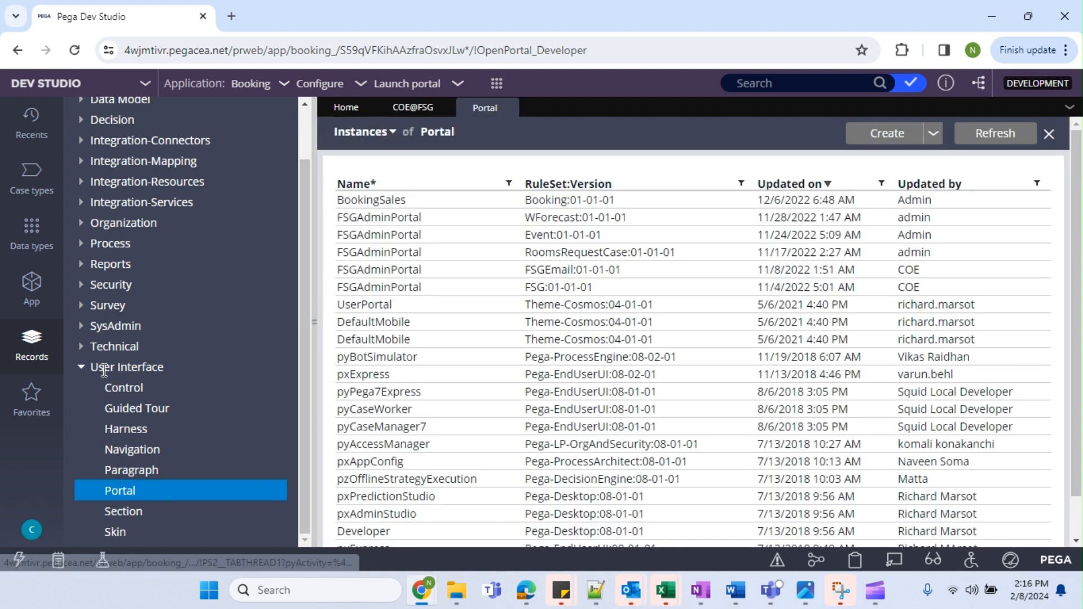
Create a Portal labelled EndUser in Booking context, ruleset Booking 01-01-02, and open it.
left_click(312, 323)
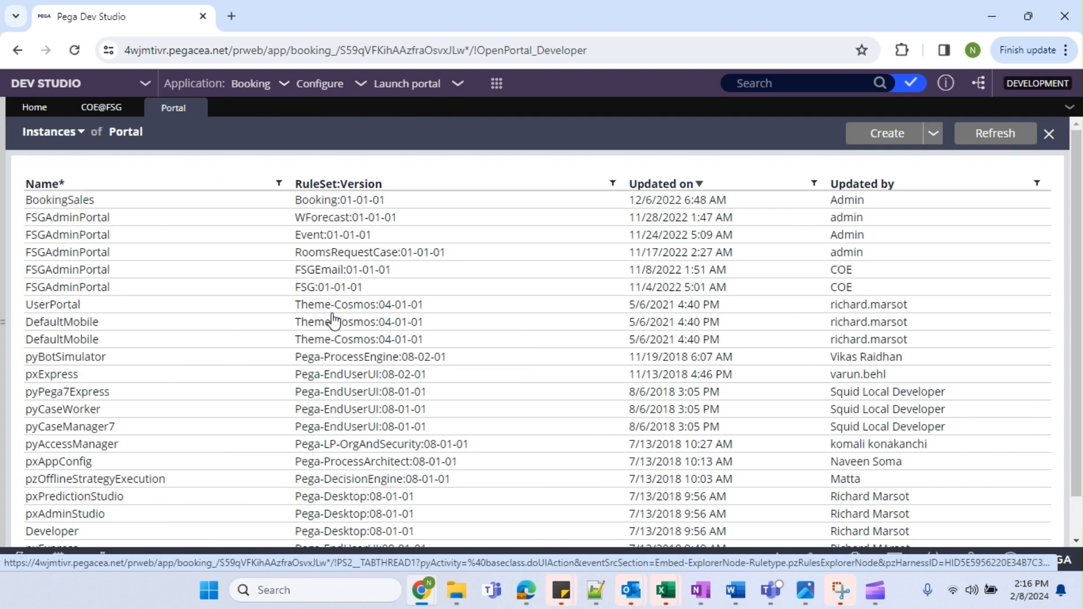
left_click(888, 134)
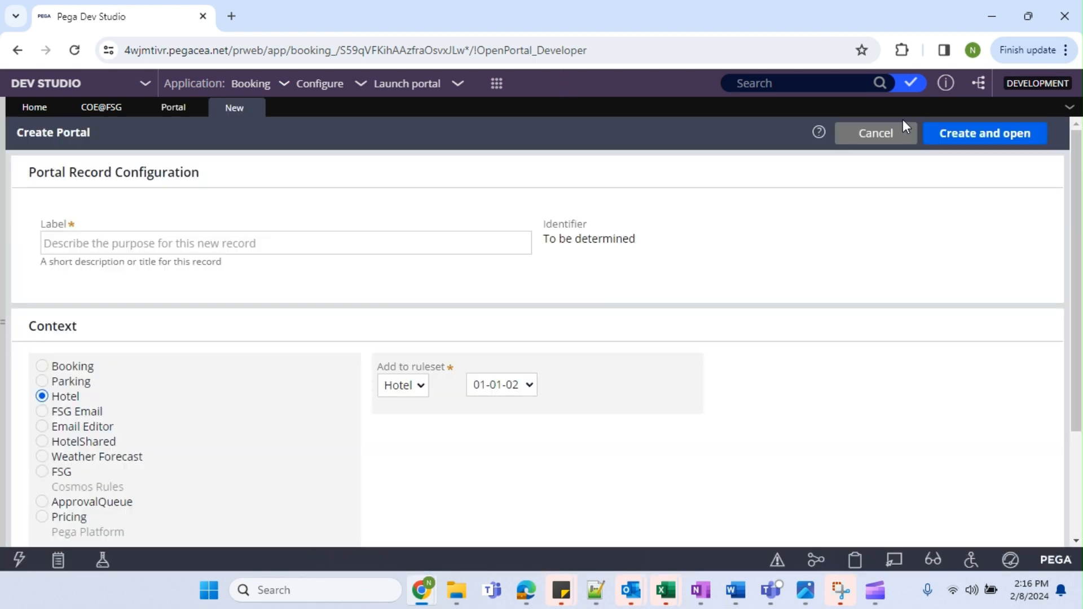
left_click(316, 246)
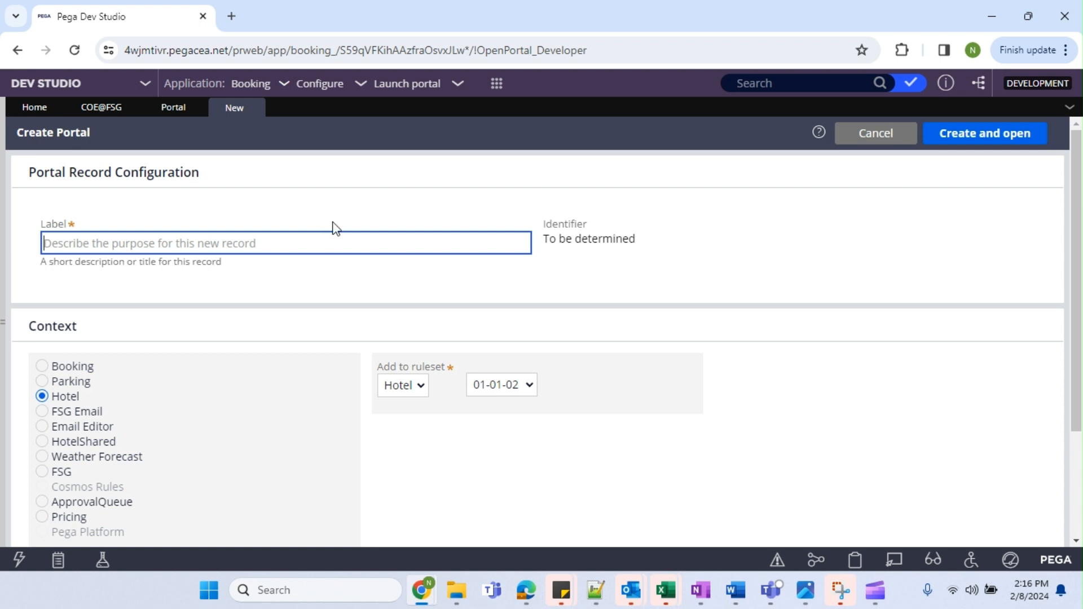
type("EndUser")
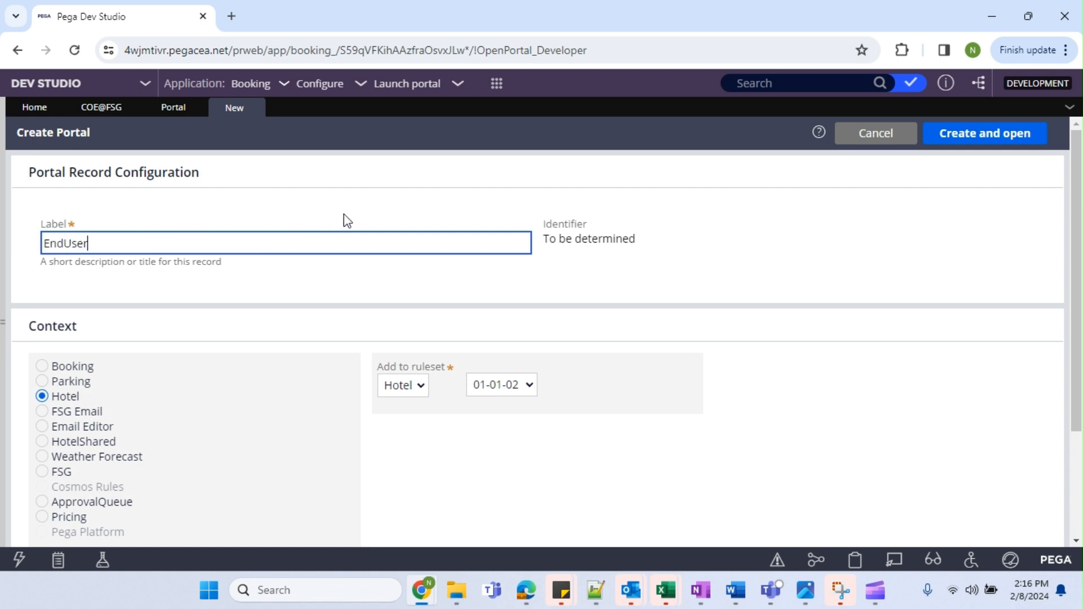
left_click(945, 337)
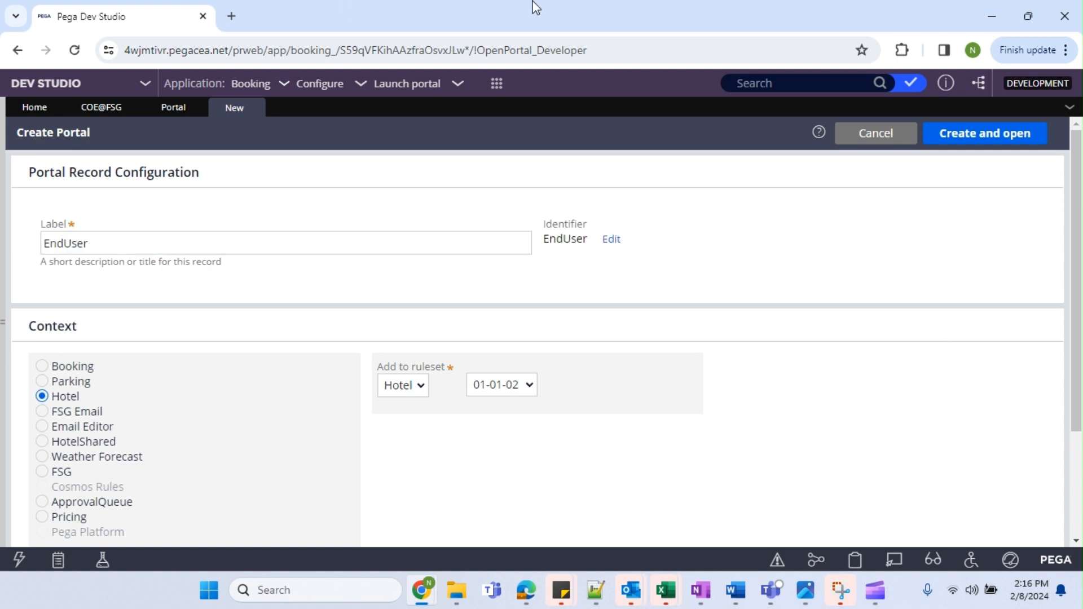
left_click(407, 387)
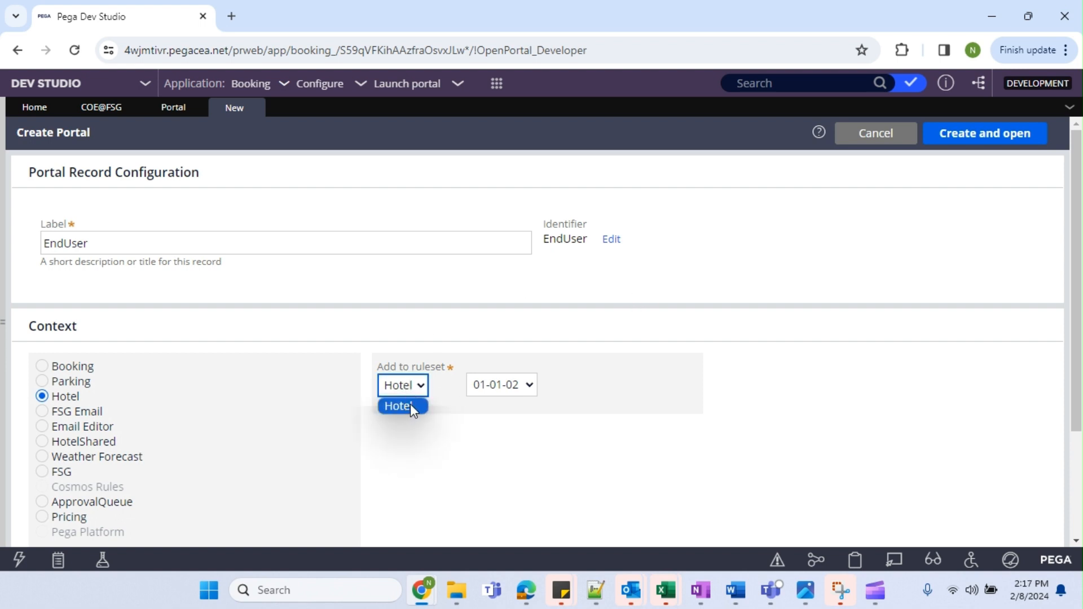
left_click(68, 369)
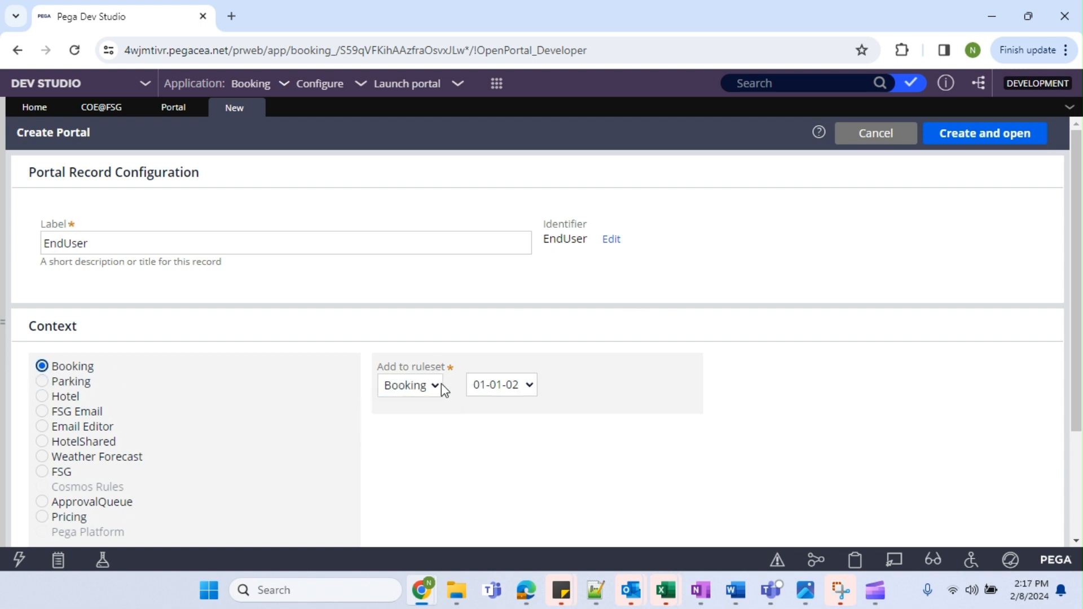
left_click(411, 387)
left_click(795, 367)
left_click(993, 132)
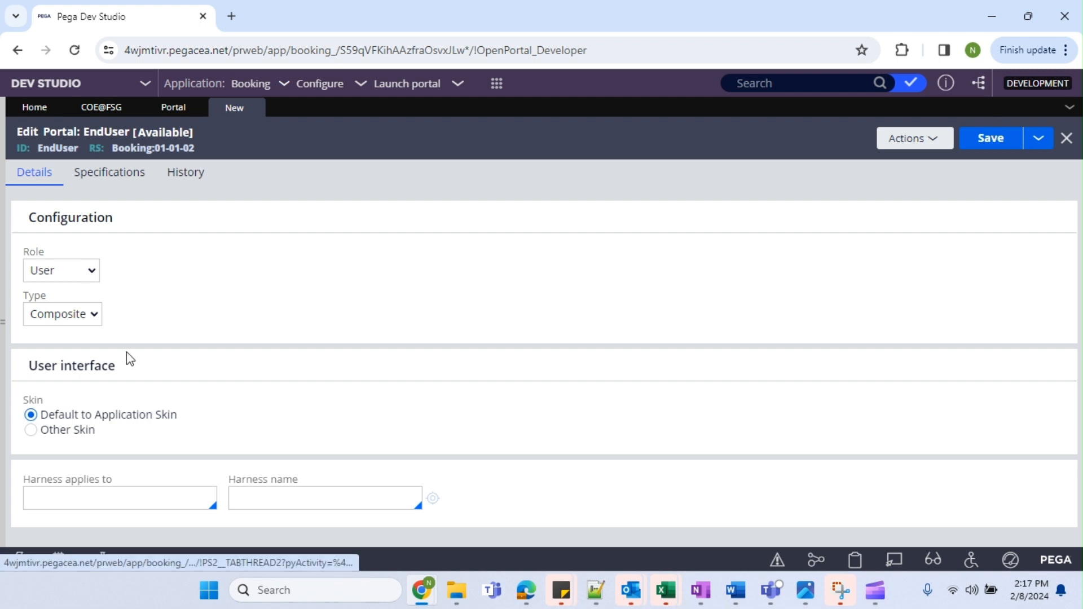
Set the EndUser portal's Role to User.
left_click(59, 271)
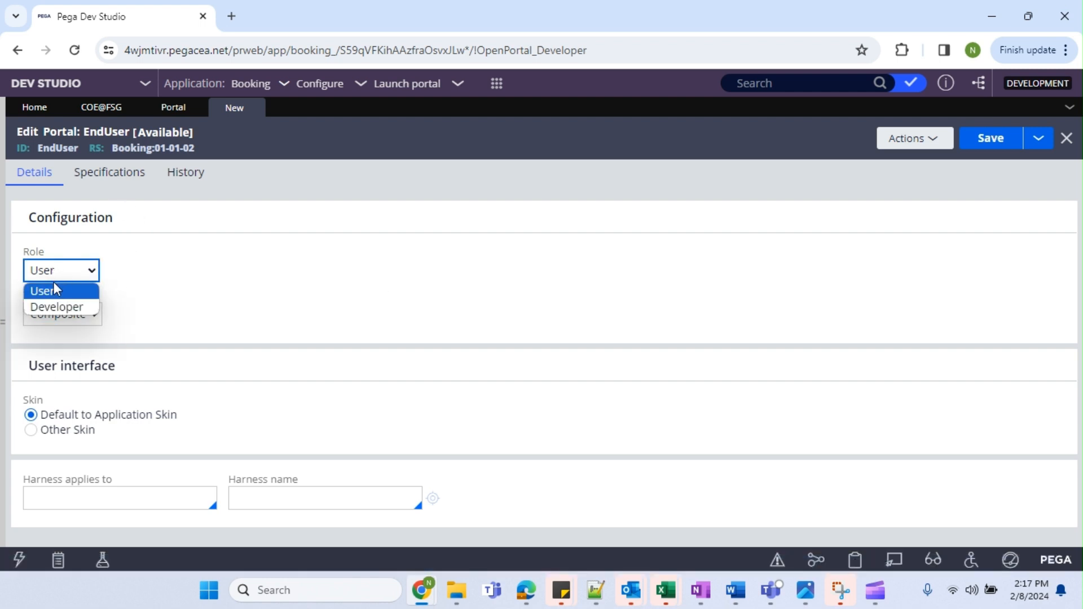
left_click(51, 294)
left_click(68, 268)
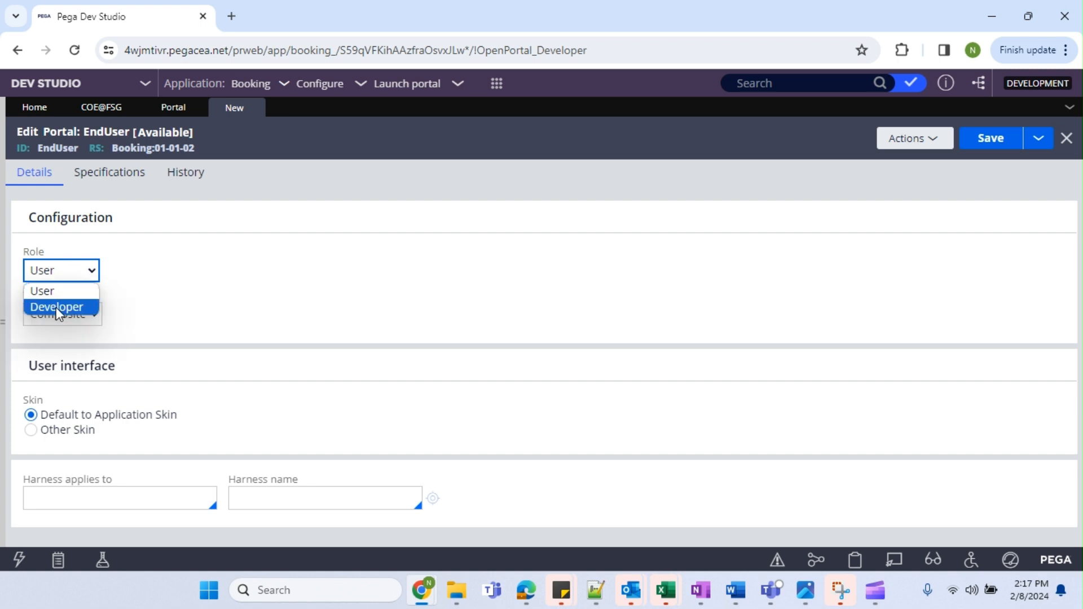
left_click(56, 307)
left_click(67, 273)
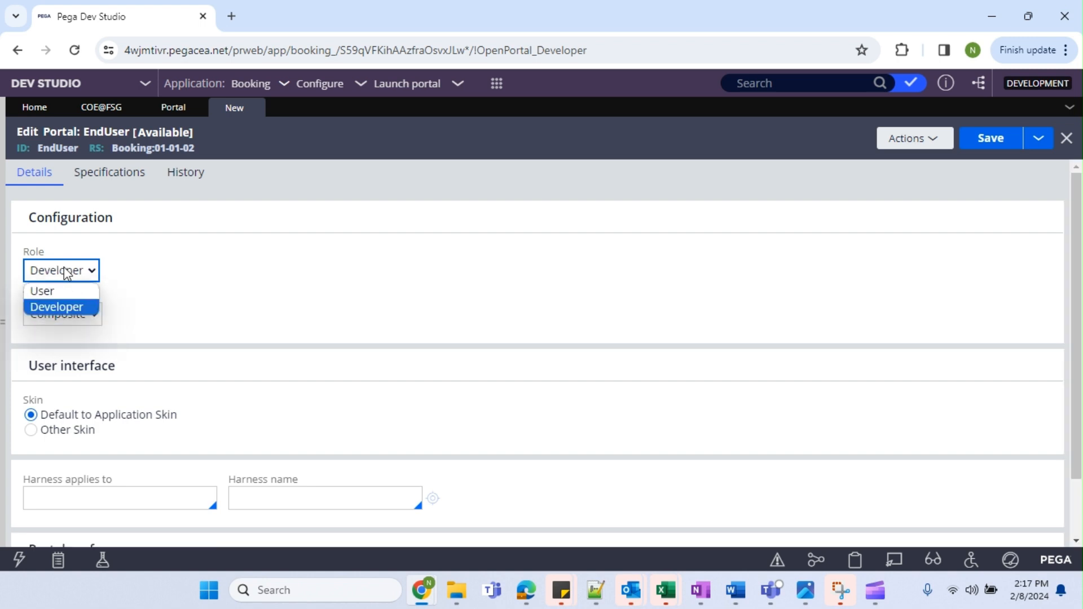
left_click(53, 287)
Set the portal Type to Composite after trying Custom.
left_click(84, 314)
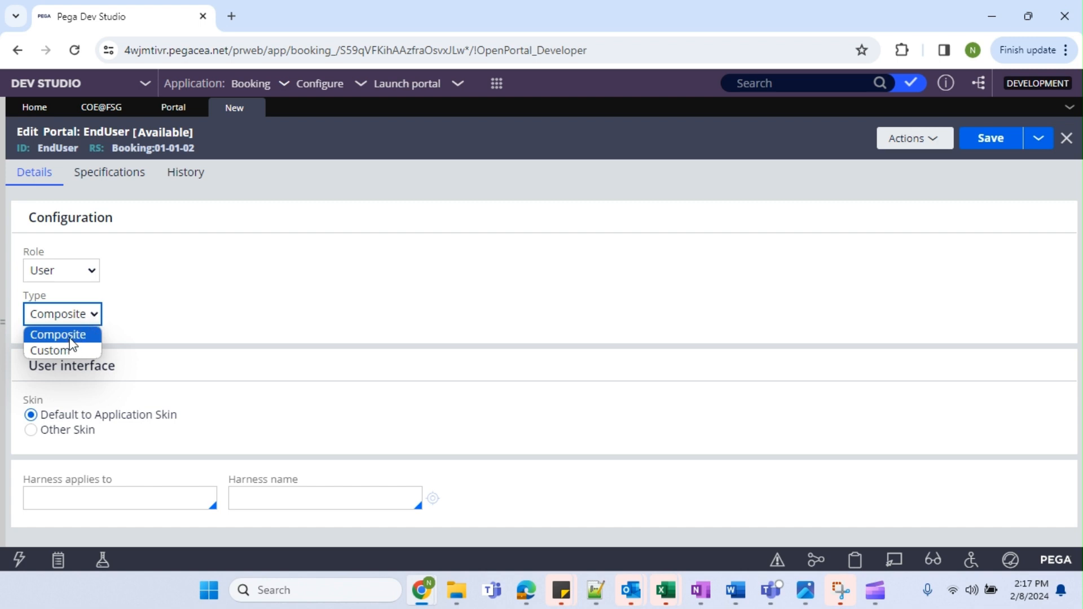
left_click(66, 349)
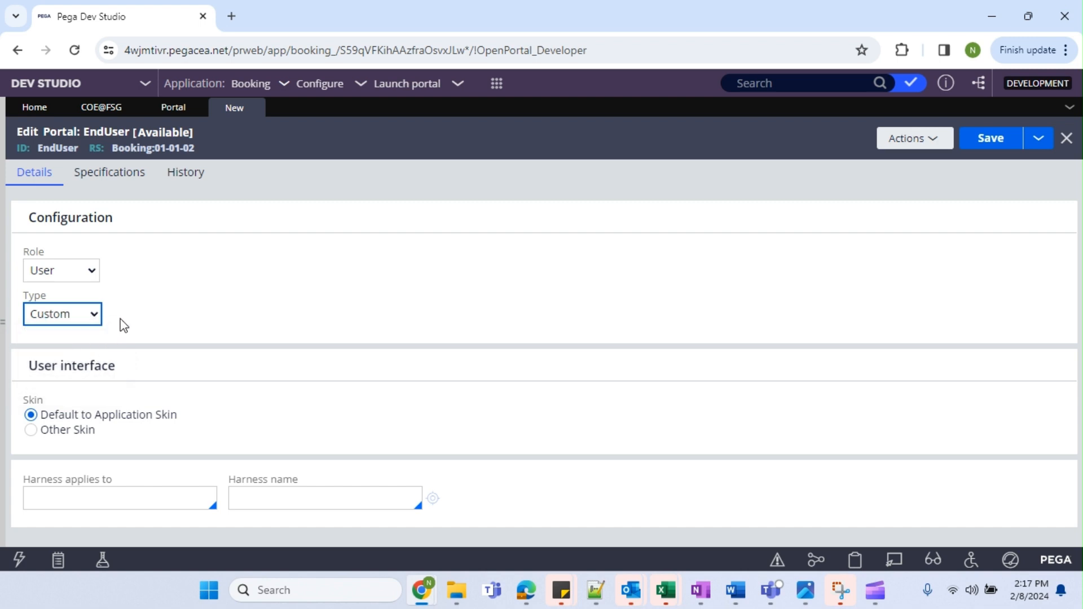
left_click(84, 313)
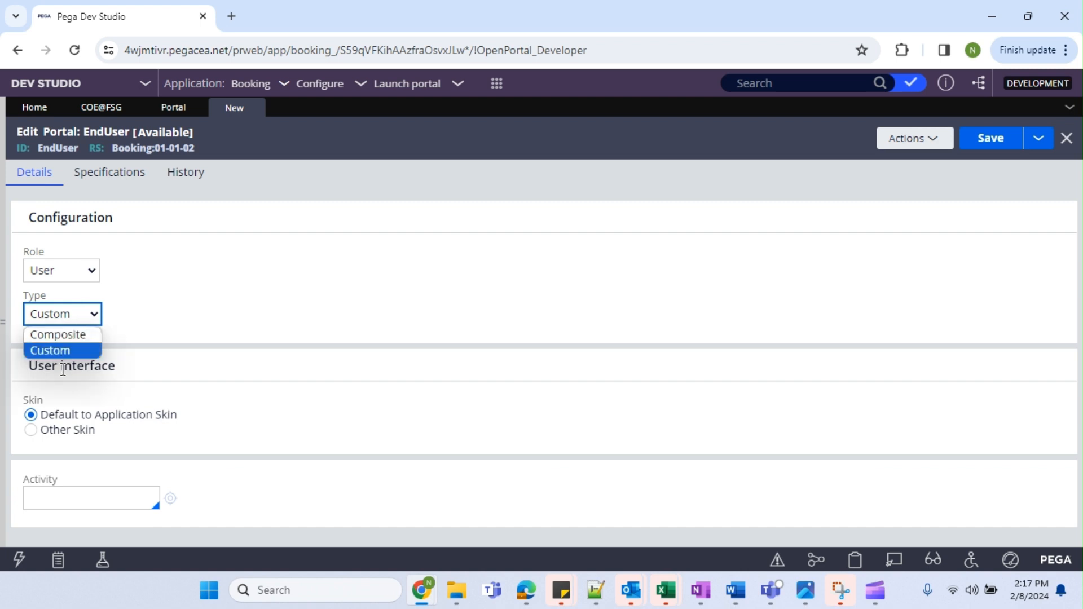
left_click(76, 334)
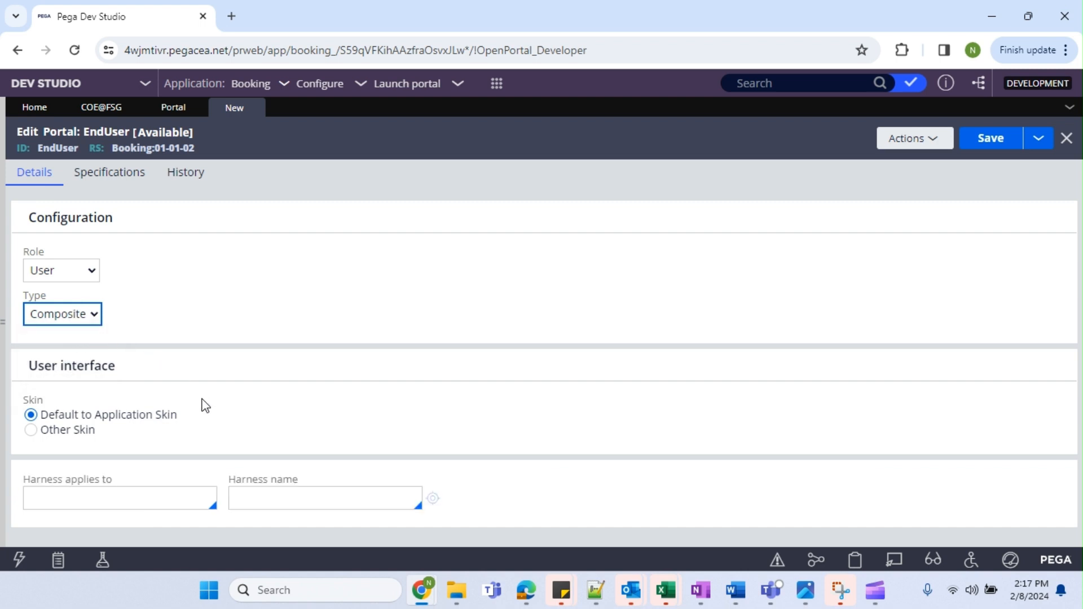
left_click(65, 321)
left_click(59, 348)
left_click(68, 504)
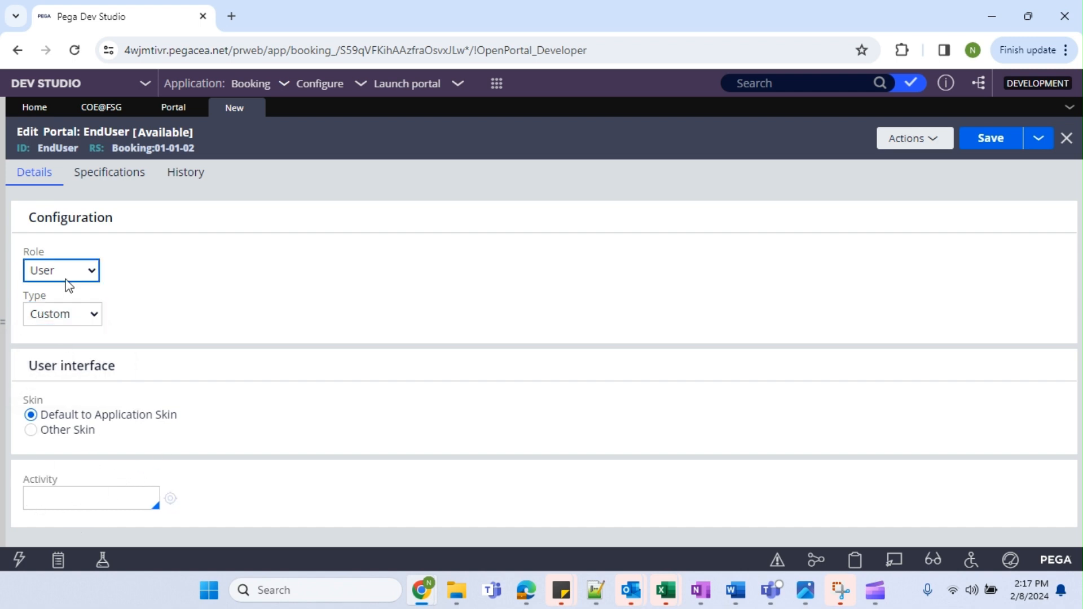
left_click(64, 314)
left_click(61, 333)
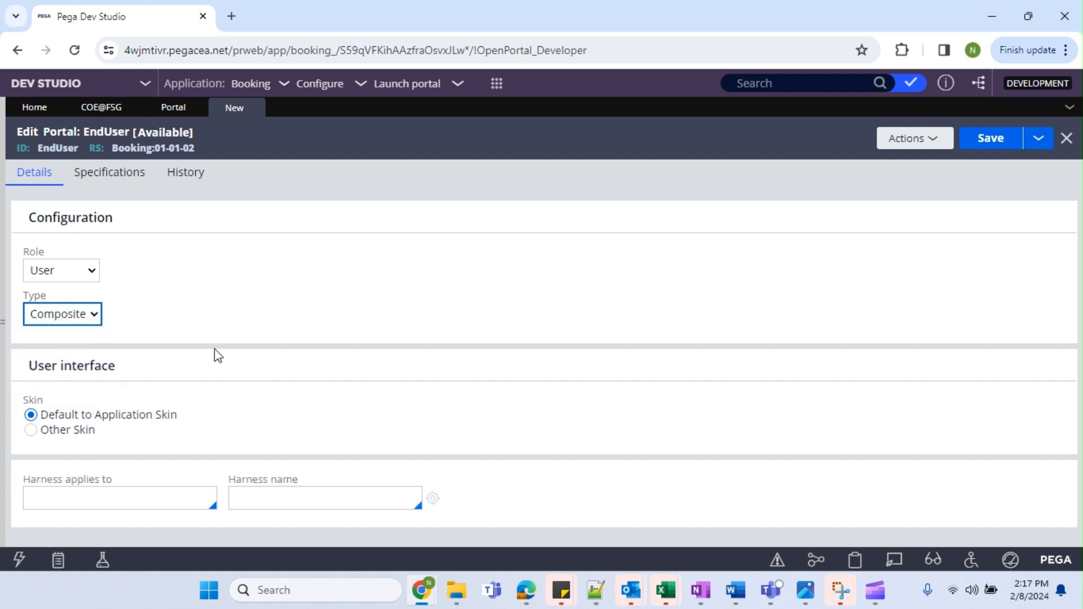
left_click(86, 502)
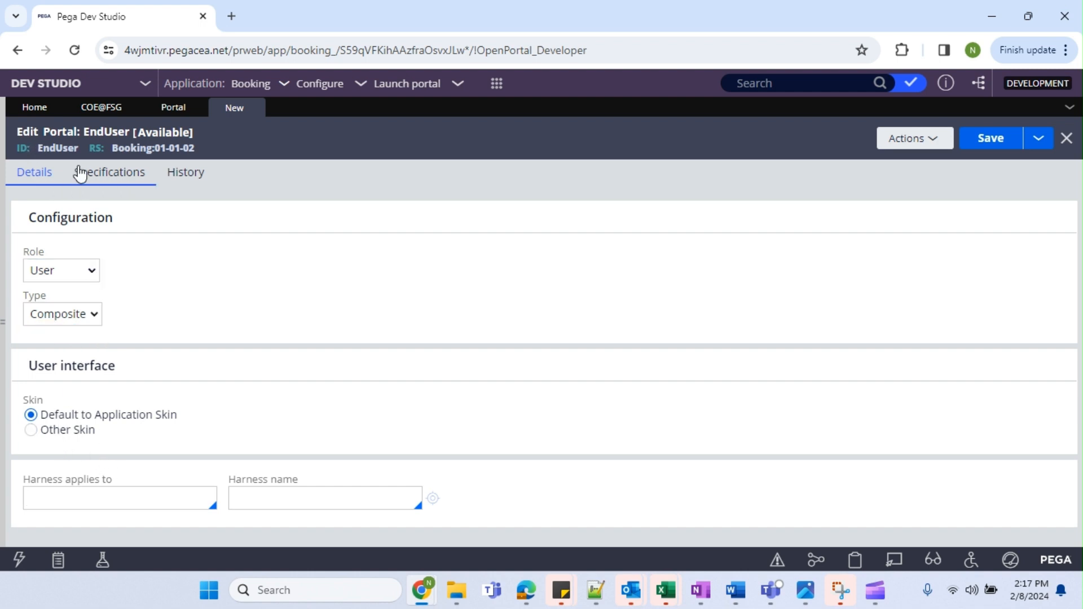
left_click(75, 318)
left_click(71, 335)
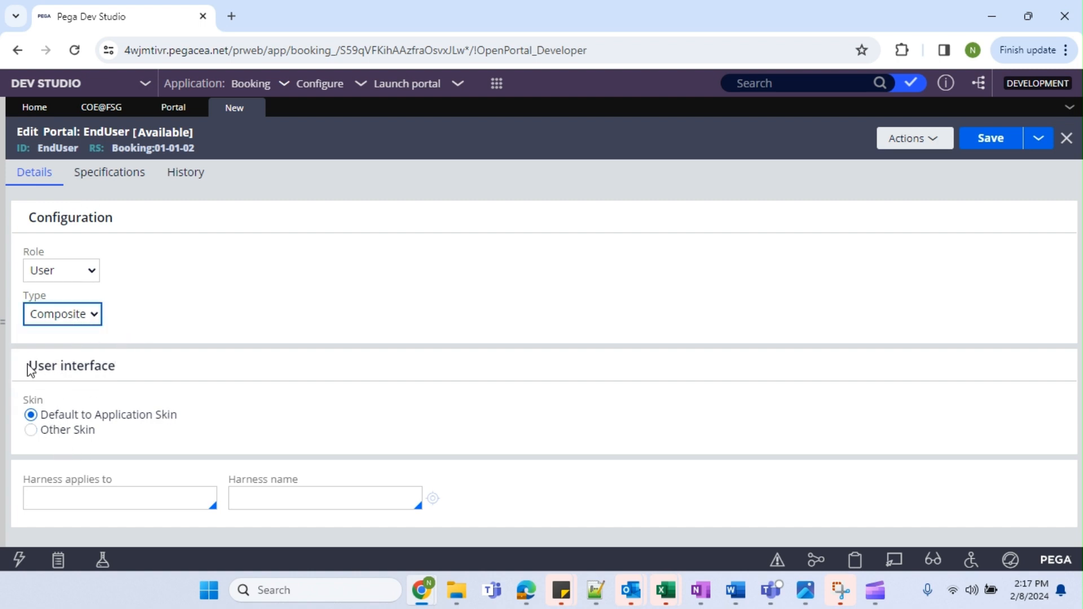
Highlight the User interface heading and show the portals available to launch.
mouse_move(30, 370)
left_mouse_down()
mouse_move(145, 366)
mouse_move(27, 373)
left_mouse_up()
left_click(136, 380)
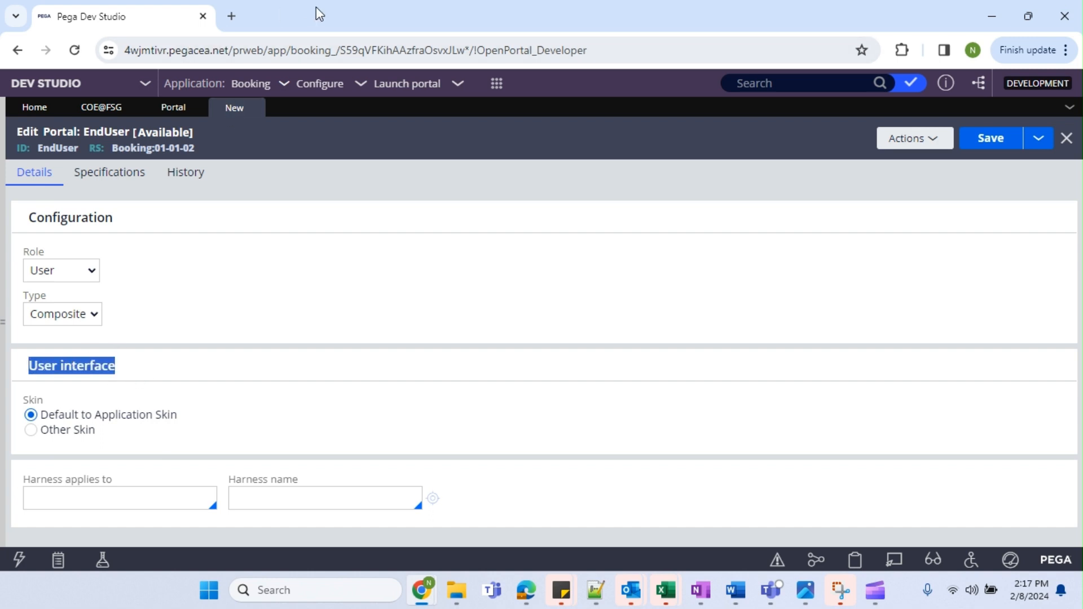
left_click(415, 87)
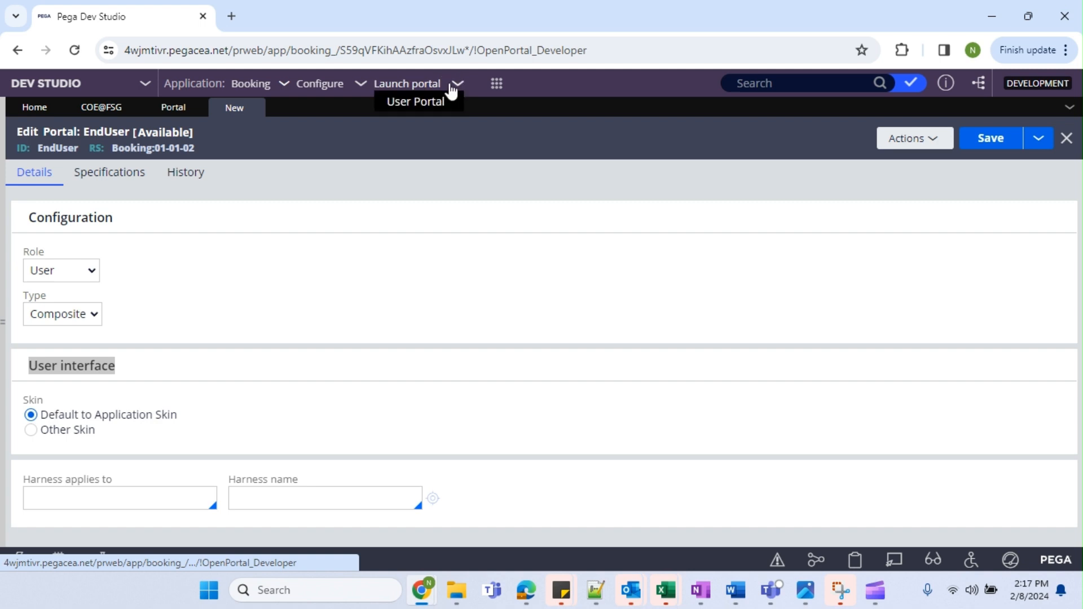
Launch the Booking User Portal in a new tab and look over its Pulse area and heading.
left_click(424, 102)
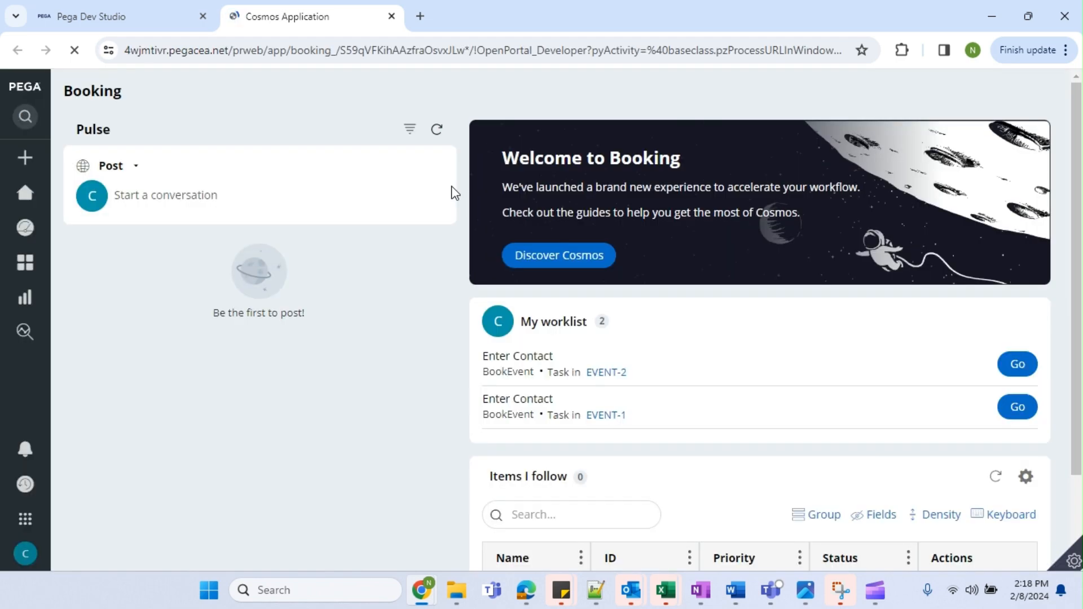
scroll(565, 318, "down", 1)
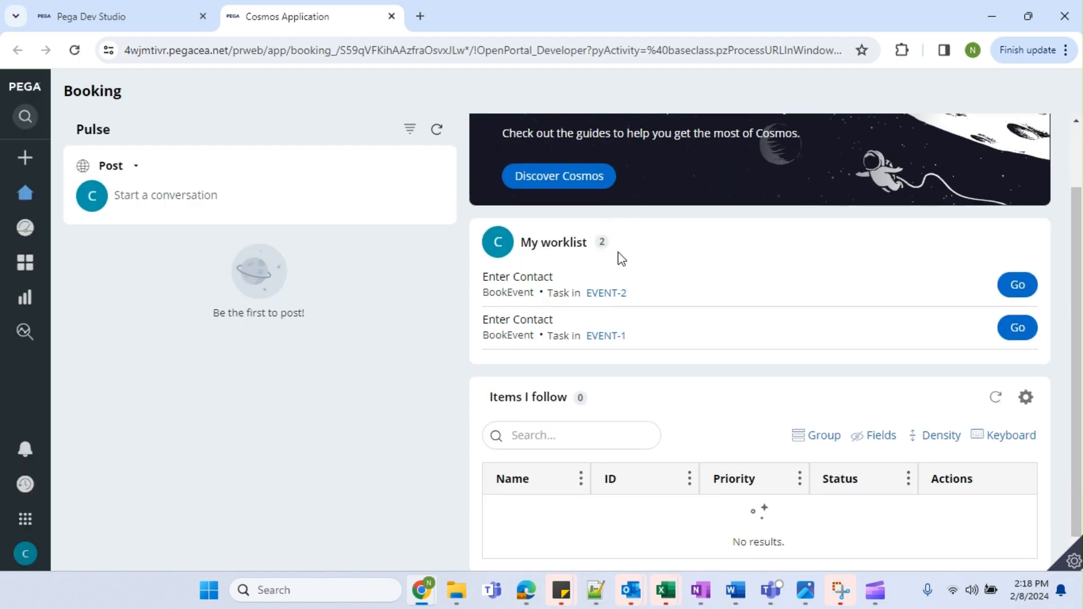
left_click_drag(536, 248, 533, 236)
left_click(533, 235)
left_click(308, 202)
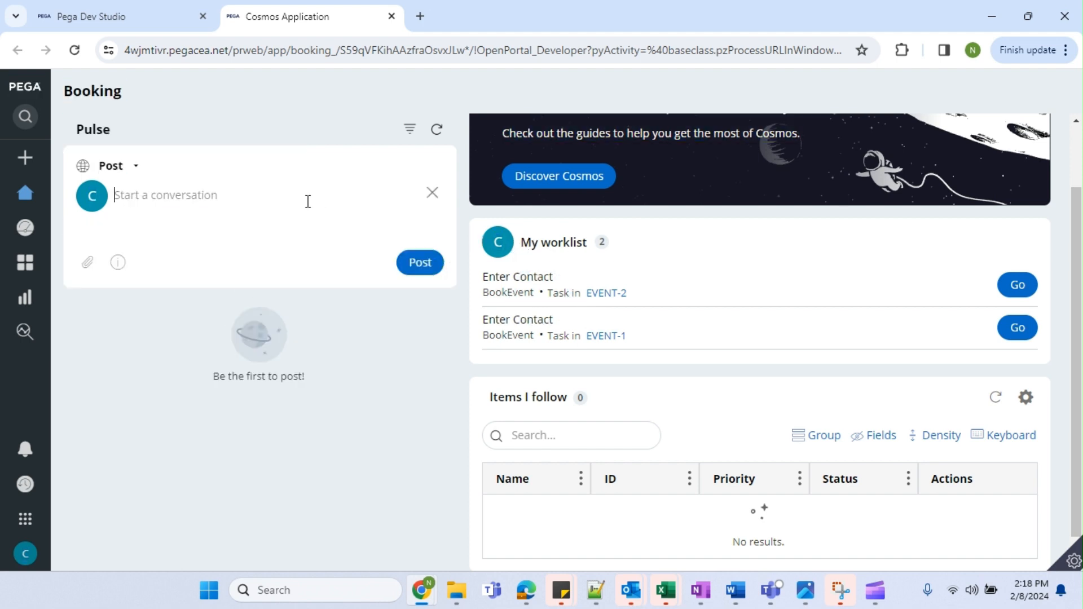
left_click_drag(145, 166, 92, 168)
left_click(159, 105)
left_click_drag(93, 94, 62, 101)
left_click_drag(125, 131, 84, 117)
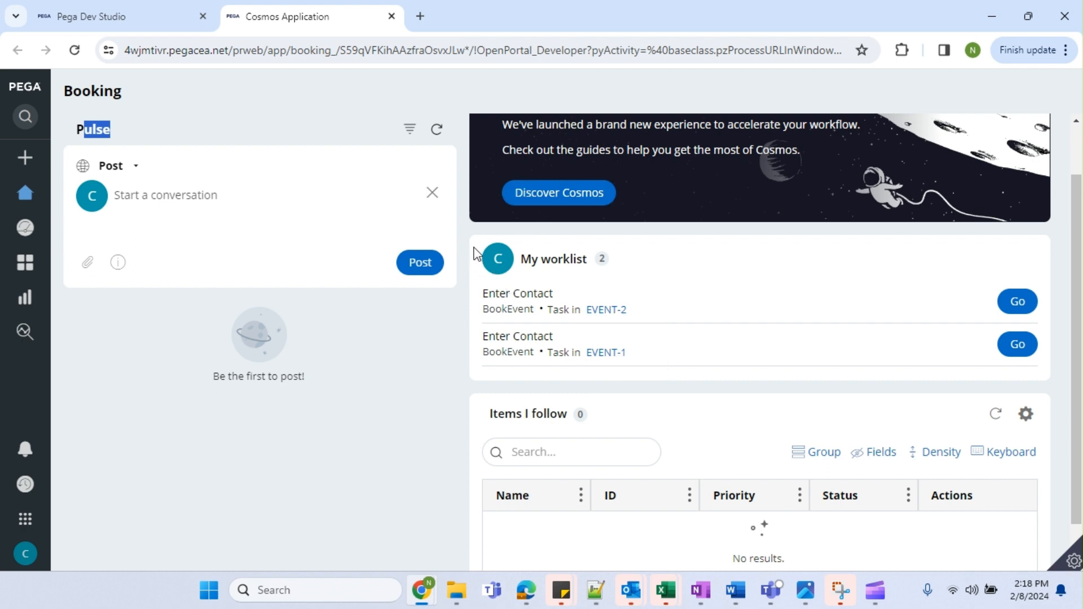
Review the first items in My worklist, then return to the Dev Studio tab.
left_click_drag(475, 249, 805, 396)
left_click(505, 301)
left_click_drag(482, 327, 1041, 318)
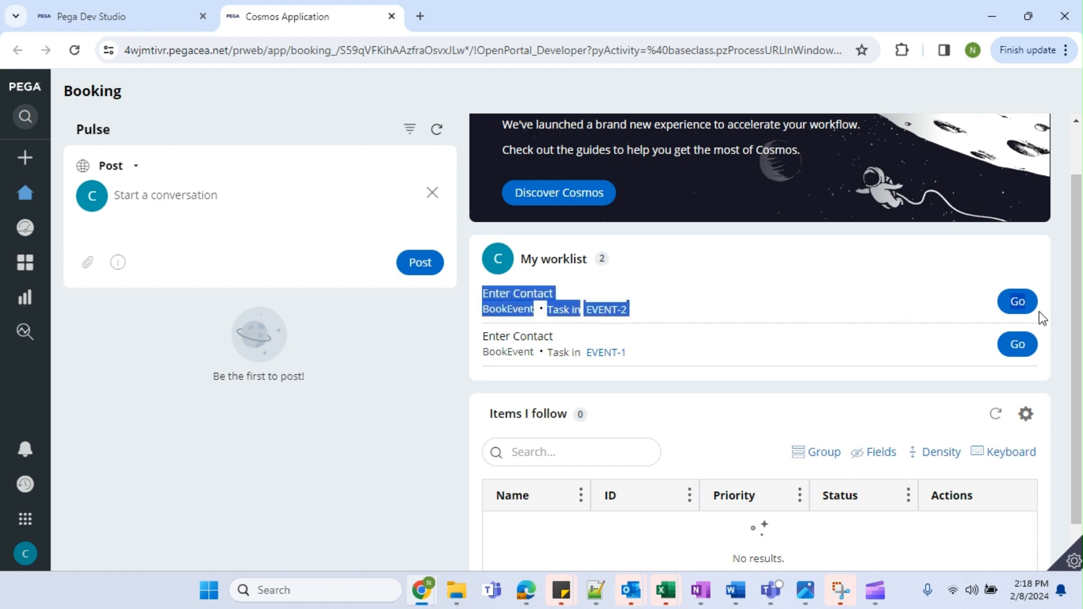
left_click(965, 325)
left_click_drag(476, 324, 795, 382)
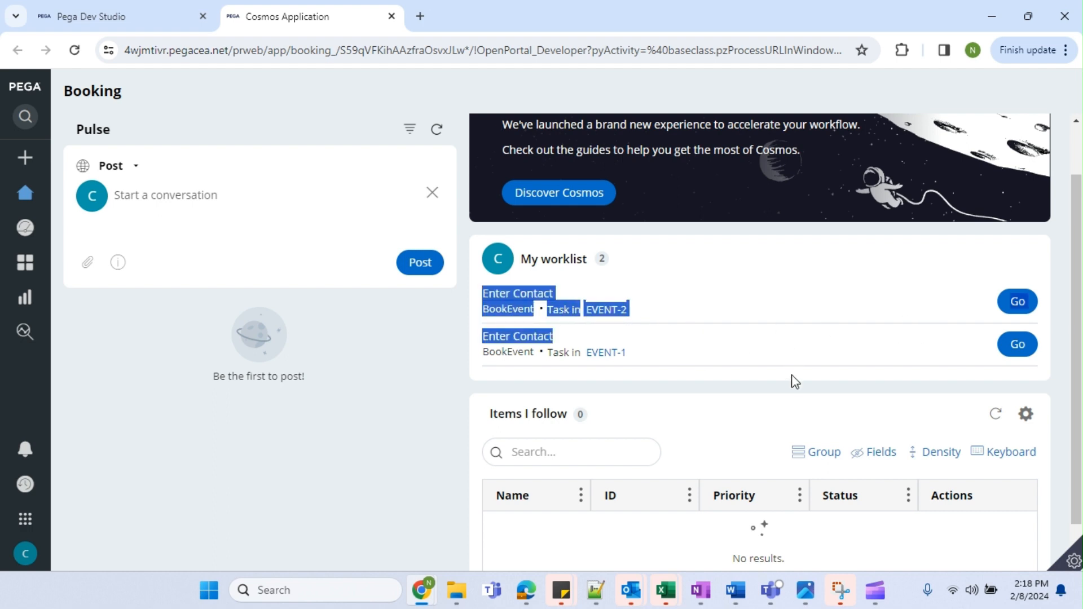
left_click(795, 381)
left_click_drag(484, 331, 960, 324)
left_click(792, 333)
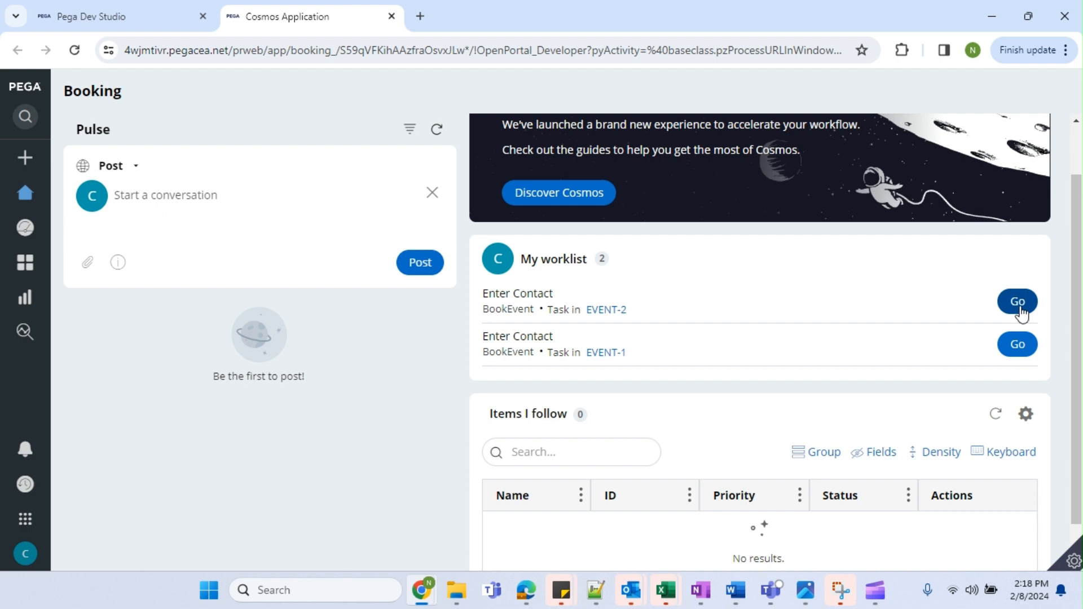
left_click(87, 13)
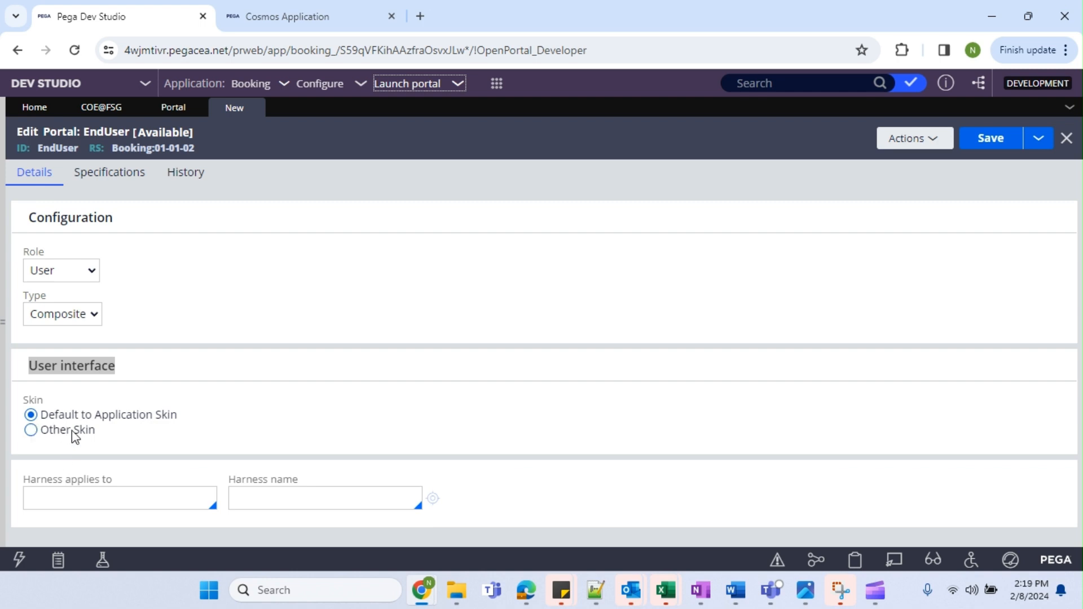
Confirm in the Booking application definition that its skin is Booking.
left_click(84, 421)
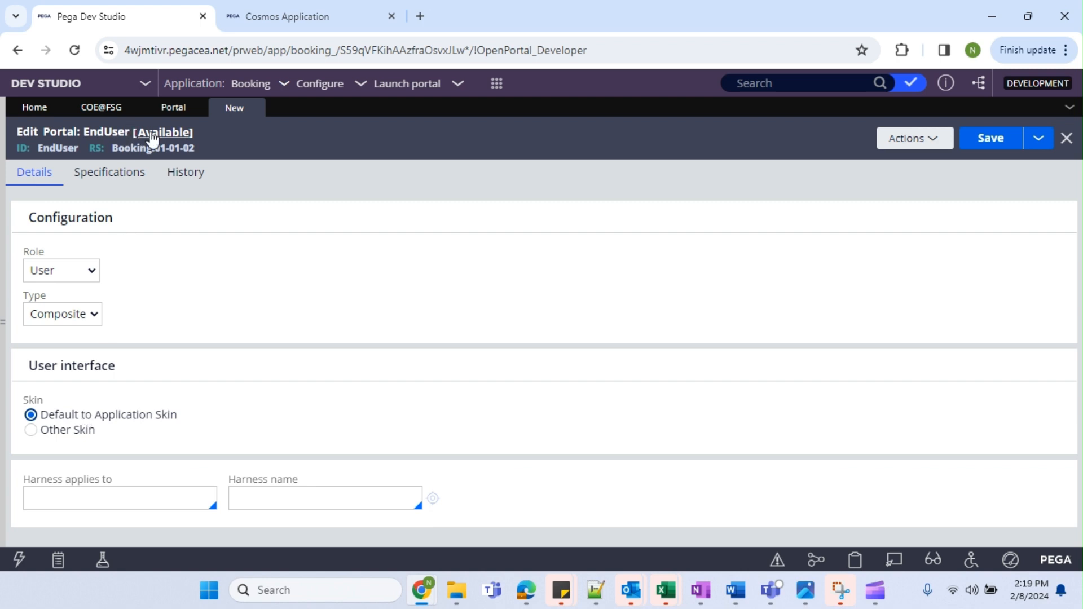
left_click(171, 111)
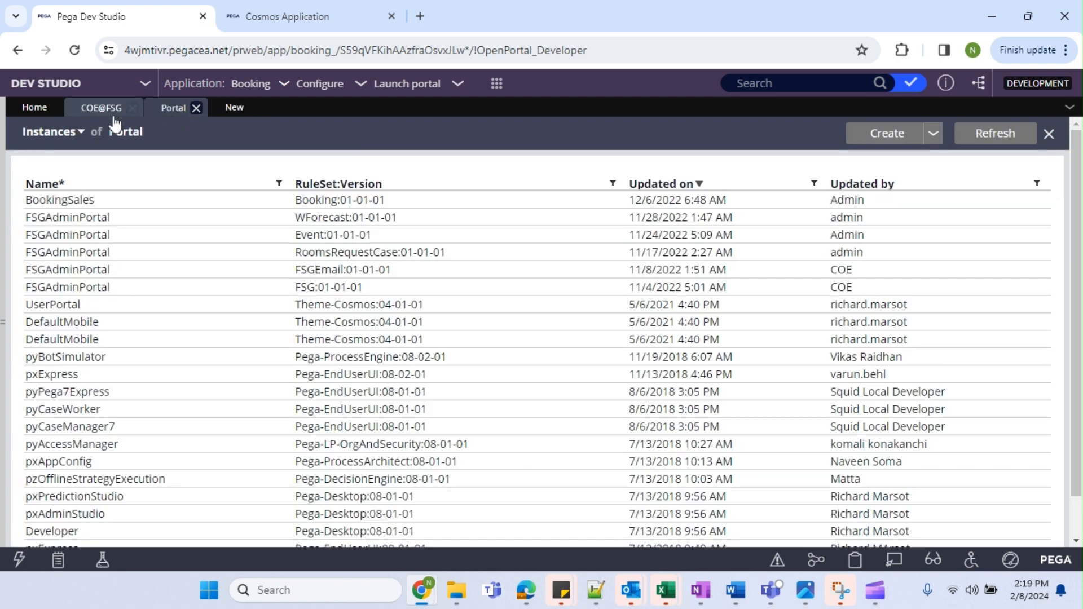
left_click(259, 88)
left_click(278, 123)
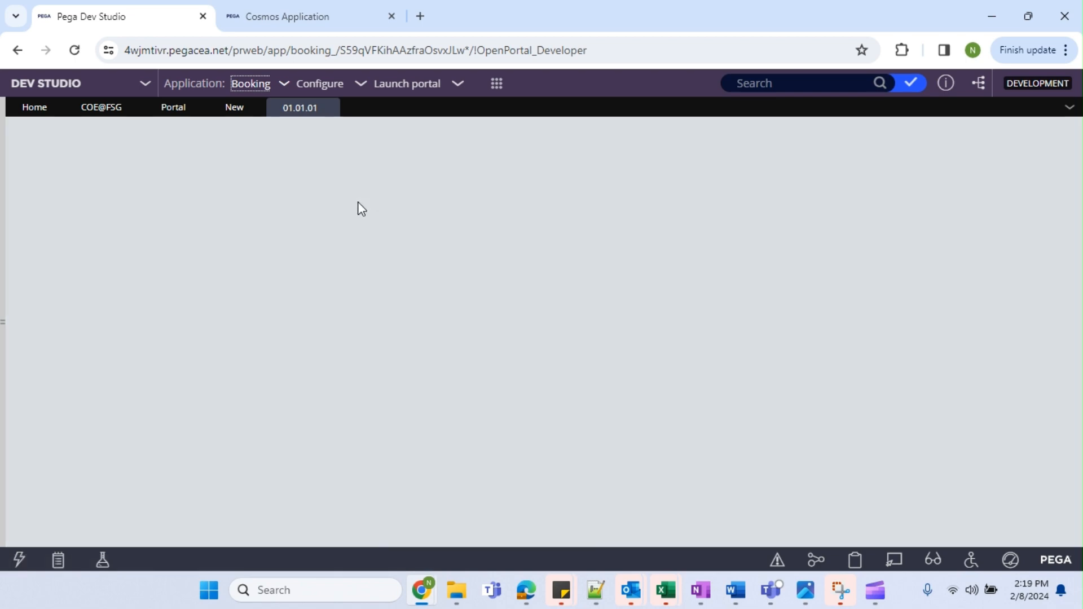
scroll(109, 370, "down", 5)
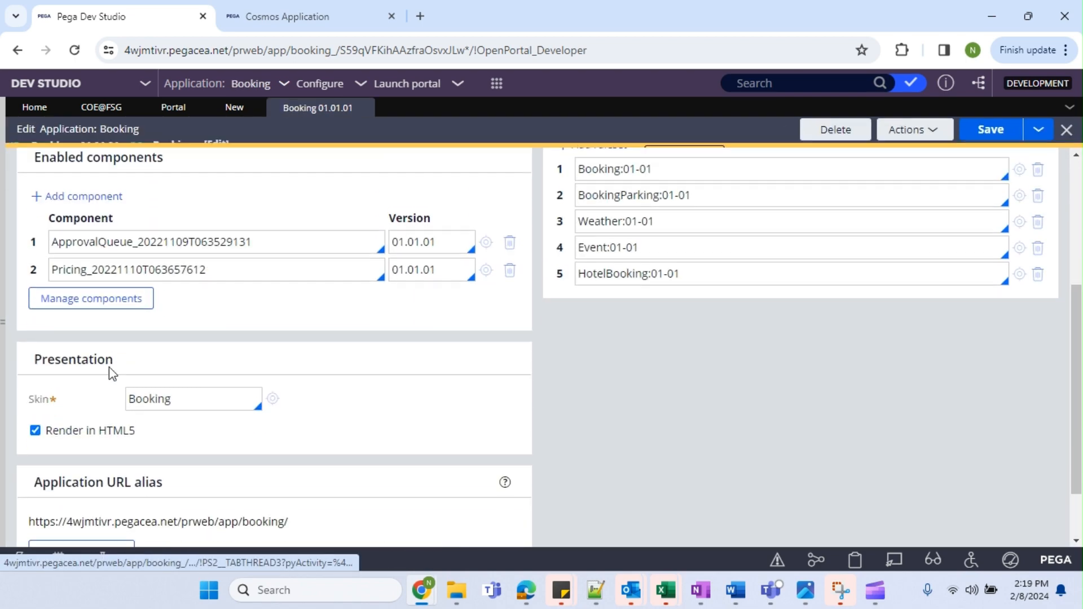
left_click_drag(194, 320, 125, 326)
left_click(147, 330)
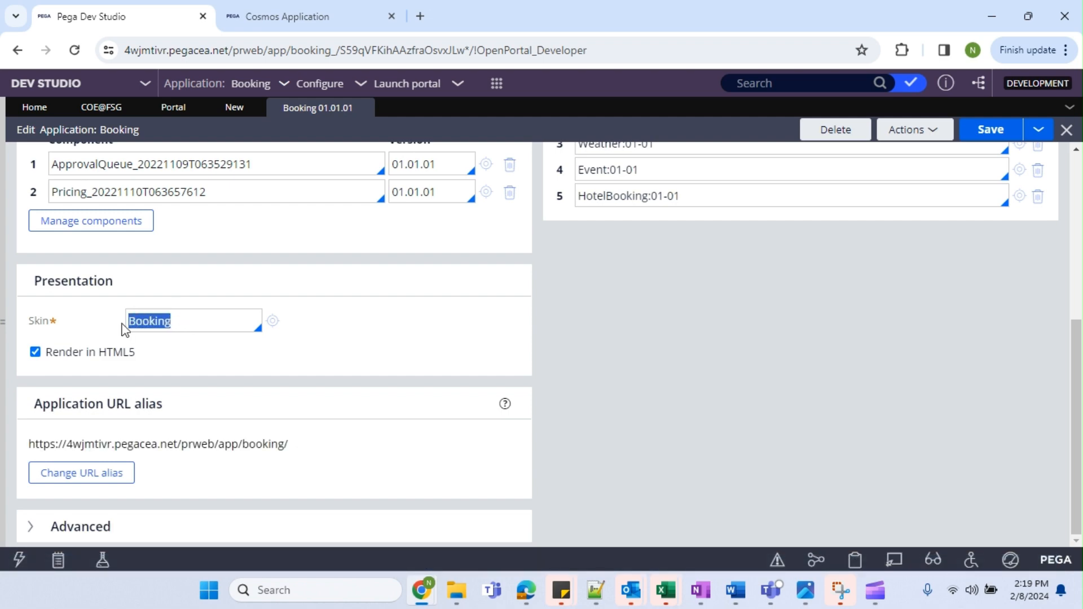
left_click(168, 108)
left_click(220, 108)
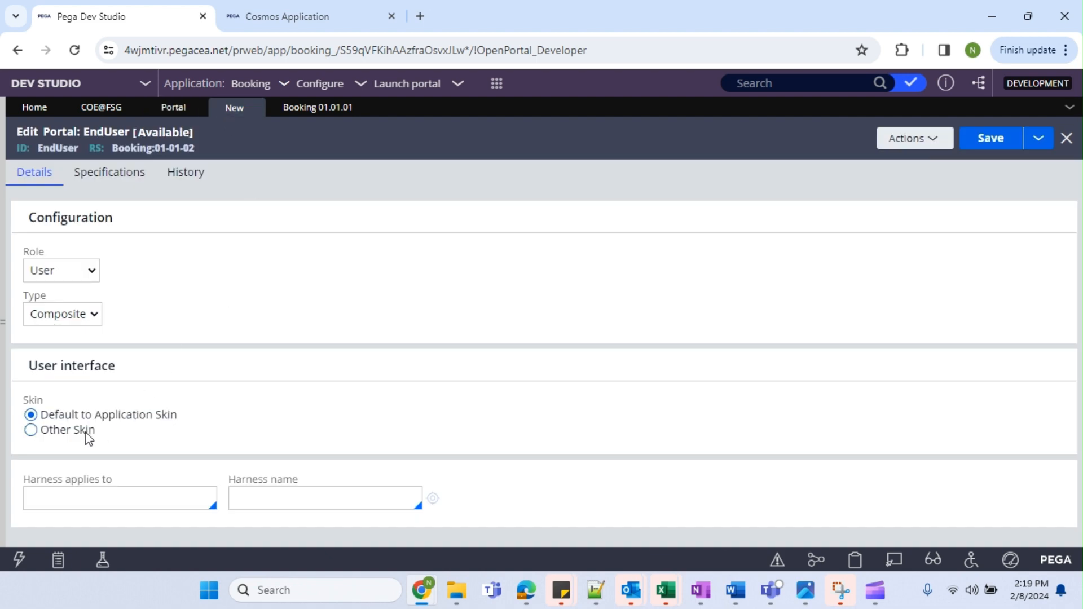
Set the EndUser portal skin to Default to Application Skin, rechecking the Booking skin.
left_click(35, 431)
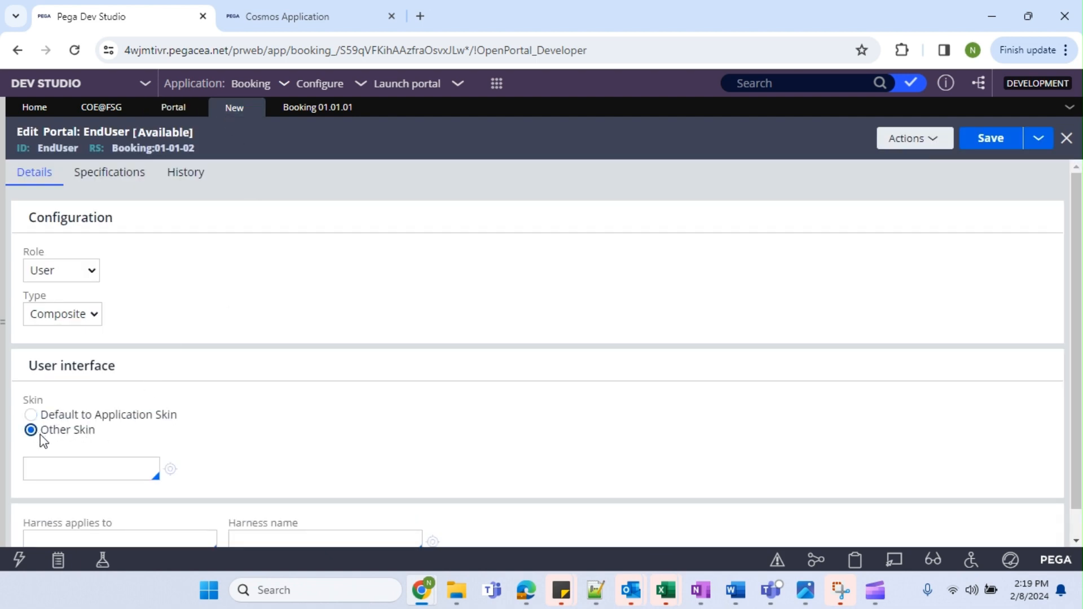
left_click(66, 469)
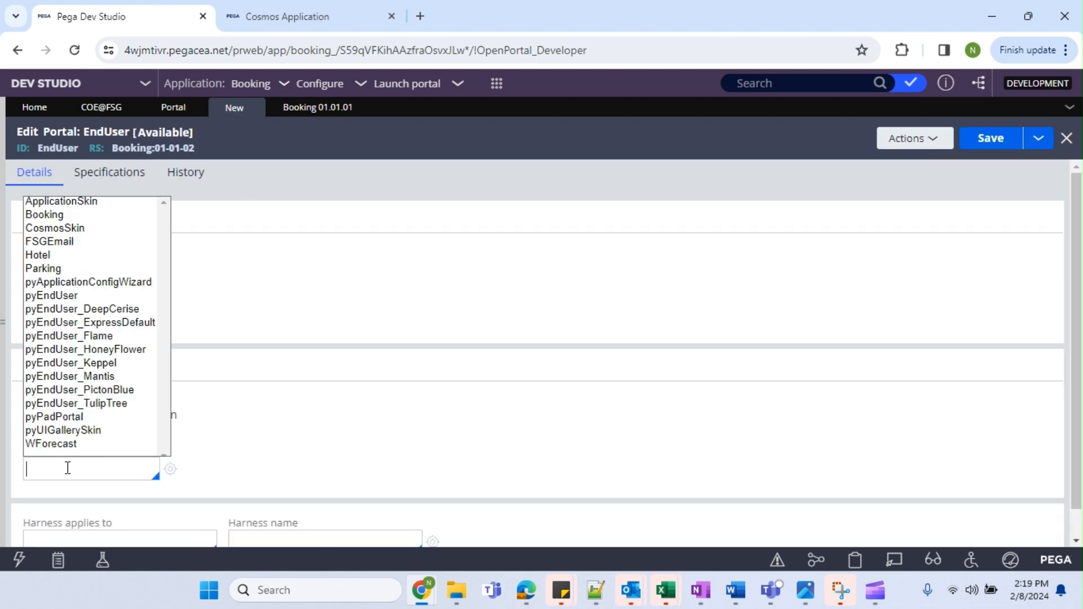
key("Return")
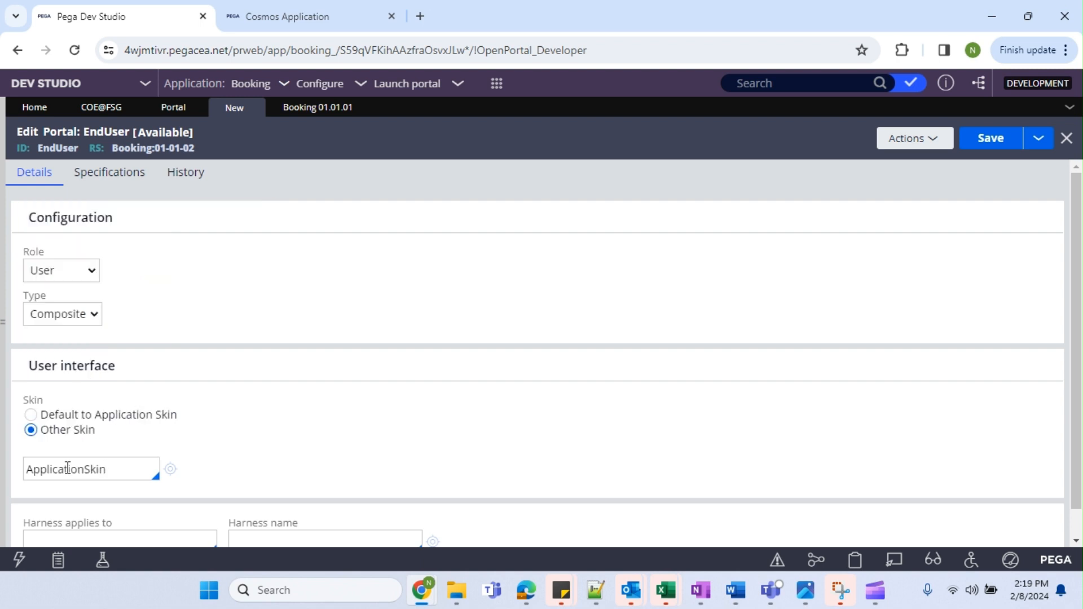
double_click(96, 472)
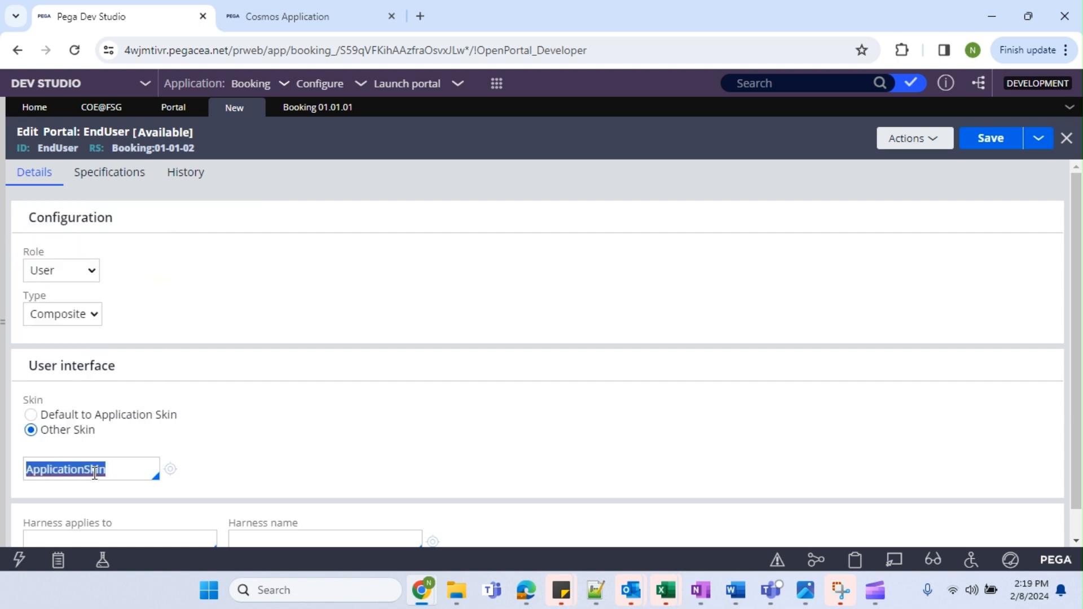
key("BackSpace")
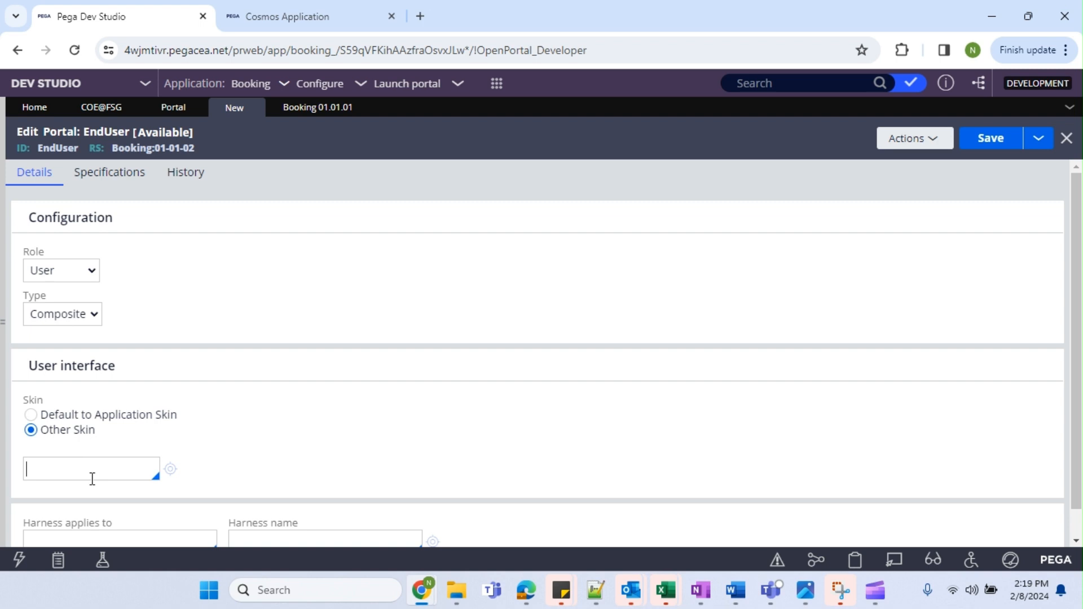
left_click(92, 479)
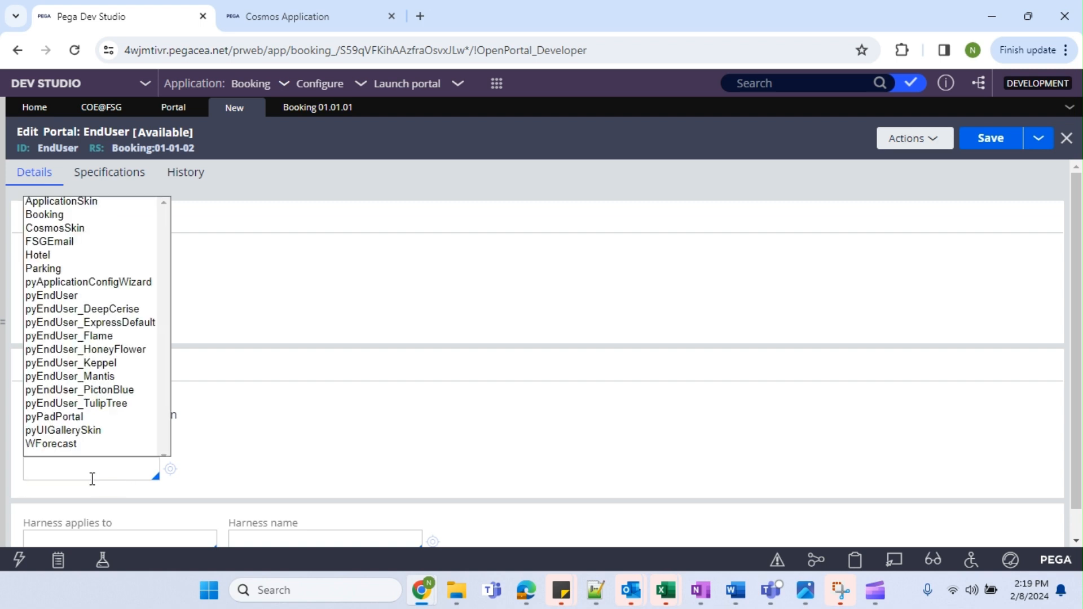
left_click(45, 214)
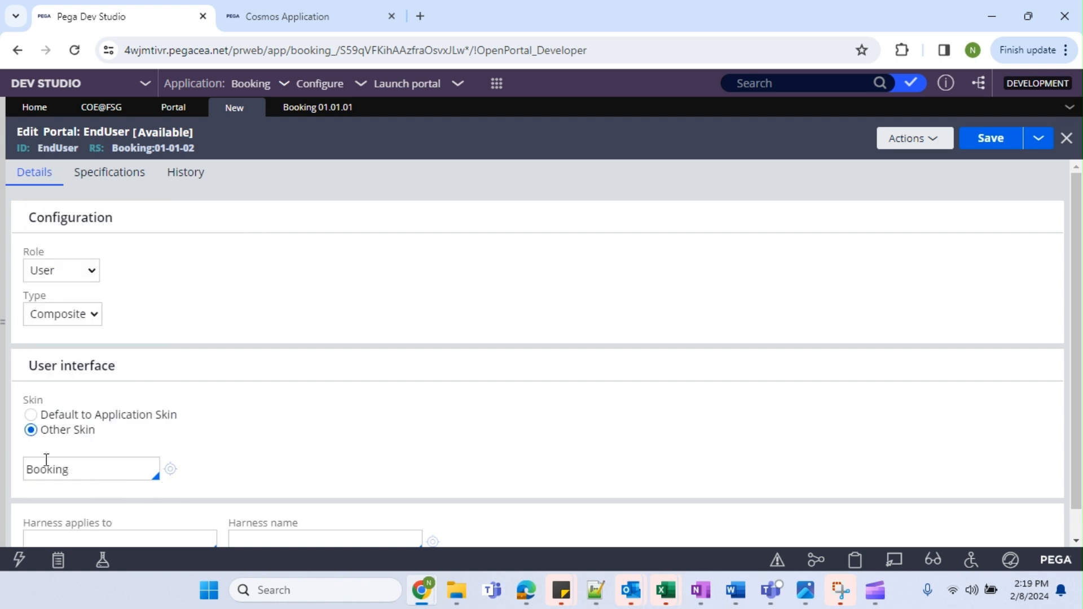
left_click(31, 416)
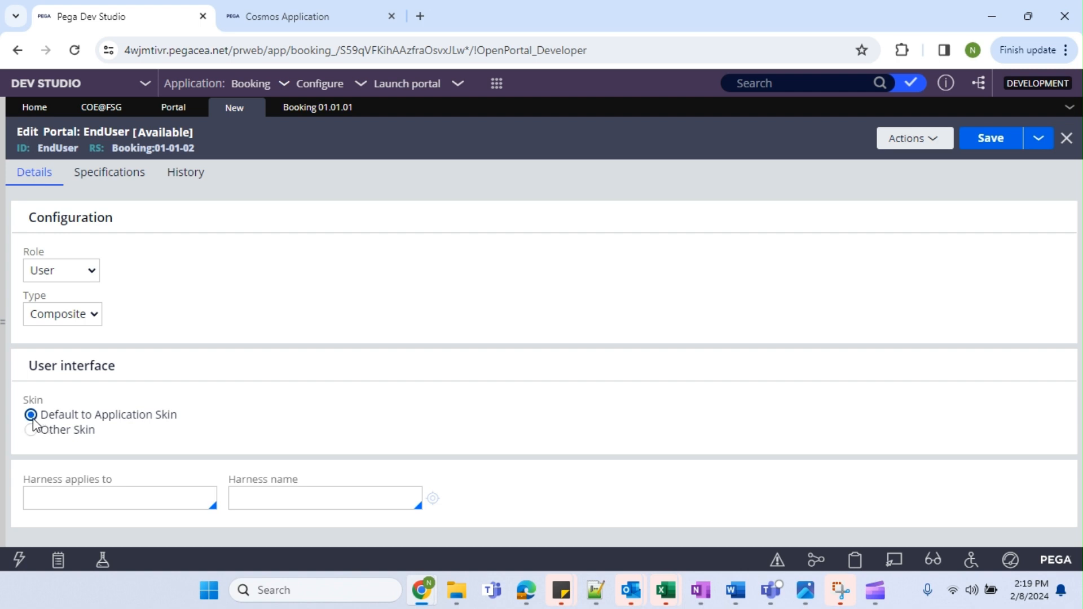
left_click(288, 108)
double_click(178, 316)
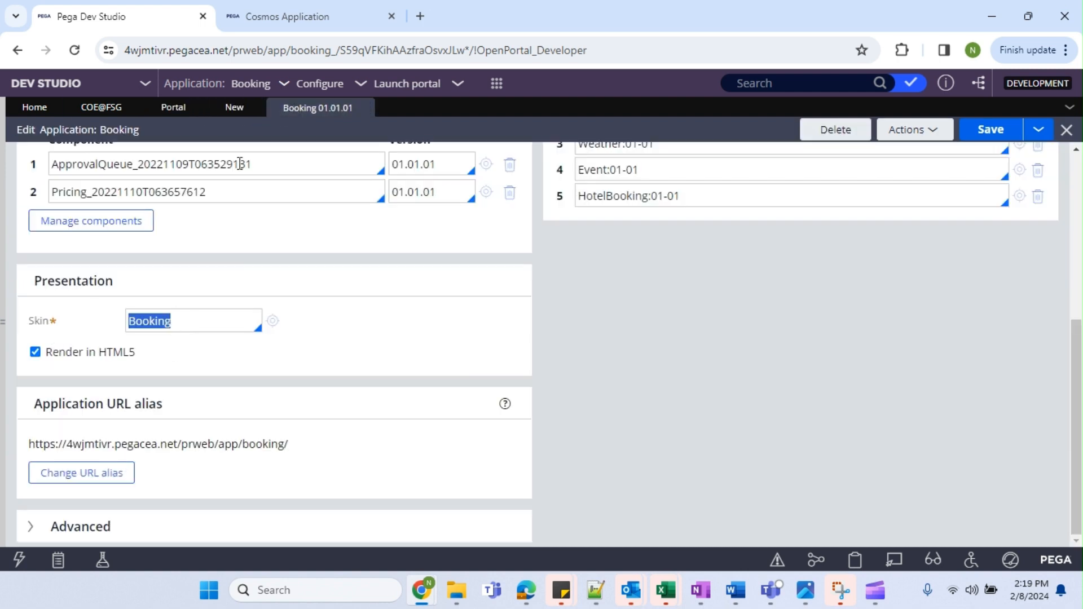
left_click(230, 110)
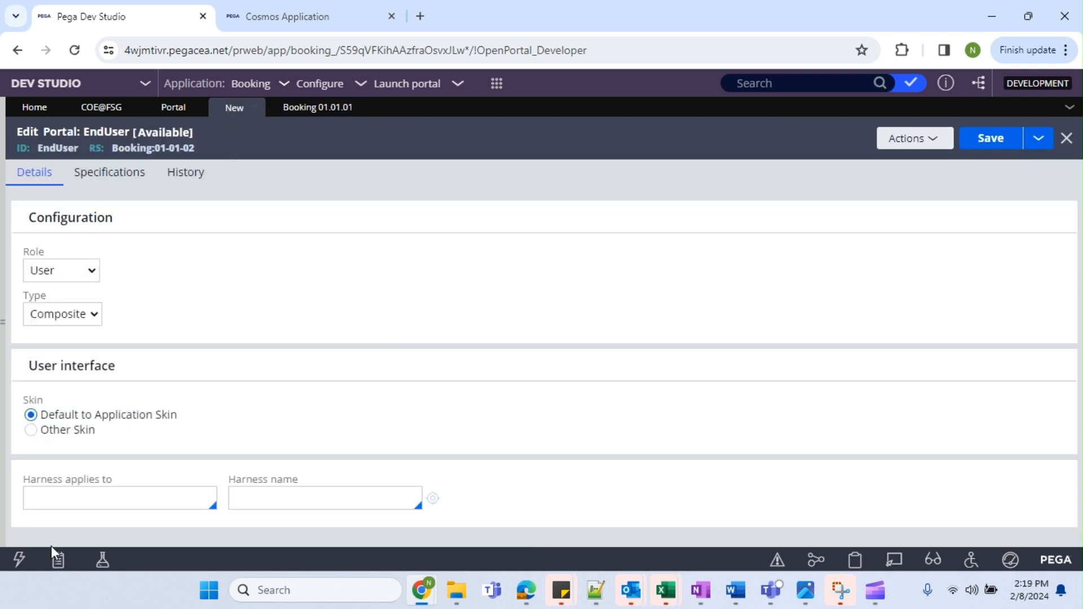
Set the harness Applies to class to FSG-Booking-Work.
left_click(112, 492)
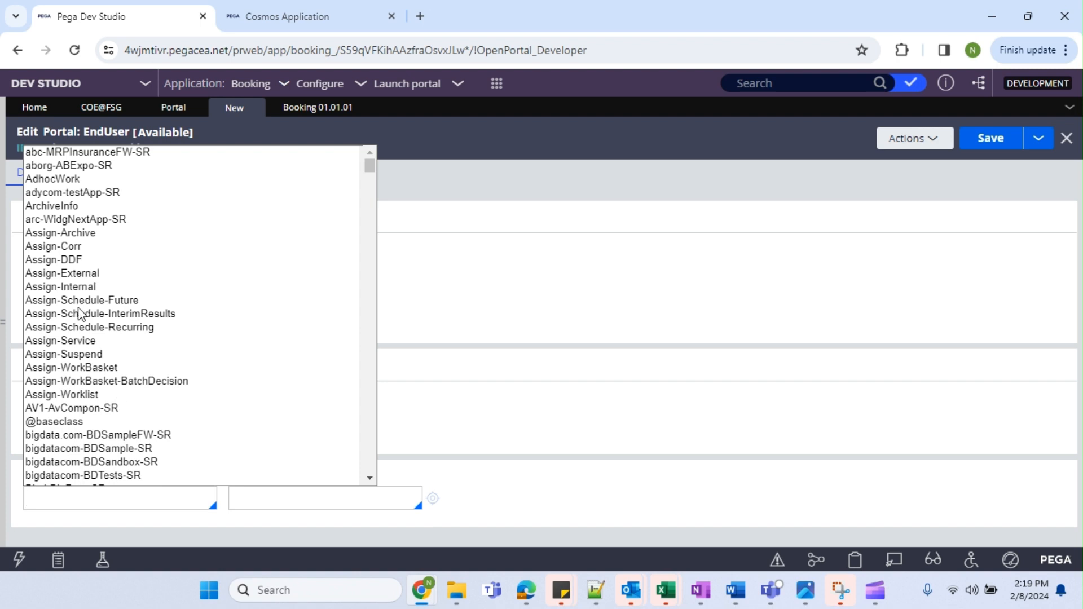
type("FSG")
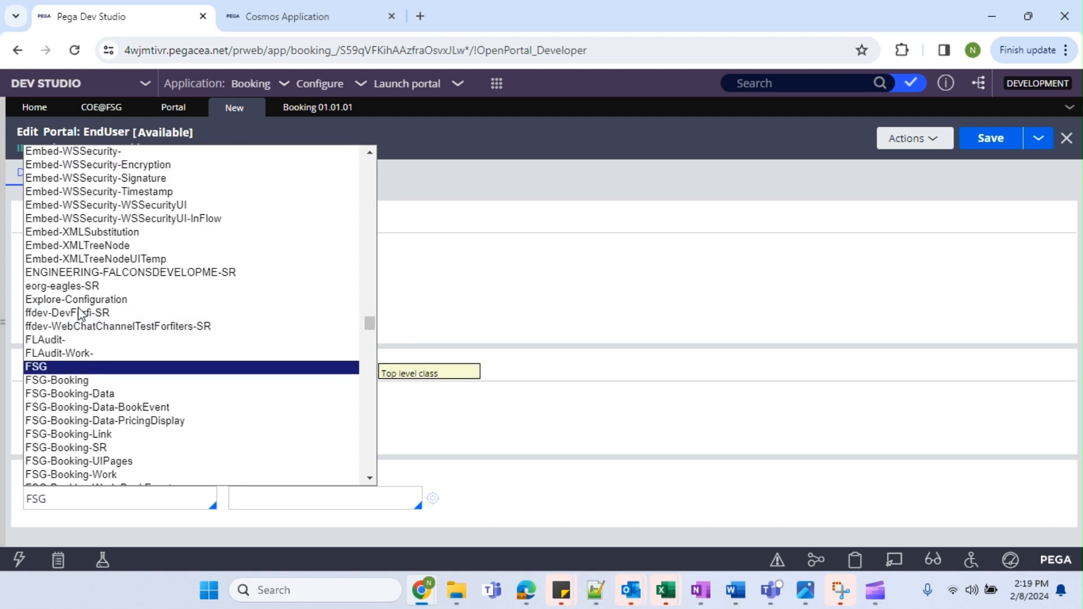
key("Down")
key("Down")
key("Down")
key("Down")
key("Down")
key("Down")
key("Down")
key("Down")
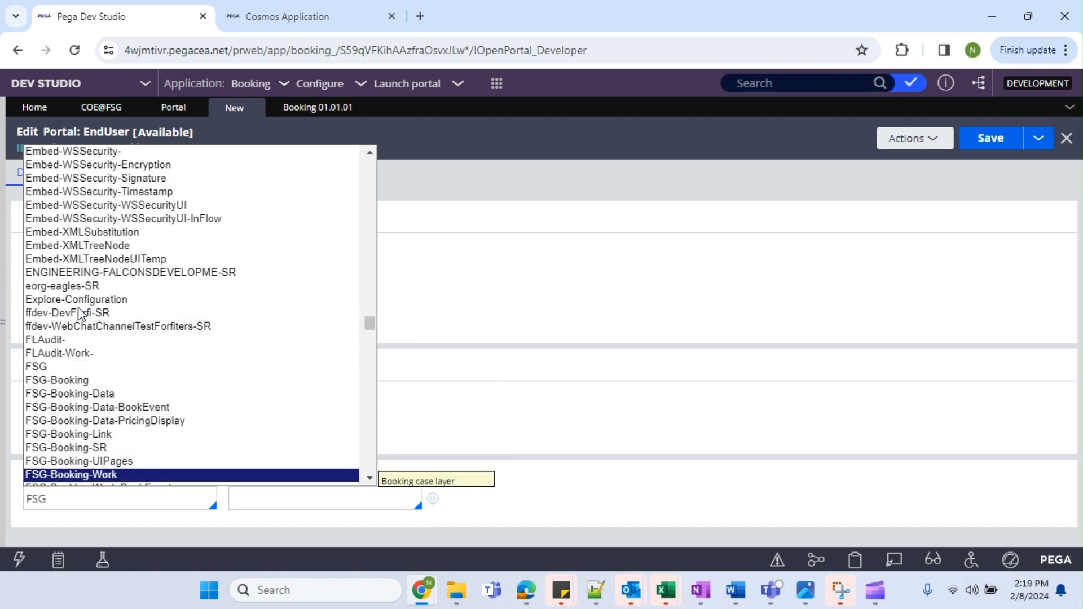
key("Return")
Enter harness name EndUserHarness, correcting the 'EndUserNarness' typo.
left_click(364, 498)
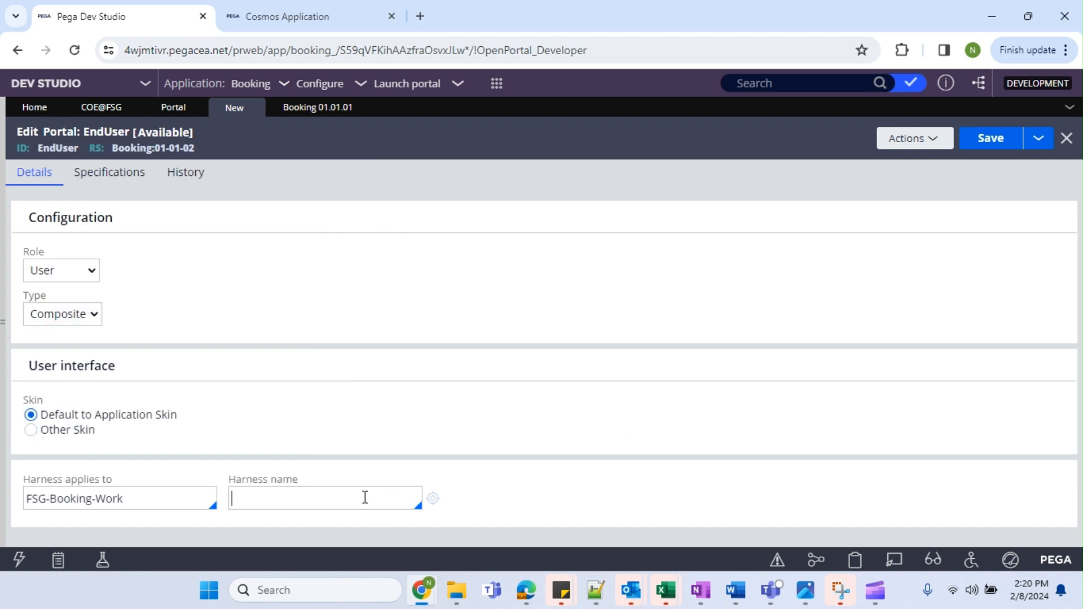
key("Down")
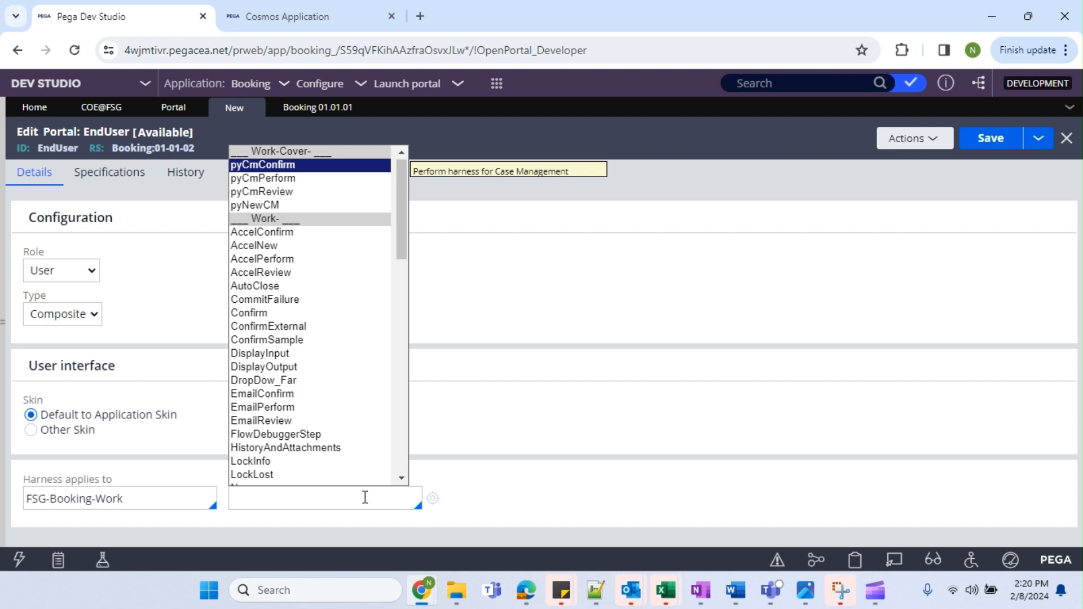
type("EndUs")
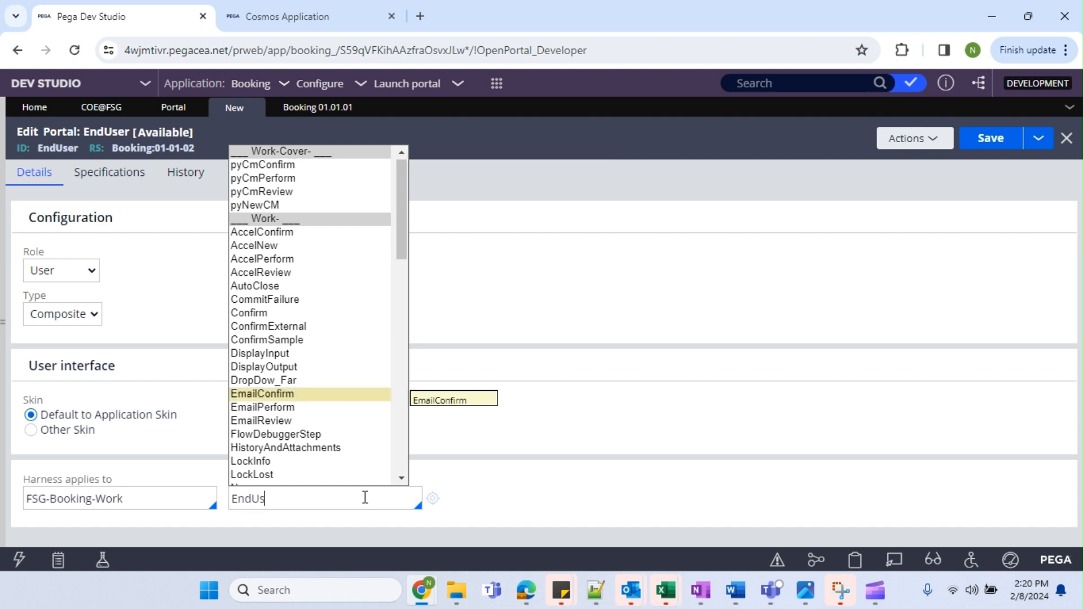
type("erNarness")
left_click(287, 498)
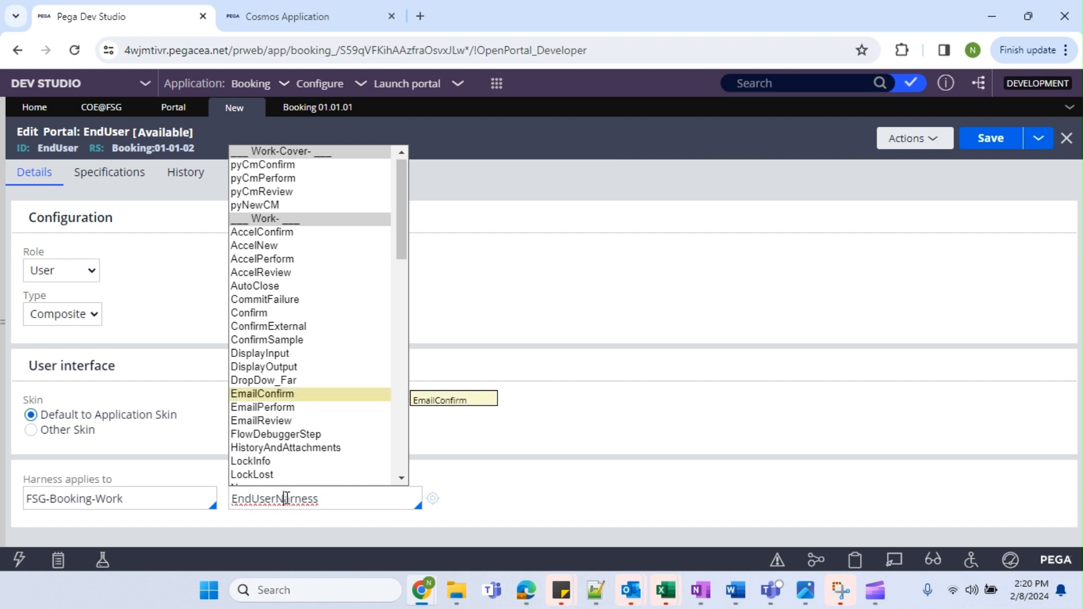
key("BackSpace")
type("H")
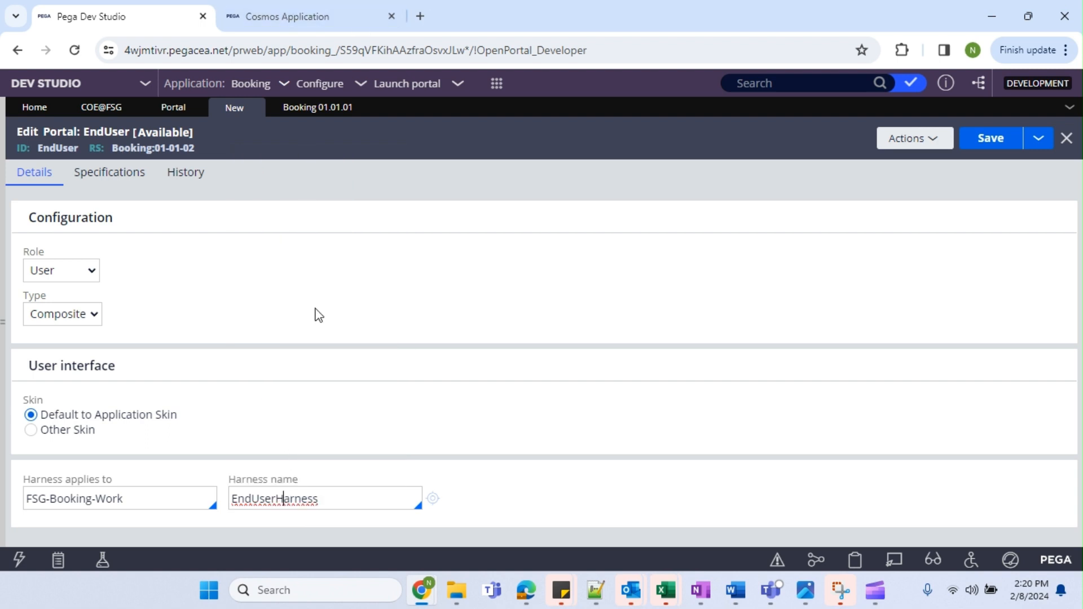
left_click(596, 590)
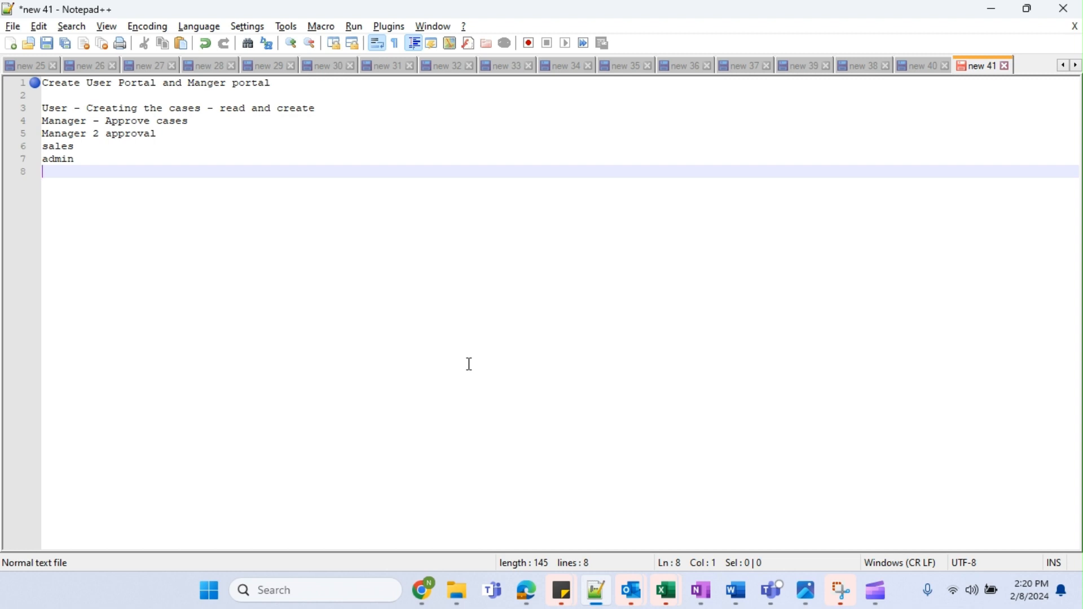
Write the note line 'Portal - Skin Select - Appl Skin/use exisint/create'.
key("Return")
type("Portal")
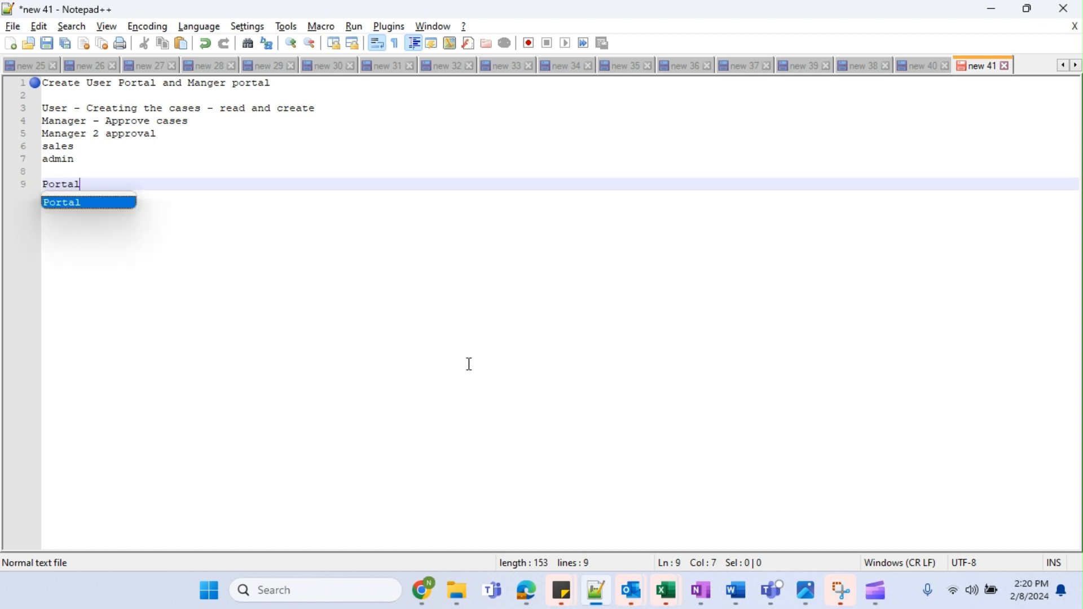
type(" -")
key("alt+Tab")
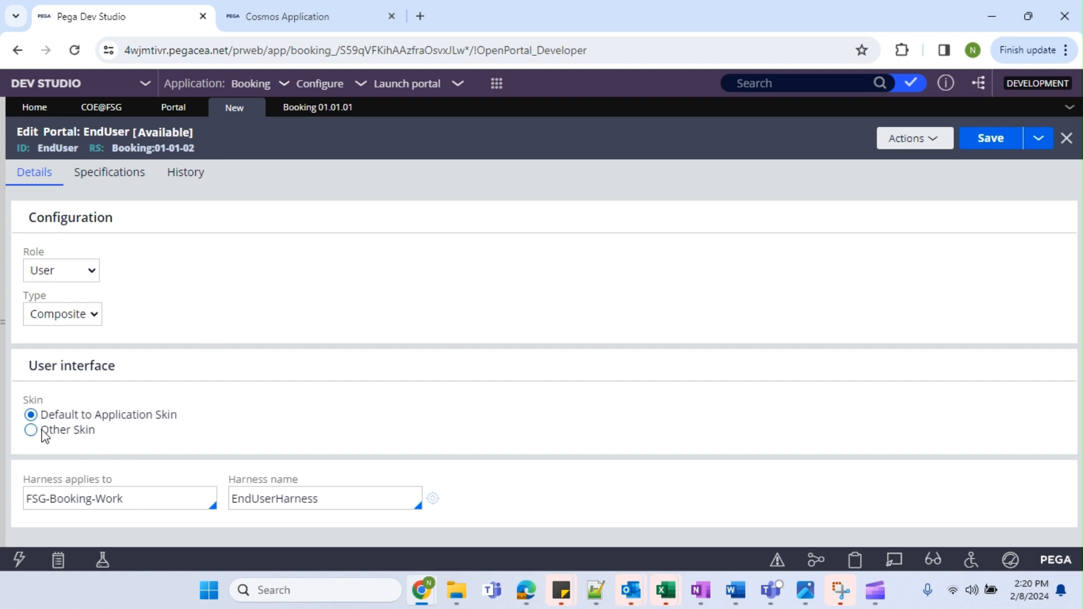
key("alt+Tab")
type("Sk")
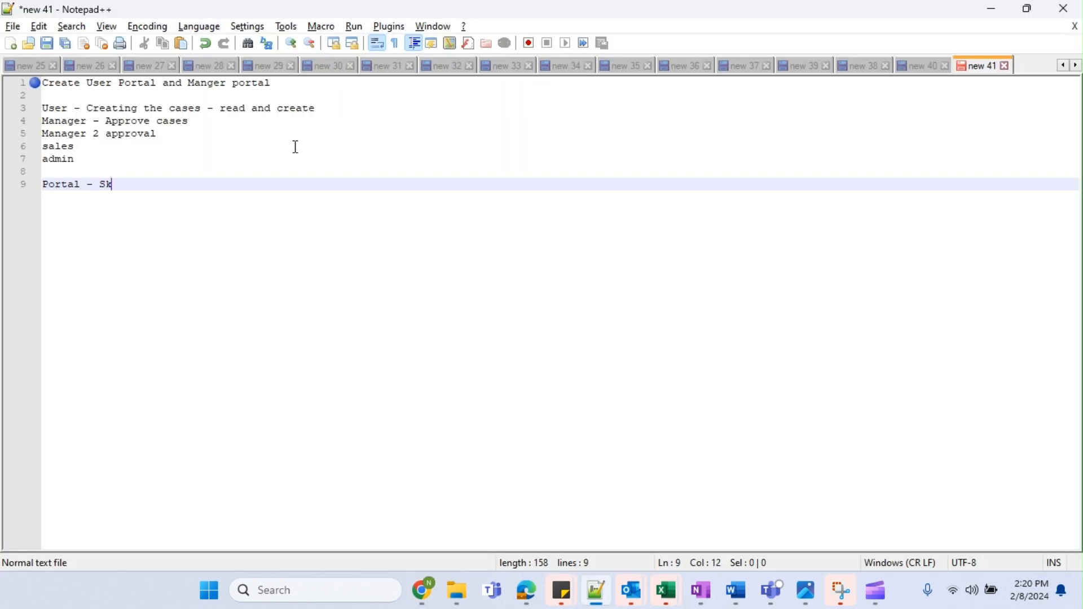
type("in Select - A")
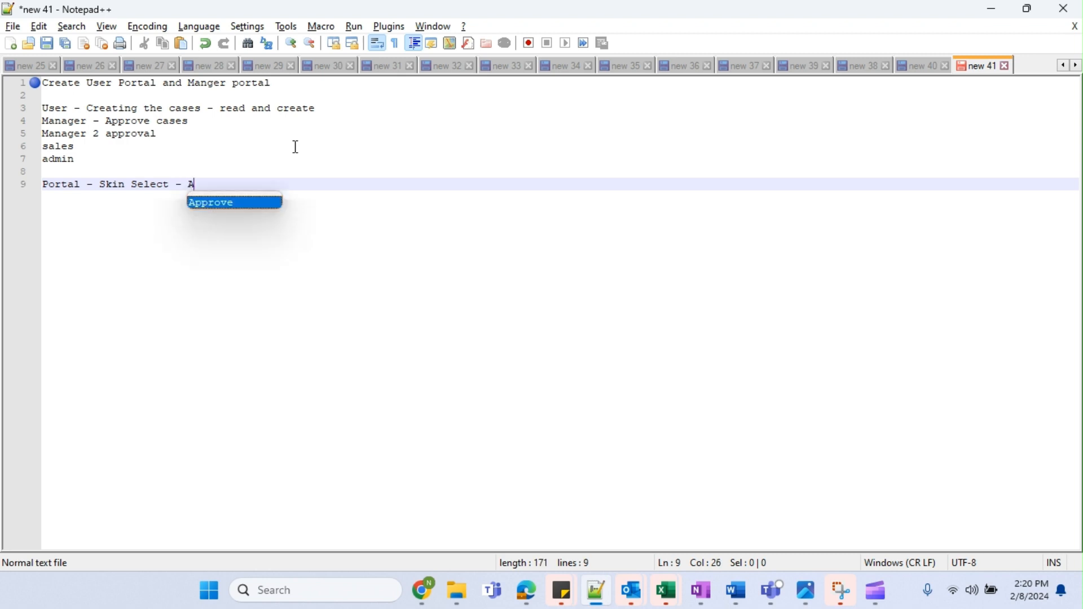
type("ppl Skin")
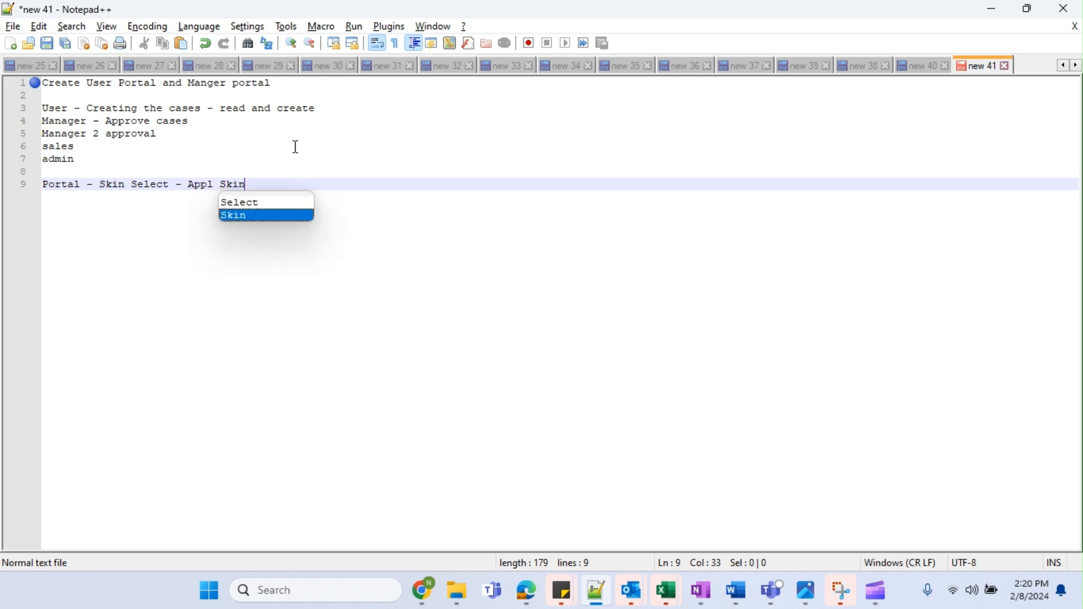
type("/C")
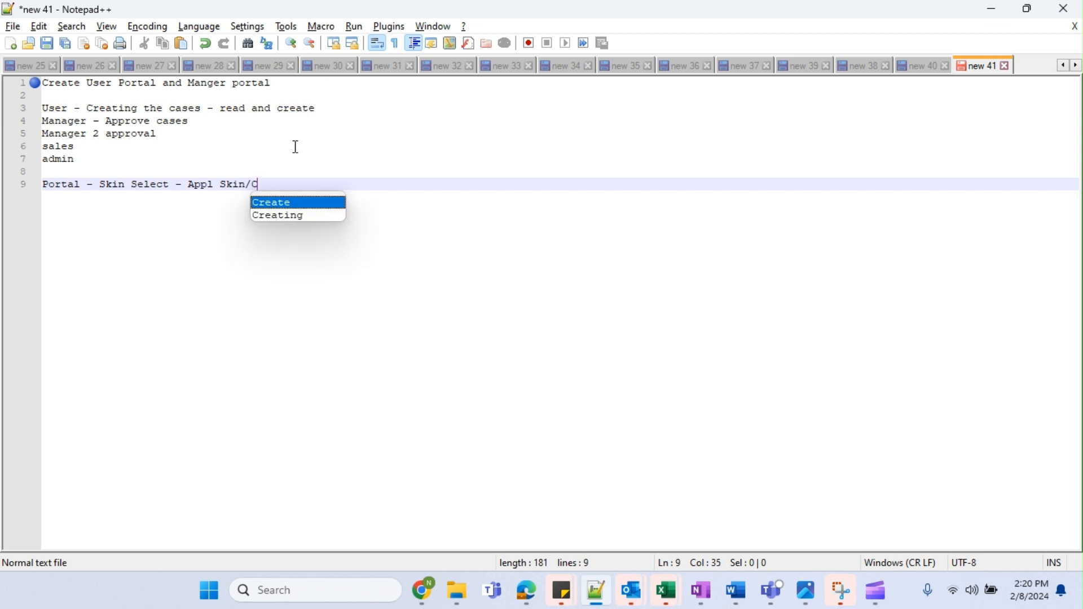
type("reate the")
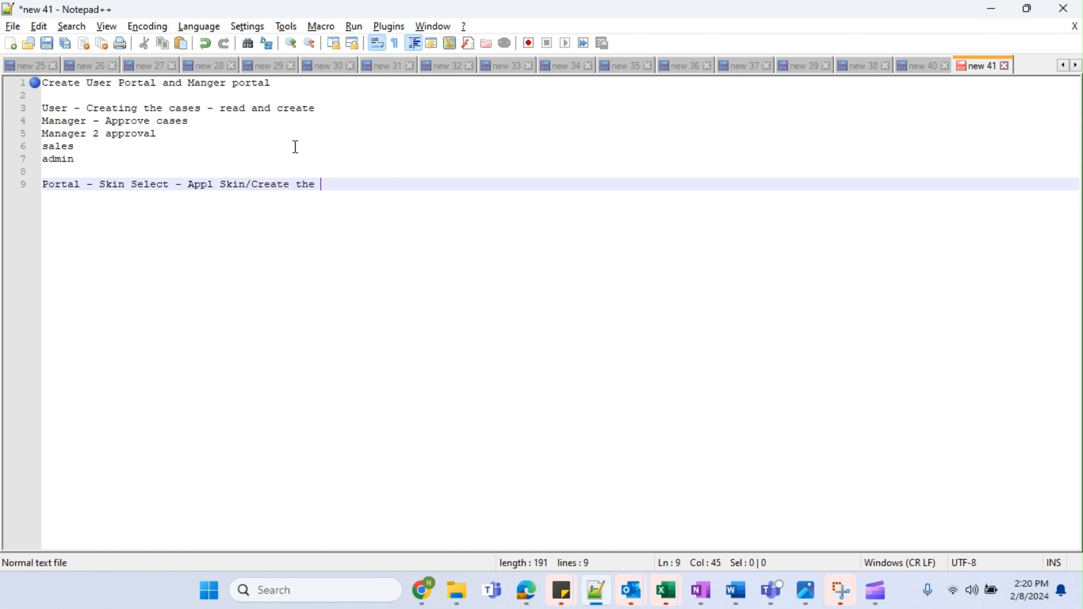
key("BackSpace")
key("BackSpace")
key("BackSpace")
key("BackSpace")
key("BackSpace")
key("BackSpace")
key("BackSpace")
key("BackSpace")
key("BackSpace")
key("BackSpace")
type("use exisint/create")
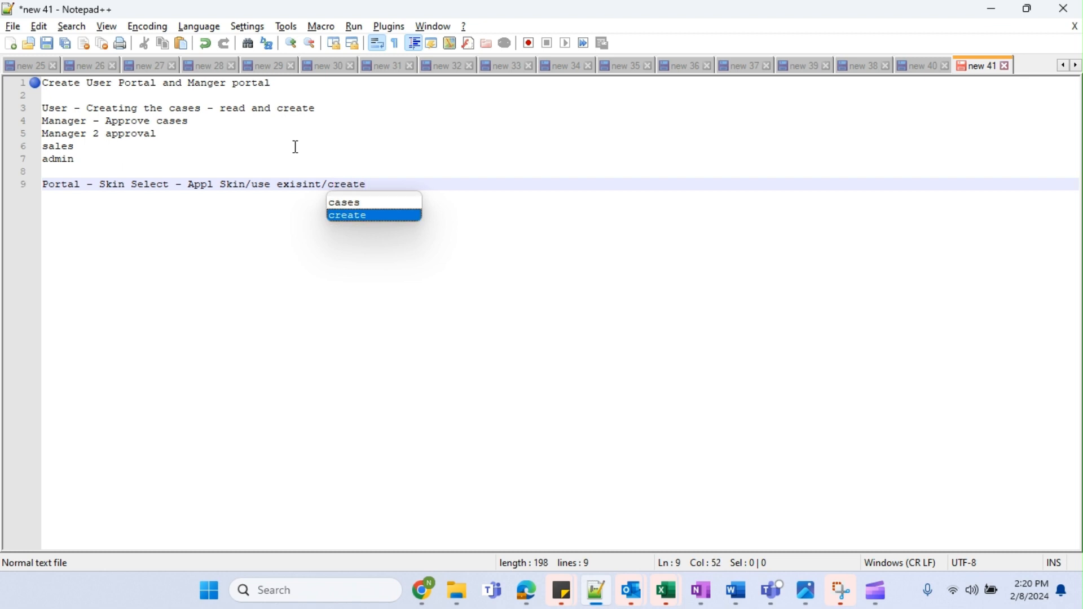
key("alt+Tab")
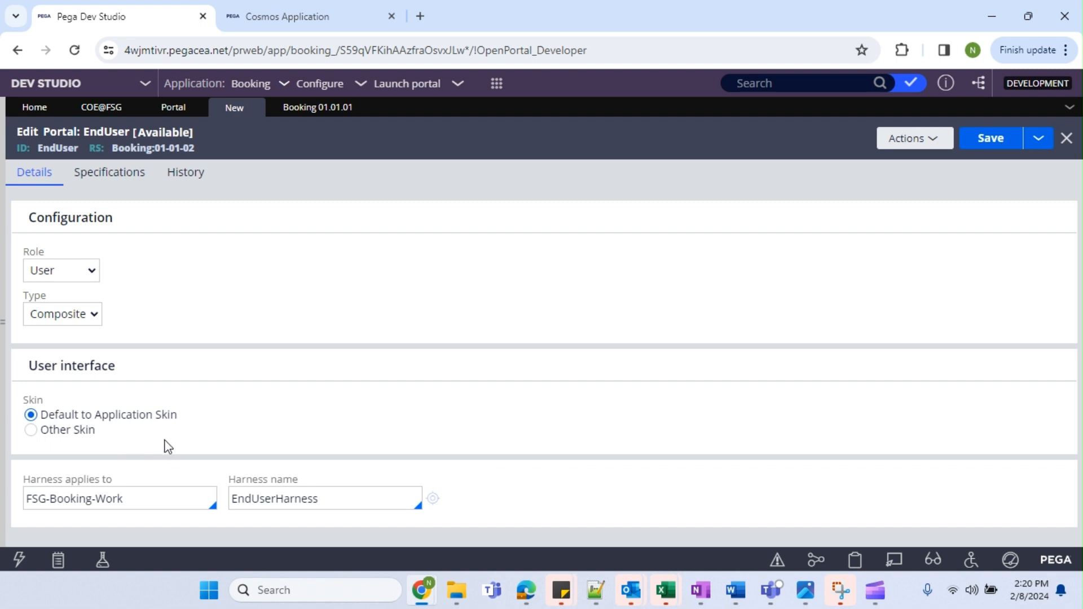
key("alt+Tab")
Add the note line 'Harness - UI' below it.
key("Return")
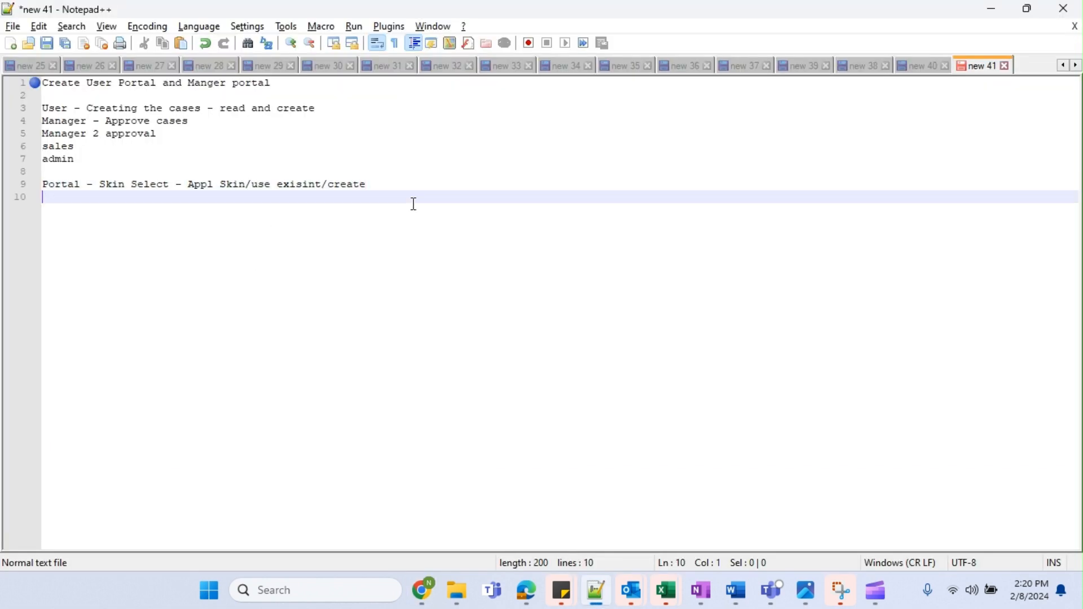
type("Harness - UI")
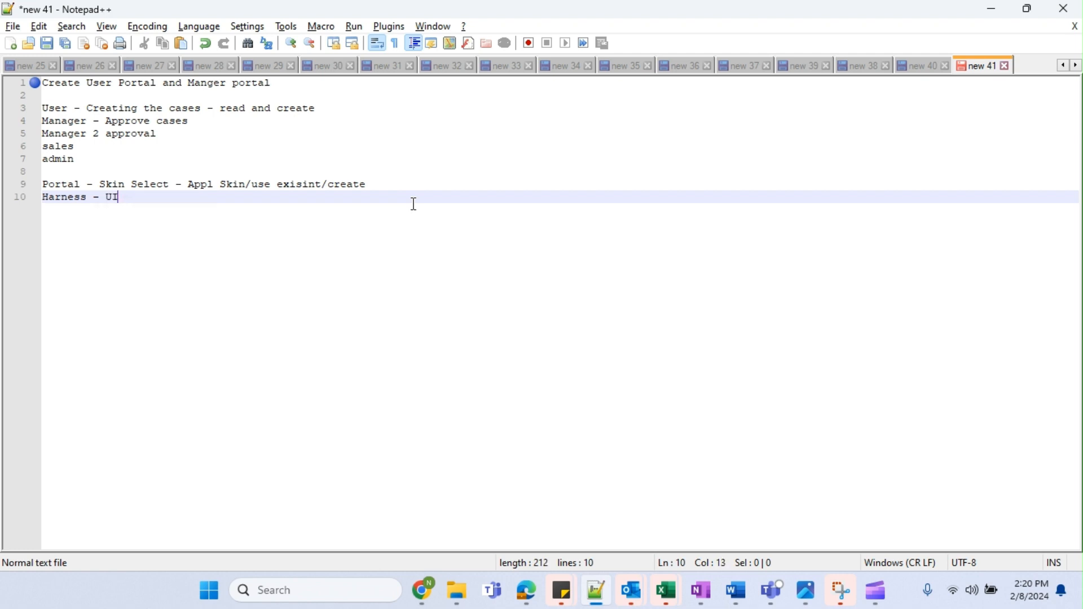
key("alt+Tab")
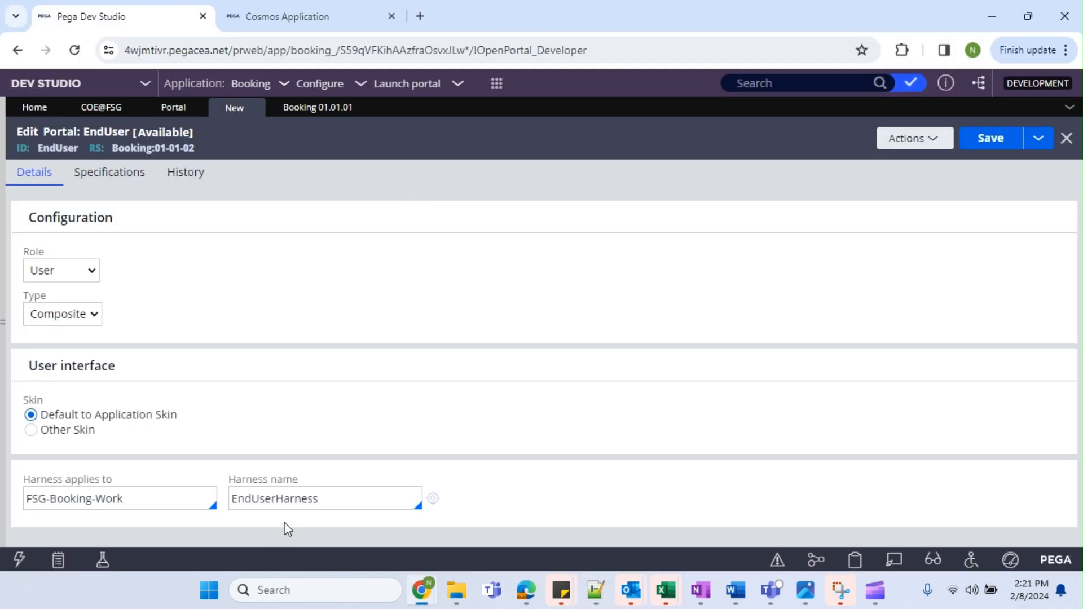
Create the EndUserHarness harness for FSG-Booking-Work and save it.
left_click(434, 500)
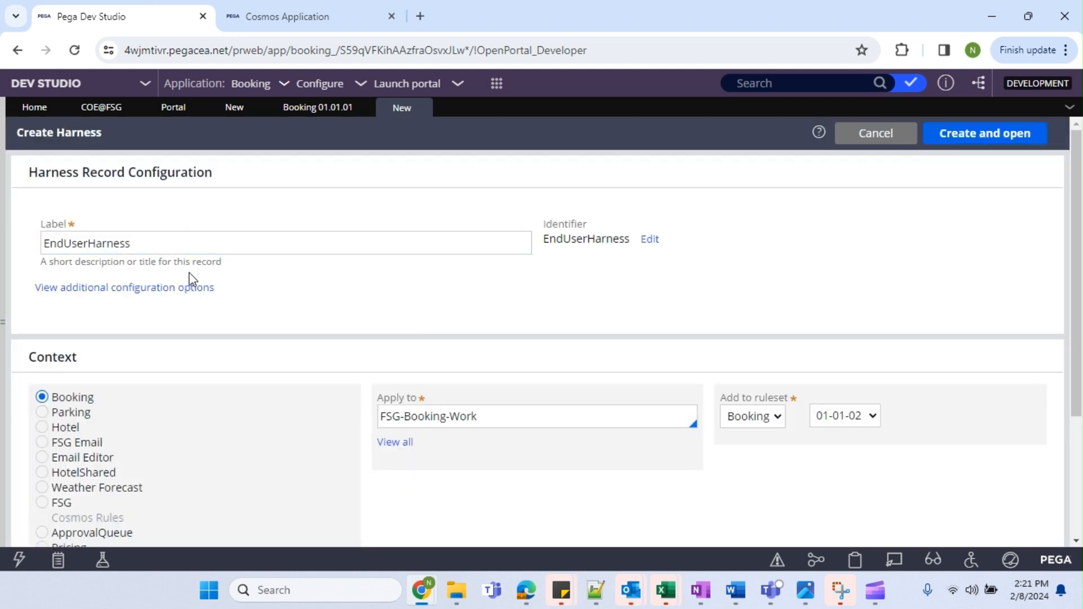
left_click(531, 413)
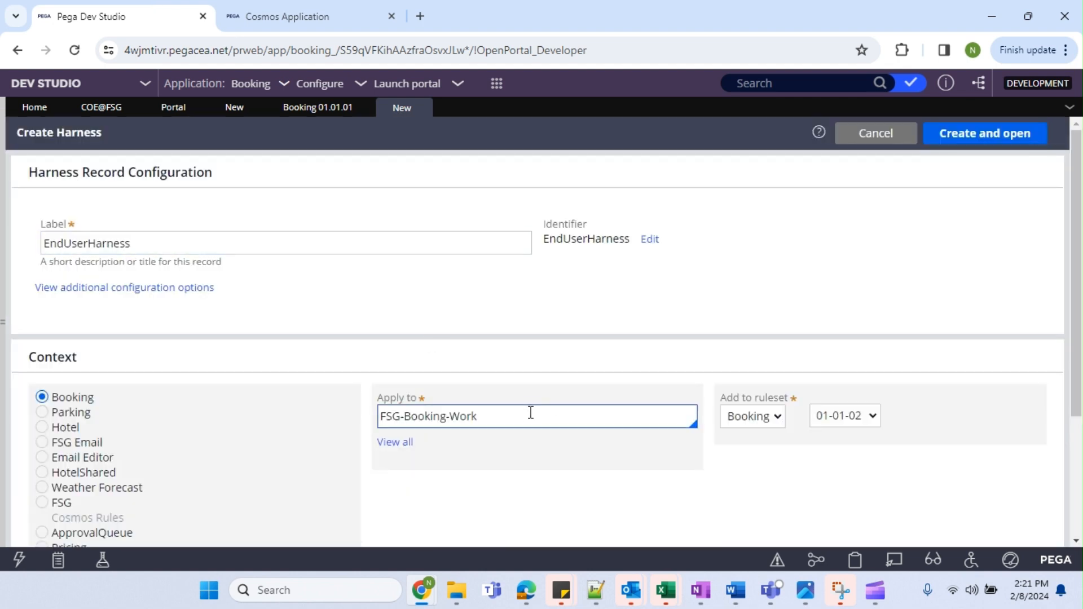
left_click(1018, 144)
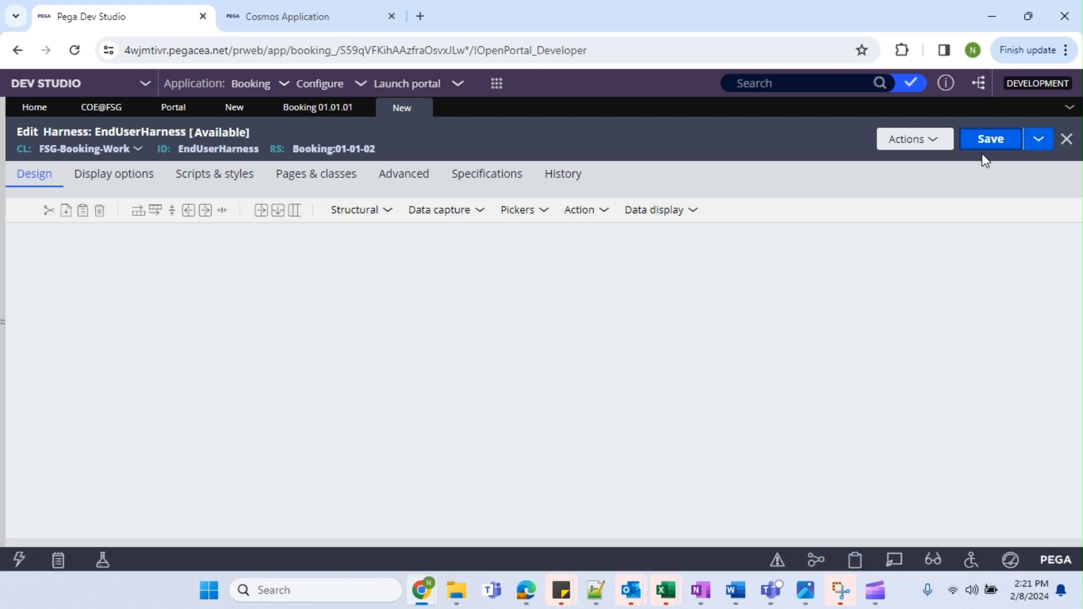
left_click(987, 147)
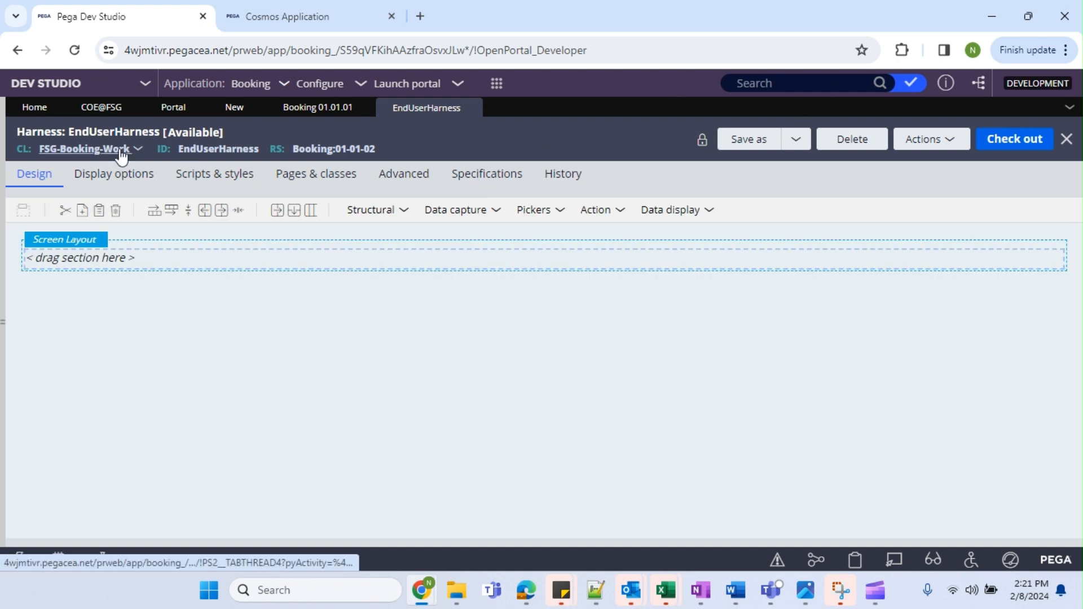
Save the EndUser portal from its edit form.
left_click(303, 113)
left_click(236, 110)
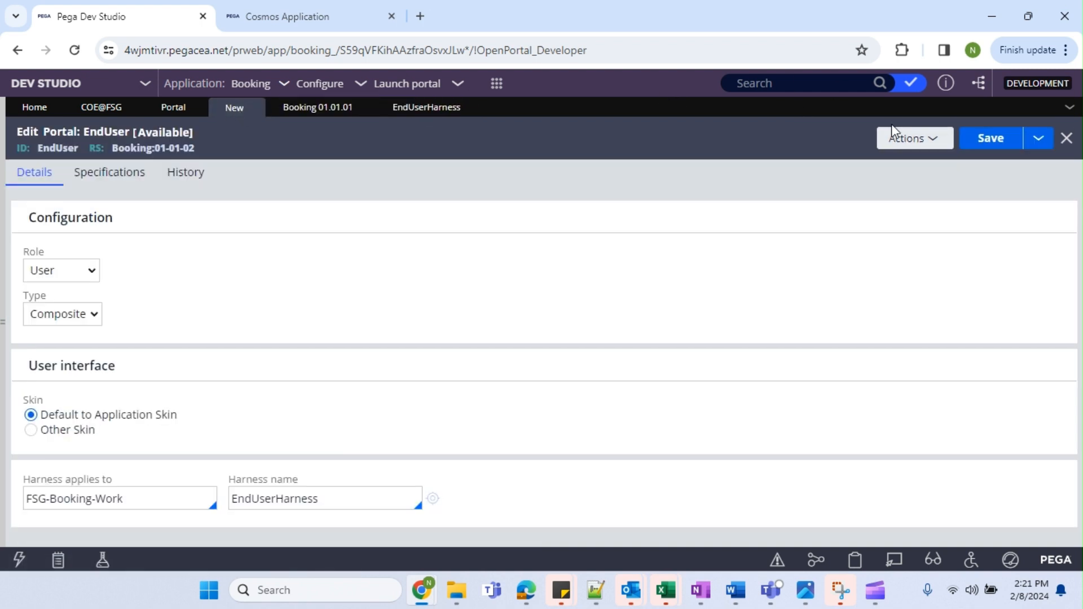
left_click(982, 150)
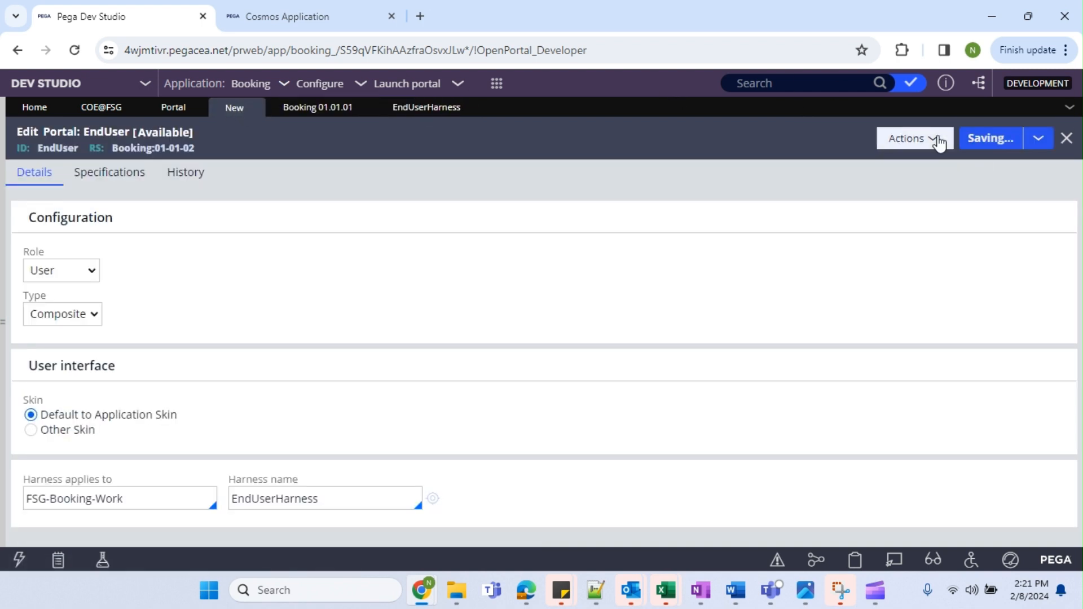
key("alt+Tab")
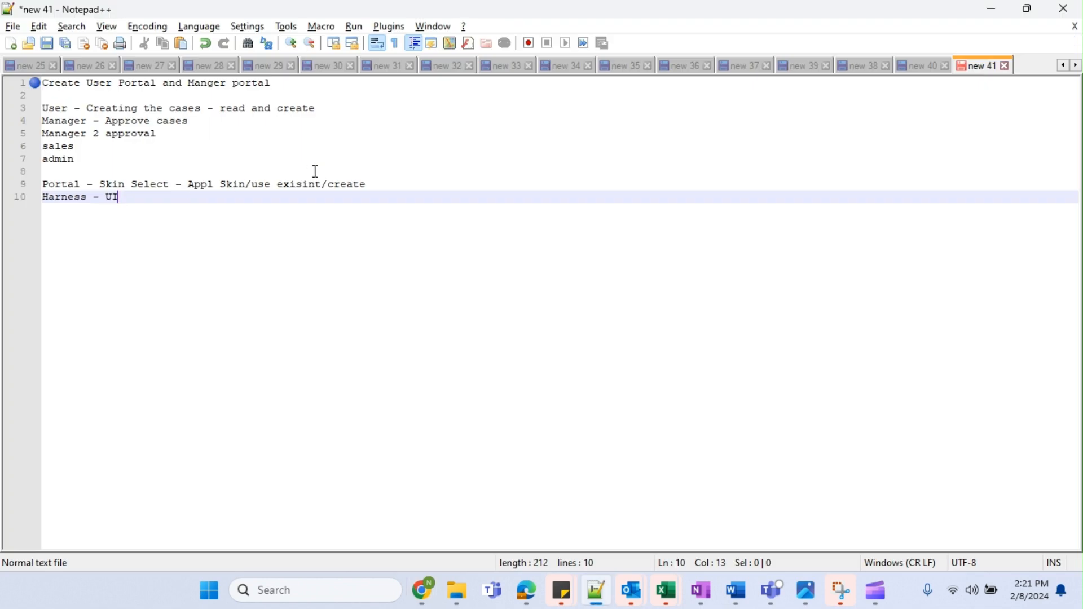
Append '- Done' to the Portal and Harness note lines.
left_click(416, 188)
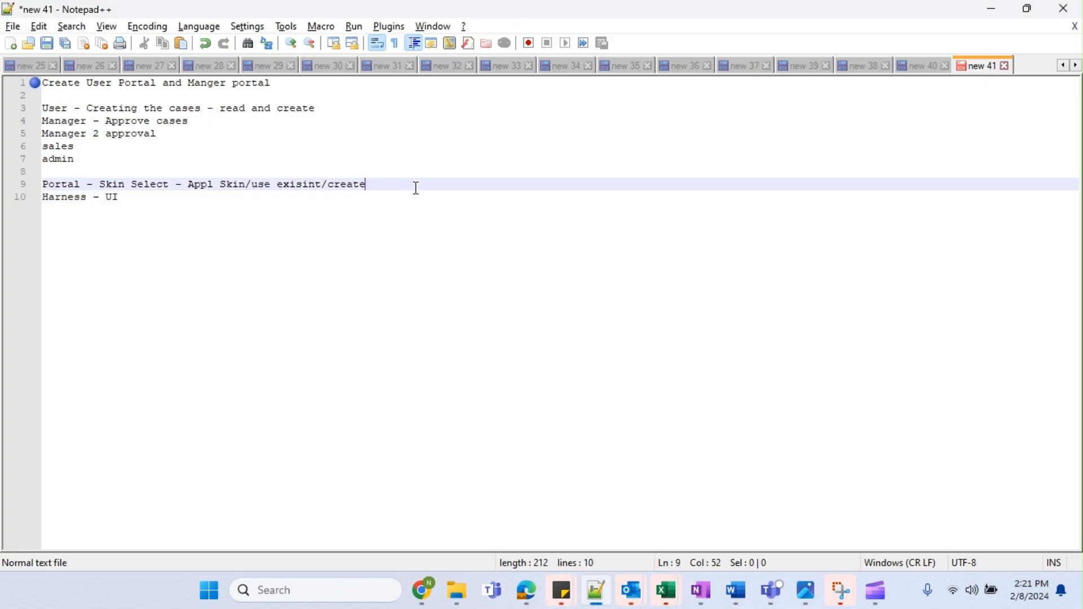
type("- Done")
left_click(207, 208)
type("- Done")
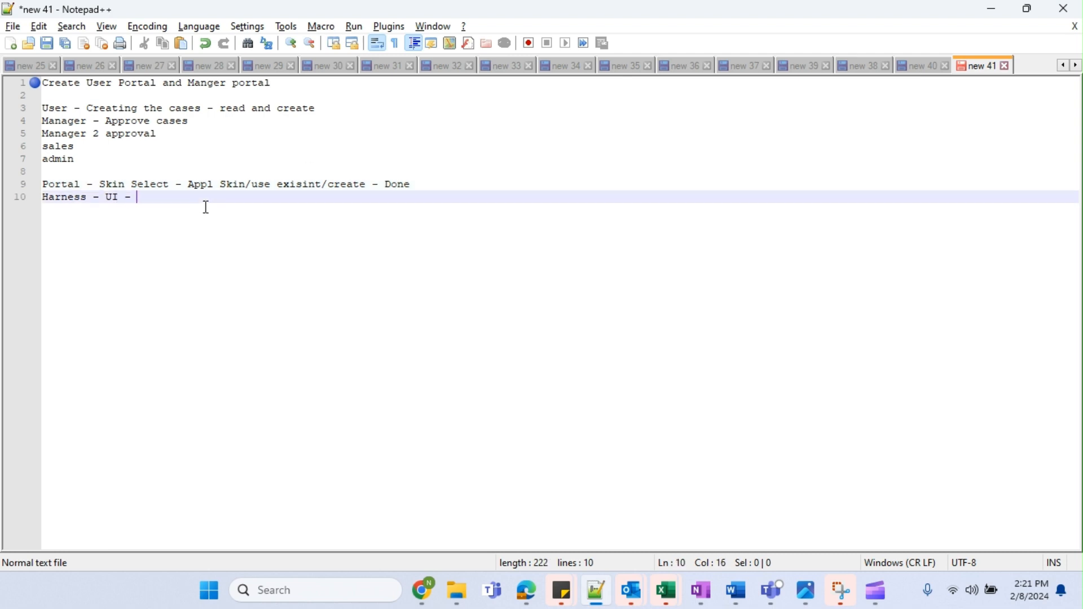
key("alt+Tab")
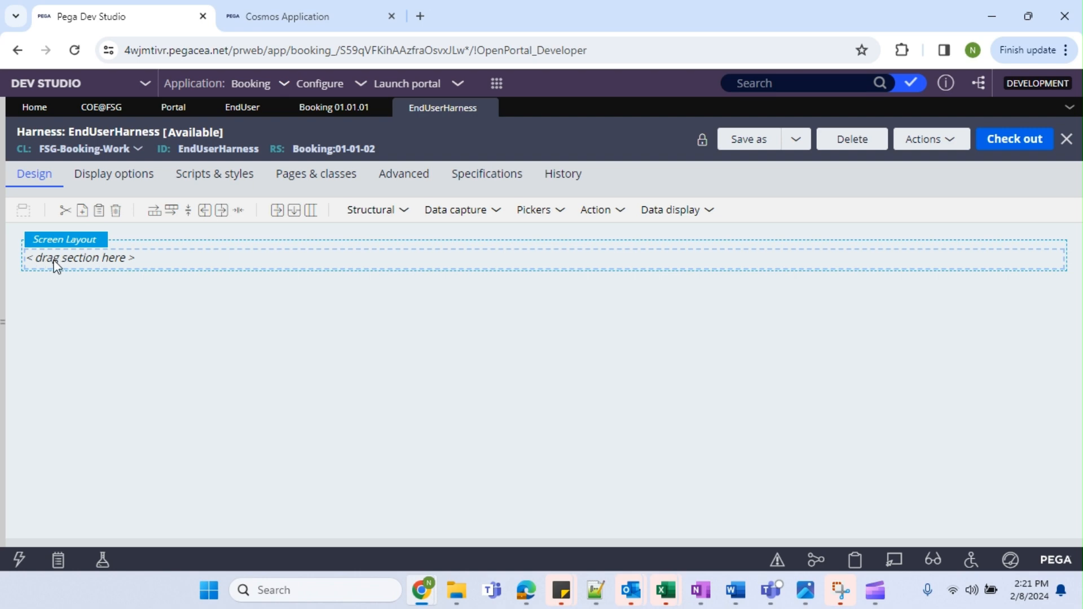
Check out the EndUserHarness harness for editing.
left_click(376, 215)
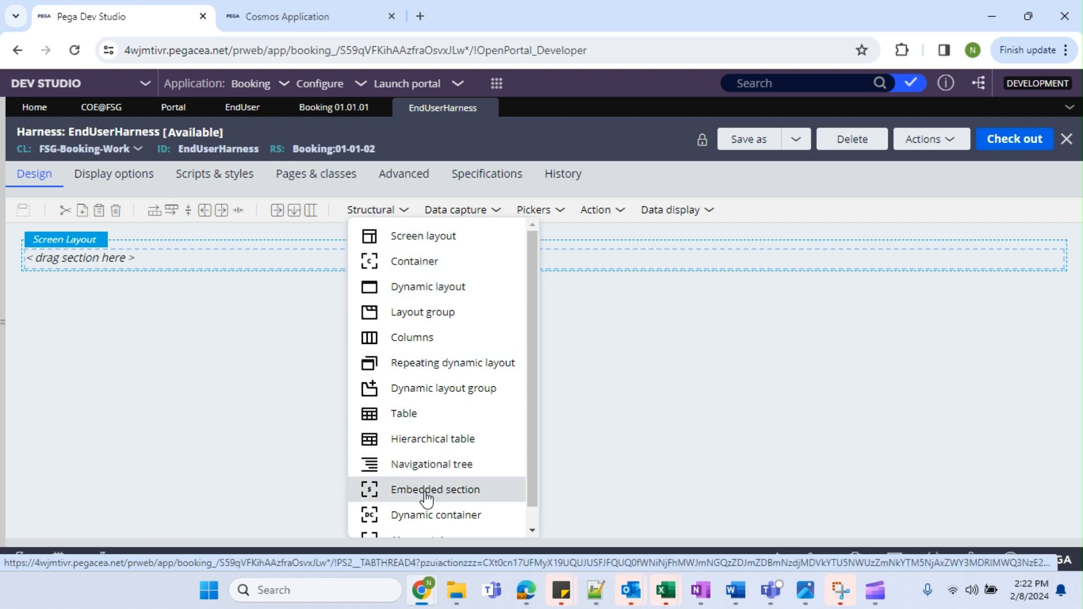
left_click_drag(424, 494, 193, 263)
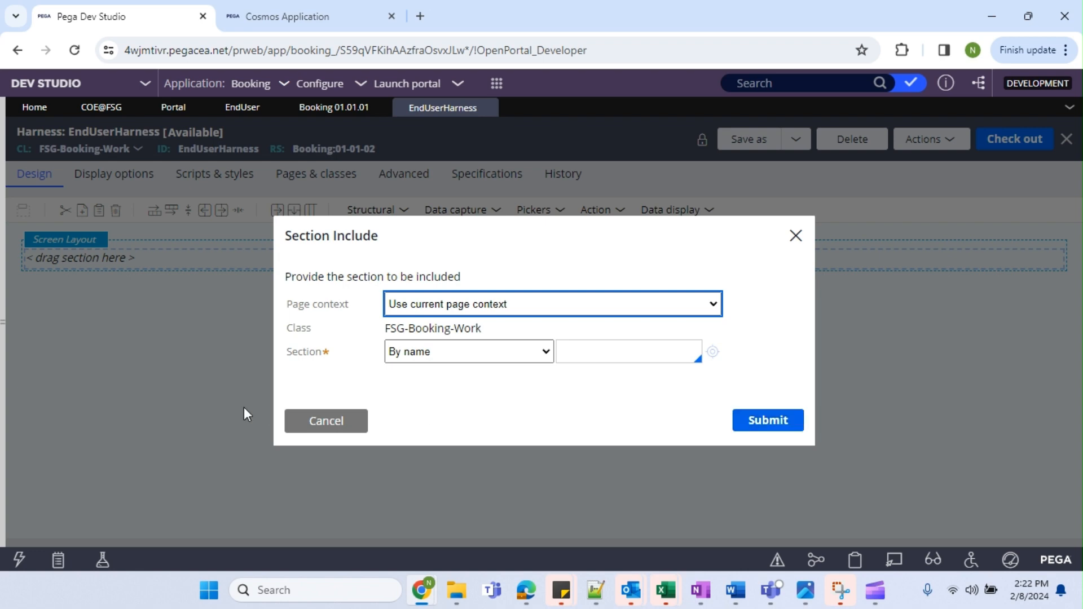
left_click(310, 420)
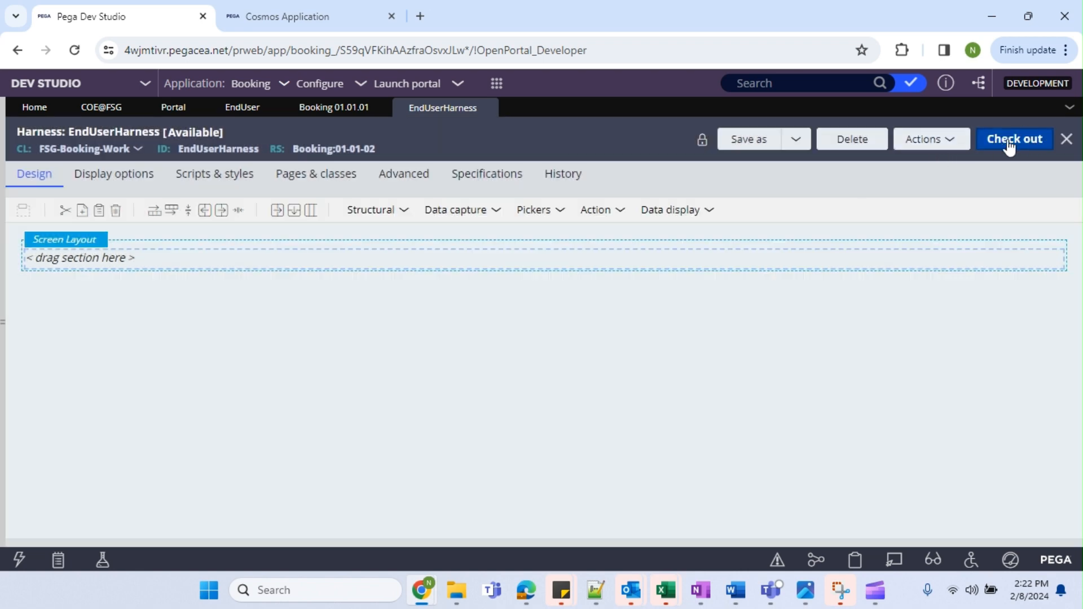
left_click(1014, 138)
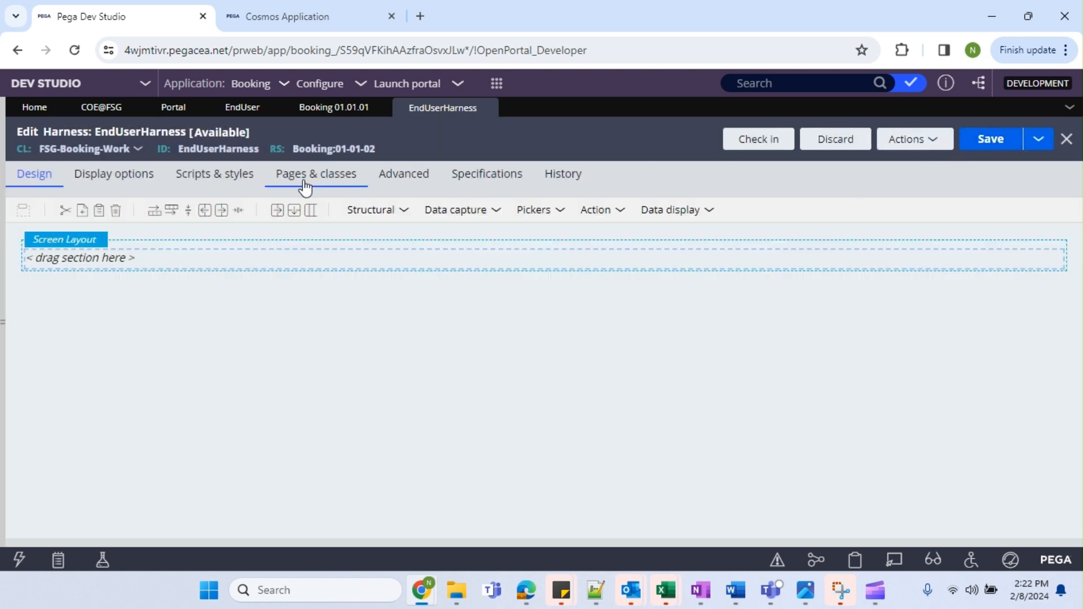
Embed a section named EndUserSection in the screen layout and start creating it.
left_click(367, 211)
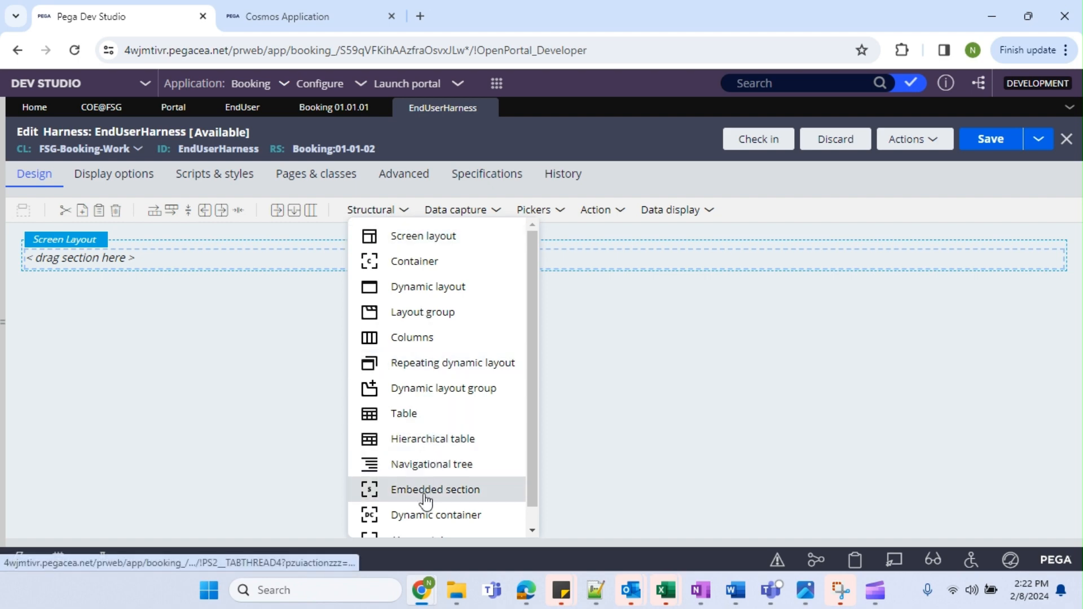
left_click_drag(426, 499, 168, 266)
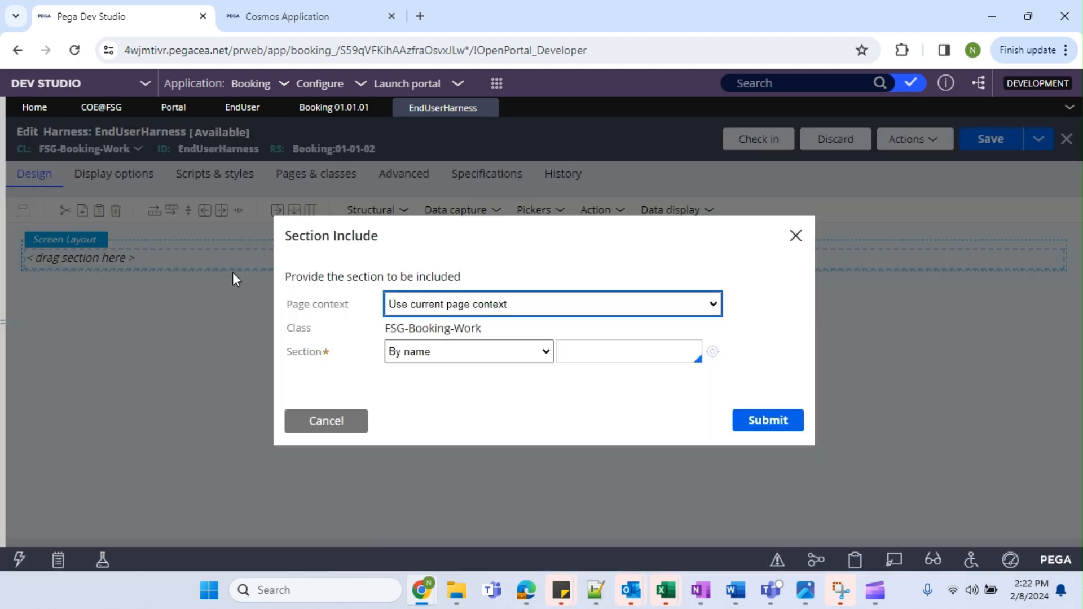
left_click(499, 357)
left_click(598, 354)
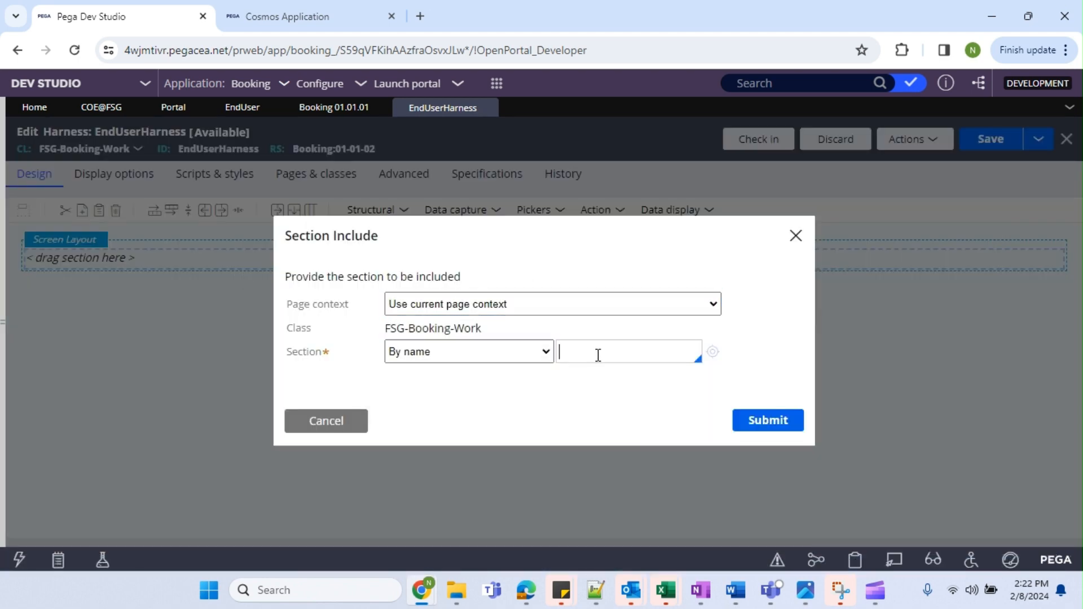
left_click(601, 353)
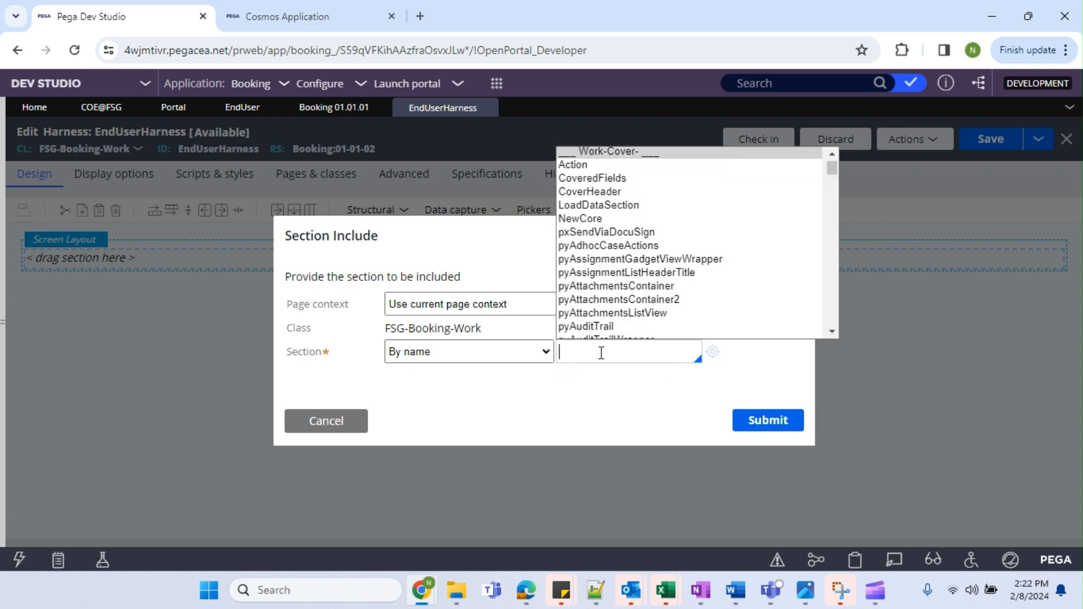
type("EndU")
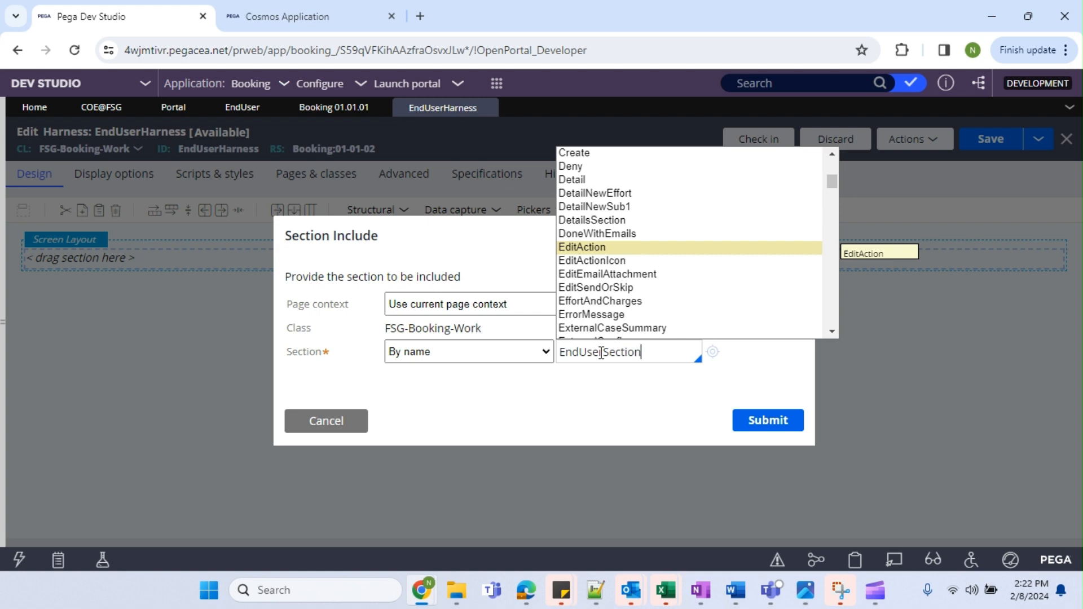
type("serSection")
left_click(712, 352)
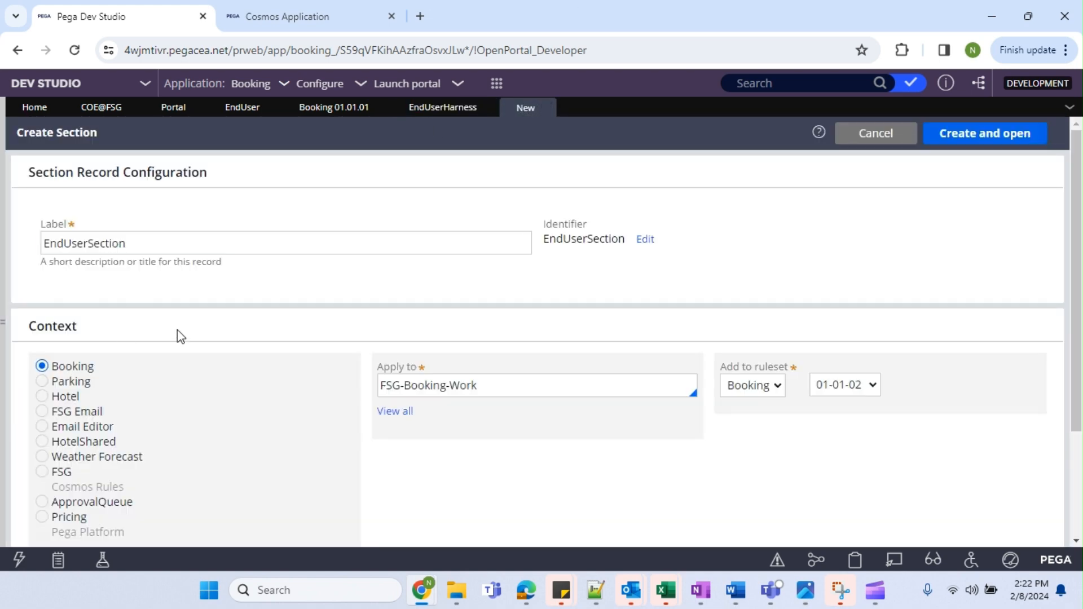
Create and open EndUserSection, then go back to the EndUserHarness tab.
left_click(982, 139)
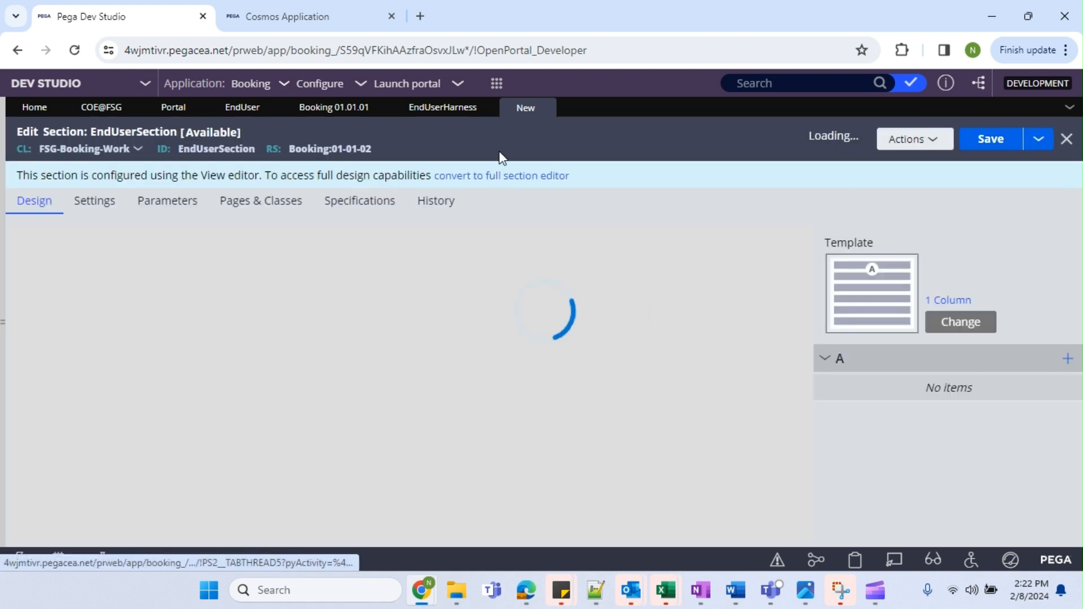
left_click(428, 113)
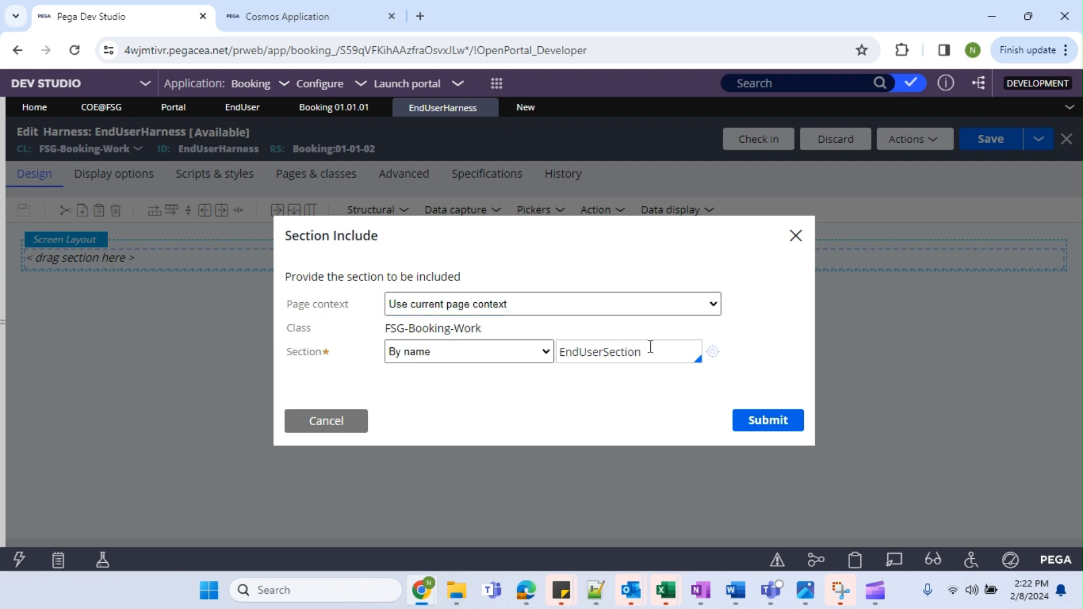
Try the Data page and Clipboard page context options in the Section Include.
left_click_drag(644, 352, 572, 353)
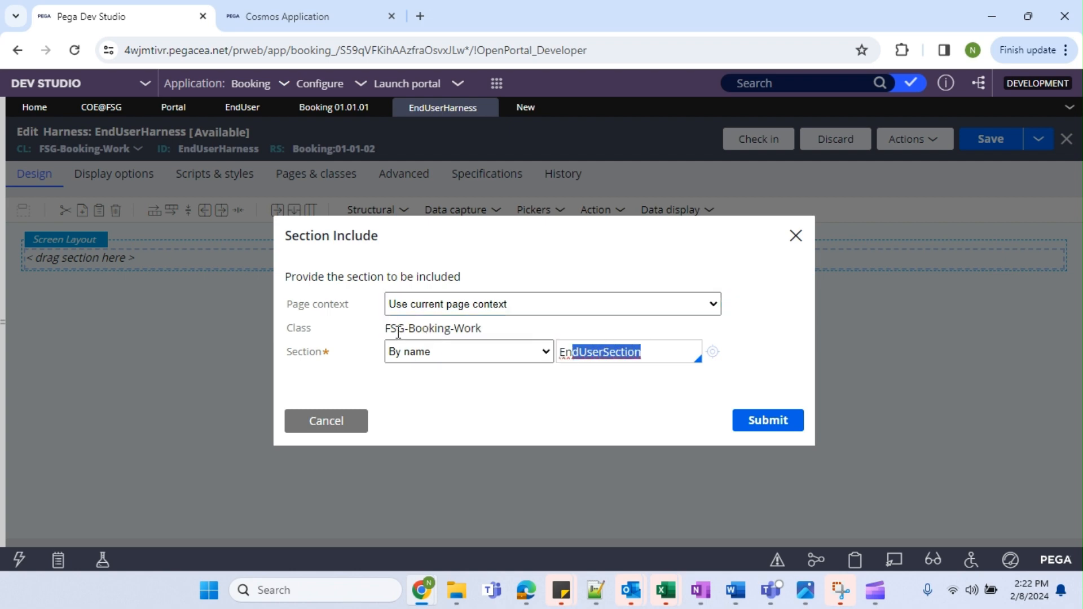
left_click_drag(390, 331, 455, 329)
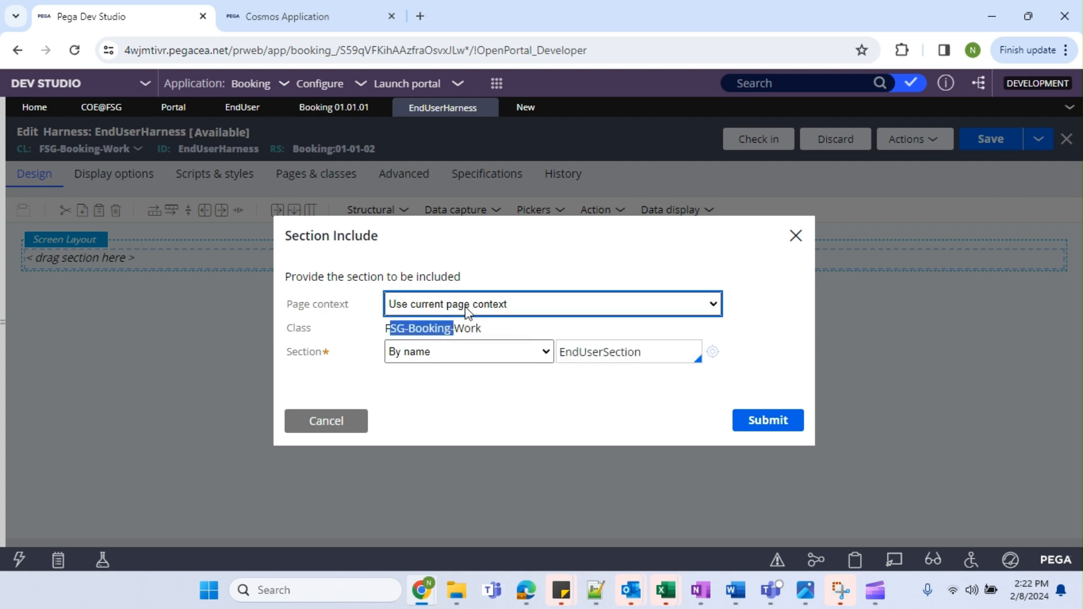
left_click(466, 310)
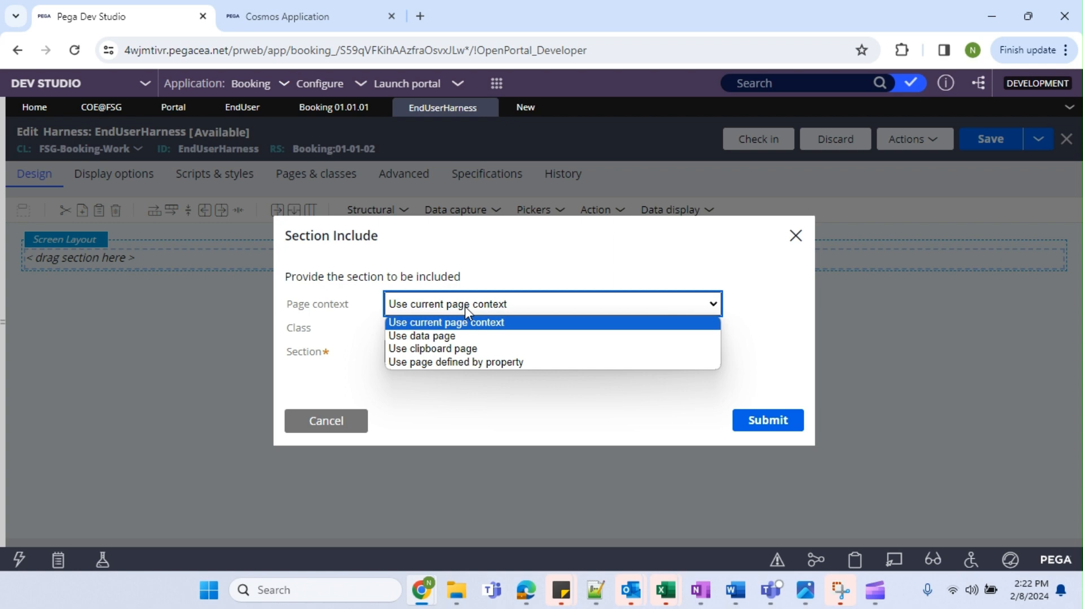
left_click(452, 338)
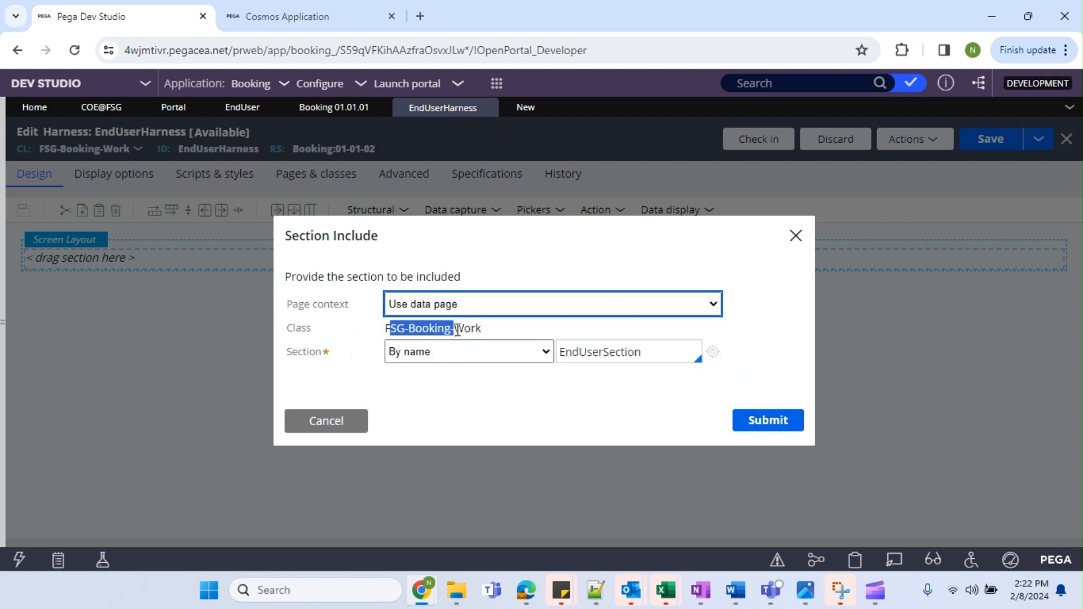
left_click(449, 342)
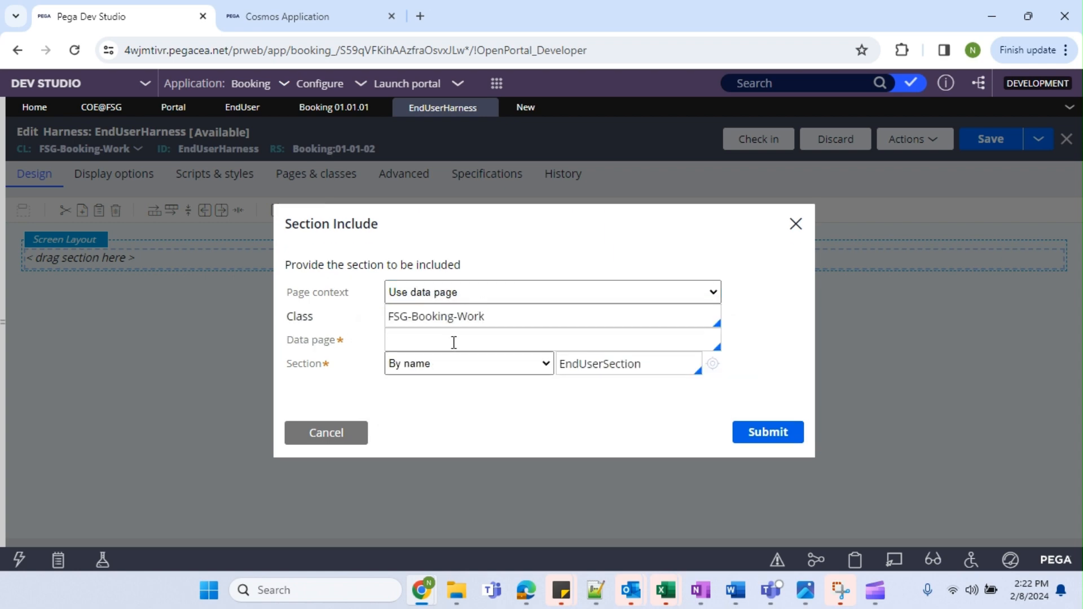
key("Down")
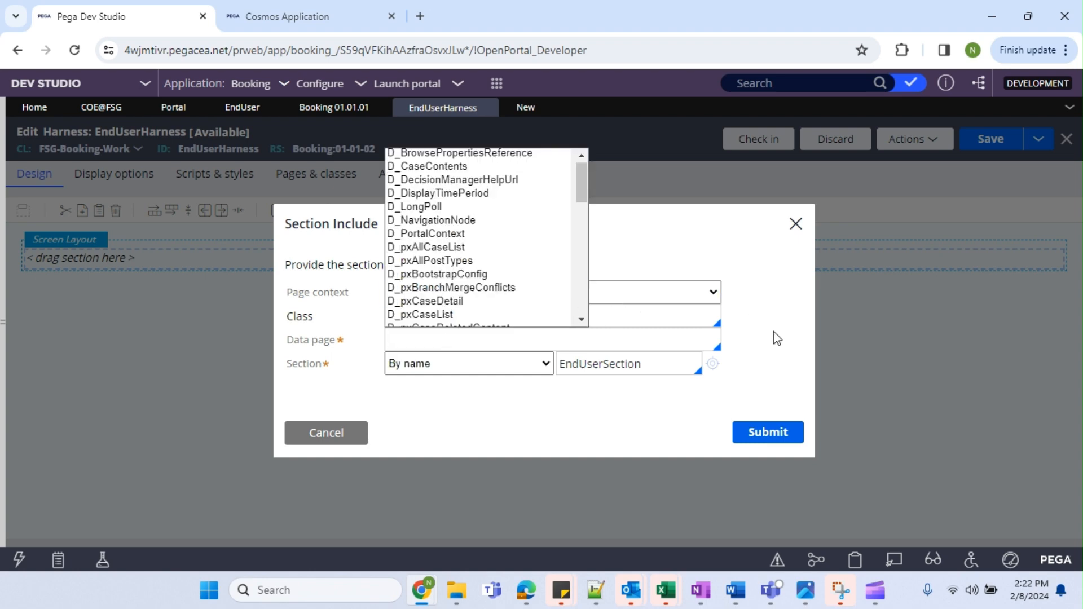
left_click(777, 337)
left_click(491, 299)
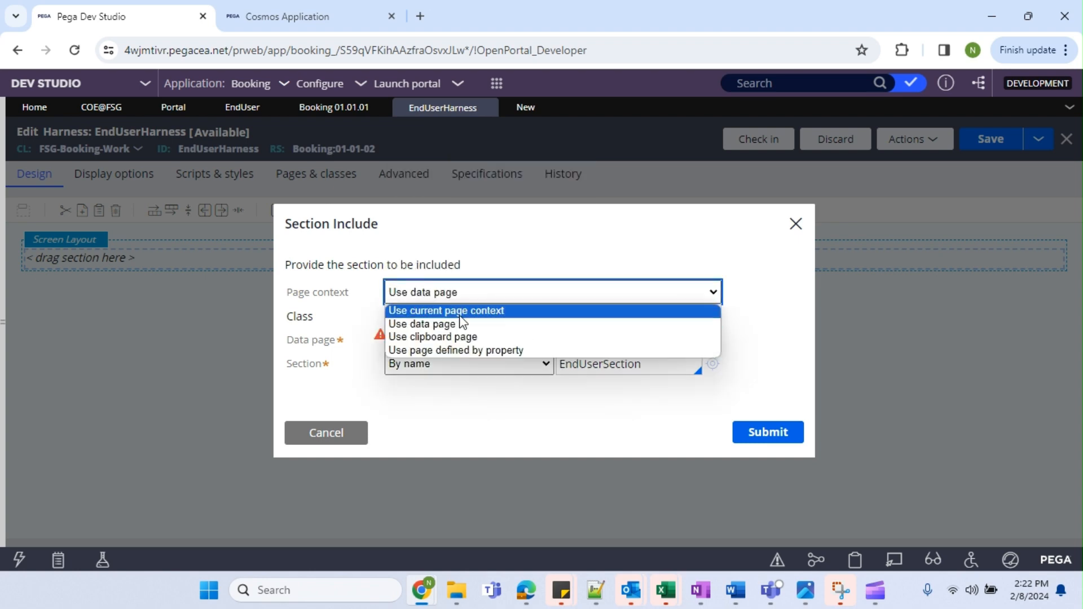
left_click(438, 337)
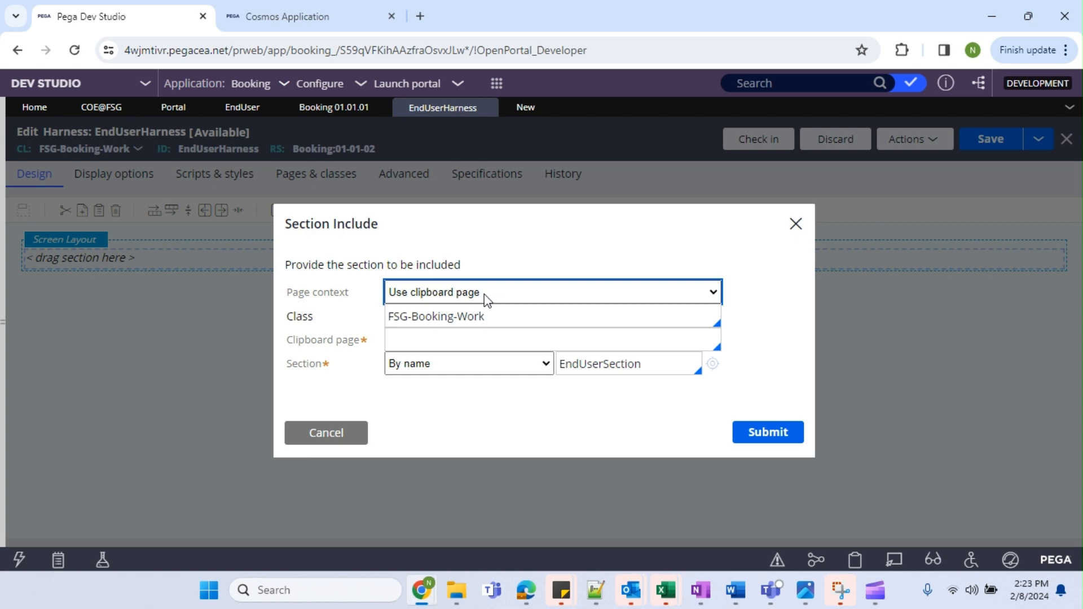
Check the Defined by property option, reset page context to Current page, and open EndUserSection.
left_click(484, 294)
left_click(467, 347)
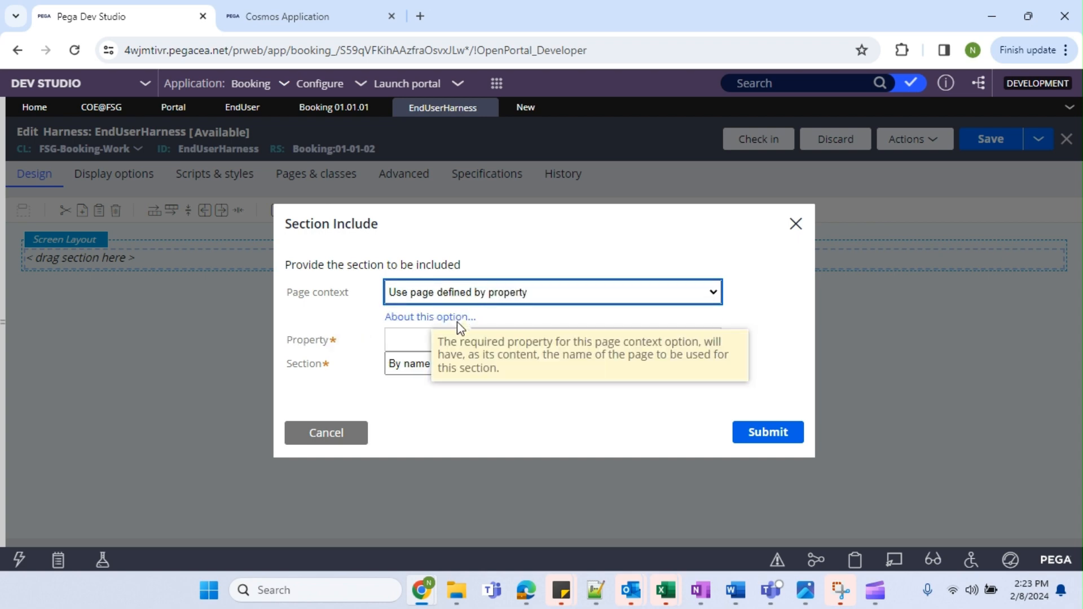
left_click(425, 338)
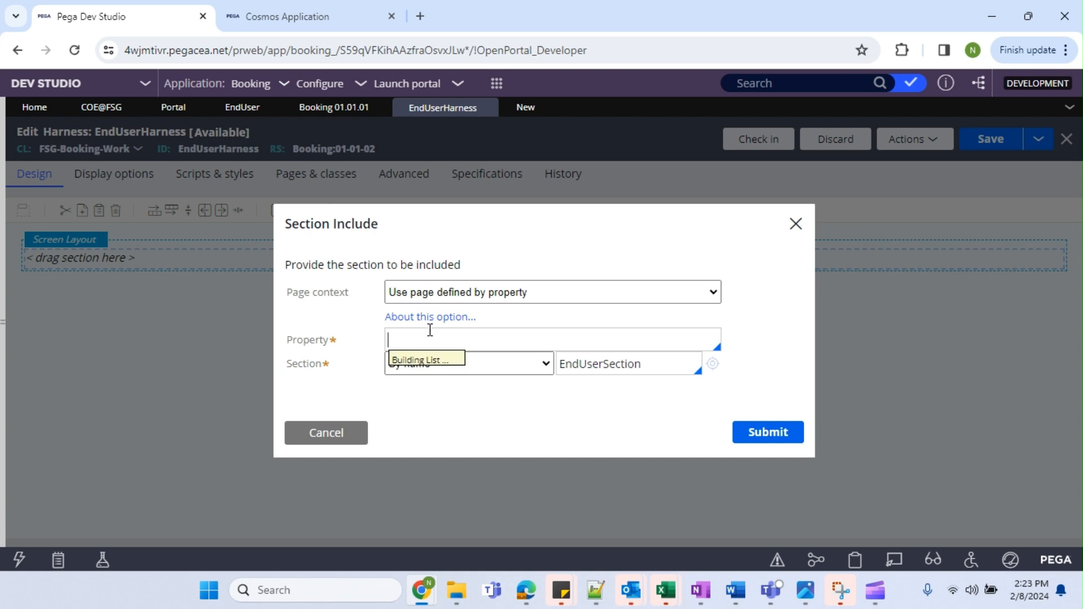
left_click(780, 343)
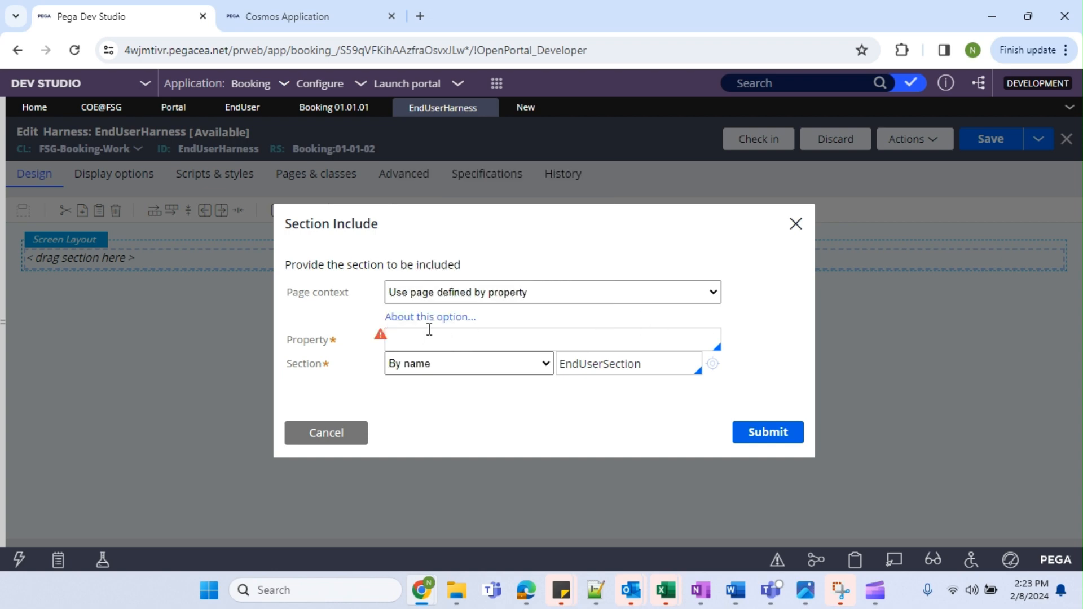
left_click(437, 319)
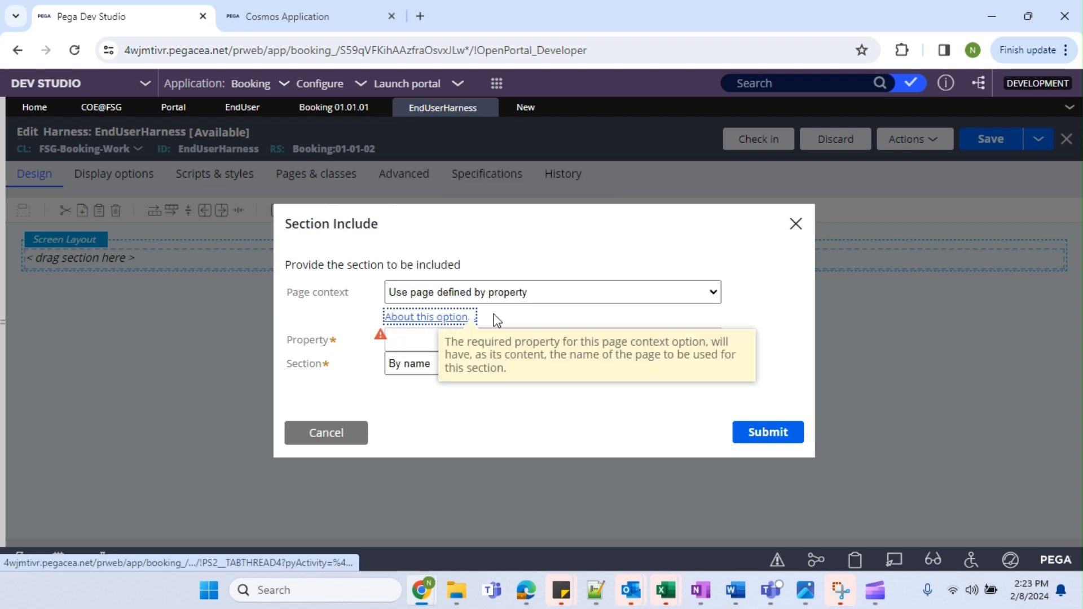
left_click(466, 297)
left_click(455, 310)
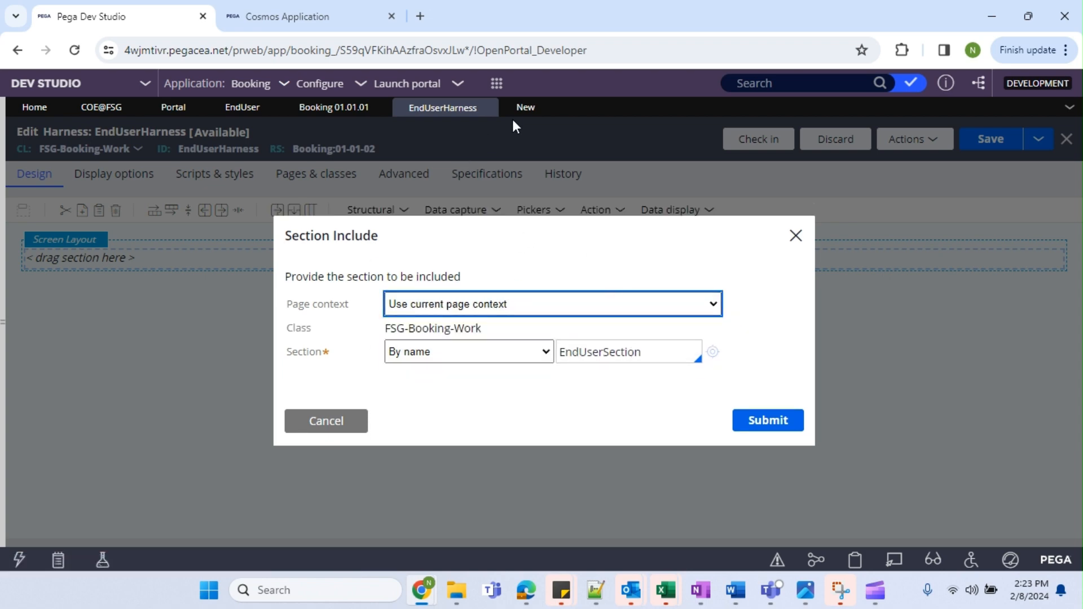
left_click(524, 108)
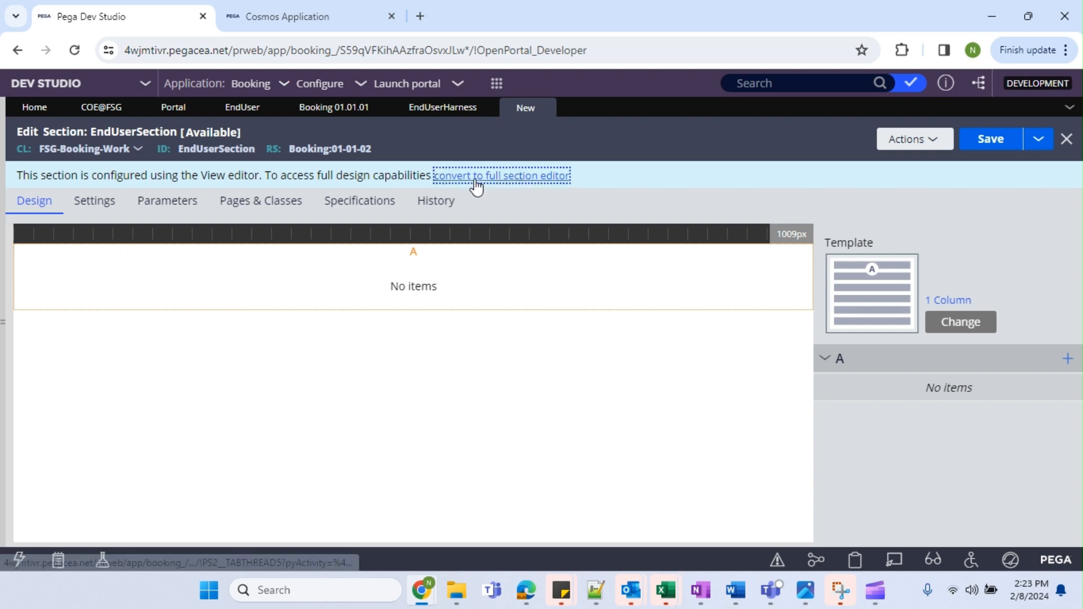
Convert EndUserSection to the full section editor and add a 'Section' line to the notes.
left_click(564, 175)
left_click(754, 399)
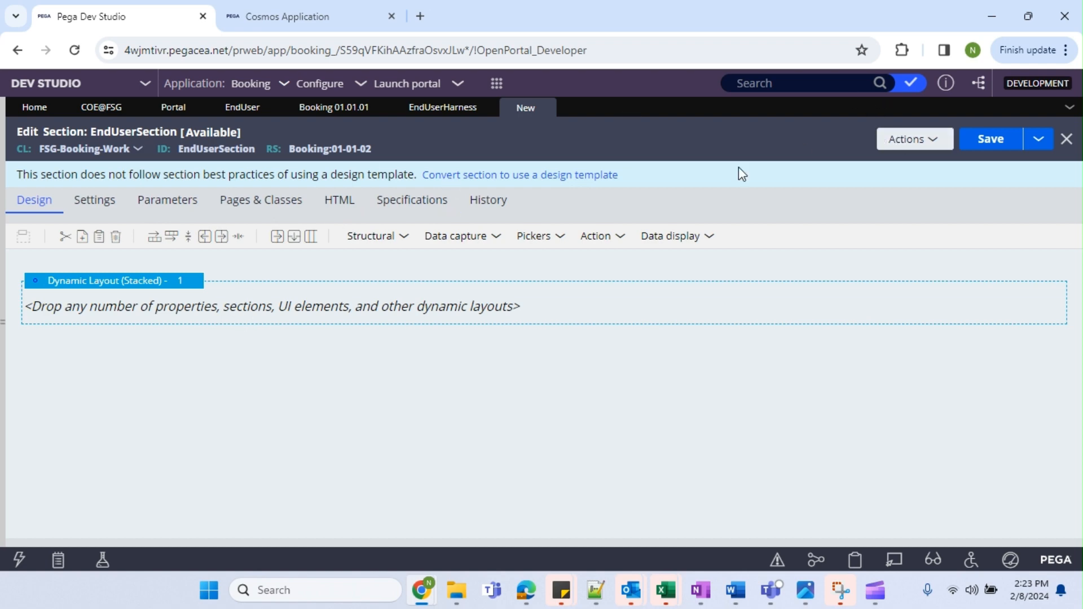
left_click(596, 590)
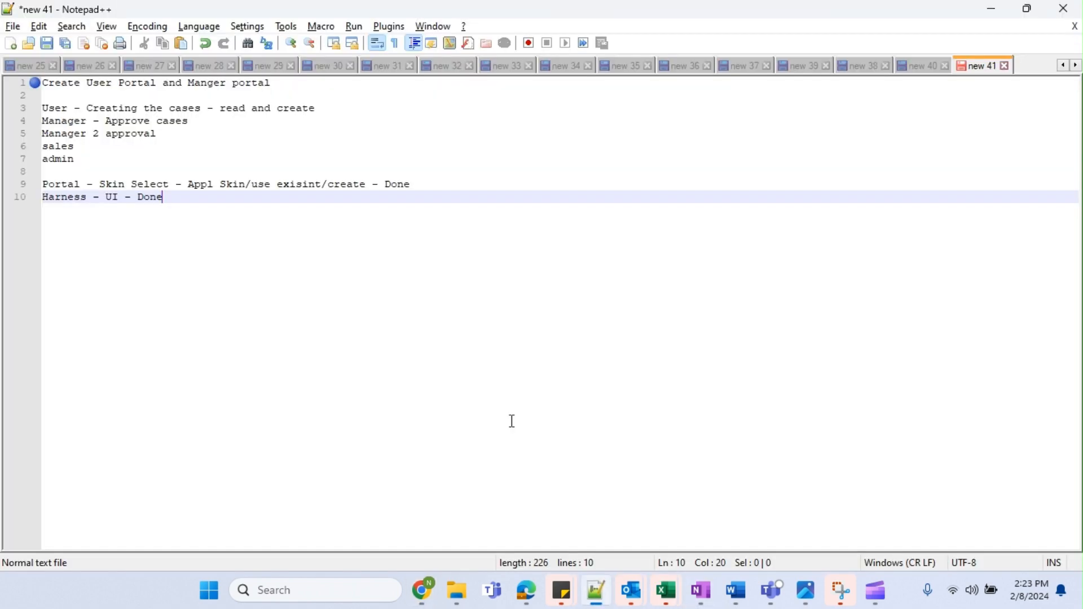
key("Return")
type("Section")
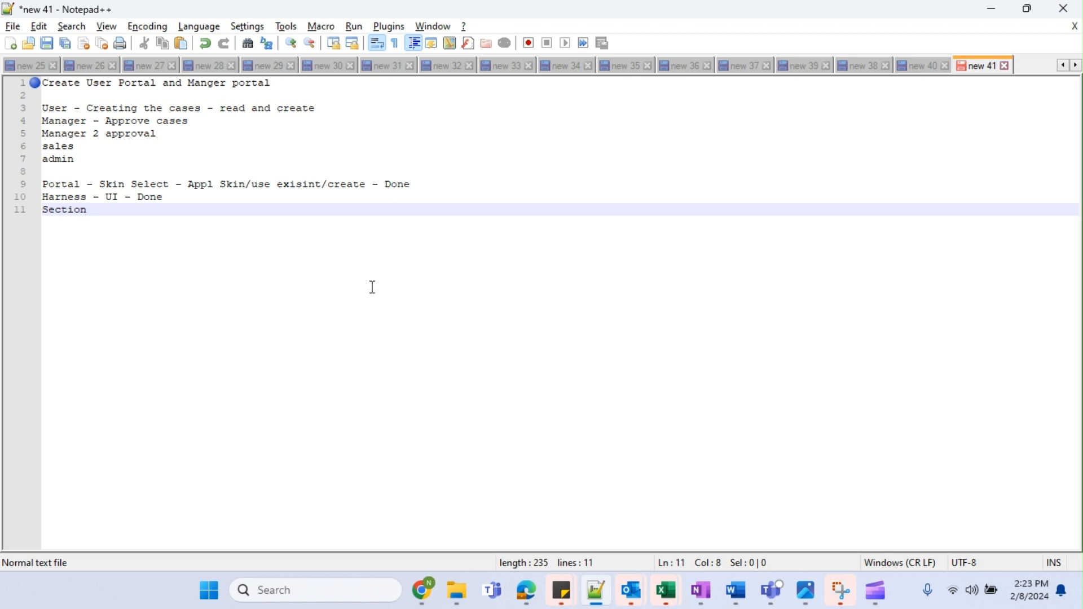
key("alt+Tab")
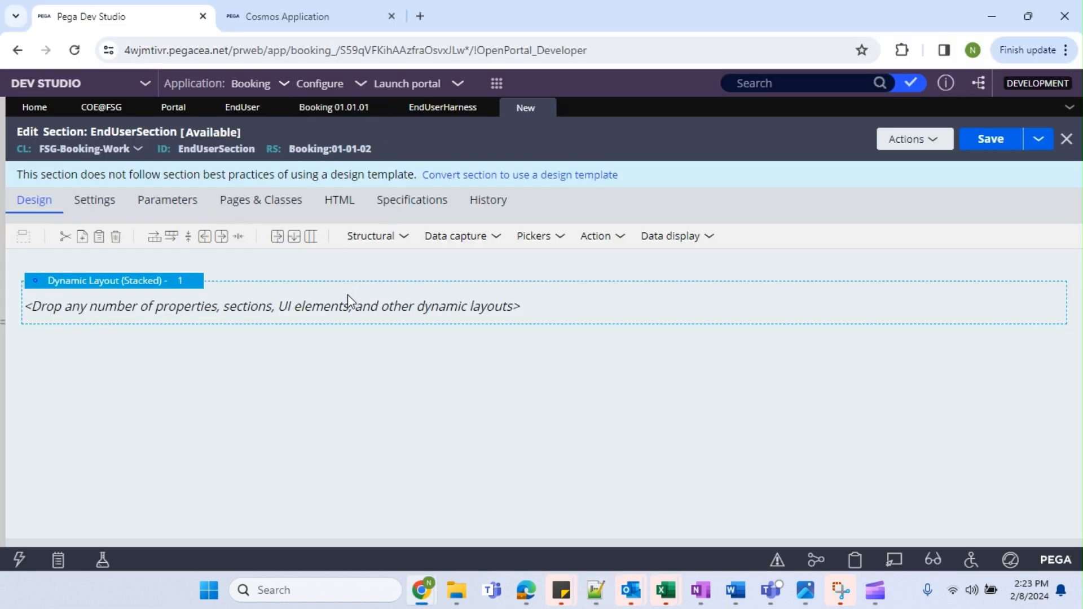
Choose the stacked dynamic layout from the Structural layouts list.
left_click(382, 240)
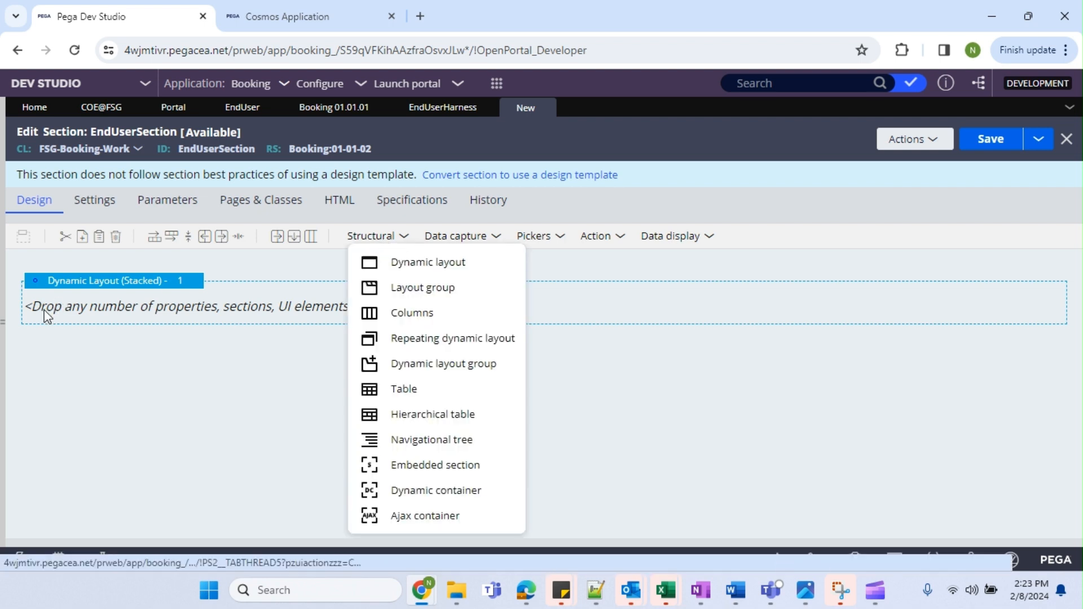
left_click(96, 309)
left_click(86, 283)
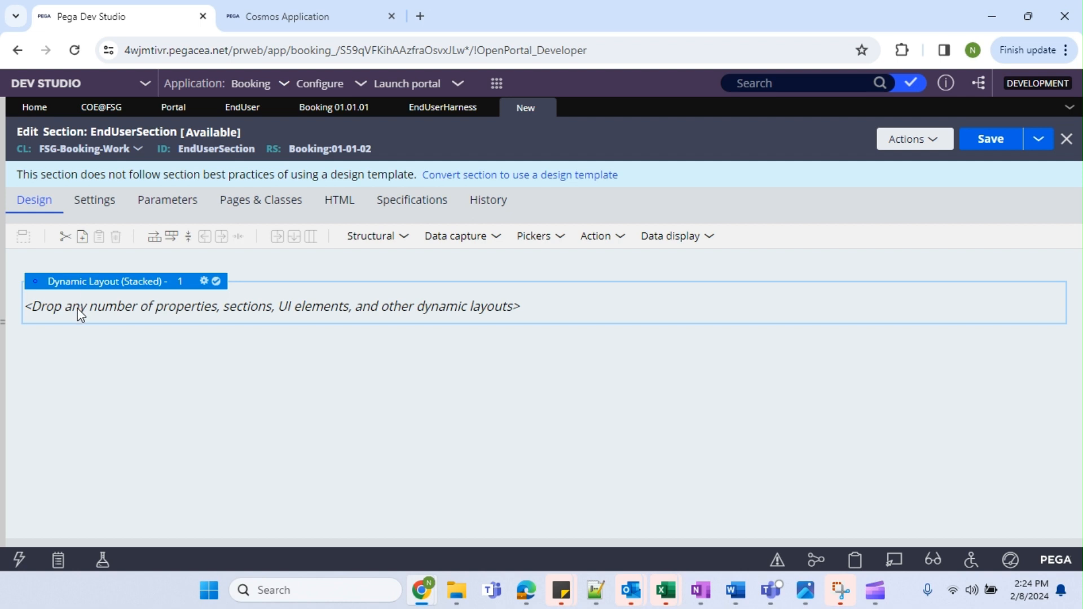
Drop a Data display text field showing 'sample text' into the dynamic layout.
left_click(399, 245)
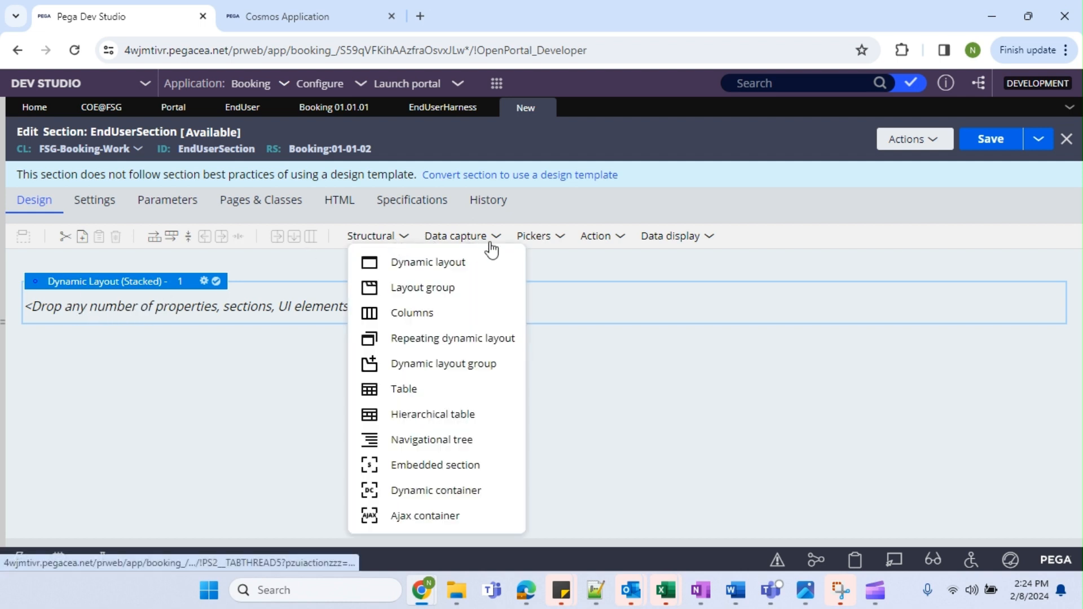
left_click(460, 237)
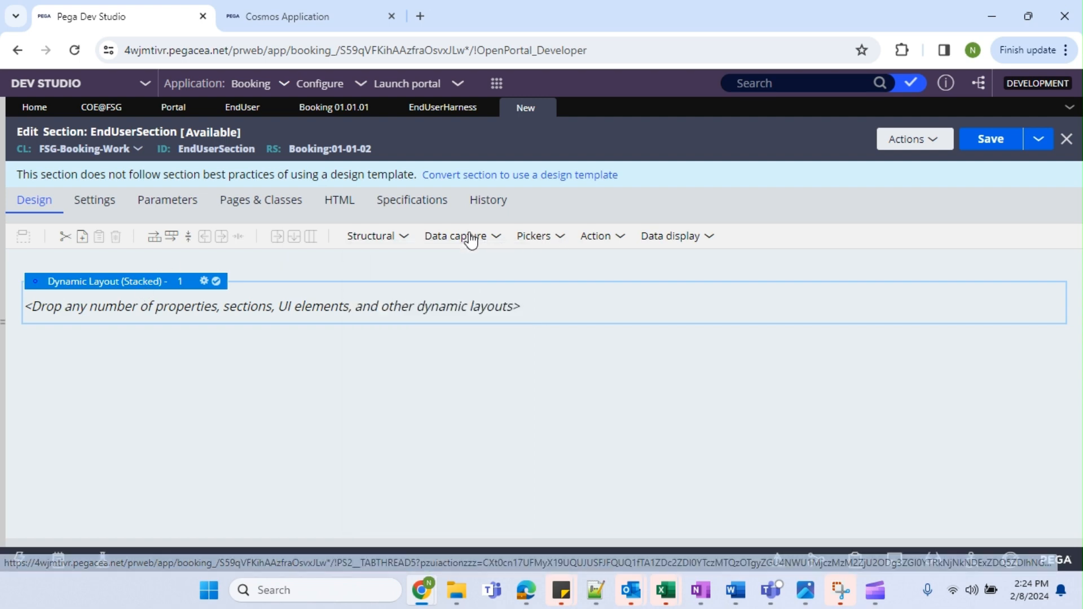
left_click_drag(501, 265, 436, 249)
left_click(475, 241)
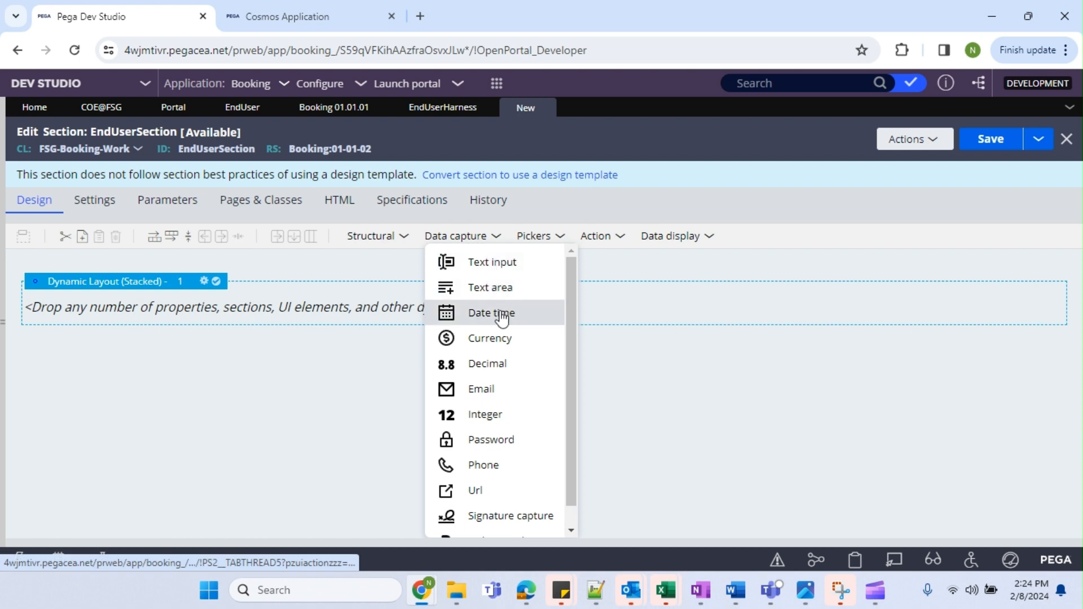
left_click(555, 237)
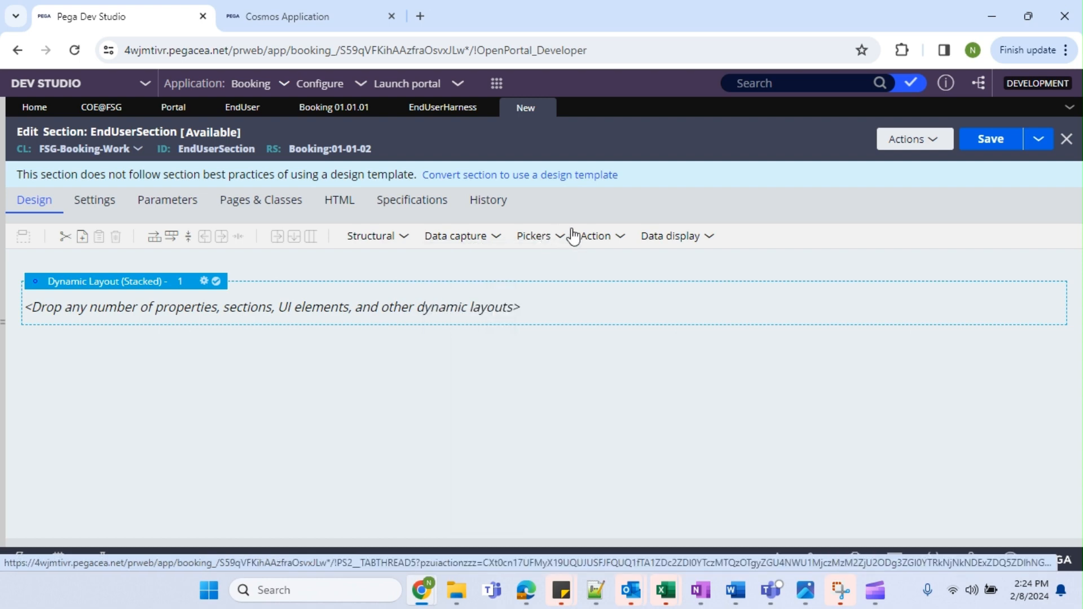
left_click(659, 241)
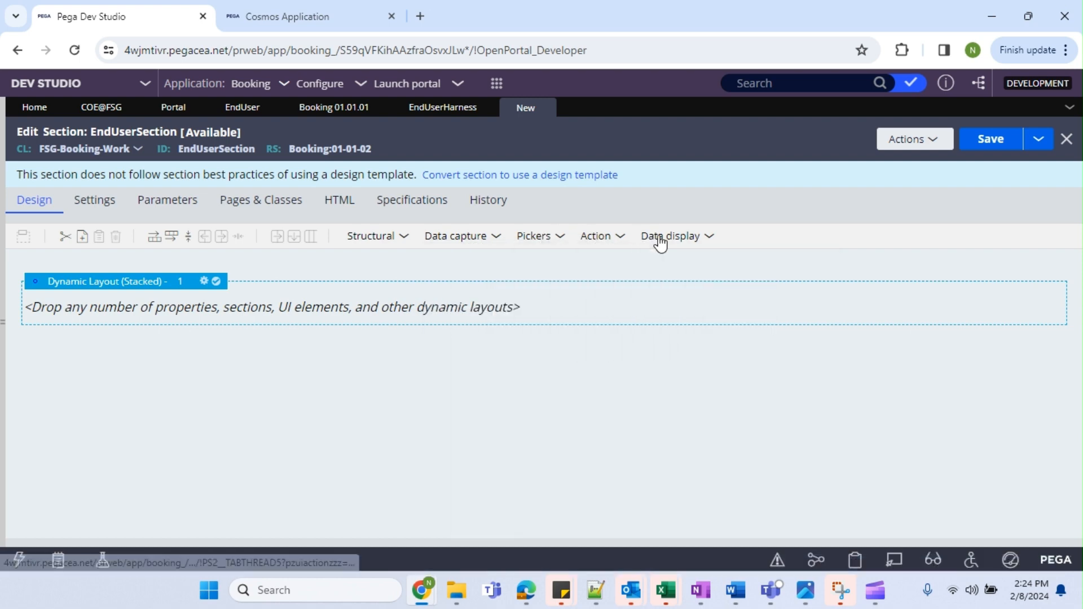
left_click(659, 240)
left_click_drag(697, 292, 276, 313)
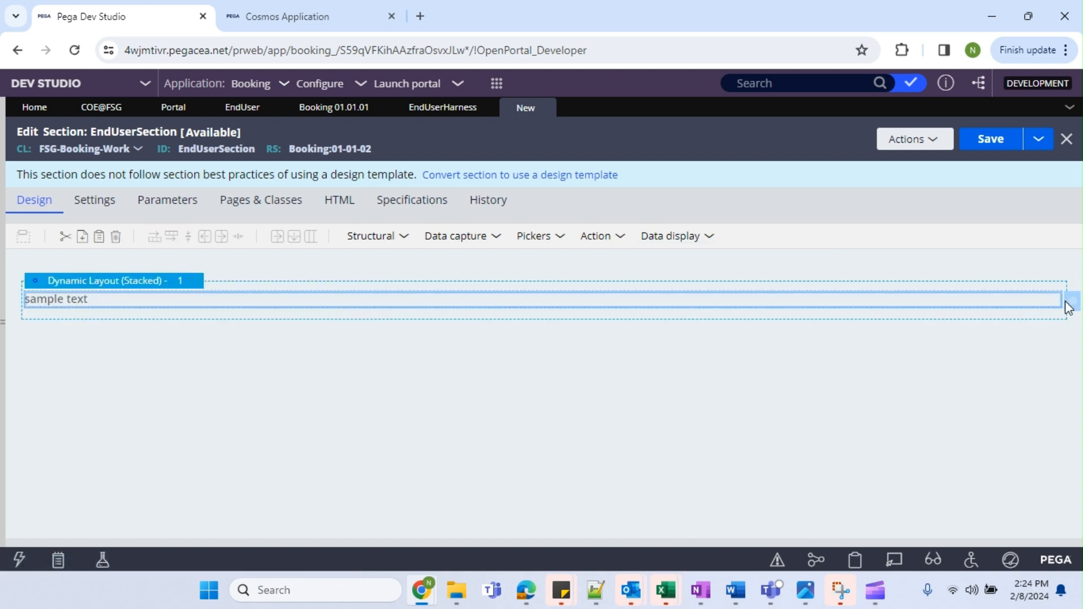
Change the sample text cell to 'Welcome to End User Portal' and save EndUserSection.
double_click(390, 320)
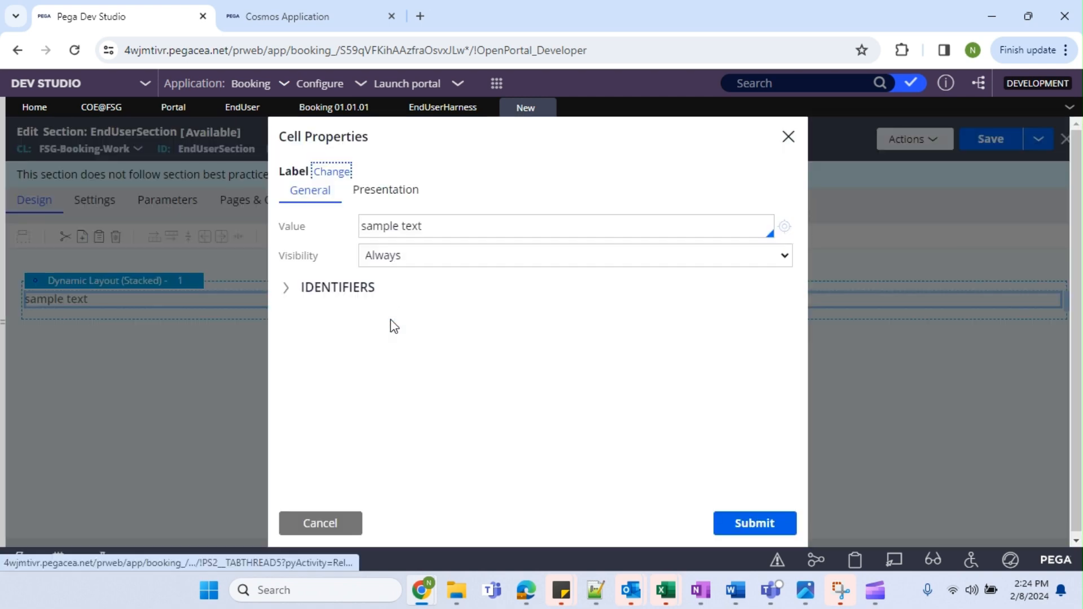
triple_click(399, 224)
type("Wel")
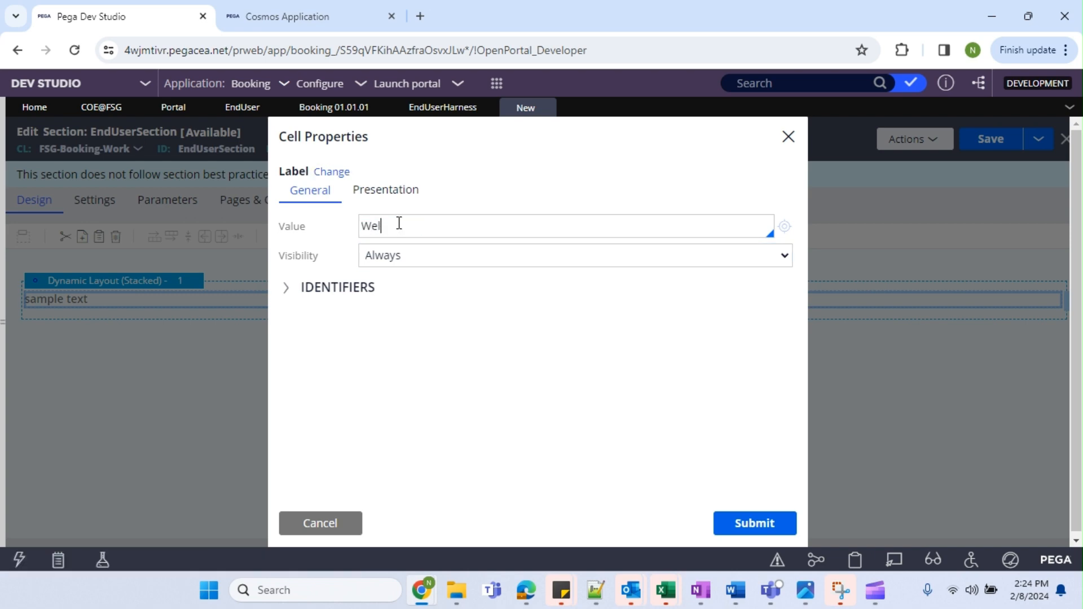
type("come to End User Portal")
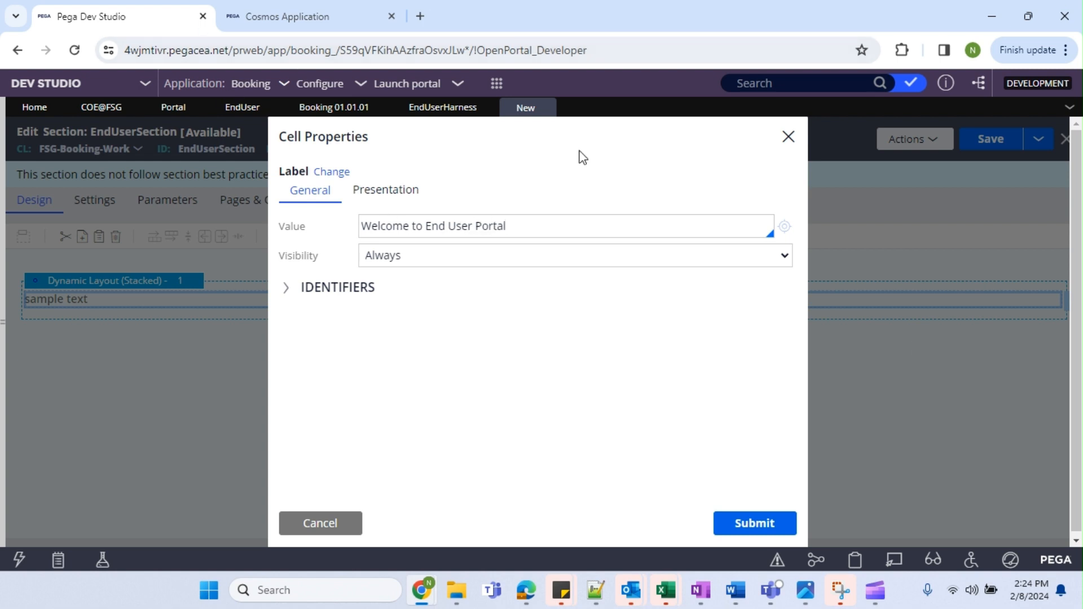
left_click(770, 529)
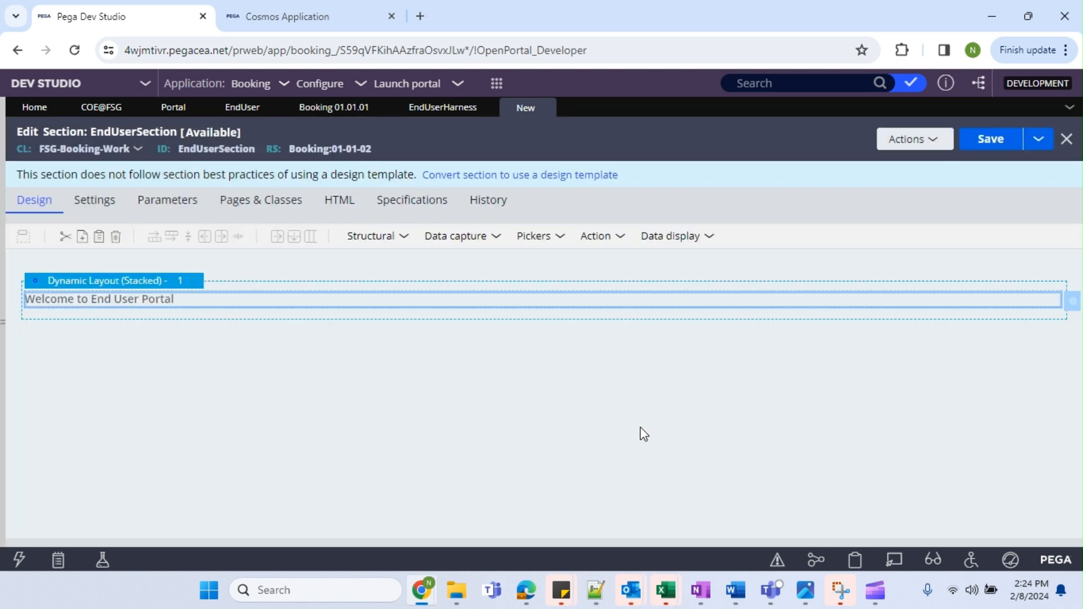
left_click(1004, 150)
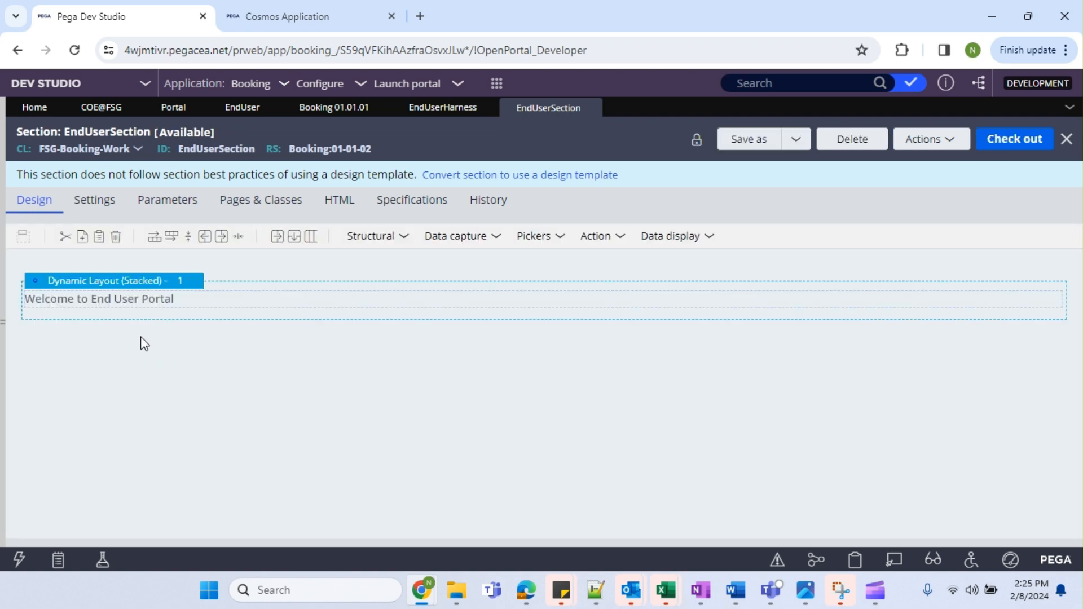
Mark the section '- Done' in the Notepad++ progress notes, then return to Dev Studio.
left_click(597, 587)
type("- ")
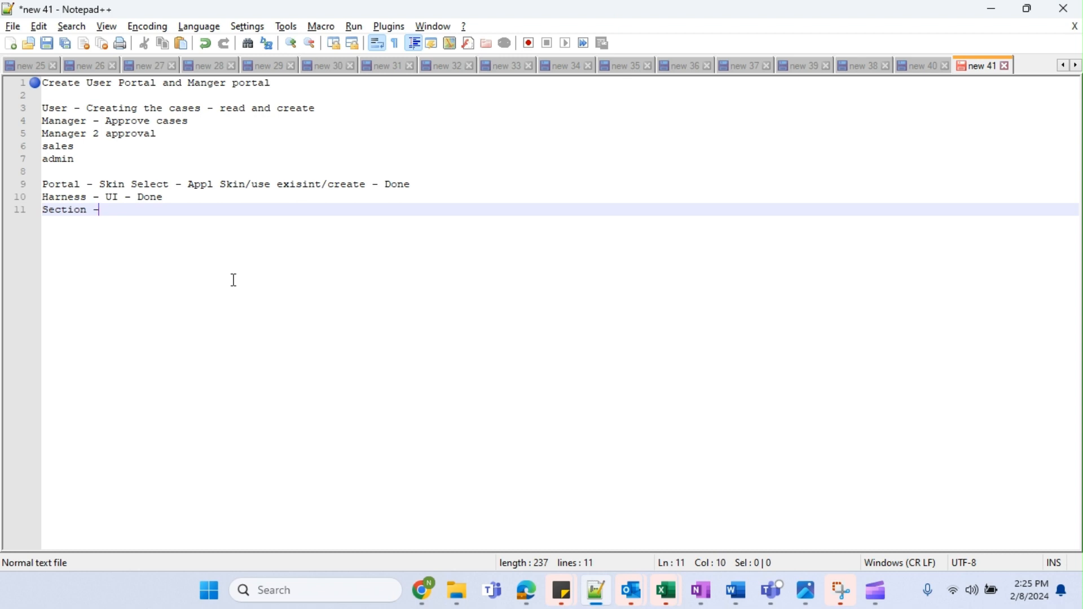
type("Done")
key("alt+Tab")
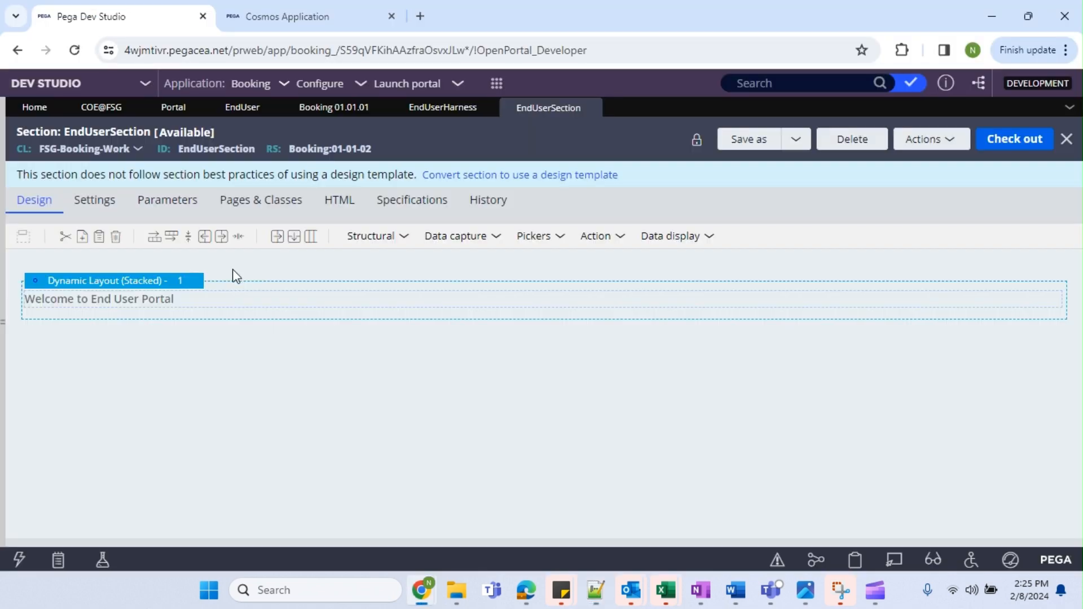
Submit the EndUserSection include in EndUserHarness, then bring the EndUser portal rule forward.
left_click(443, 108)
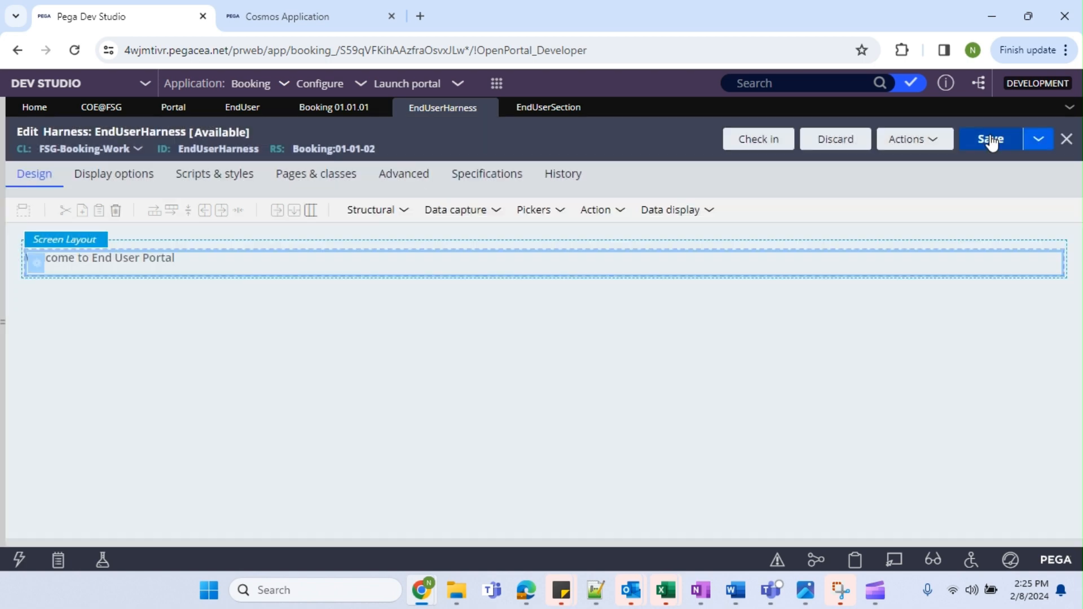
left_click(990, 139)
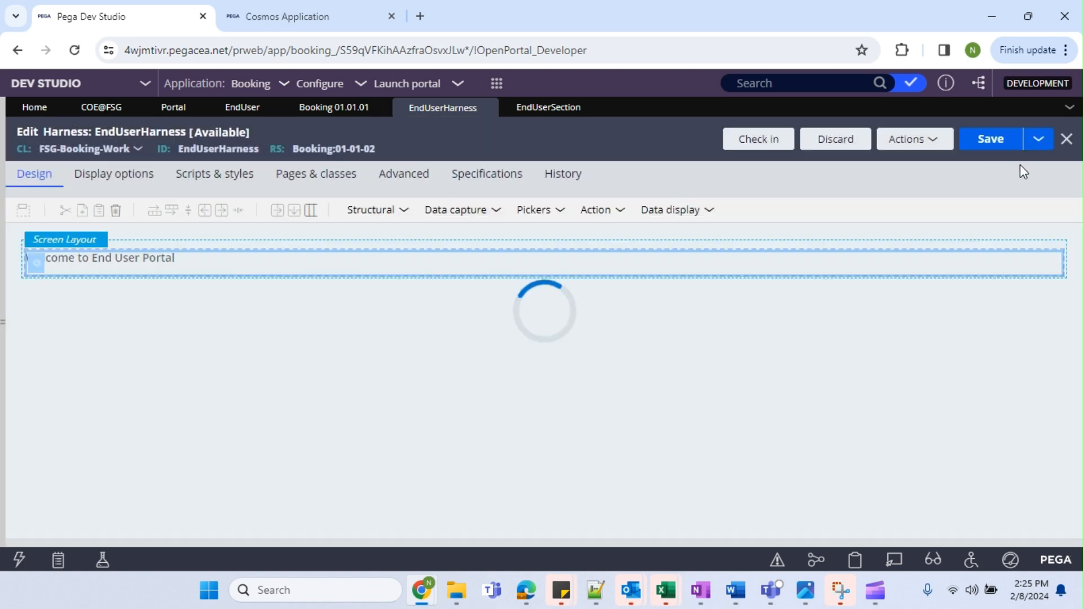
left_click(255, 110)
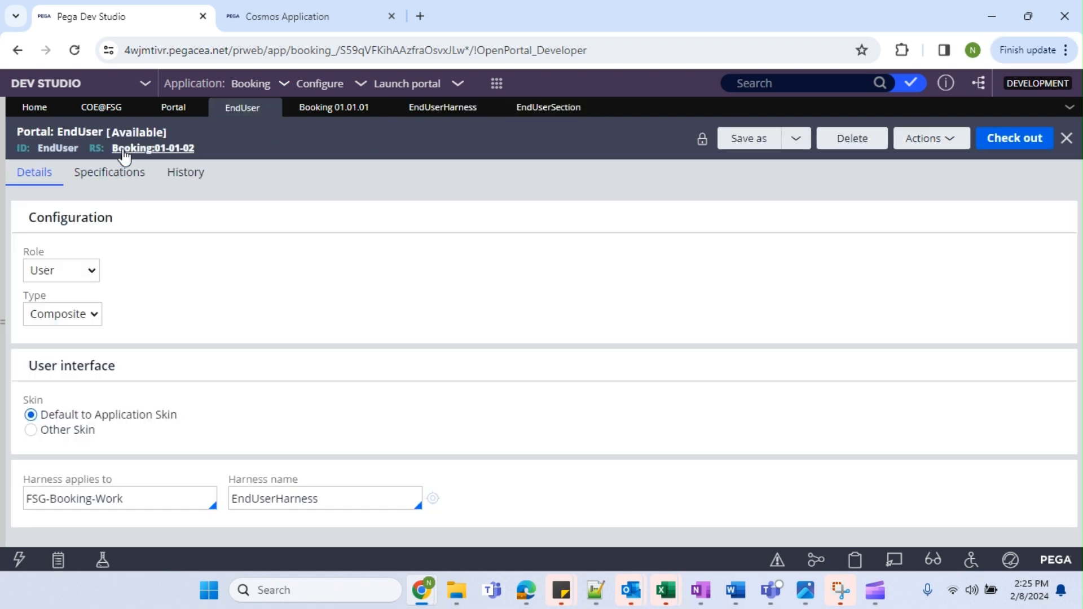
Copy the EndUser portal ID and reach the Booking:Authors access group via the operator record.
double_click(66, 146)
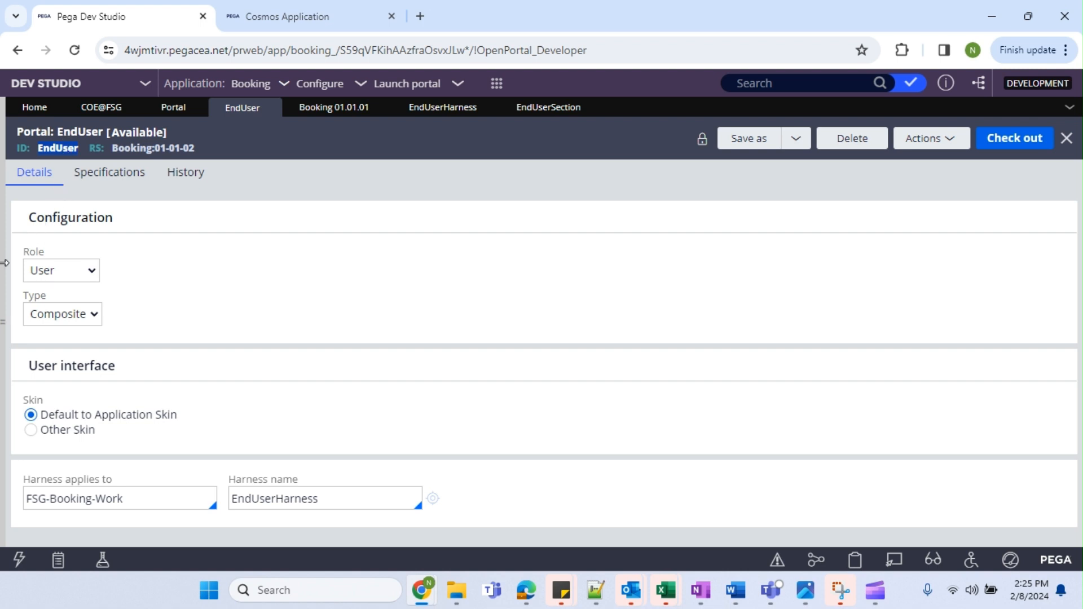
left_click(5, 263)
left_click(32, 530)
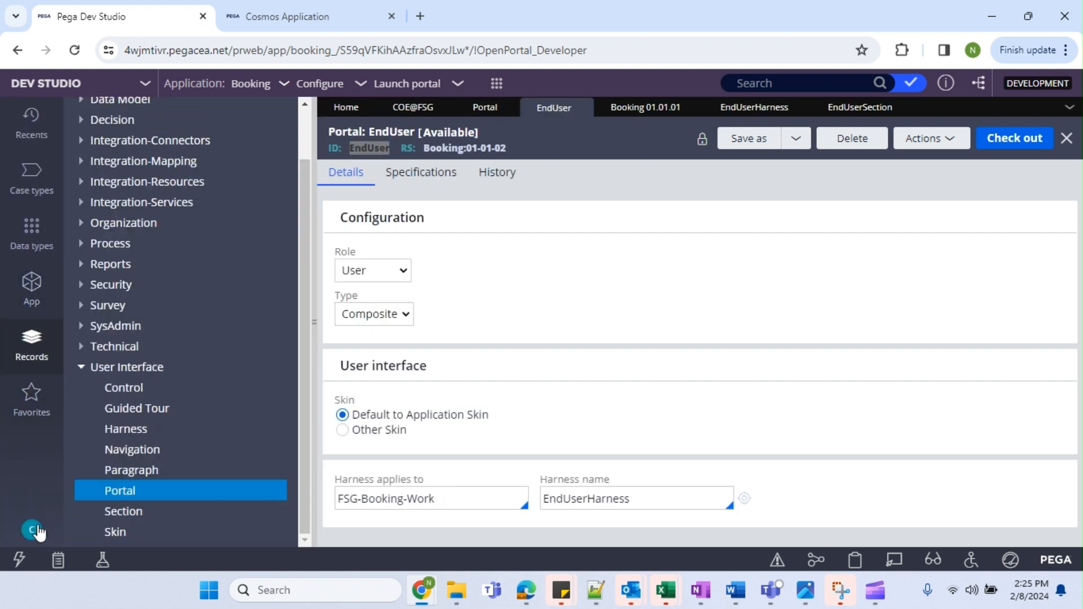
left_click(54, 449)
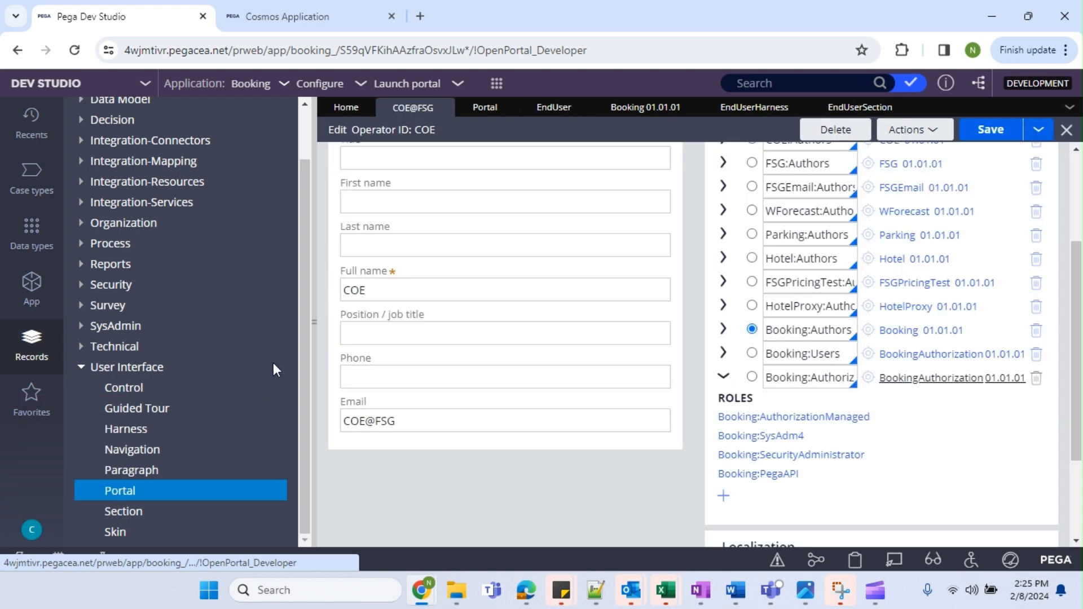
left_click(314, 321)
left_click(851, 331)
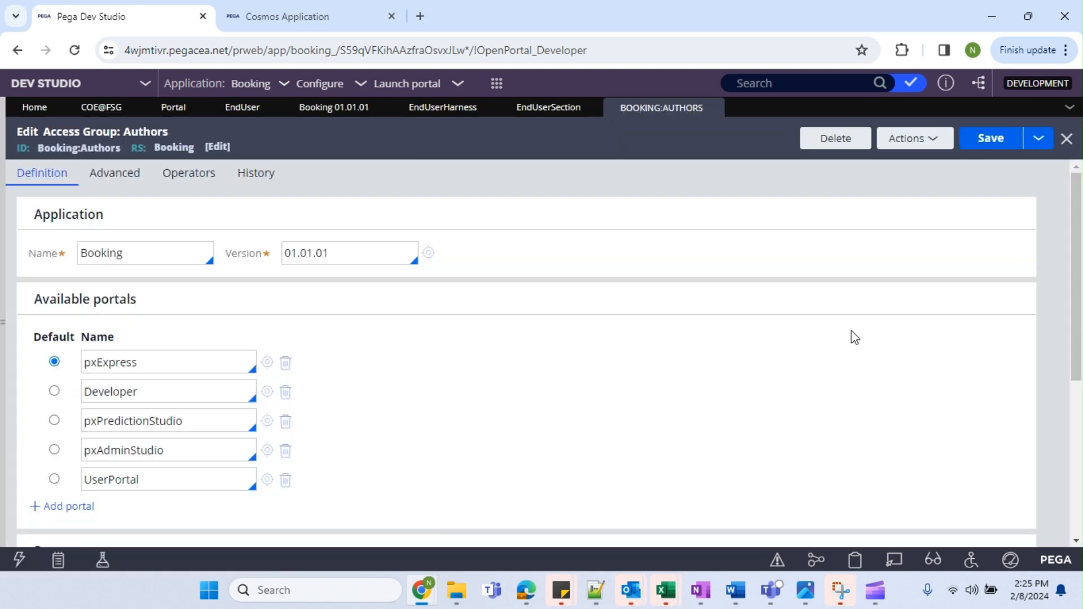
Add EndUser as a new available portal row and save the access group.
left_click(91, 507)
type("EndUser")
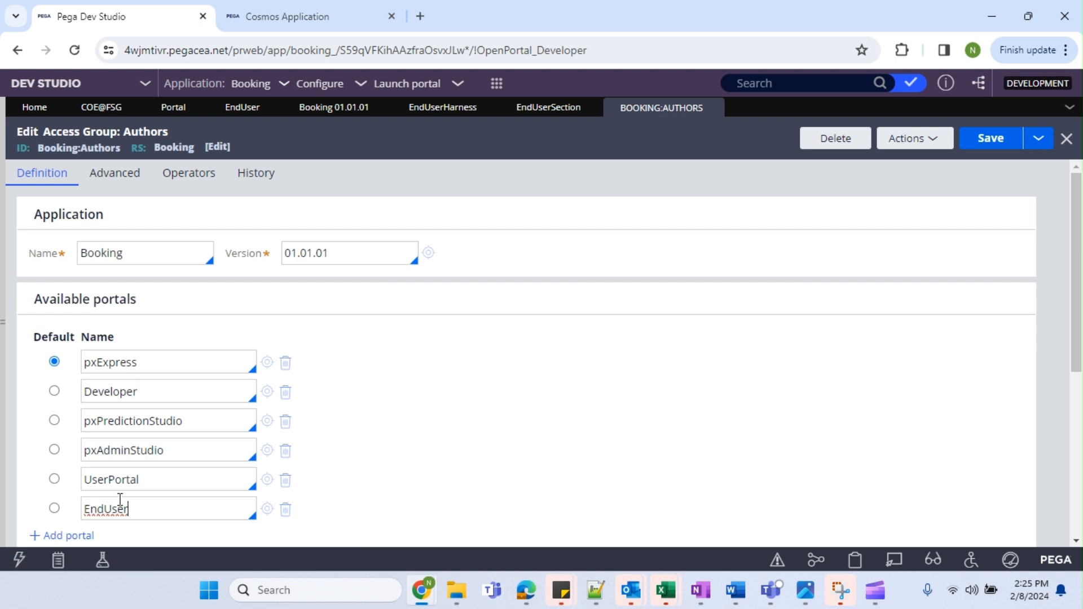
left_click(1002, 148)
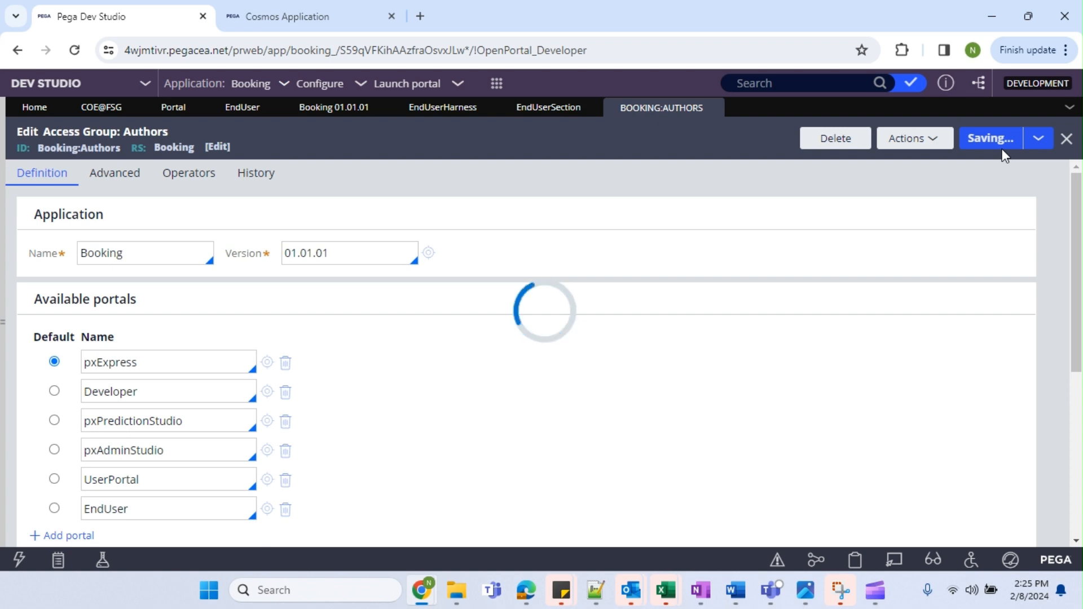
scroll(218, 428, "down", 5)
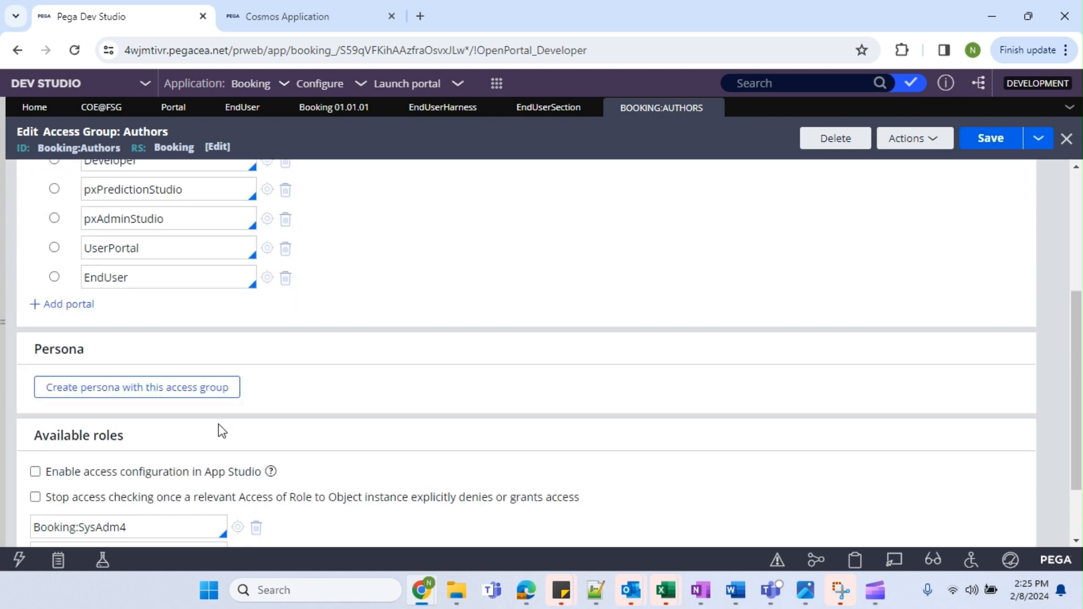
scroll(161, 418, "up", 5)
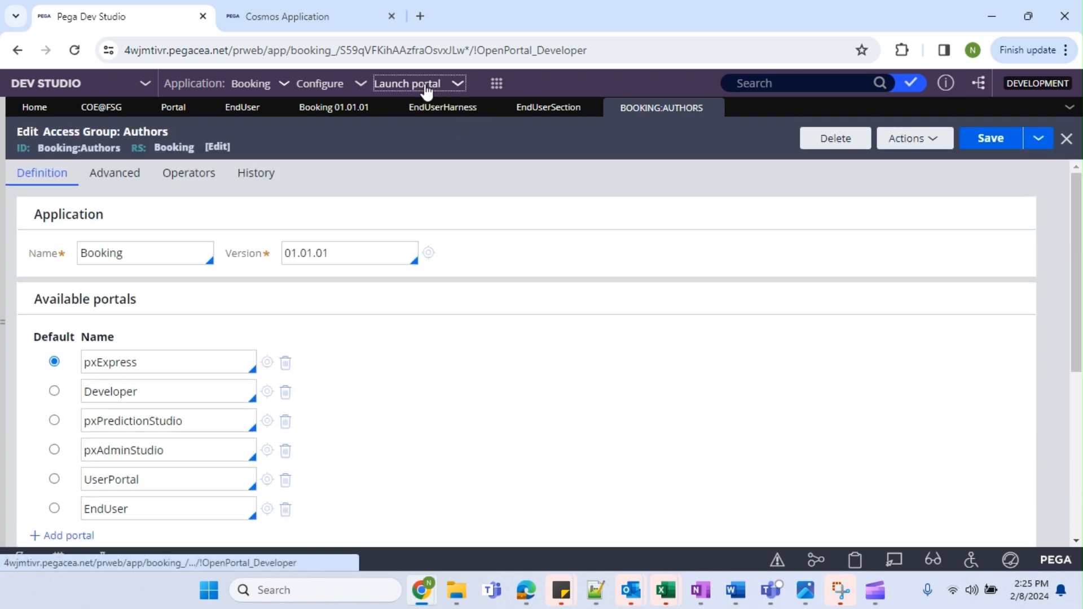
Launch the EndUser portal and check its 'Welcome to End User Portal' heading in the new tab.
left_click(427, 85)
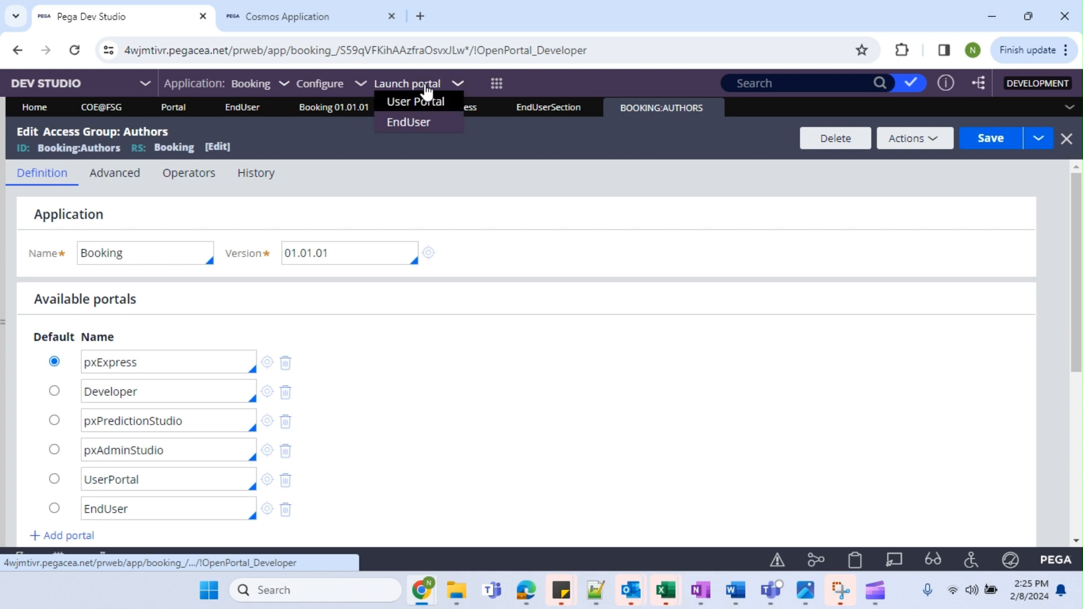
left_click(409, 124)
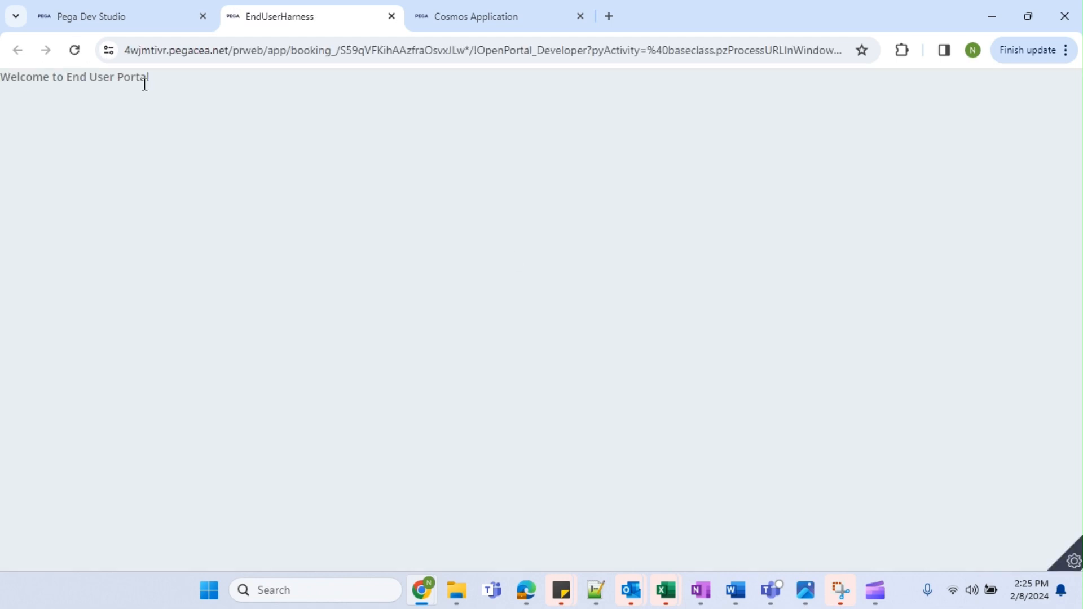
left_click_drag(170, 82, 2, 86)
left_click(127, 79)
left_click_drag(151, 80, 4, 83)
left_click(77, 25)
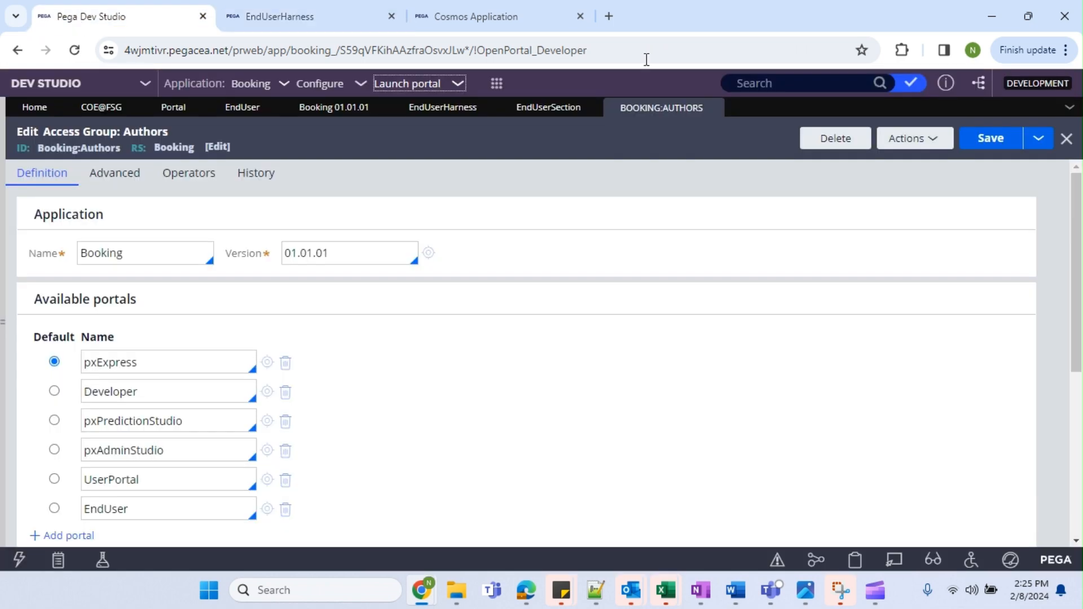
Compare EndUserSection's welcome text with the EndUser and Cosmos Booking portal tabs.
left_click(531, 109)
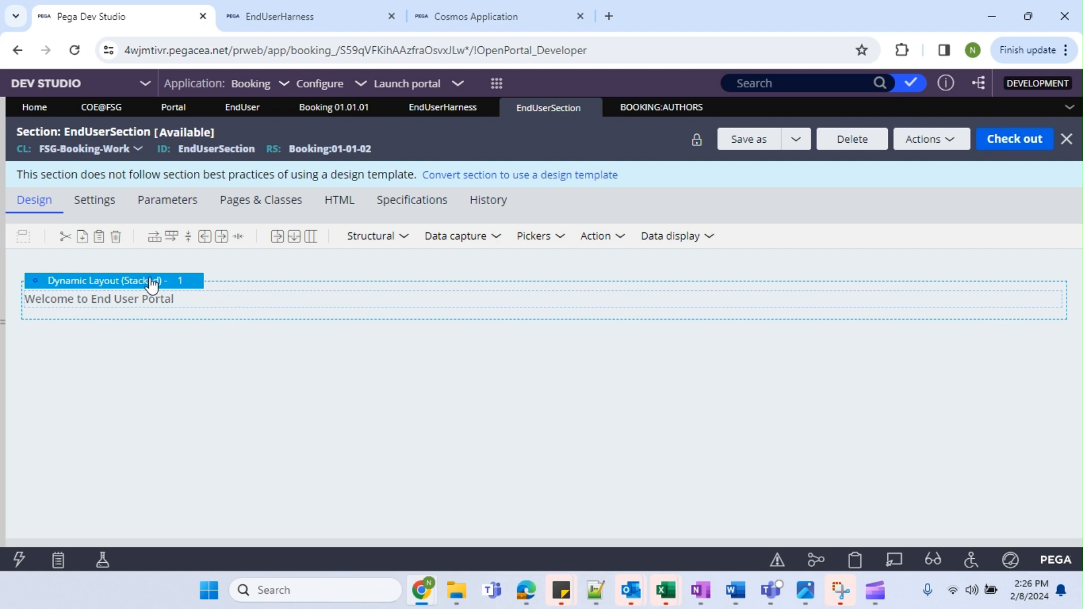
left_click(273, 23)
left_click(457, 23)
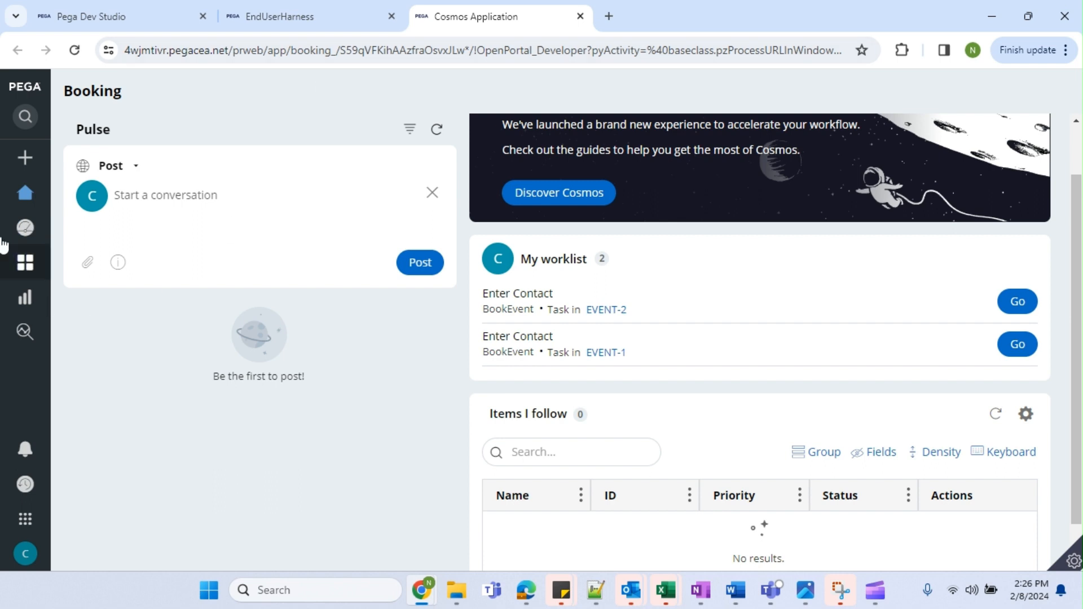
mouse_move(18, 103)
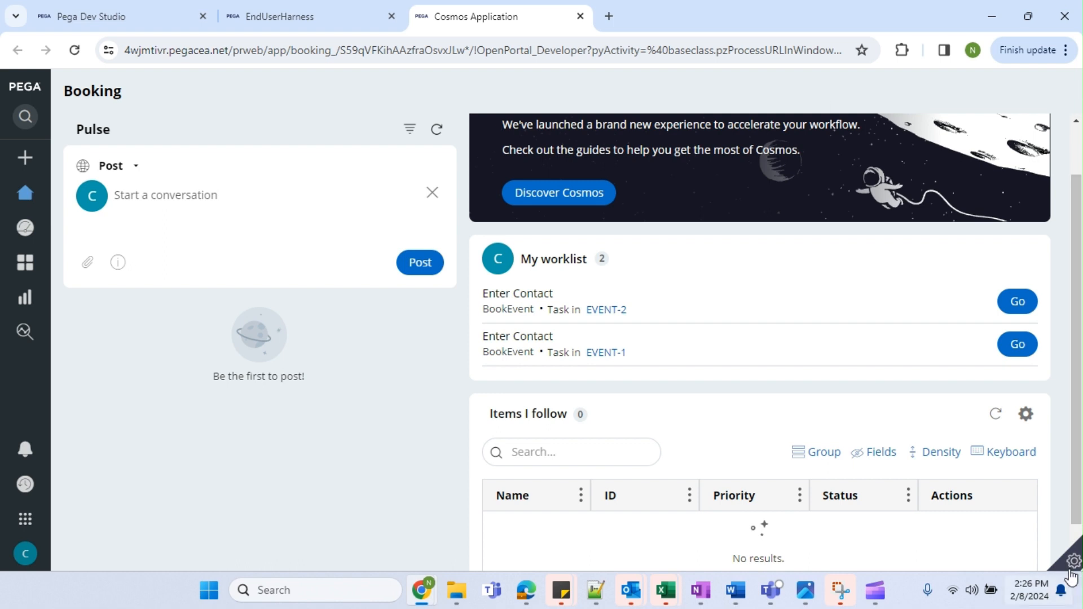
scroll(1076, 497, "down", 1)
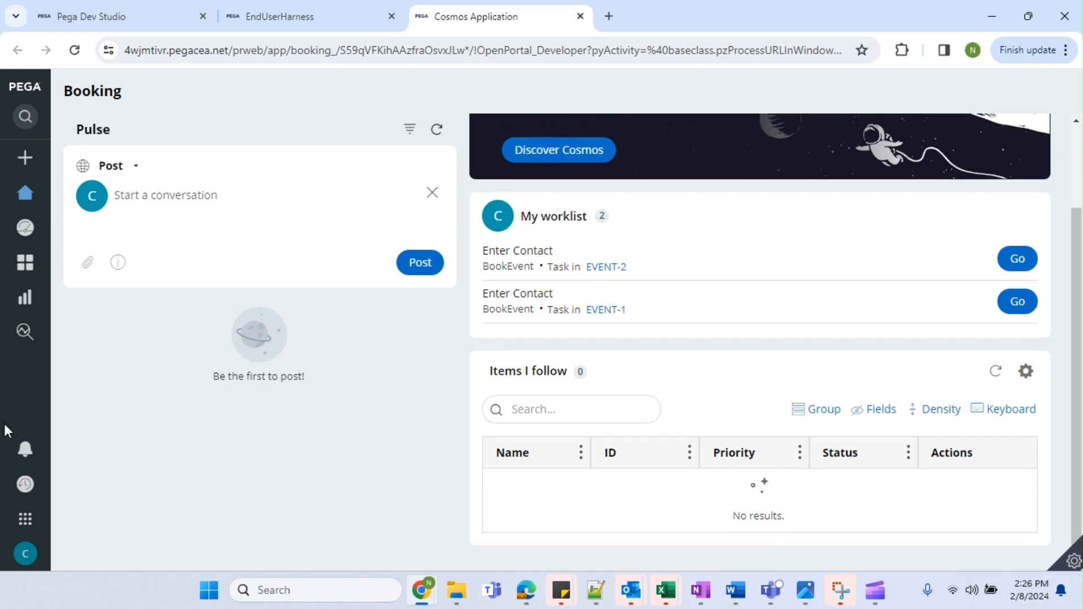
left_click(282, 16)
left_click(68, 16)
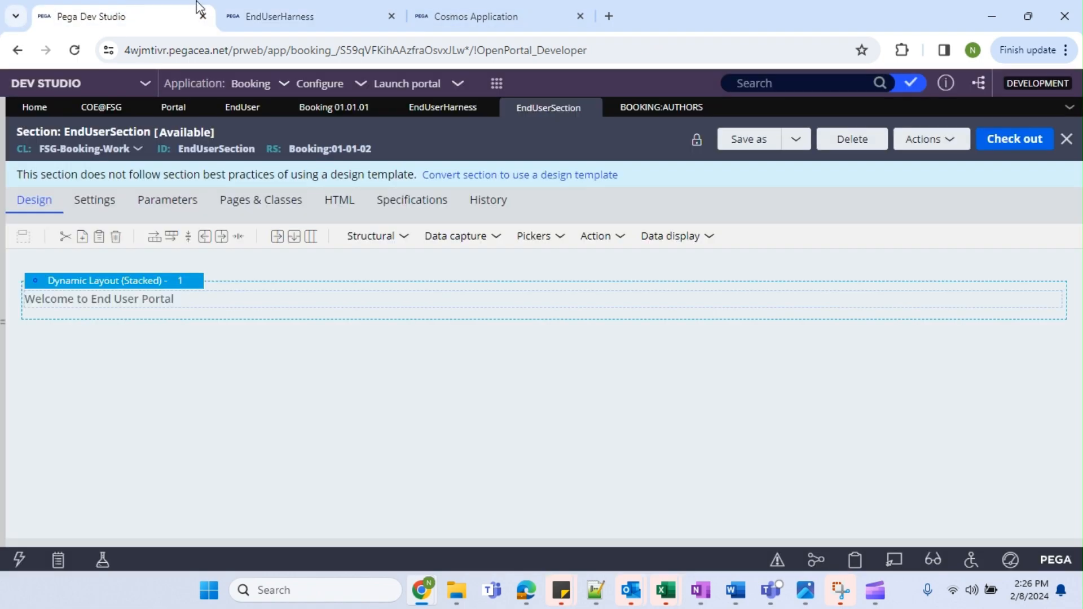
left_click(451, 17)
left_click(71, 16)
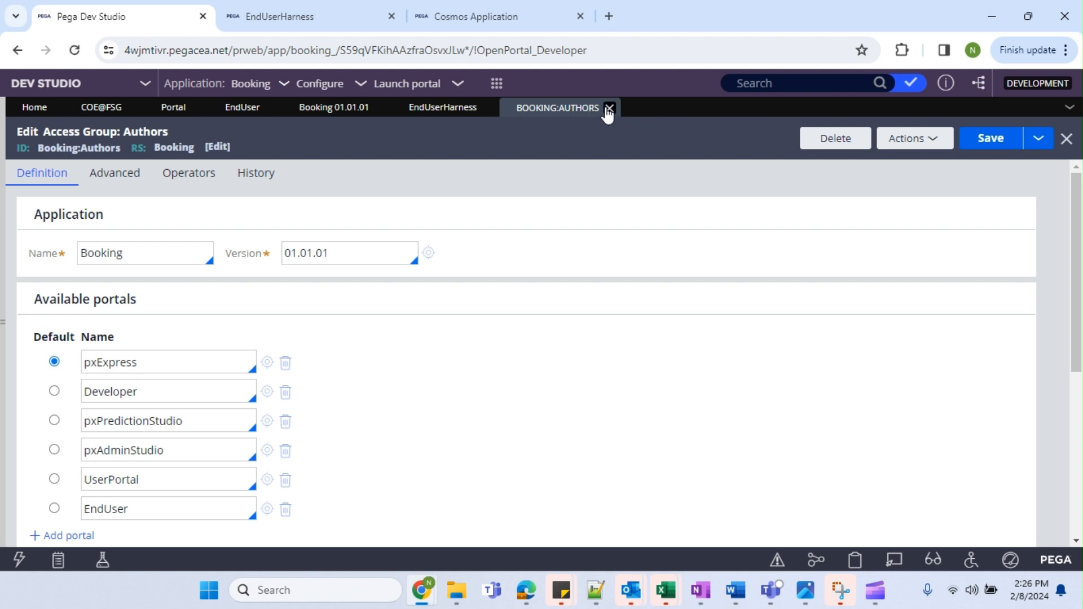
Open UserPortal and close all other rule tabs, discarding the operator record's changes.
left_click(268, 480)
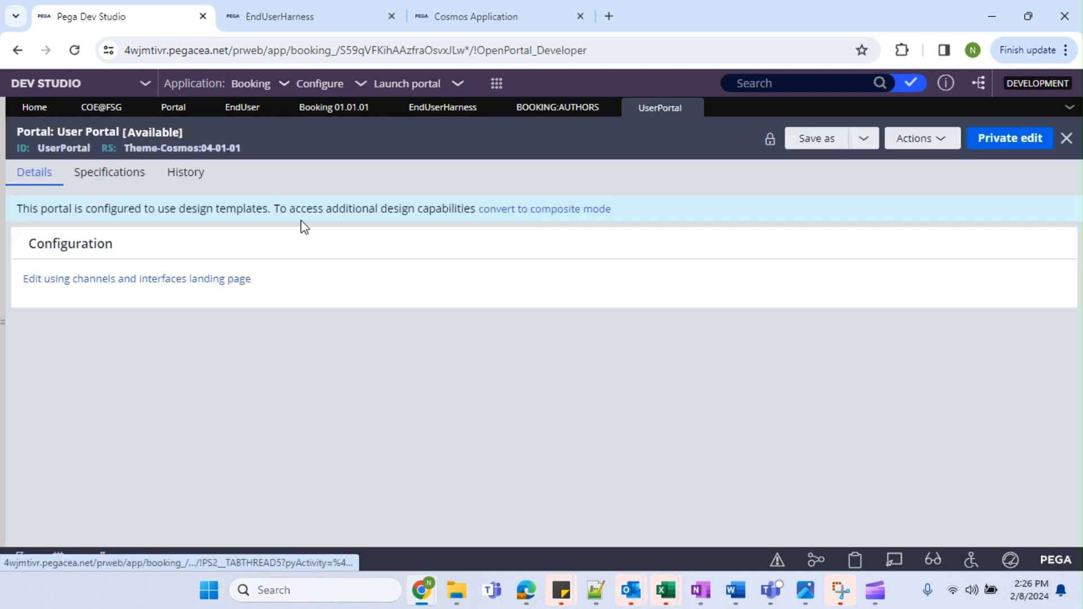
left_click(550, 210)
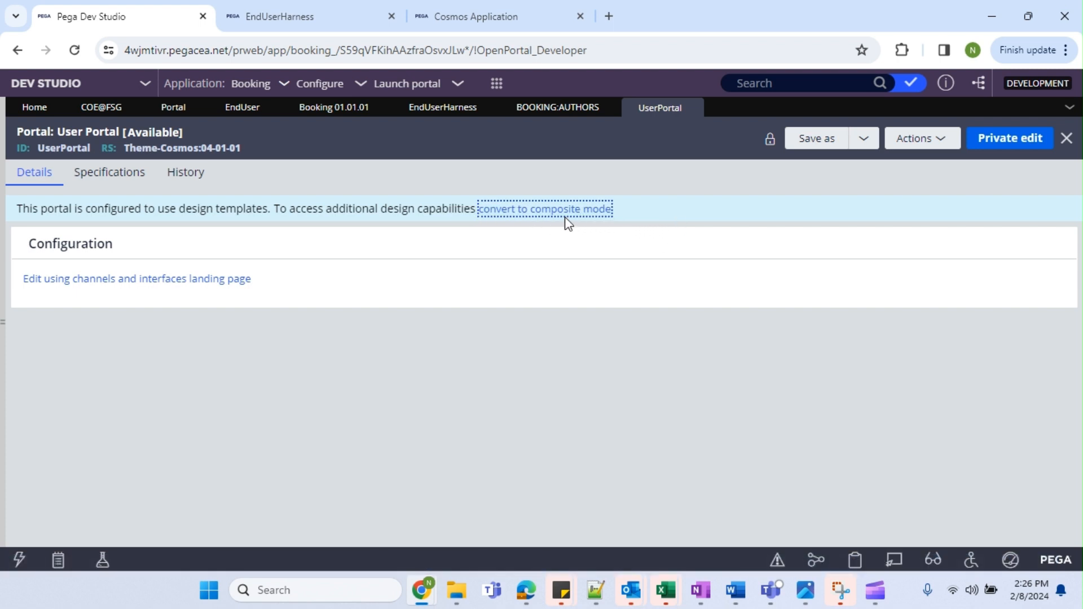
left_click(604, 111)
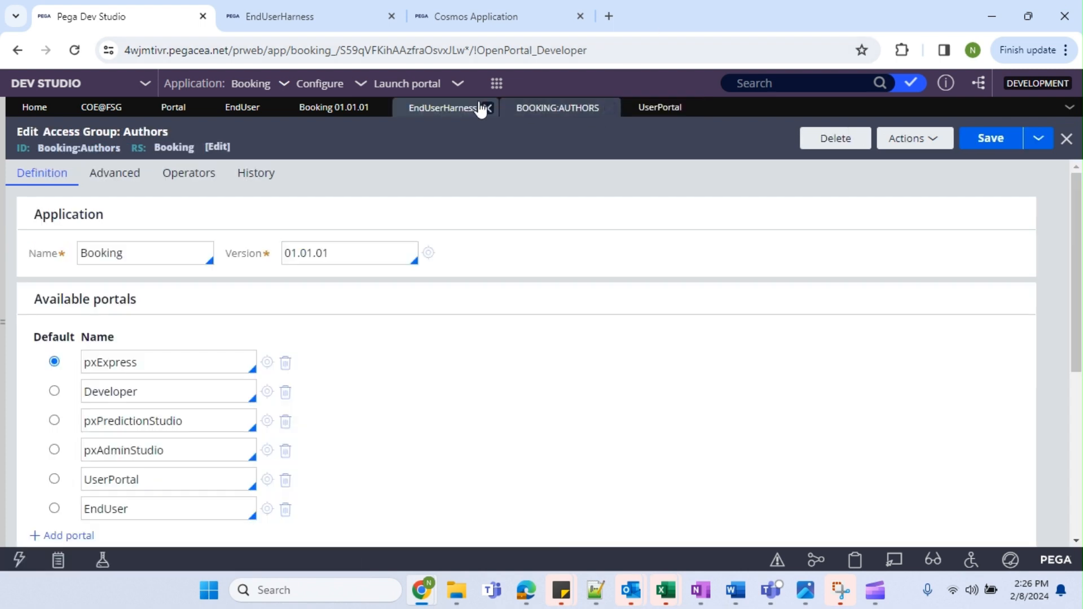
left_click(490, 109)
left_click(499, 108)
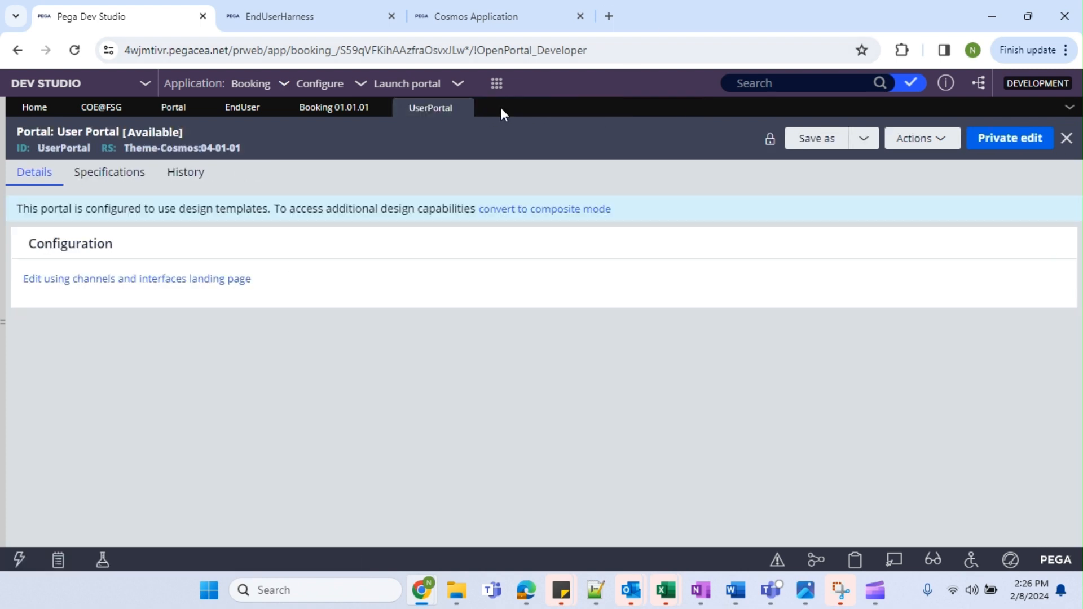
left_click(378, 107)
left_click(271, 108)
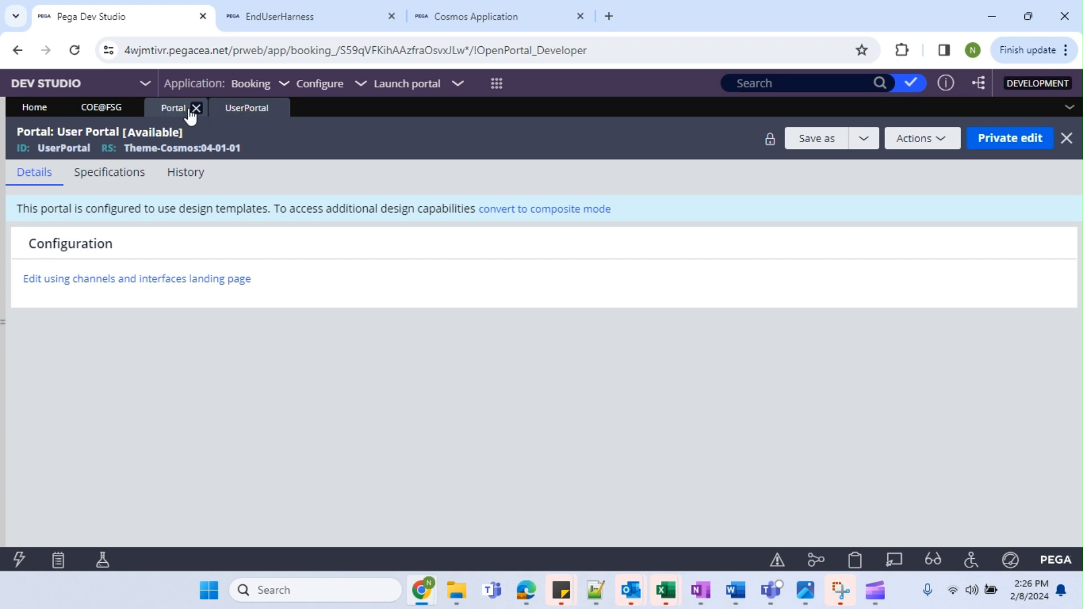
left_click(194, 108)
left_click(133, 108)
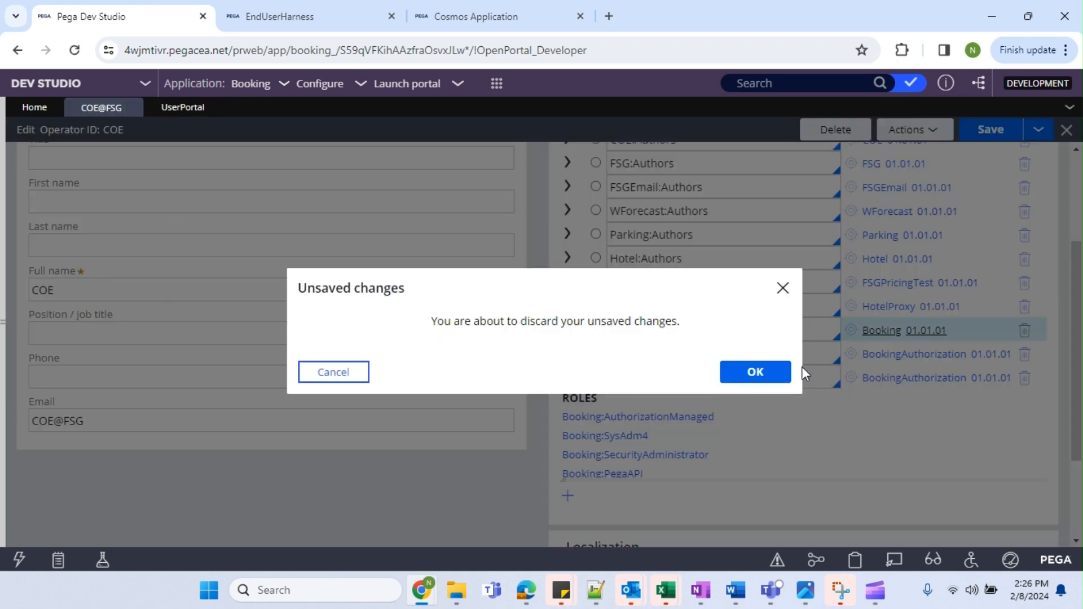
left_click(785, 371)
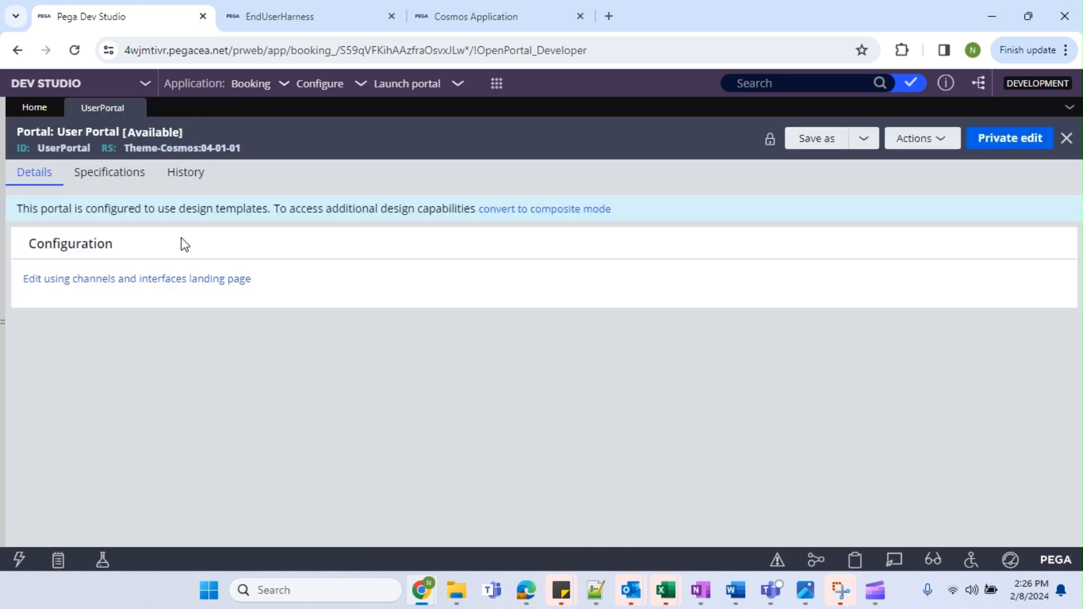
Convert the User Portal rule to composite mode and confirm the switch.
left_click_drag(181, 279, 547, 218)
left_click(562, 216)
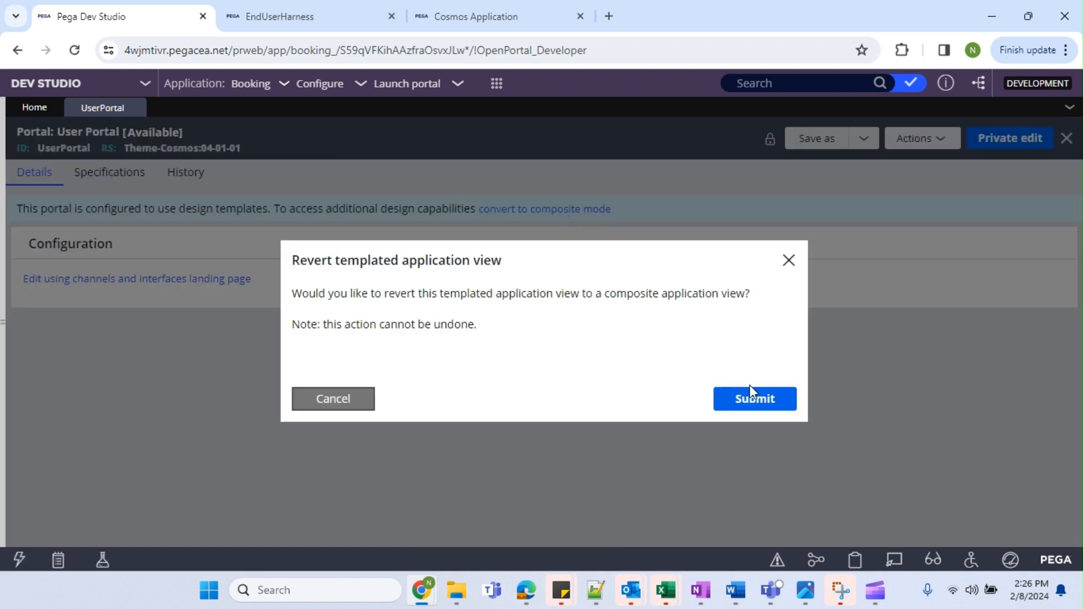
left_click(750, 397)
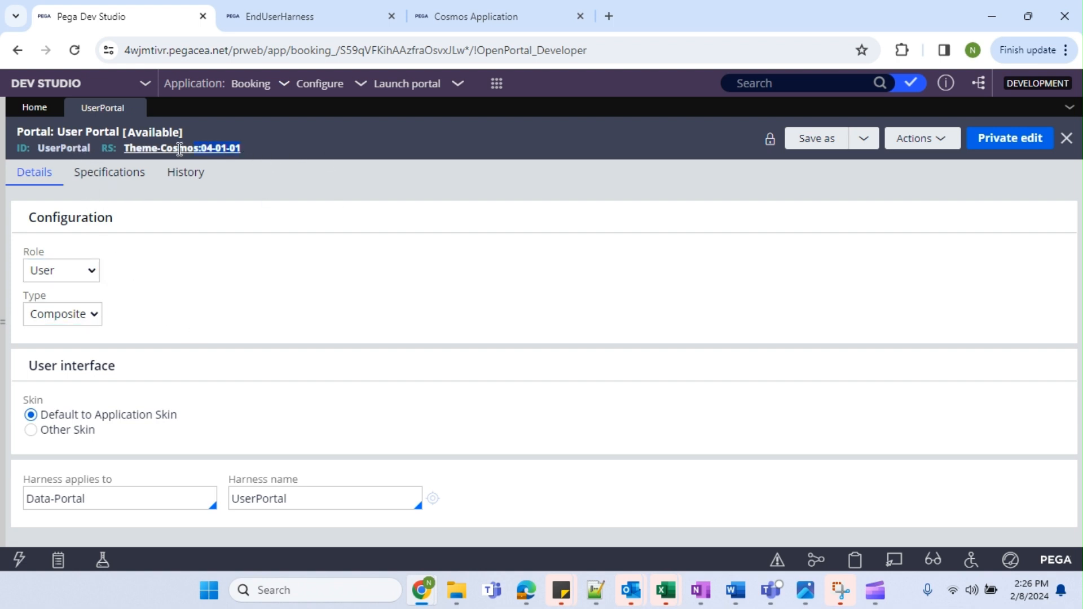
Check the Theme-Cosmos:04-01-01 UserPortal settings against the Cosmos Booking and EndUser portal pages.
left_click_drag(123, 148, 289, 156)
left_click(307, 155)
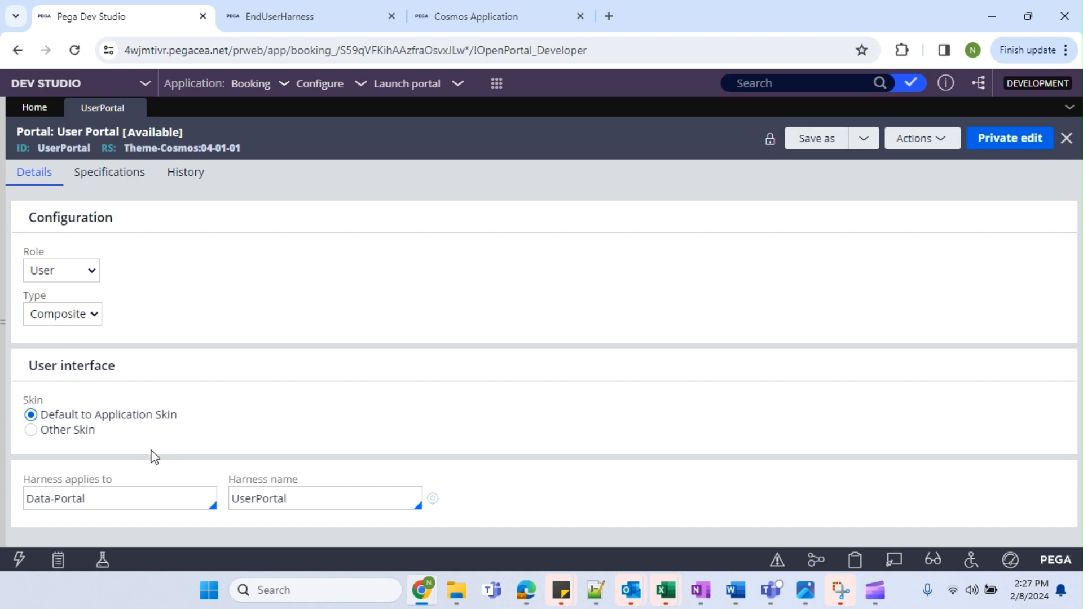
left_click(464, 18)
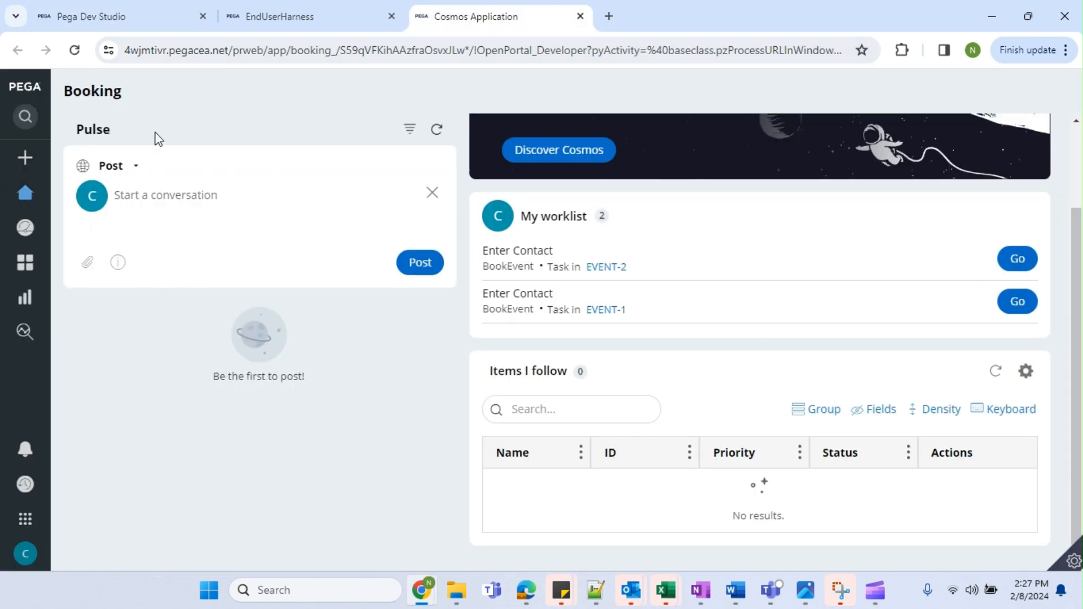
mouse_move(26, 247)
left_click(259, 22)
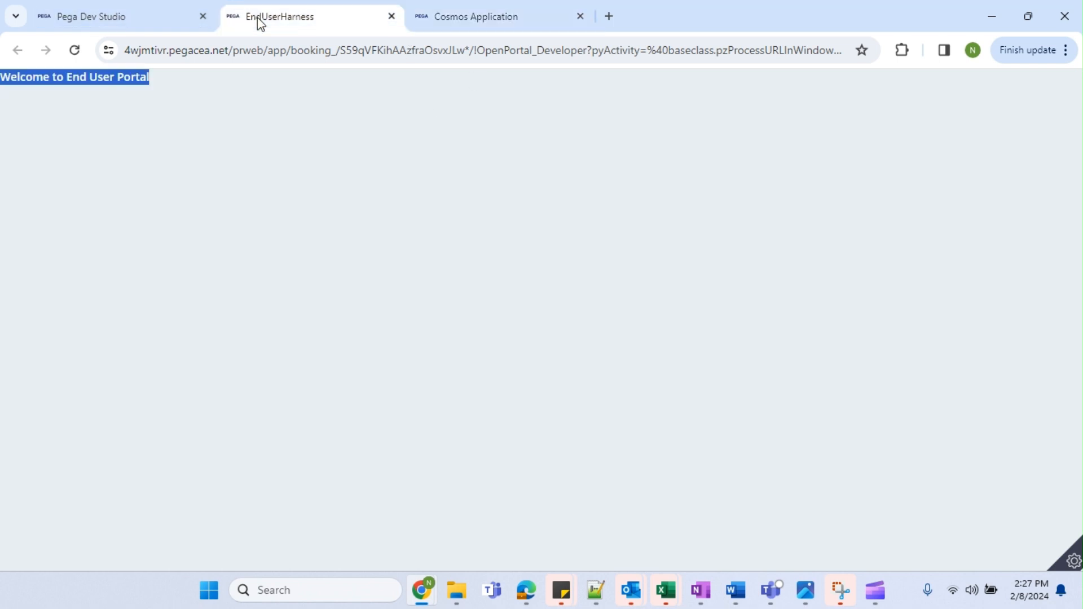
left_click(56, 8)
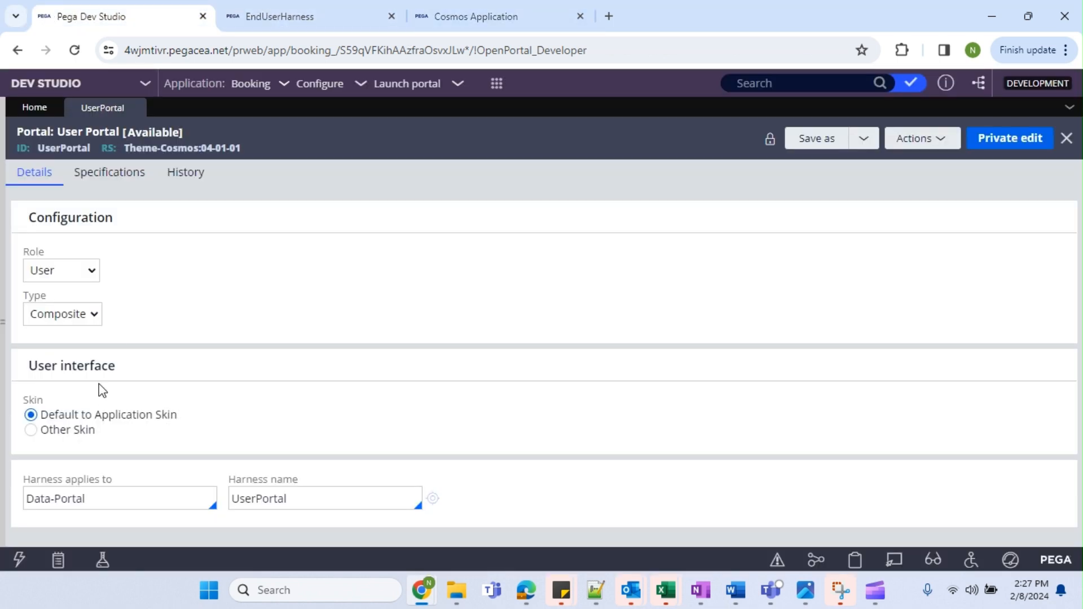
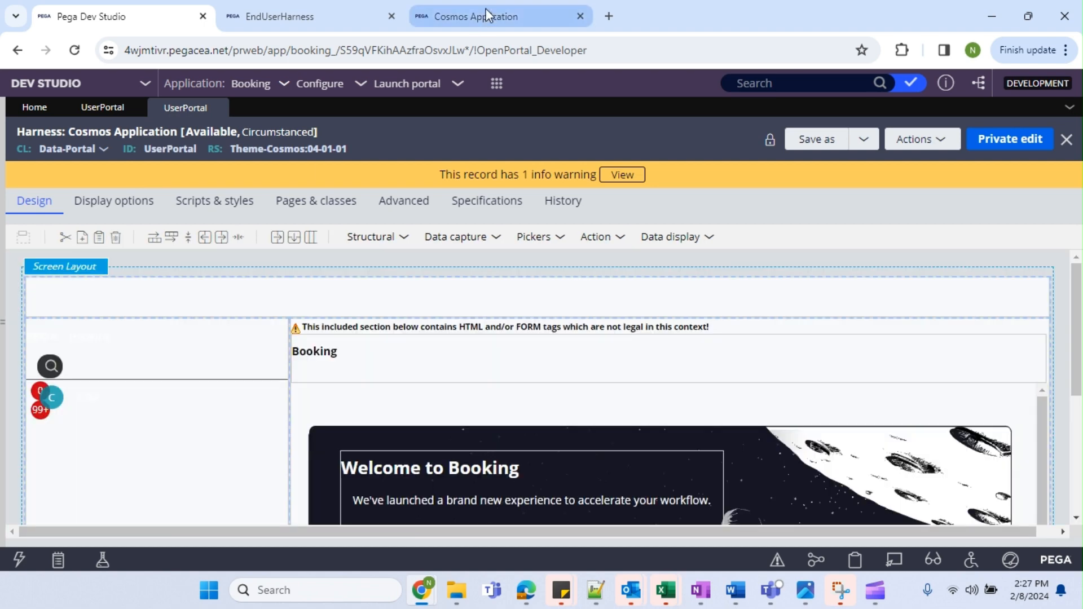
Preview the Booking portal, then return to the Save As form for the Data-Portal UserPortal harness.
left_click(486, 17)
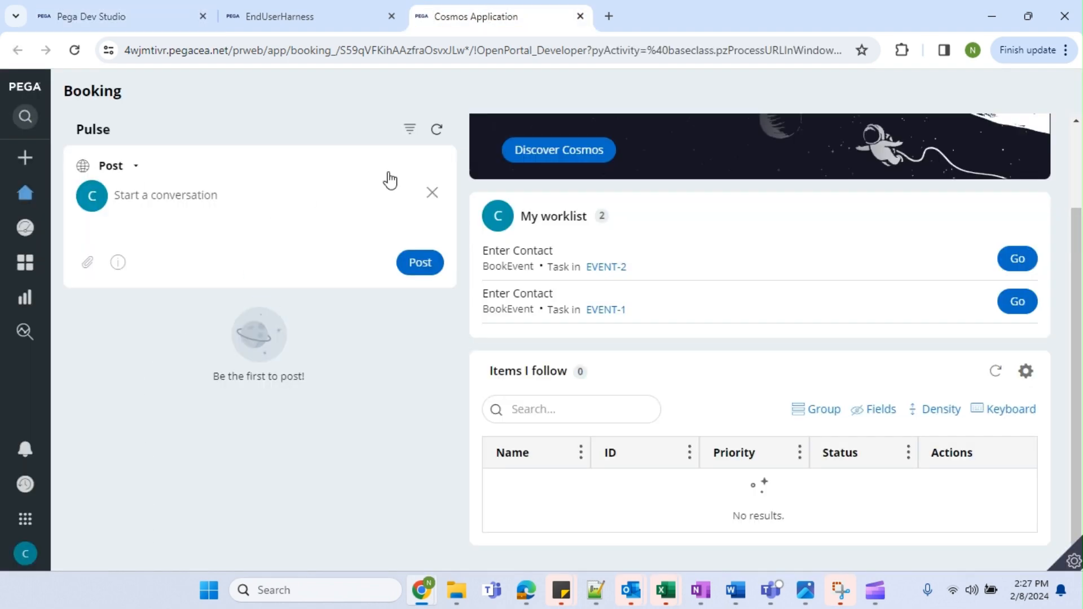
left_click(102, 17)
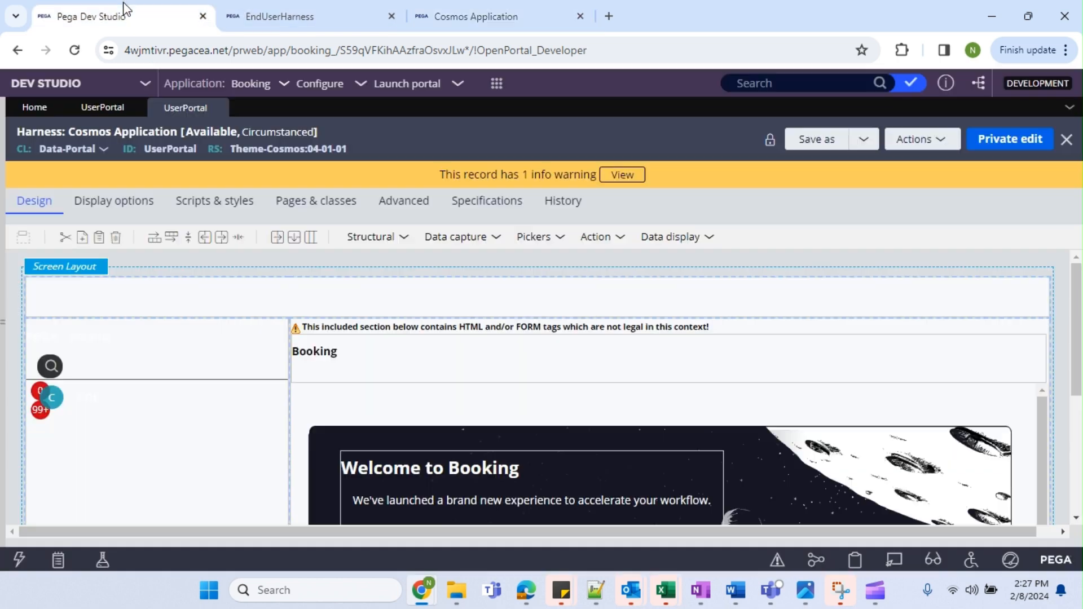
scroll(482, 460, "down", 3)
scroll(801, 326, "down", 5)
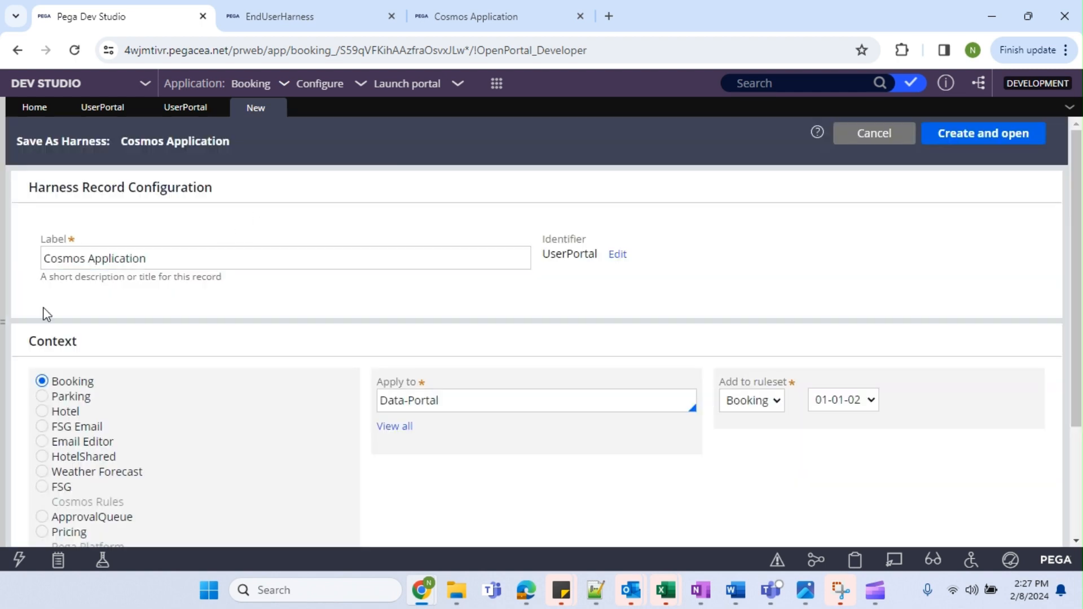
Change Apply to from Data-Portal to FSG-Booking-Work, then create and open the harness copy.
left_click(620, 395)
triple_click(596, 395)
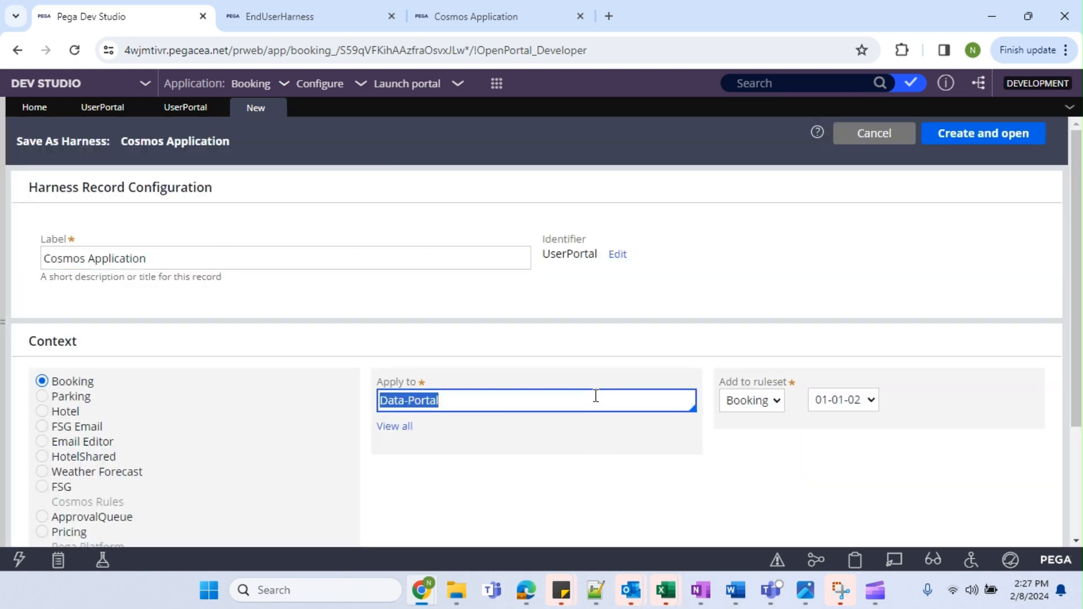
type("FSG")
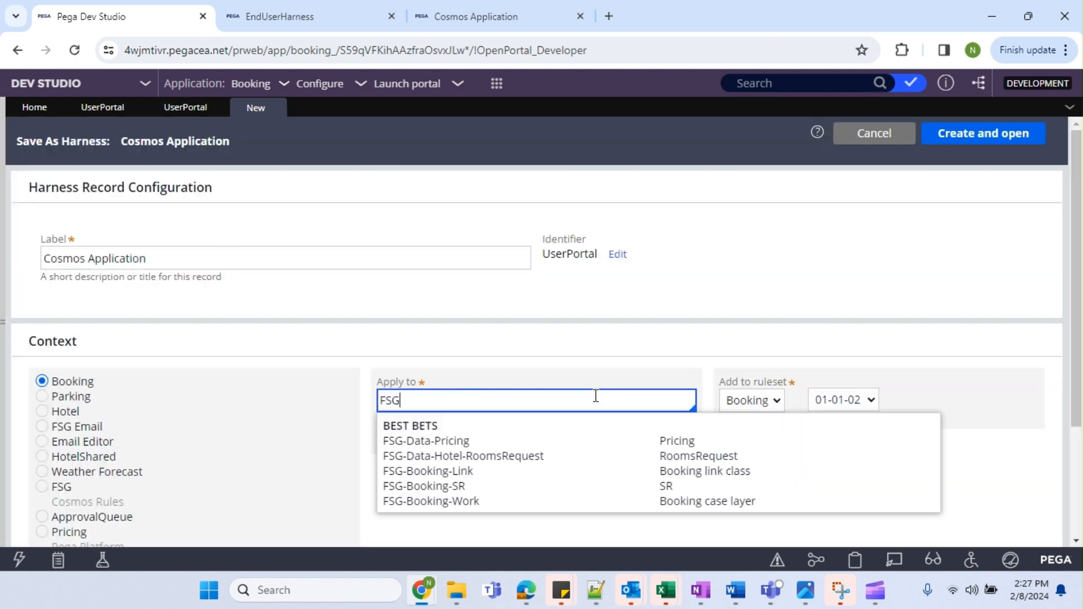
key("Down")
key("Down")
key("Down")
key("Up")
key("Up")
key("Down")
key("Down")
key("Down")
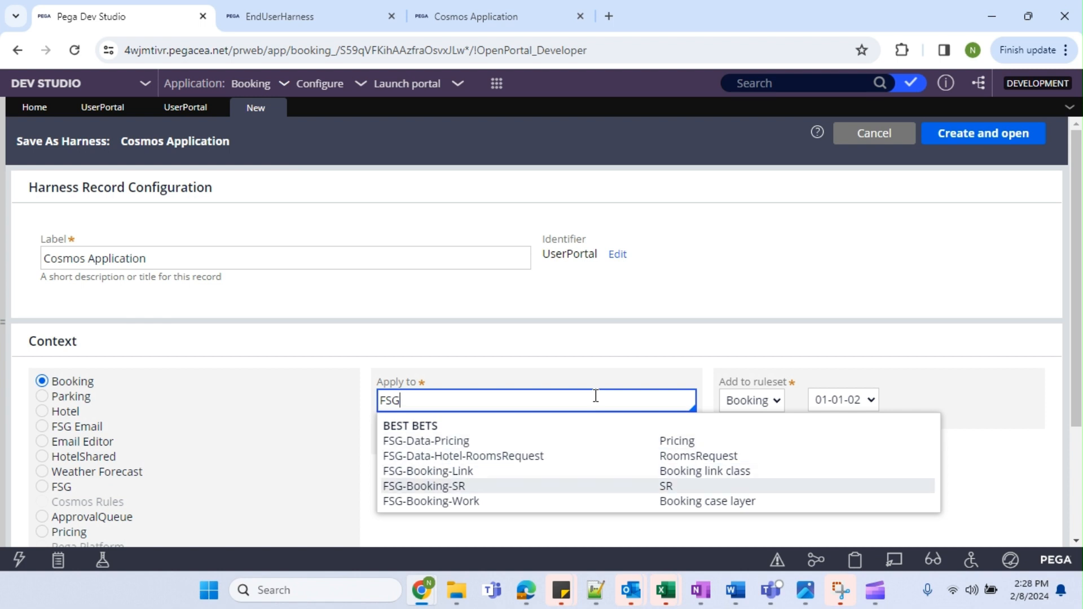
key("Down")
key("Return")
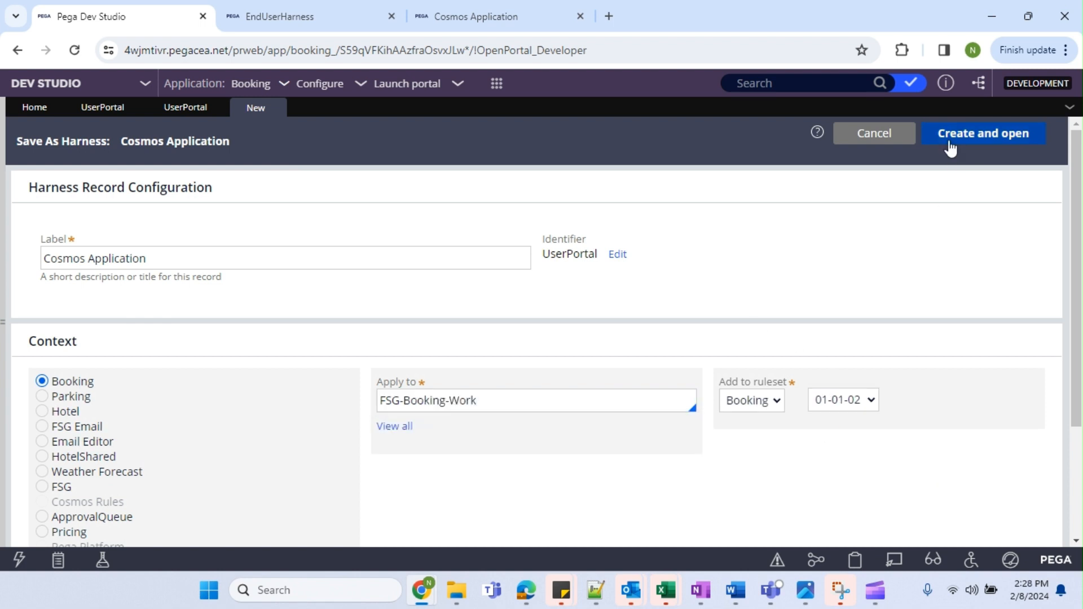
left_click(951, 140)
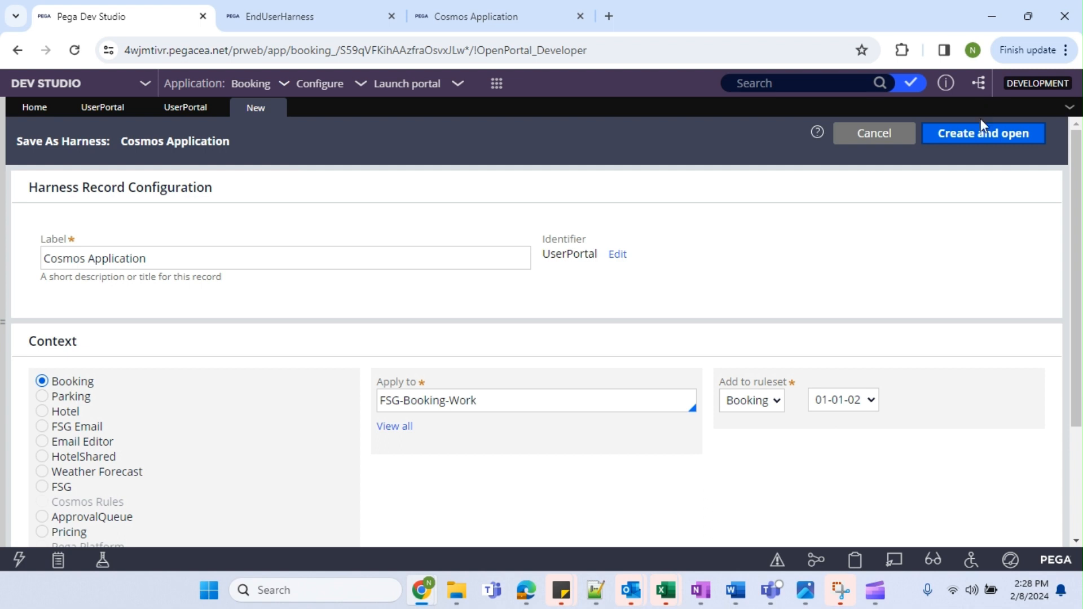
left_click(989, 140)
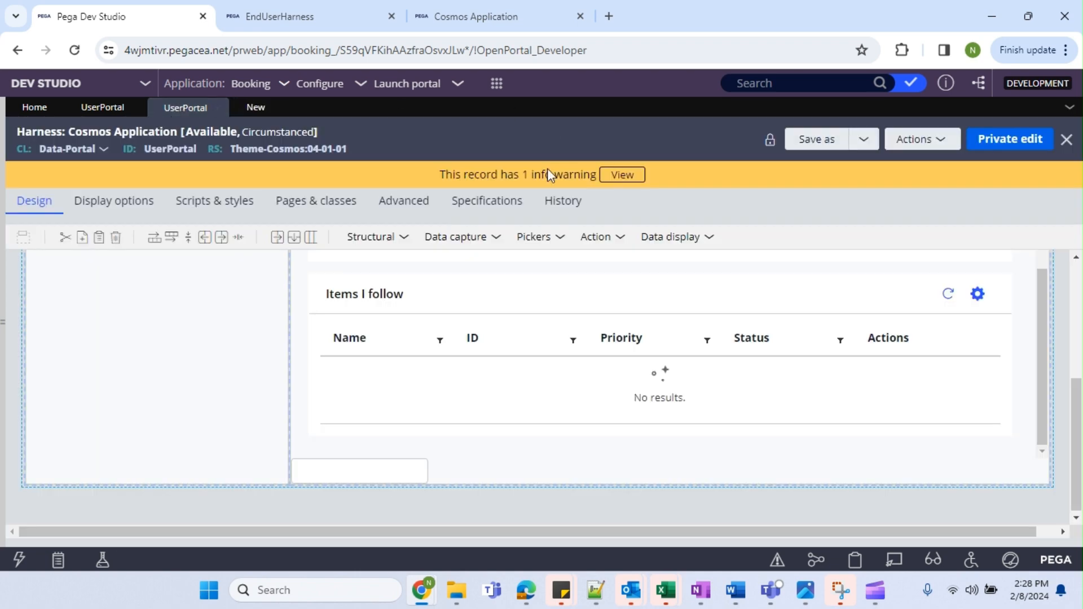
On the FSG-Booking-Work copy, inspect the UserPortal panel properties and cancel them.
scroll(442, 416, "up", 10)
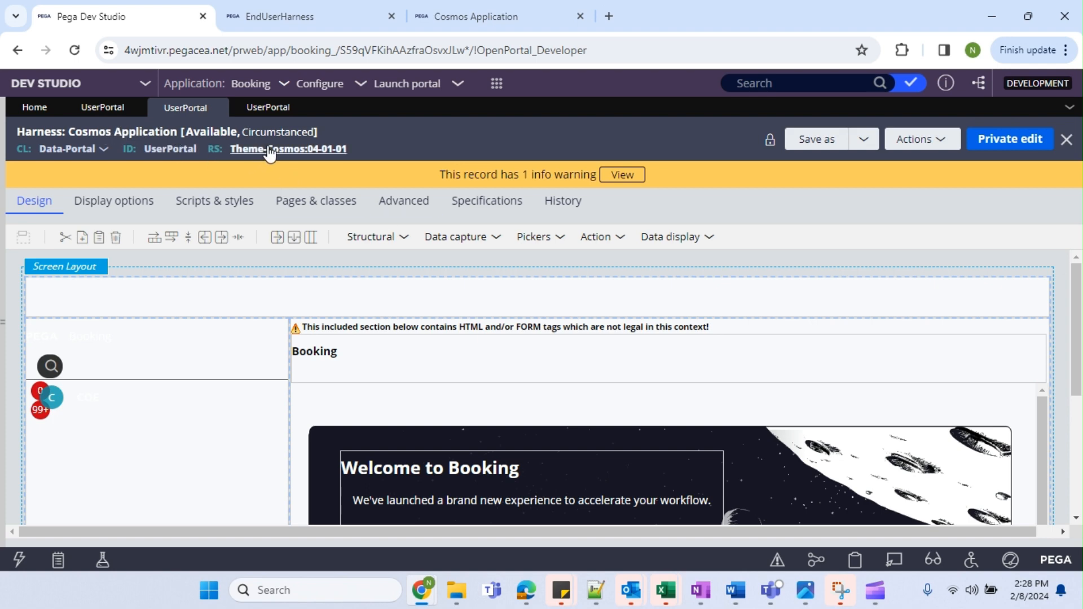
left_click(264, 108)
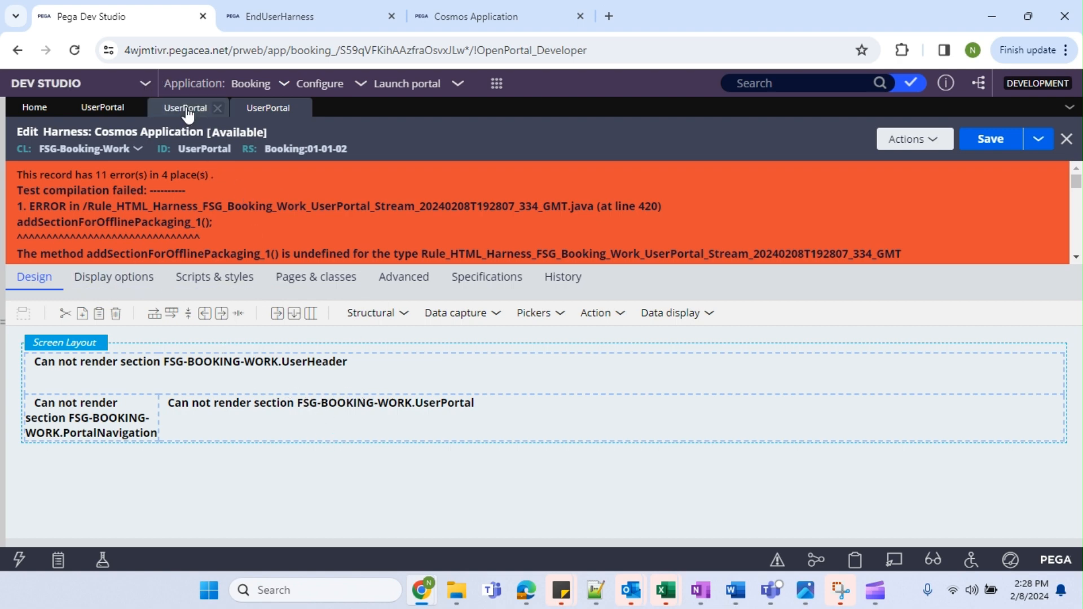
left_click_drag(254, 150, 366, 156)
left_click(258, 406)
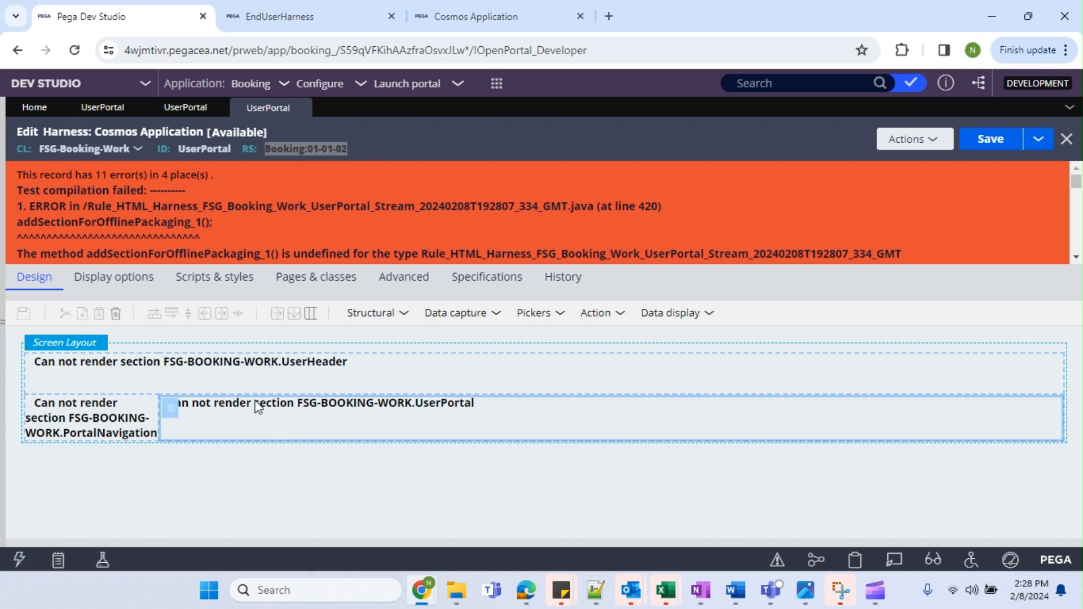
left_click(264, 372)
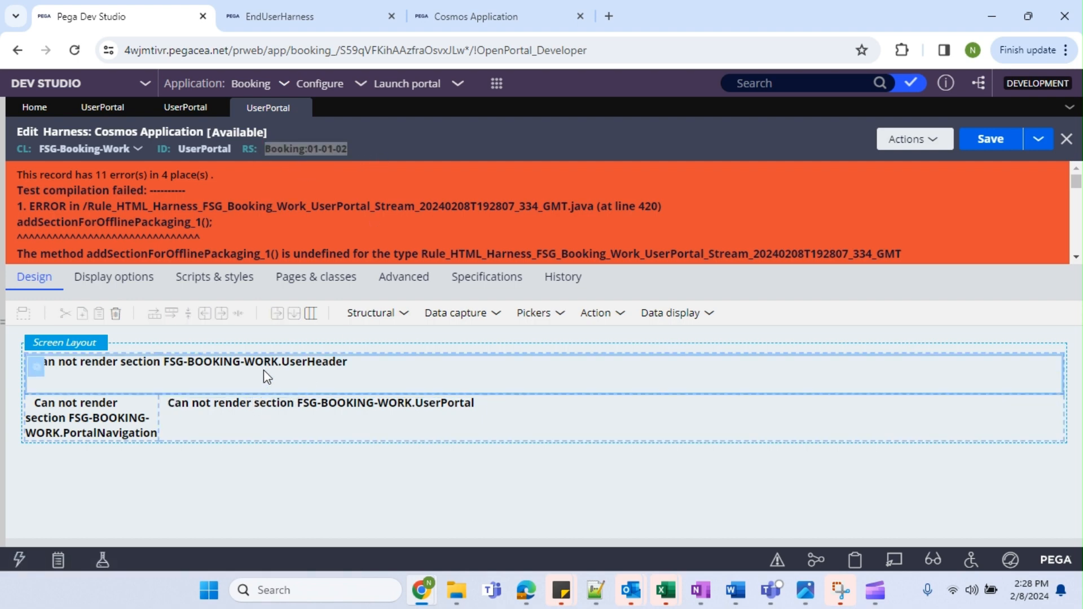
double_click(300, 377)
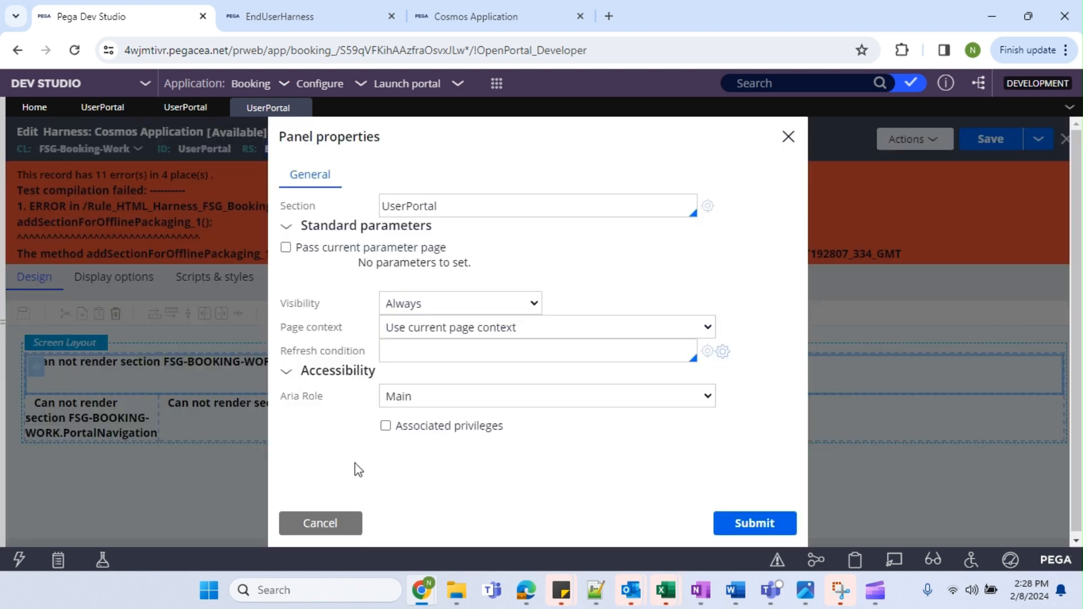
left_click(333, 525)
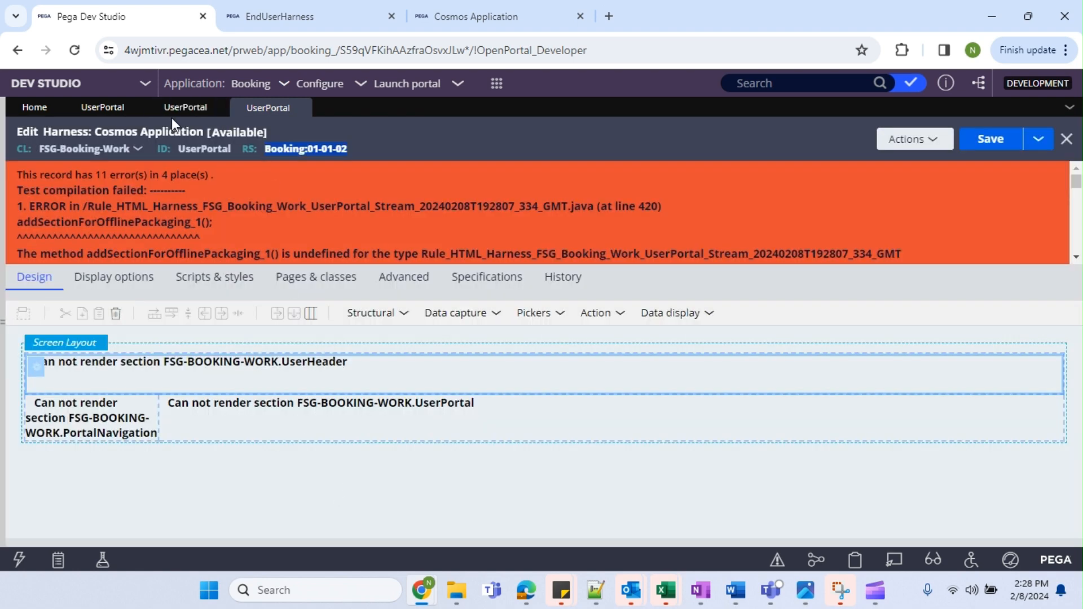
Compare the original Data-Portal harness with the FSG-Booking-Work copy, noting Theme-Cosmos:04-01-01.
left_click(186, 110)
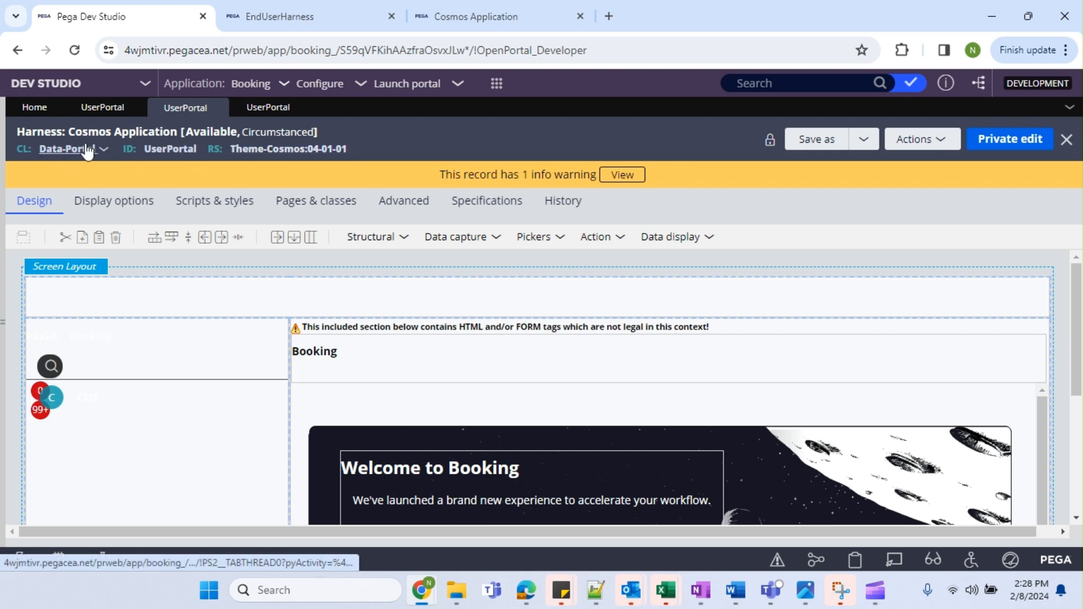
left_click_drag(366, 153, 260, 146)
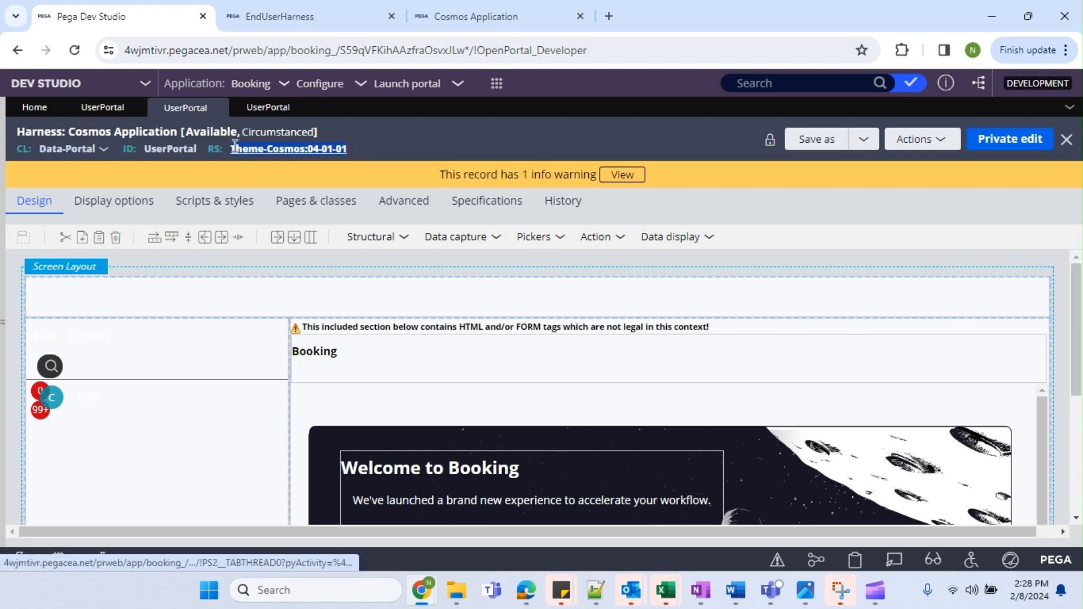
left_click(258, 110)
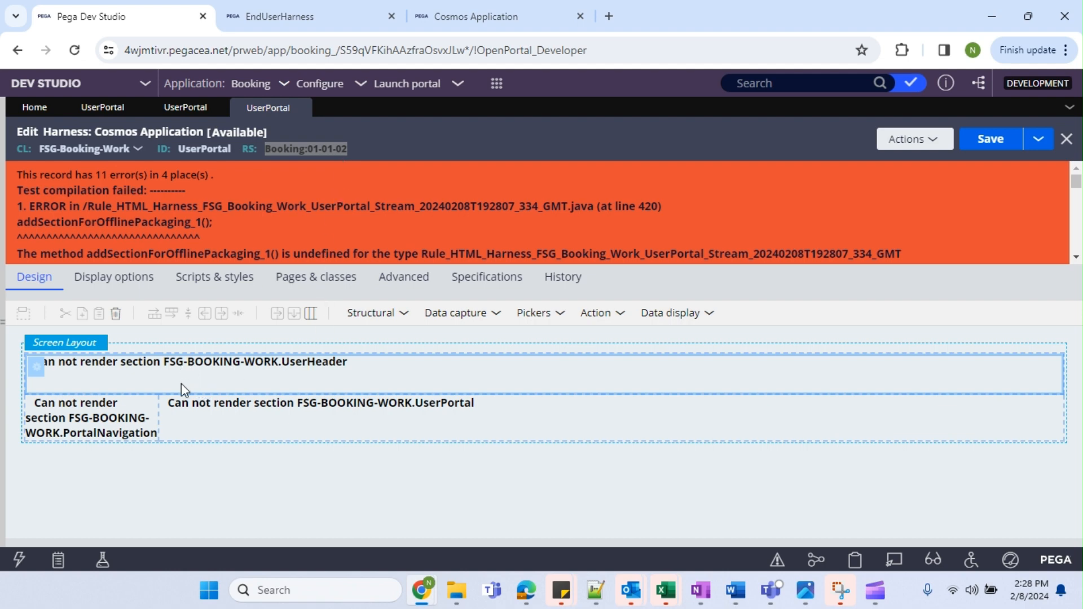
left_click(185, 107)
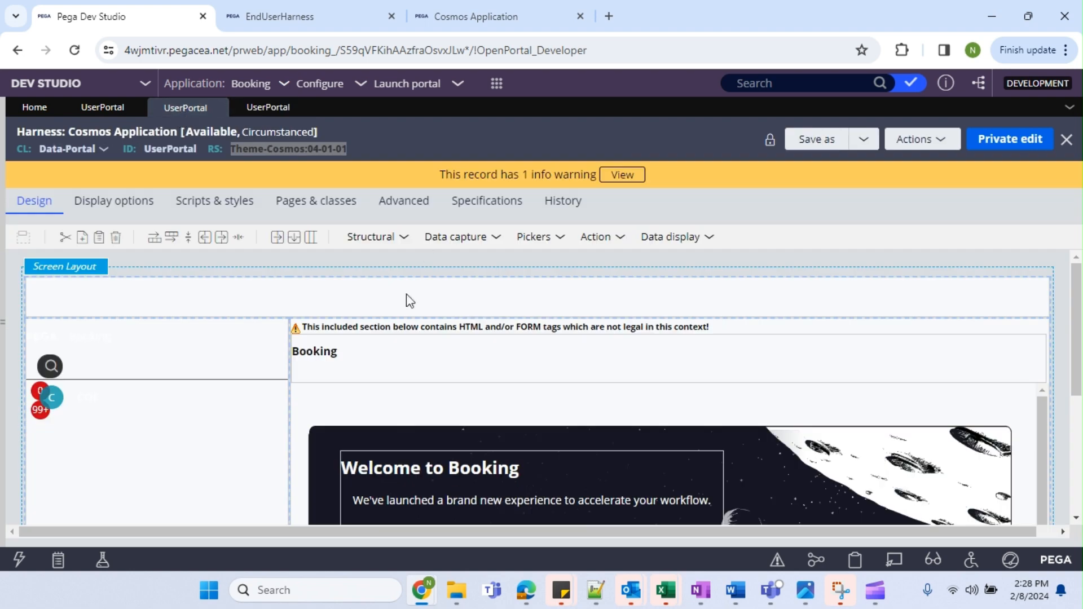
left_click(268, 107)
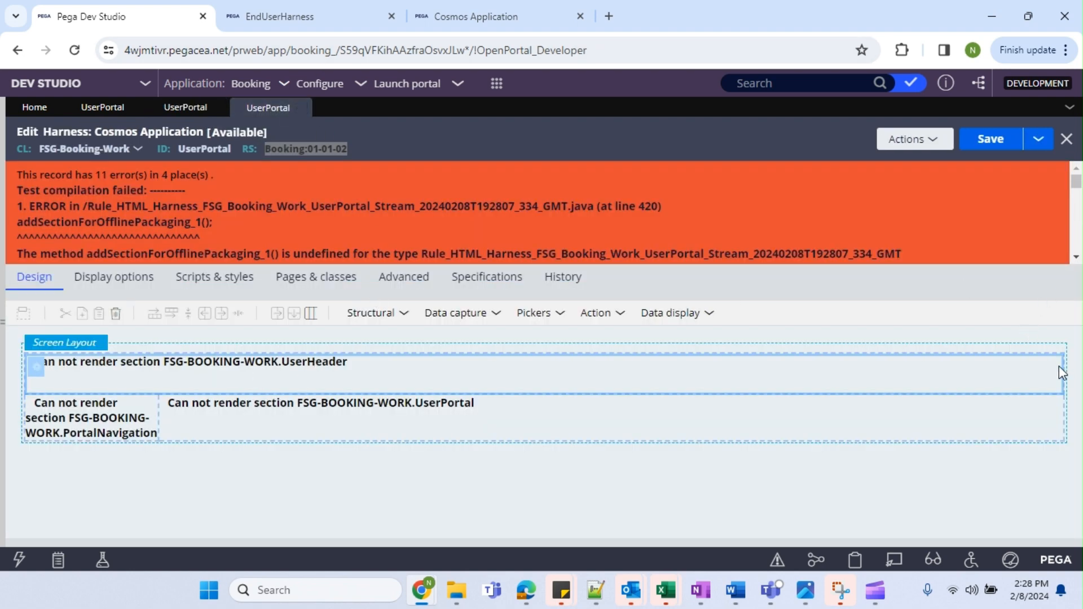
Inspect the UserHeader panel properties without changes, then open the Screen layout properties.
left_click(29, 367)
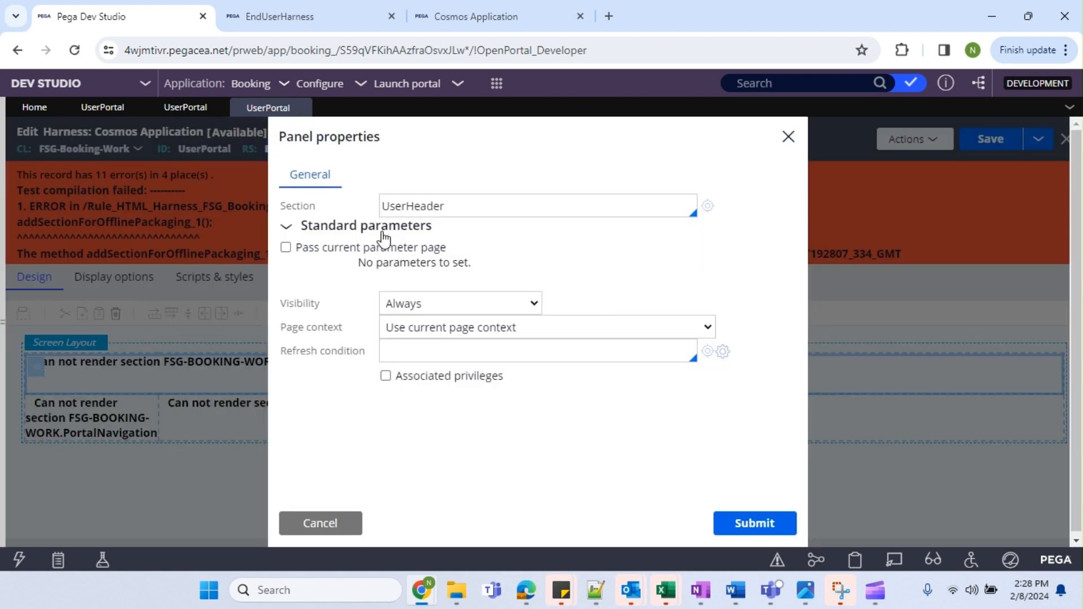
left_click(336, 529)
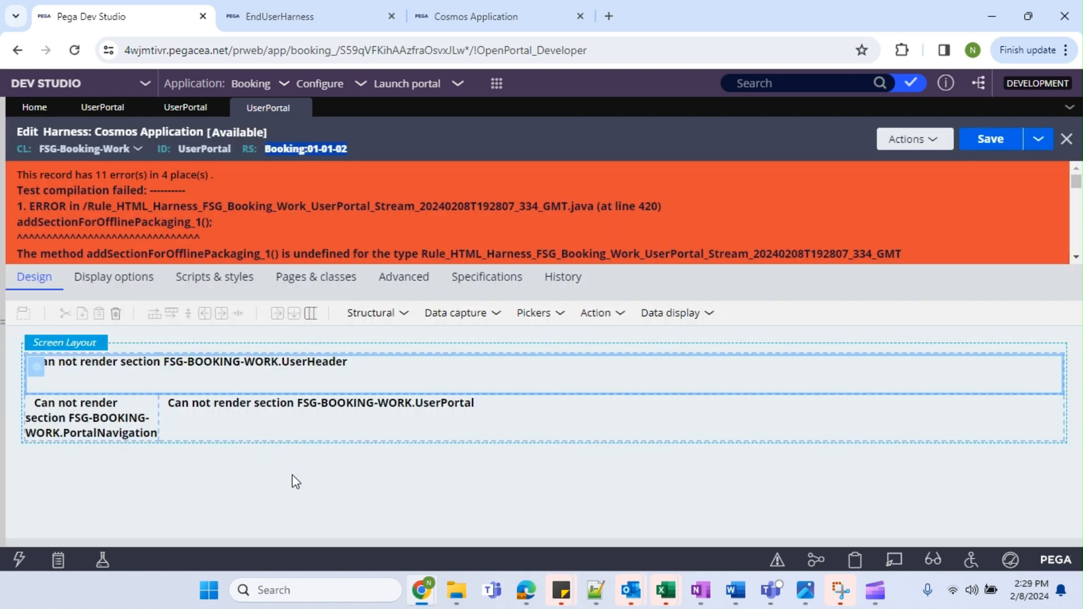
left_click(84, 344)
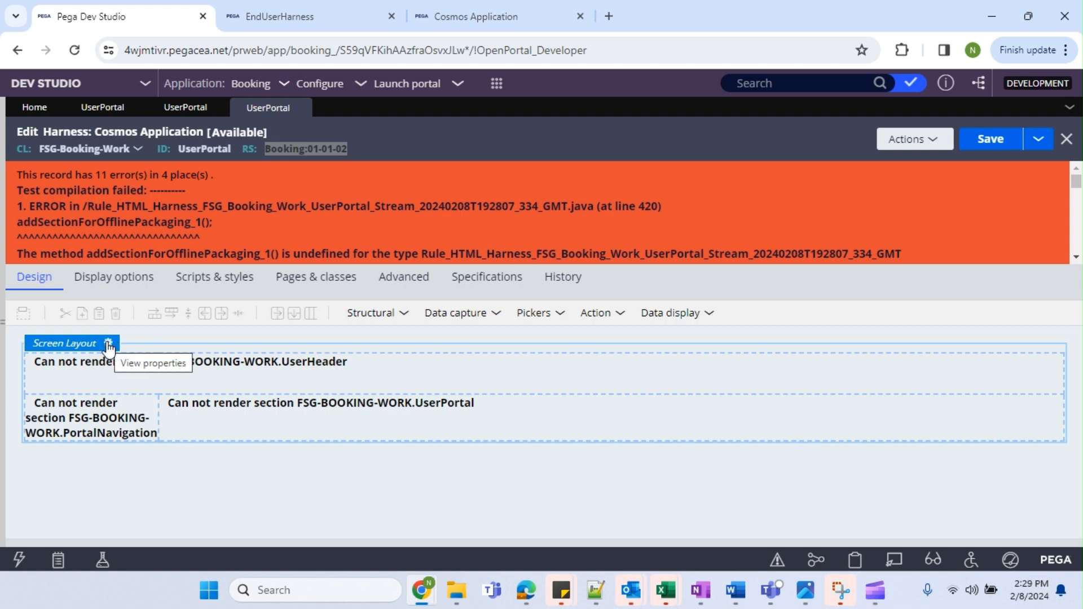
left_click(109, 343)
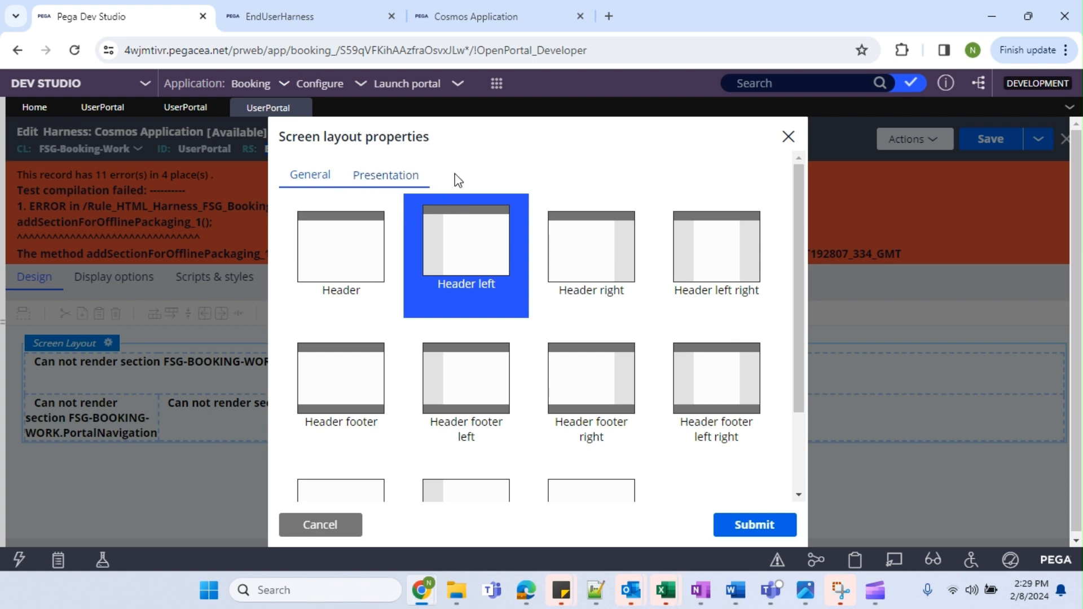
Go back via the Data-Portal harness to the User Portal portal record.
left_click(189, 108)
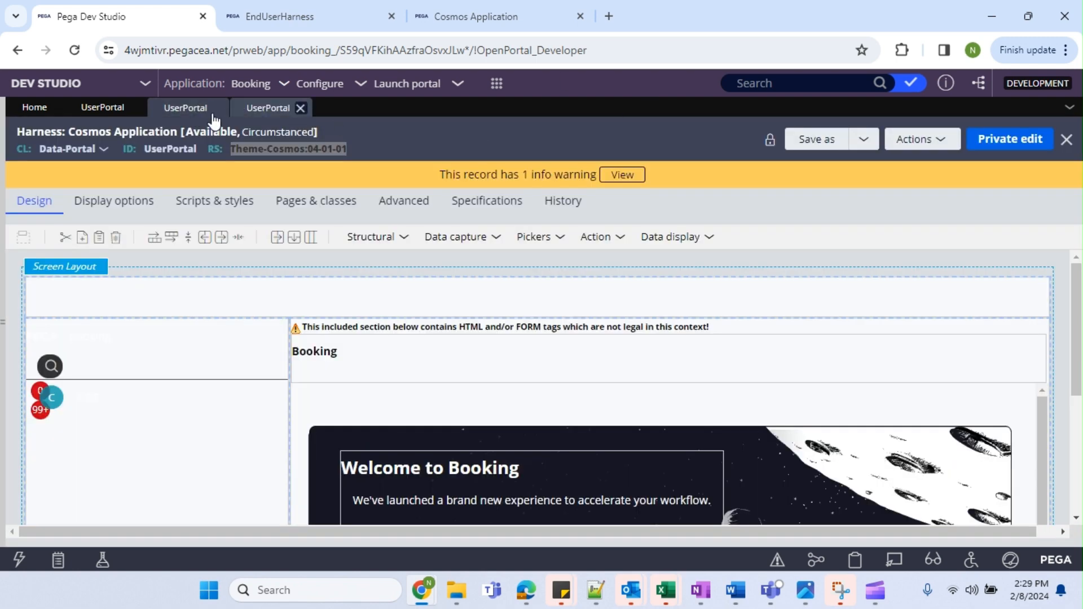
left_click(93, 108)
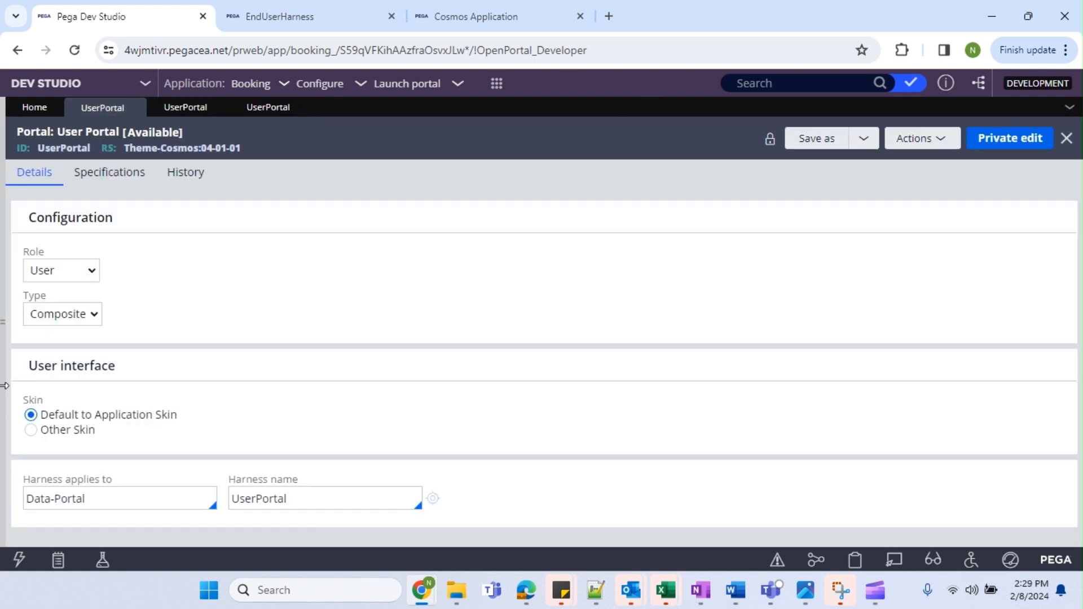
List all Harness records in the Records explorer, showing both FSG-Booking-Work EndUserHarness entries.
left_click(5, 385)
left_click(107, 511)
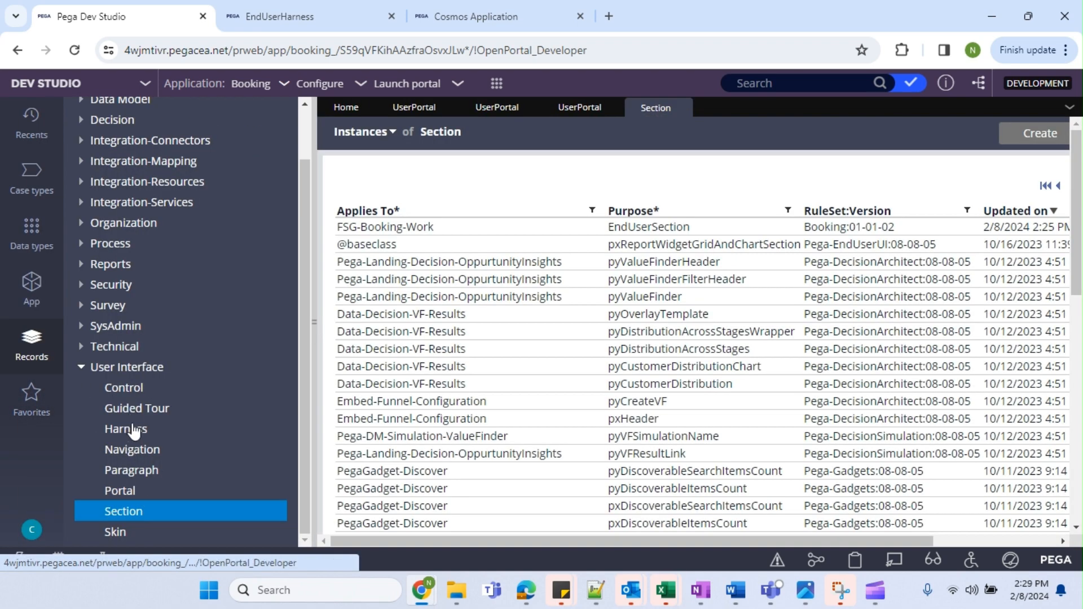
left_click(128, 429)
left_click(313, 324)
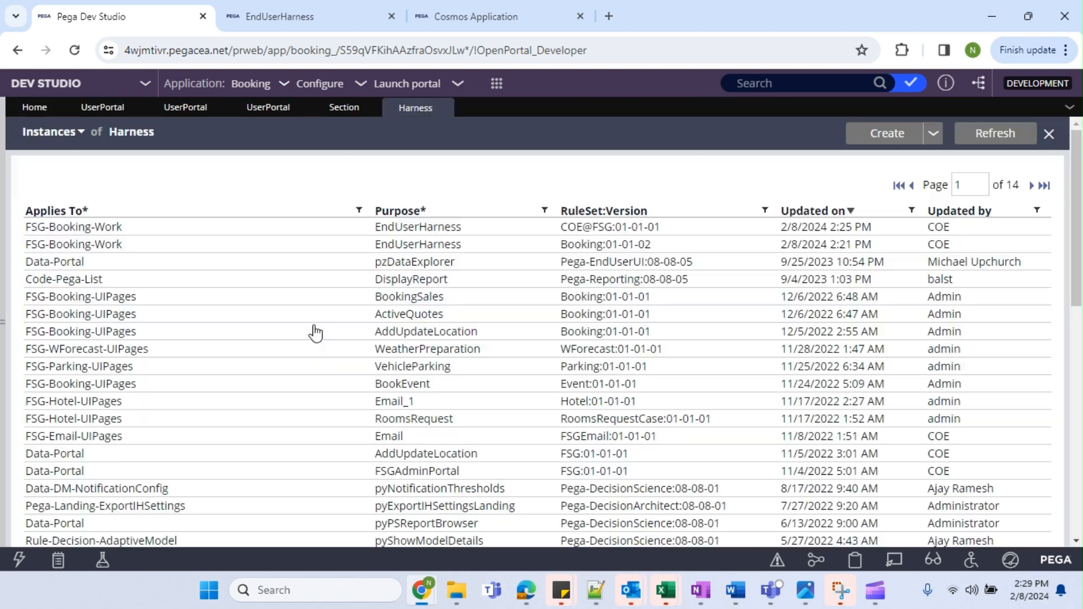
Open the FSG-Booking-Work EndUserHarness and its Screen layout properties.
left_click(143, 233)
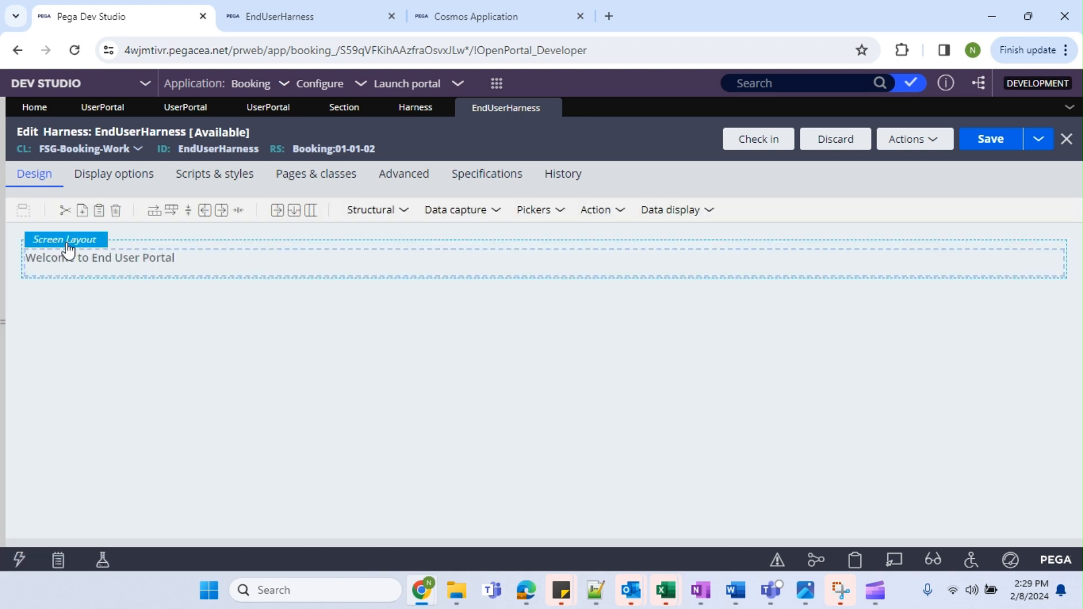
double_click(125, 241)
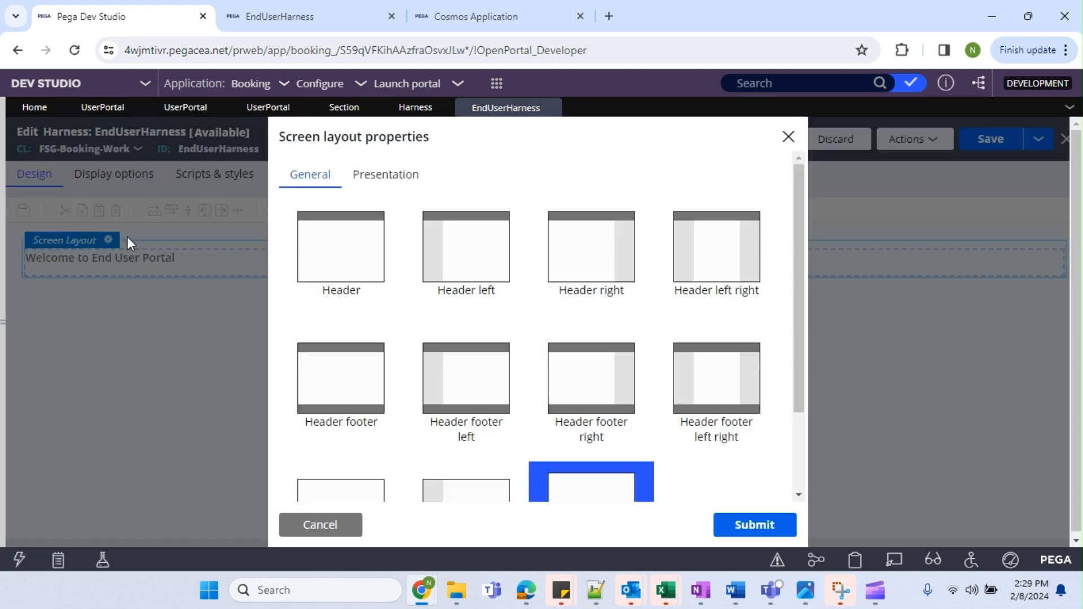
scroll(501, 307, "down", 2)
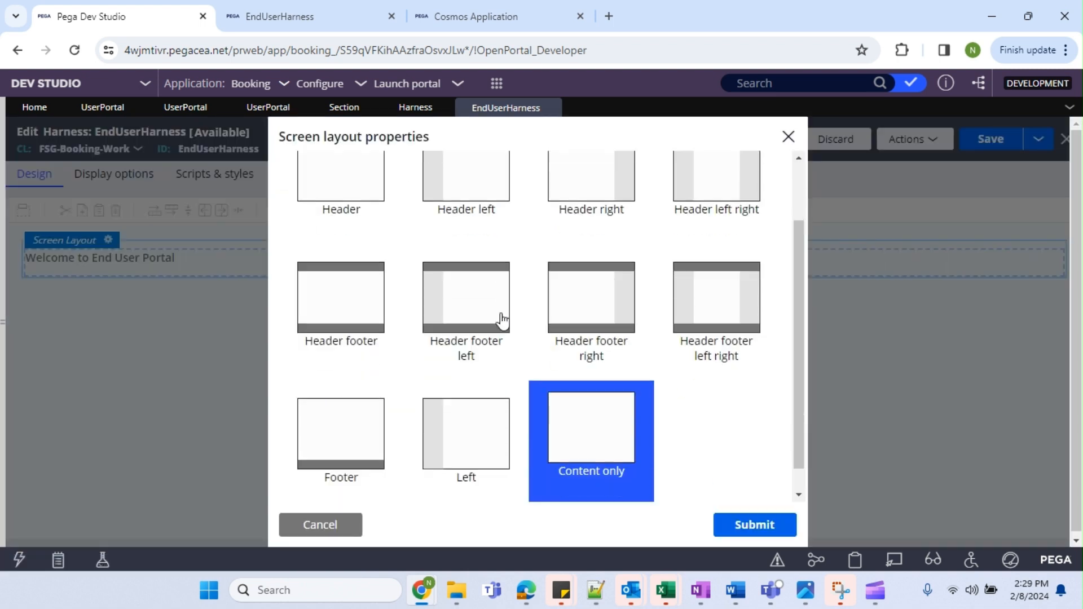
scroll(496, 326, "up", 2)
scroll(581, 358, "down", 2)
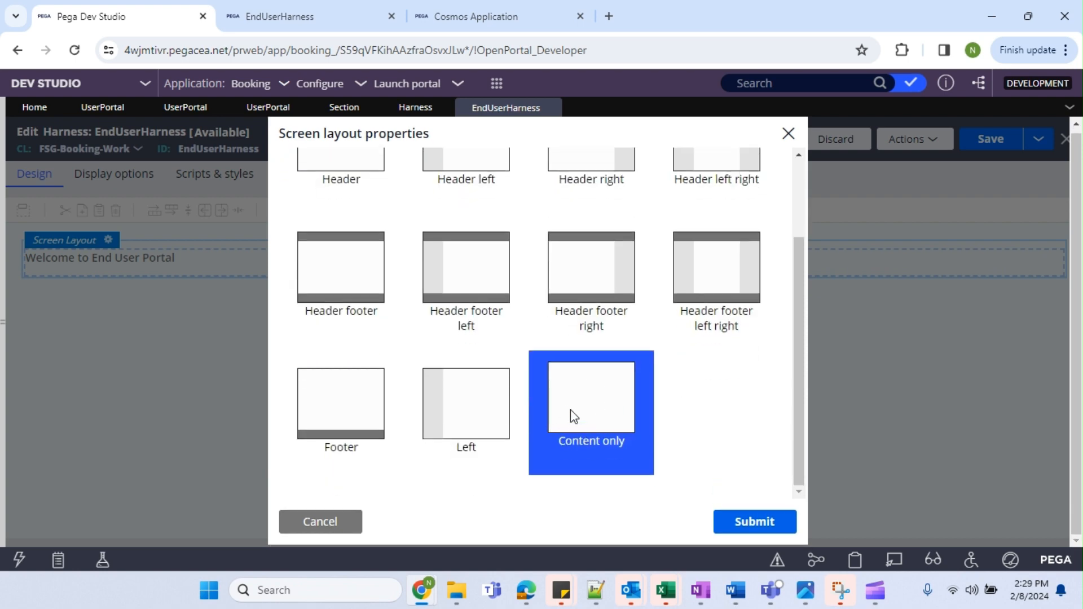
Compare the layout options with the running Cosmos Application portal and End User Portal preview.
left_click(507, 19)
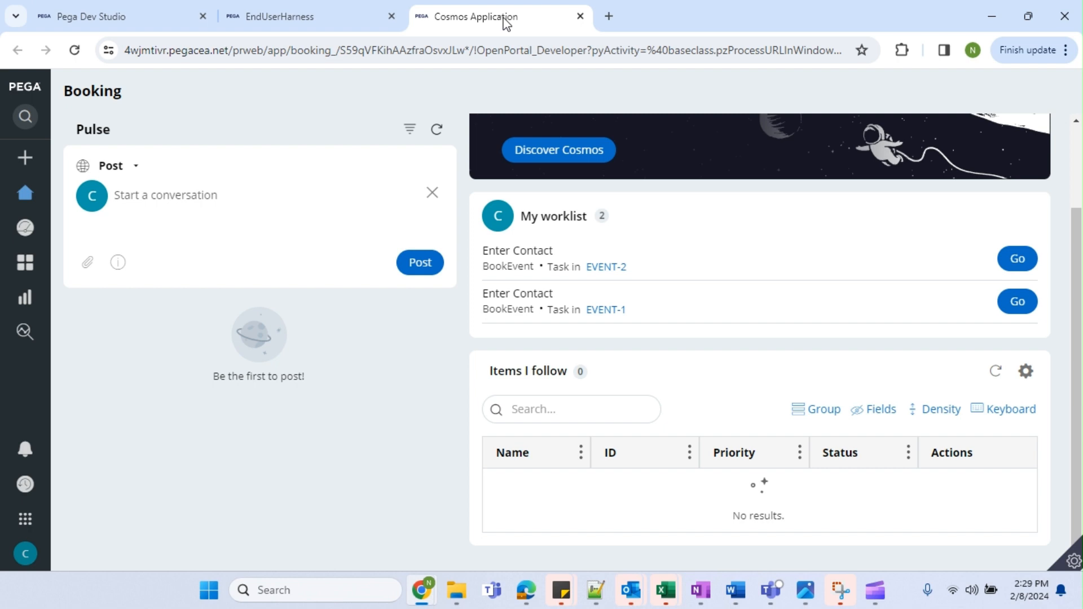
left_click(277, 8)
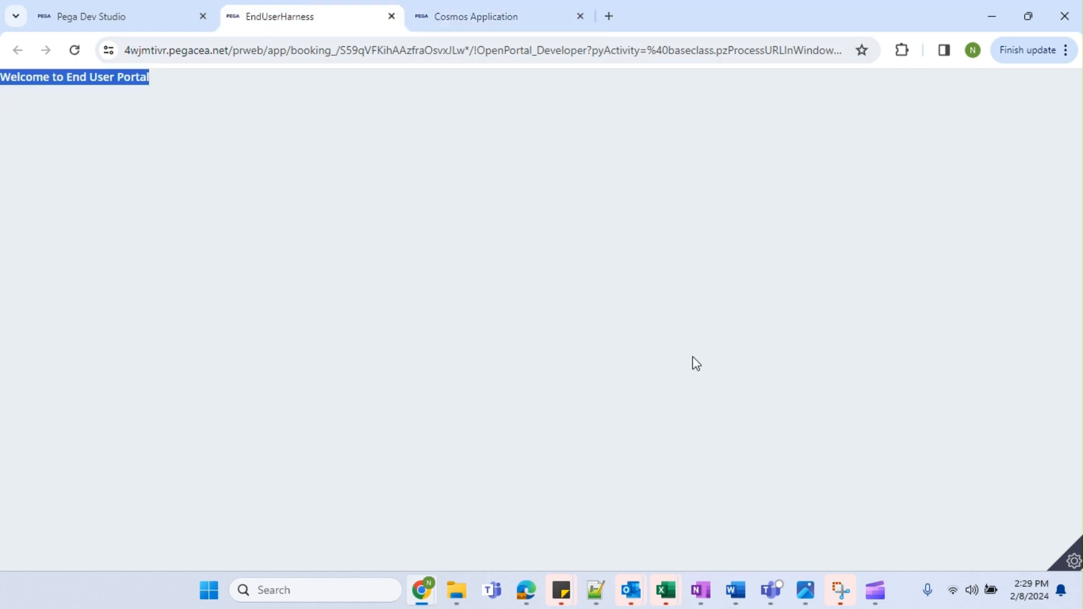
left_click(116, 5)
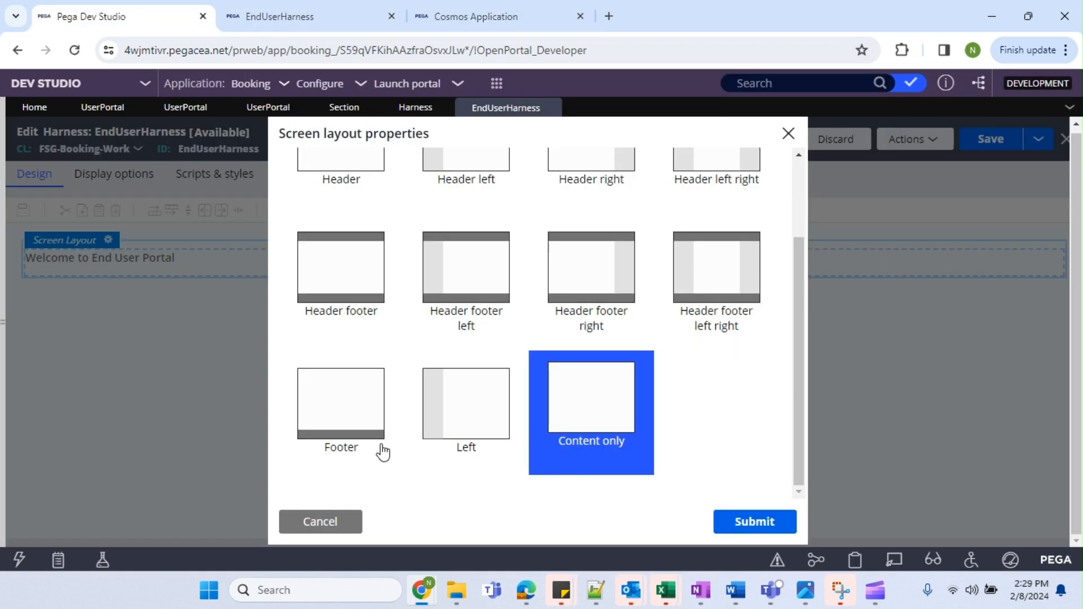
scroll(380, 450, "up", 2)
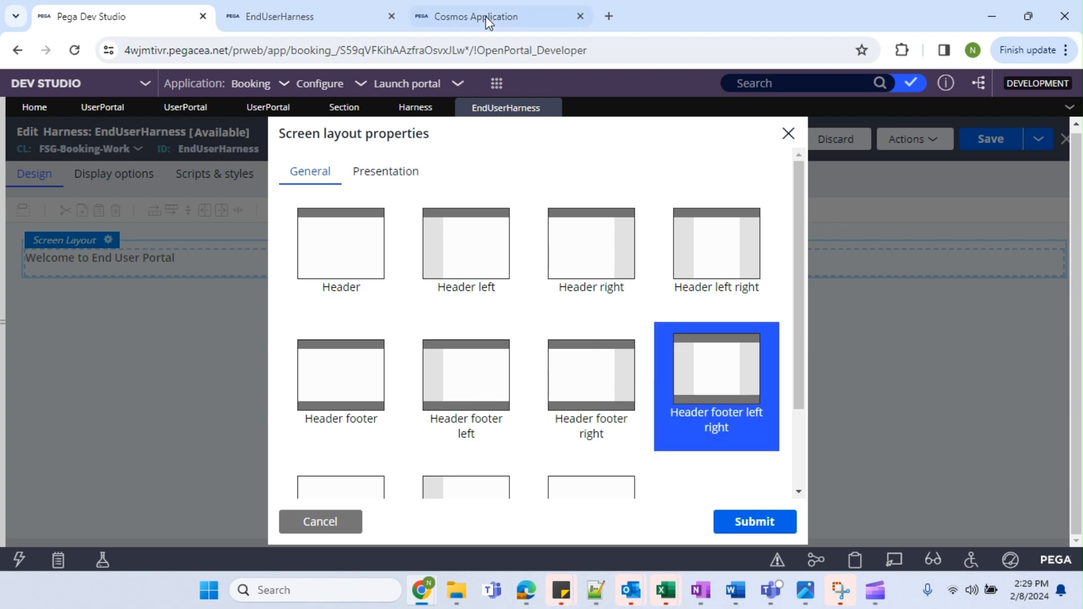
left_click(446, 27)
left_click(320, 16)
left_click(465, 23)
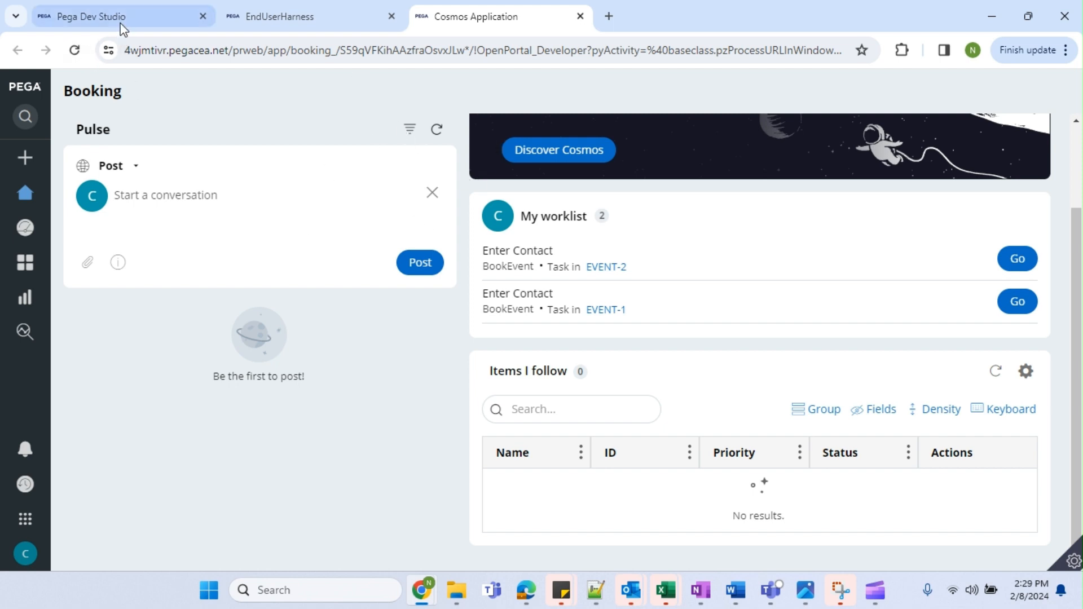
left_click(102, 16)
left_click(474, 13)
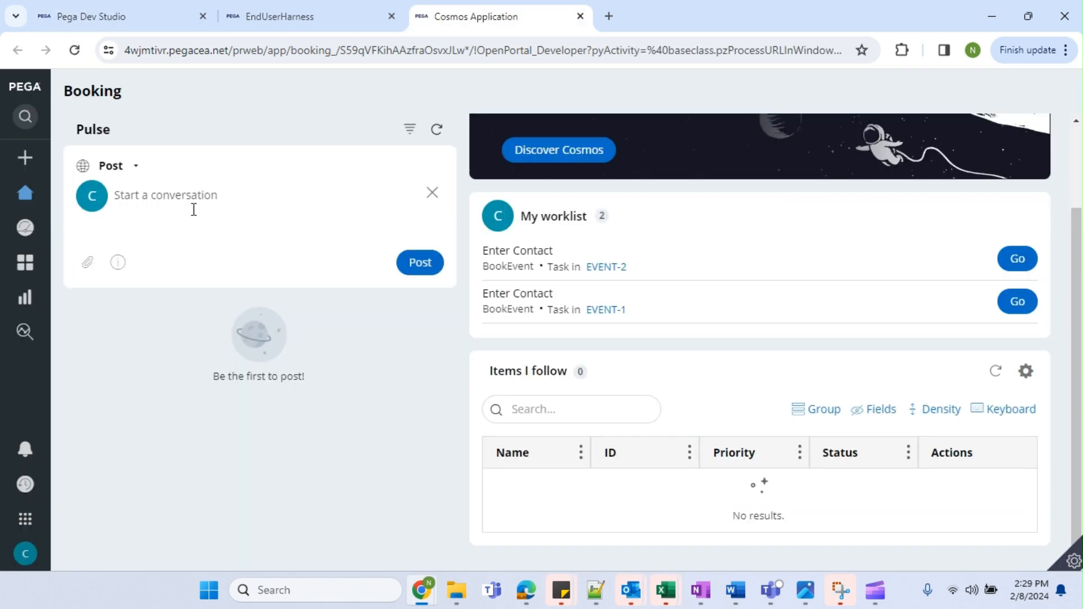
left_click(122, 21)
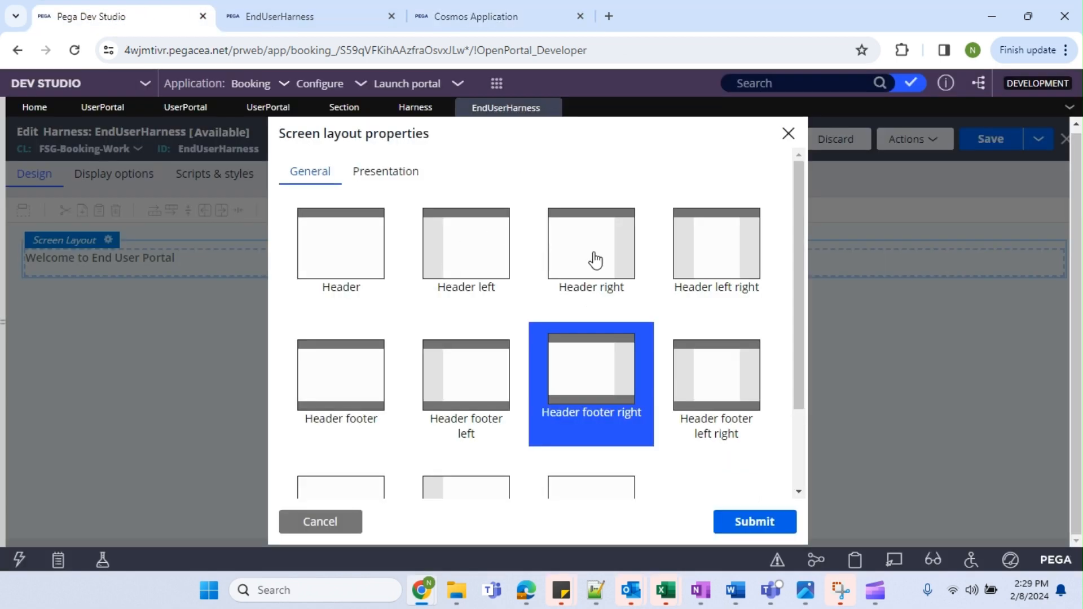
scroll(507, 423, "down", 2)
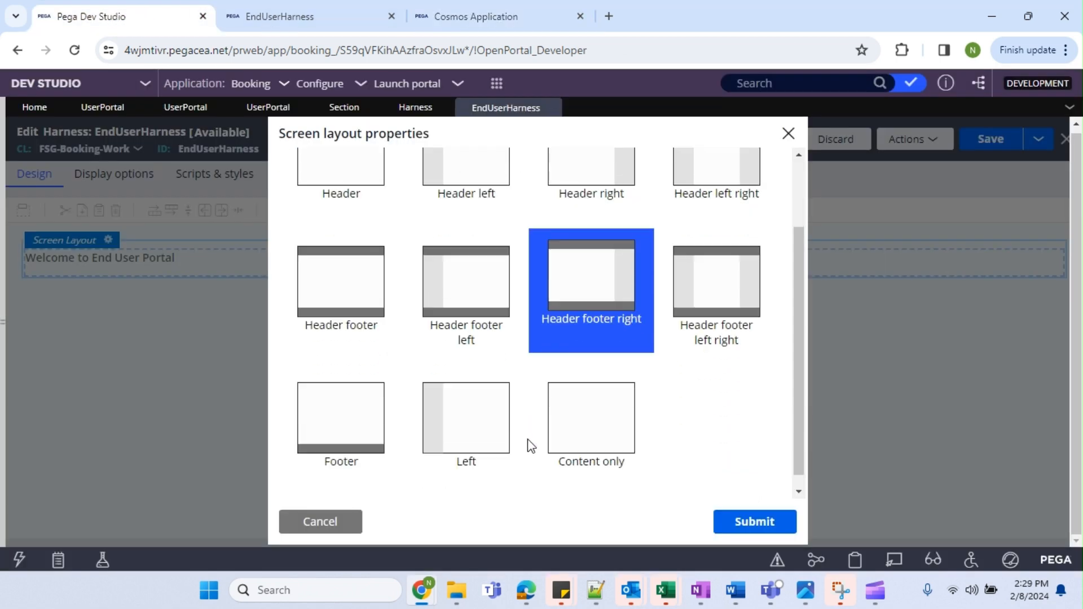
Try Header footer left right, recheck the Cosmos portal harness, then pick the Header right layout.
left_click(726, 298)
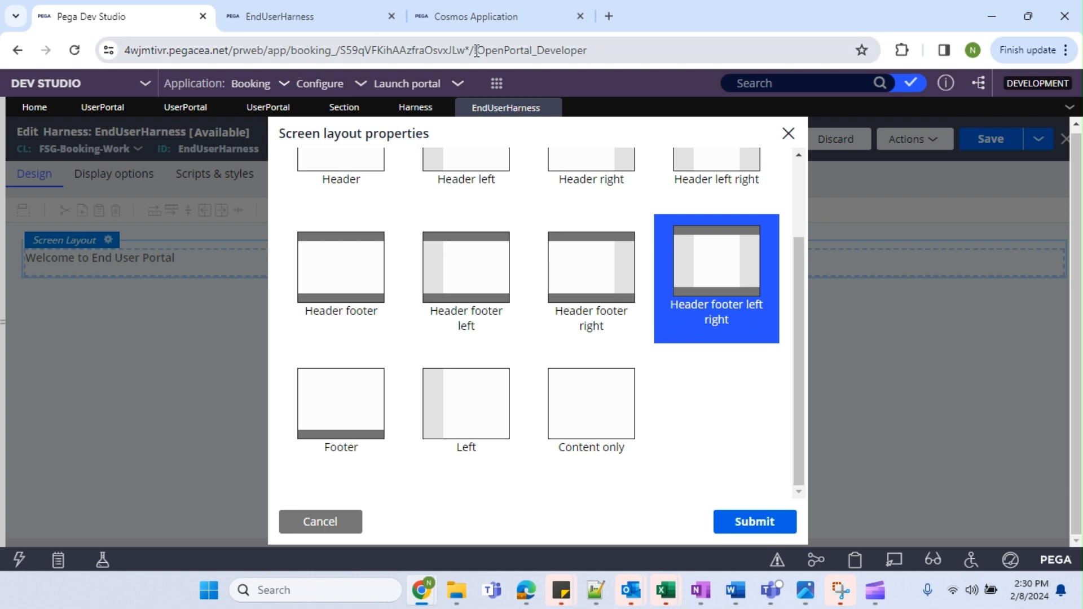
left_click(415, 110)
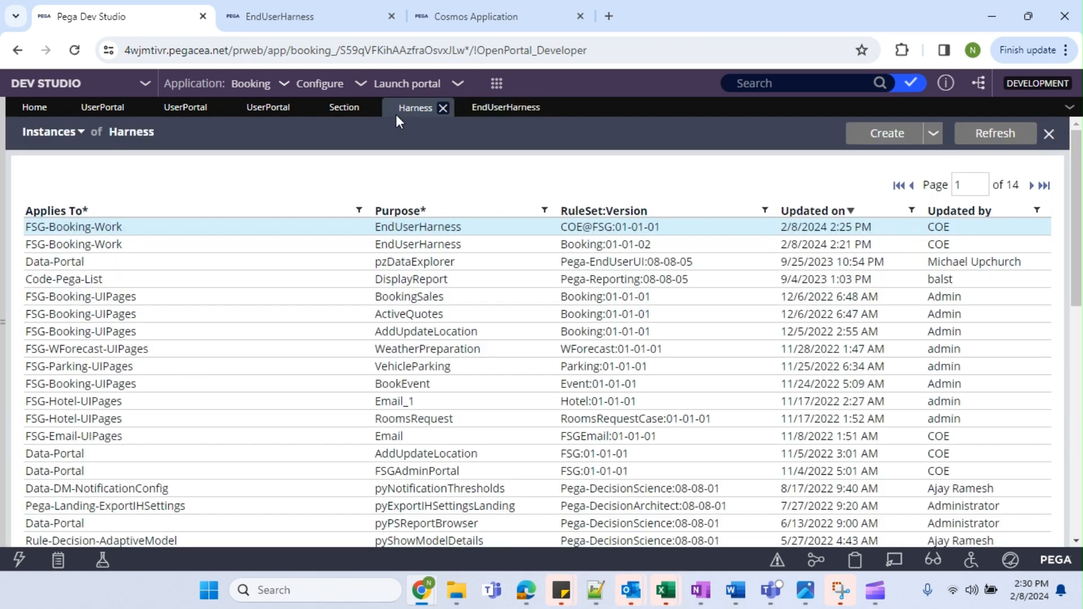
left_click(267, 107)
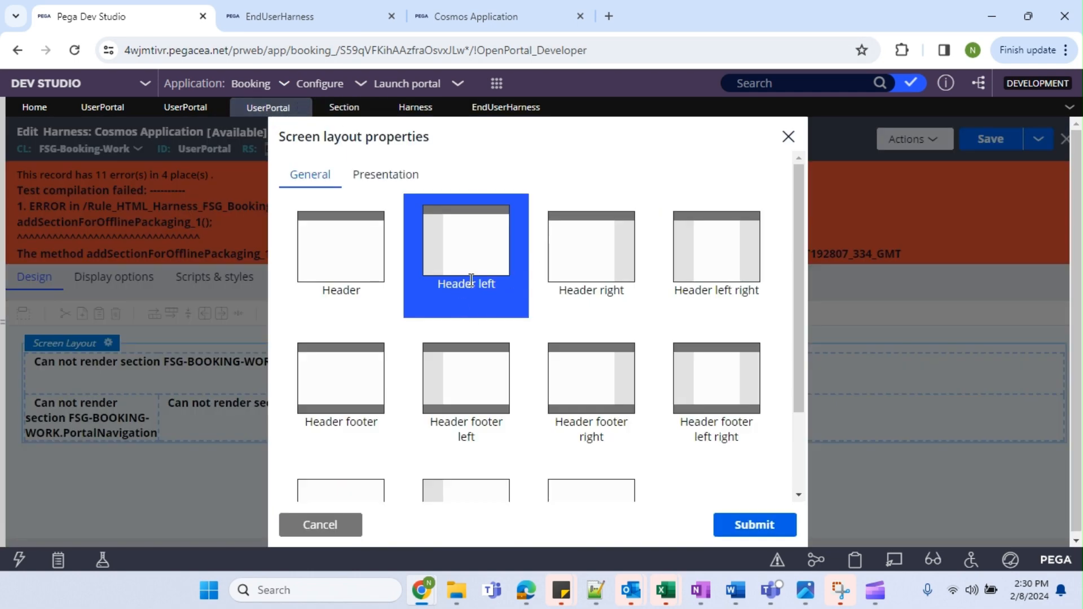
left_click(476, 15)
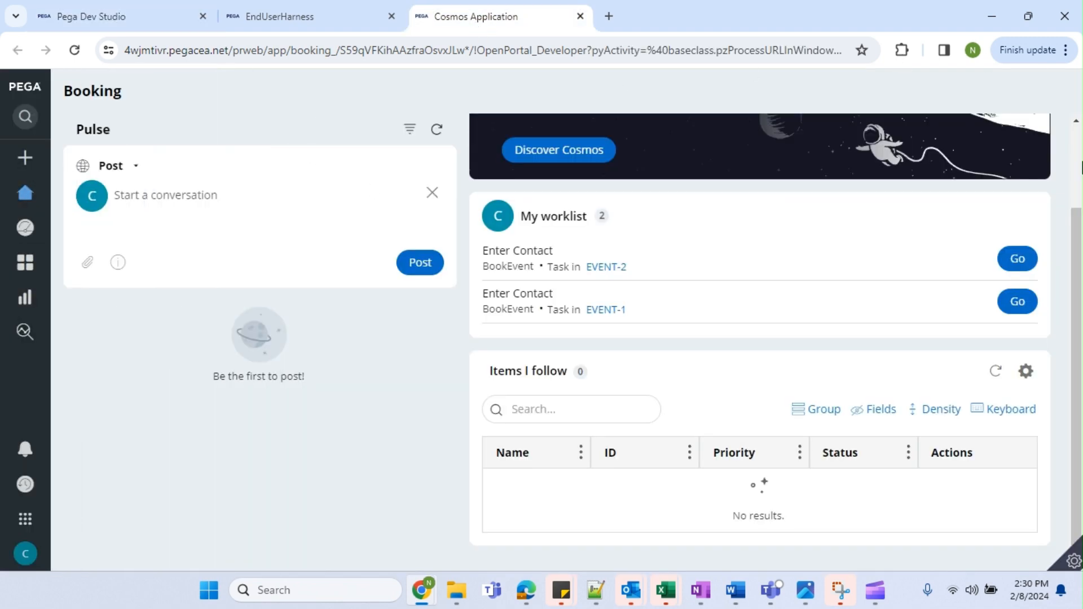
left_click(56, 16)
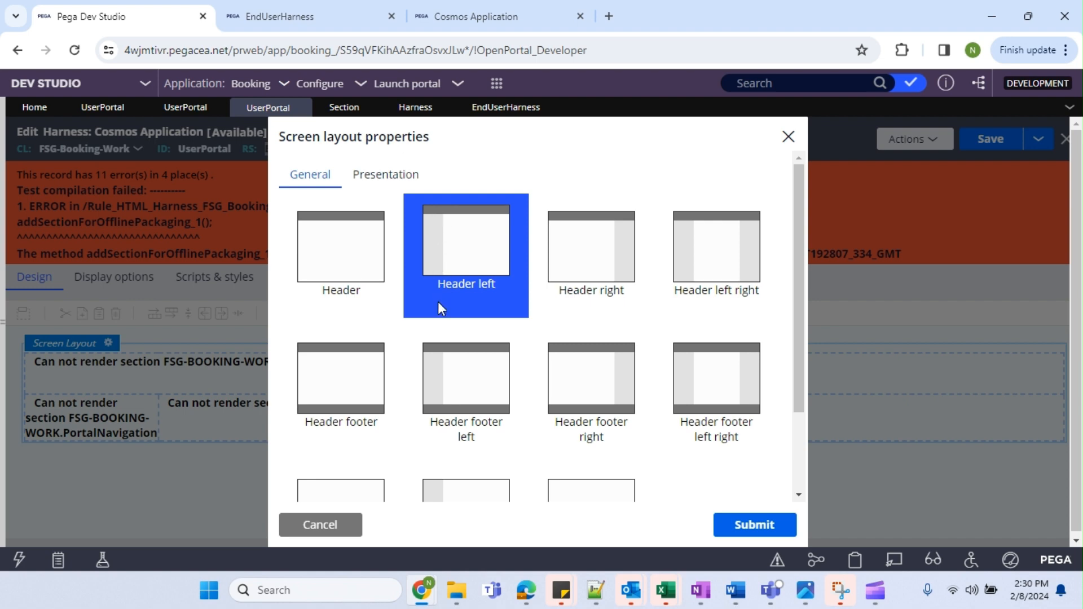
left_click(509, 109)
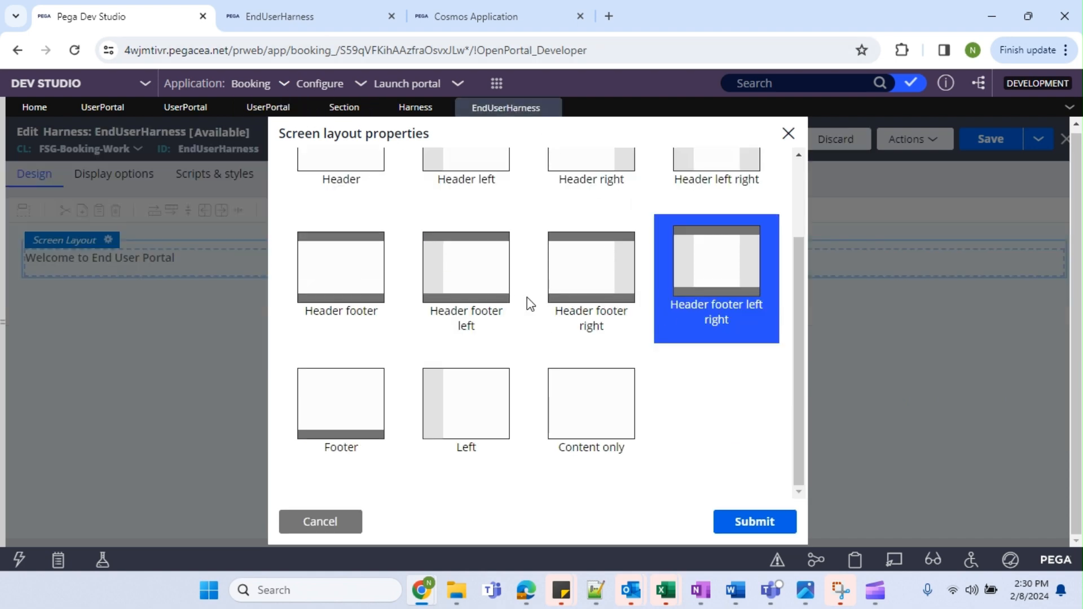
scroll(459, 290, "up", 2)
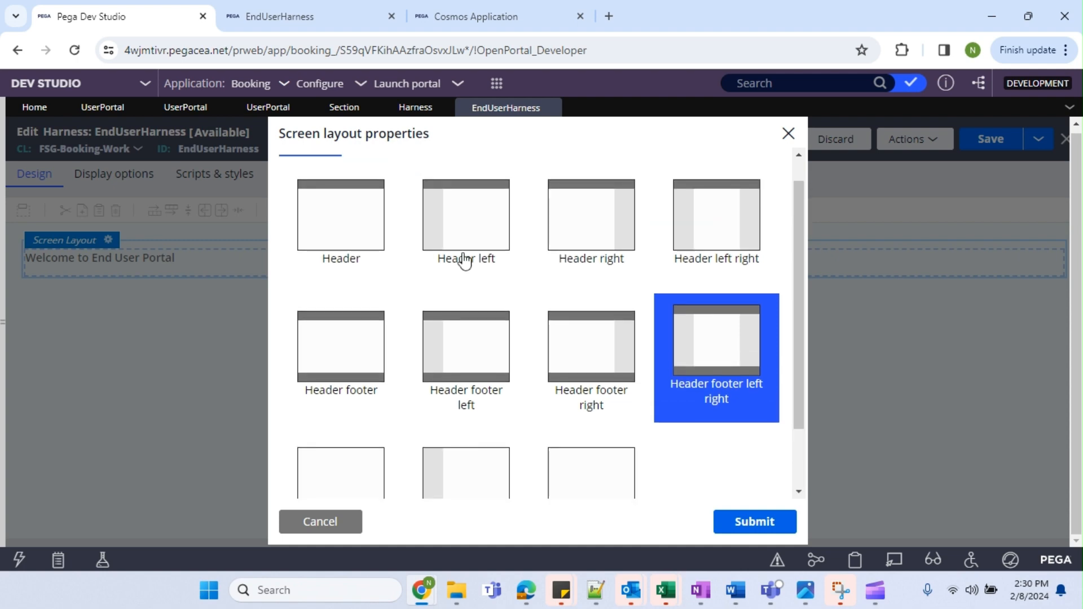
left_click(615, 218)
Apply the Header right layout to EndUserHarness and check the Welcome to End User Portal cell.
left_click(756, 521)
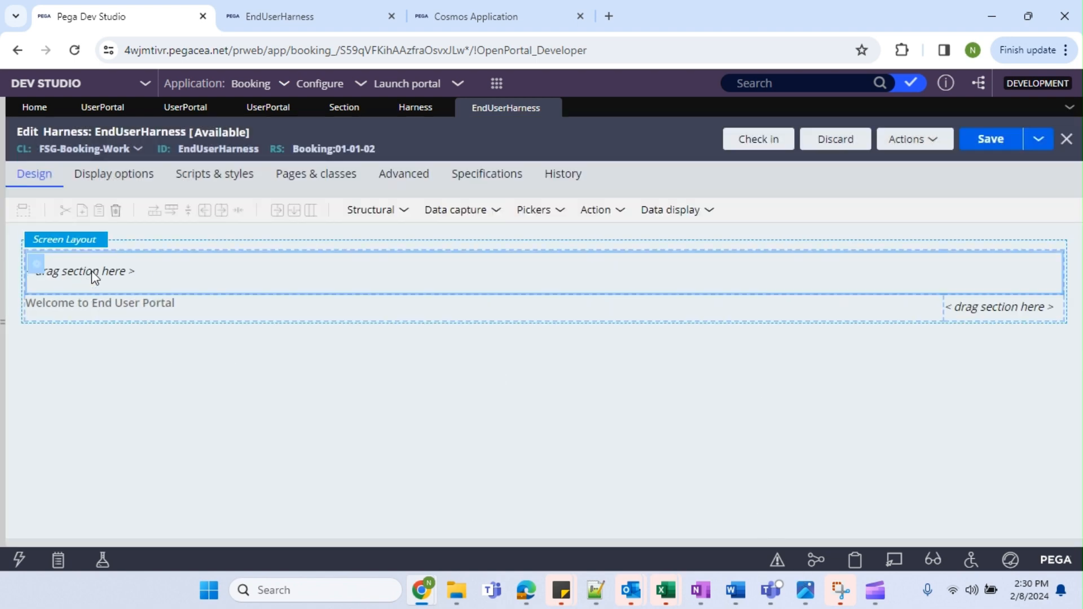
left_click(93, 307)
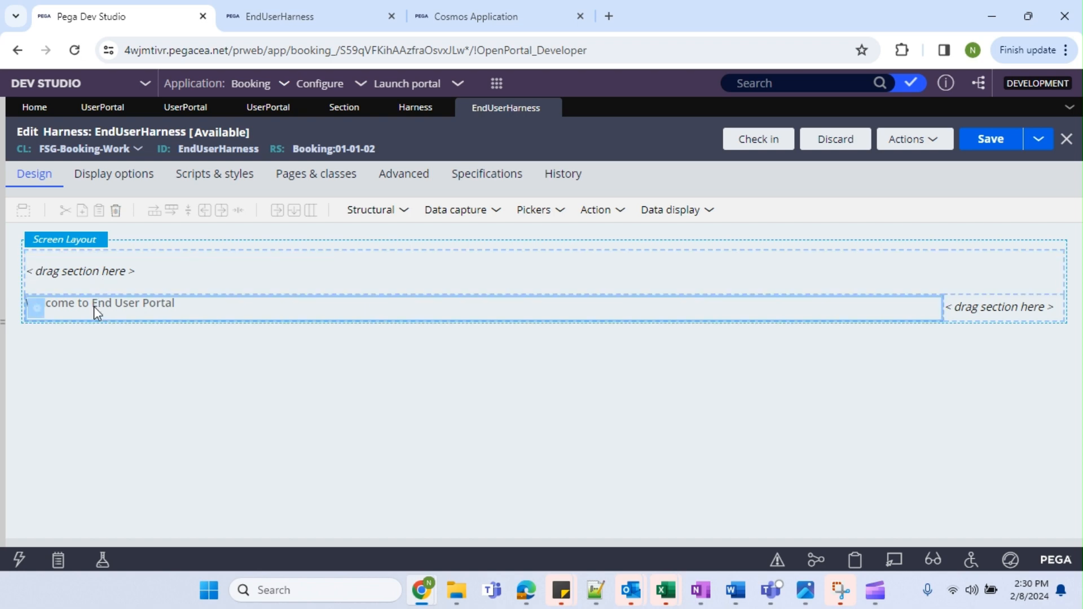
left_click(402, 112)
left_click(329, 110)
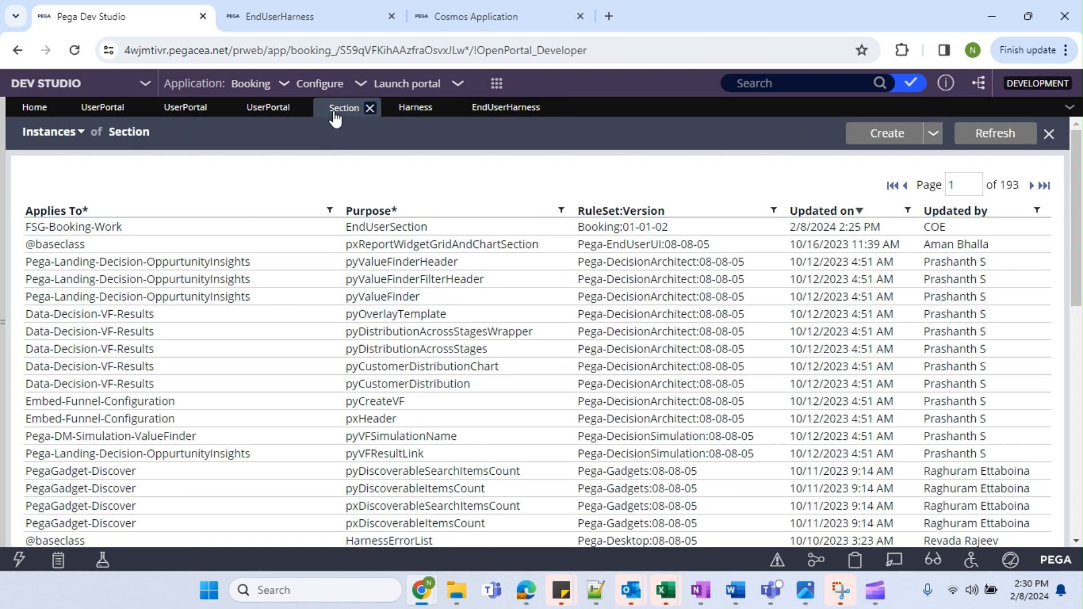
left_click(473, 115)
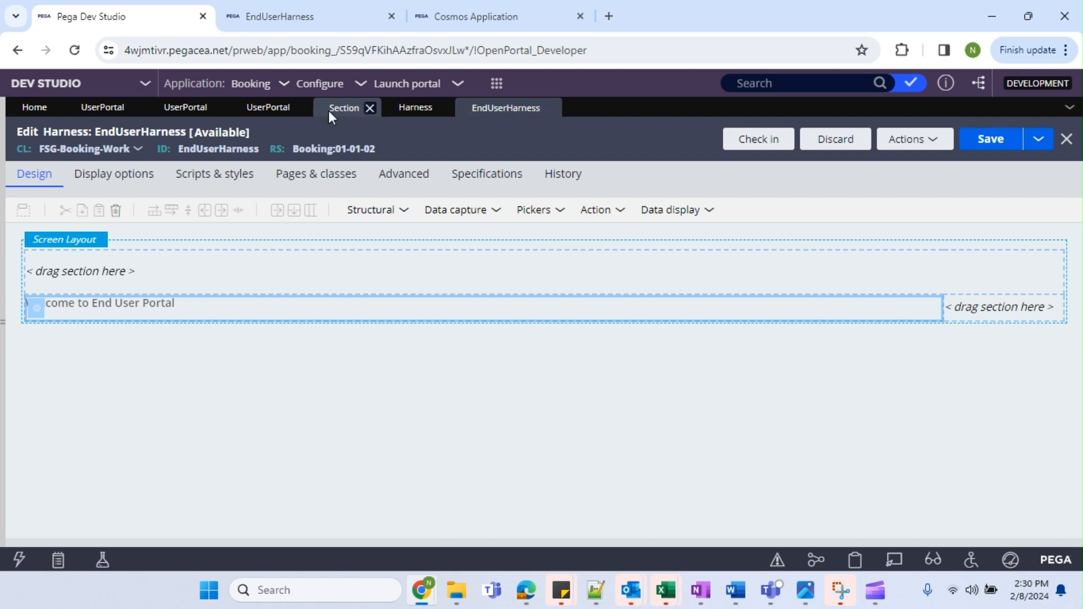
Close the section rules list and open the Cosmos Application UserPortal harness's layout settings.
left_click(354, 109)
left_click(372, 108)
left_click(271, 113)
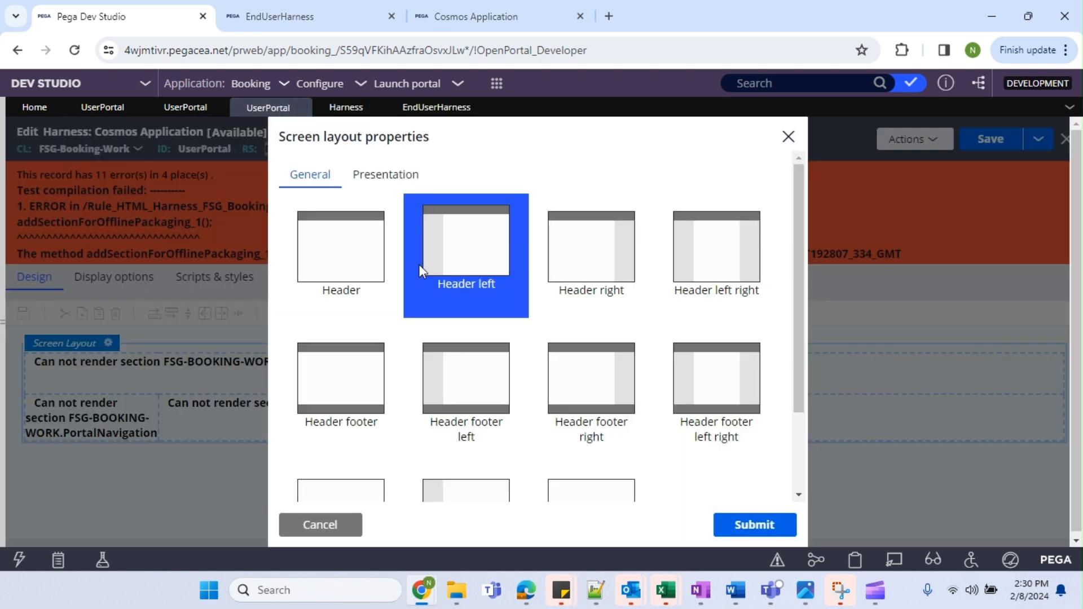
left_click(338, 528)
Open the portal top header cell's panel properties and discard the accidental new section form.
left_click(222, 381)
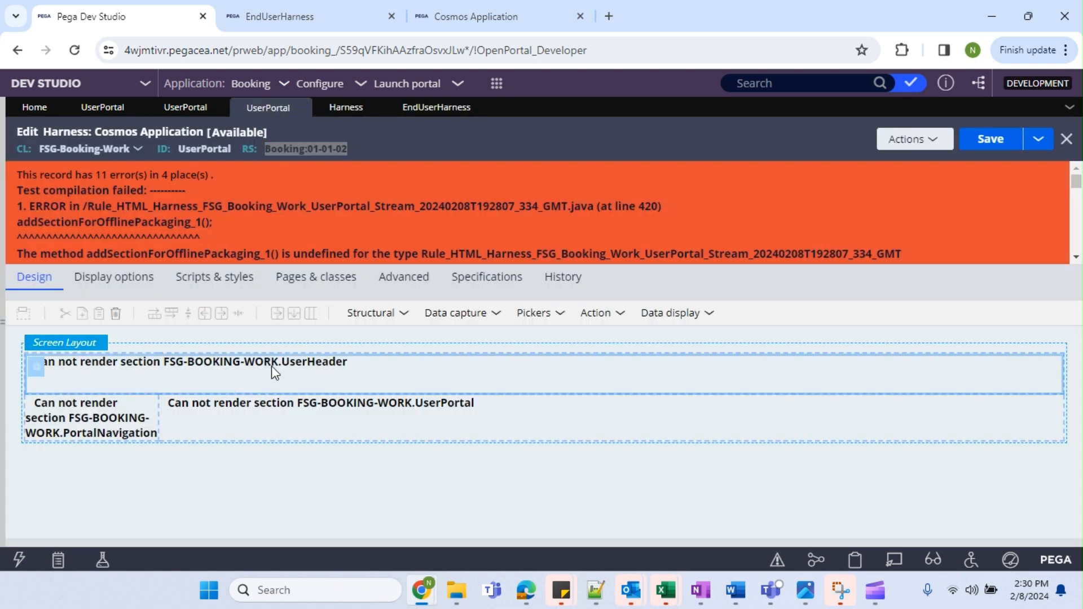
left_click(38, 367)
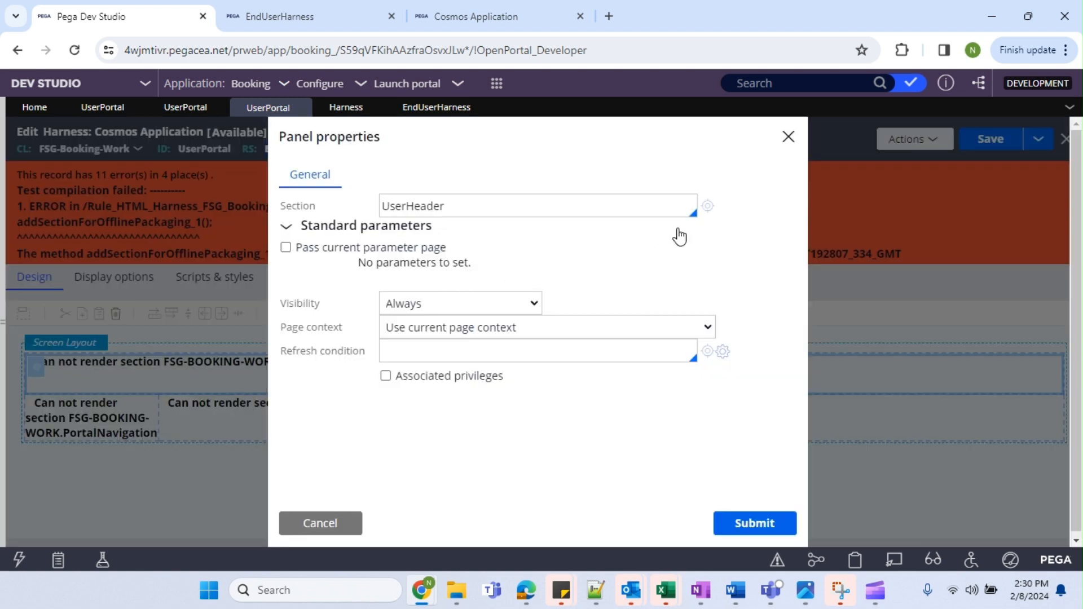
left_click(708, 207)
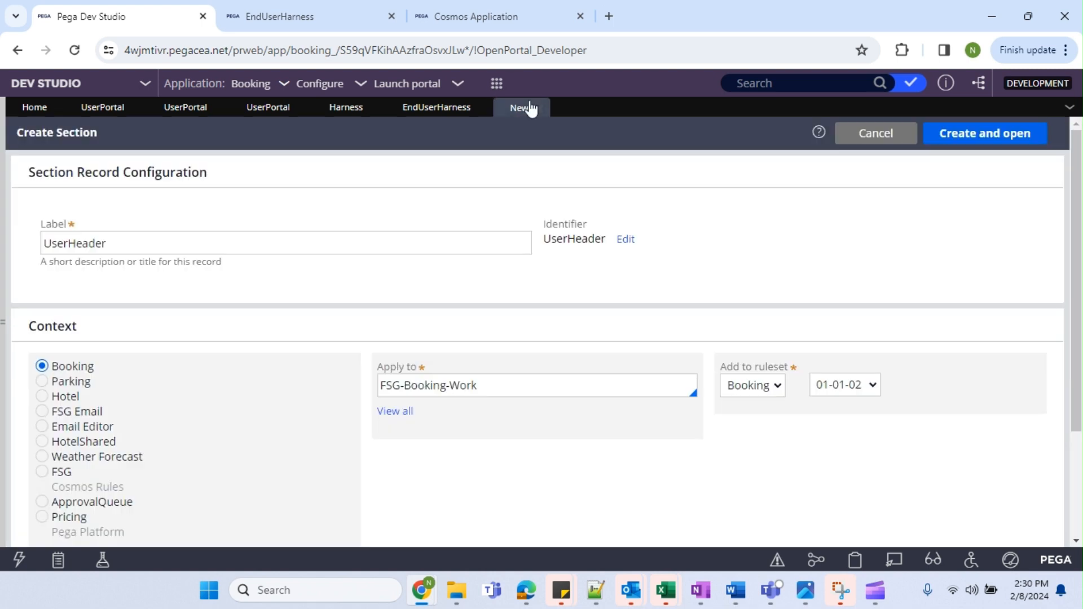
left_click(543, 109)
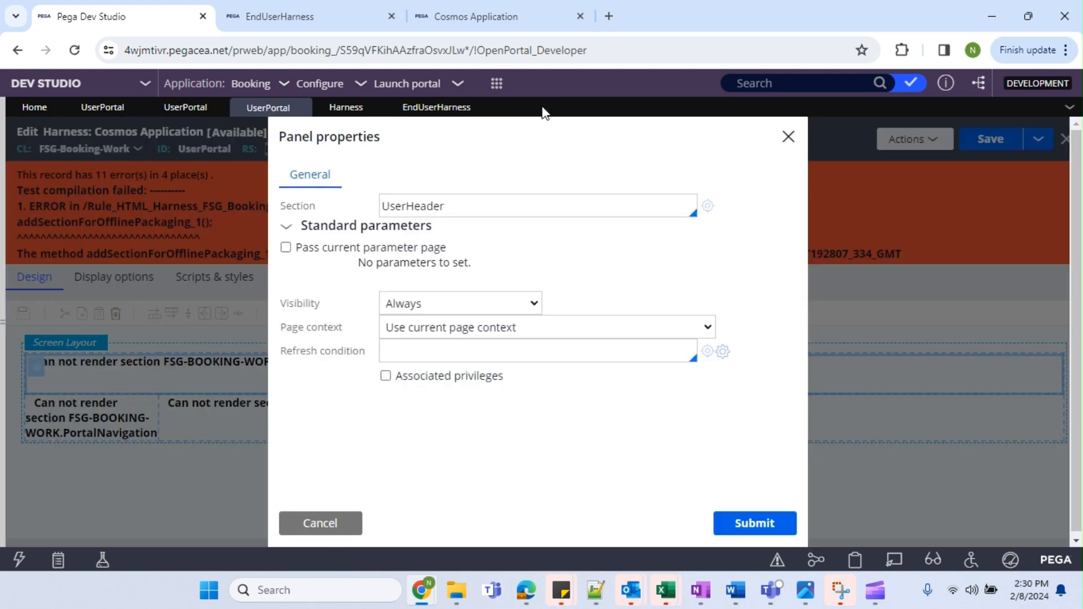
Search Dev Studio for UserHeader and open the Data-Portal UserHeader section rule.
double_click(432, 206)
key("ctrl+c")
left_click(811, 83)
key("ctrl+v")
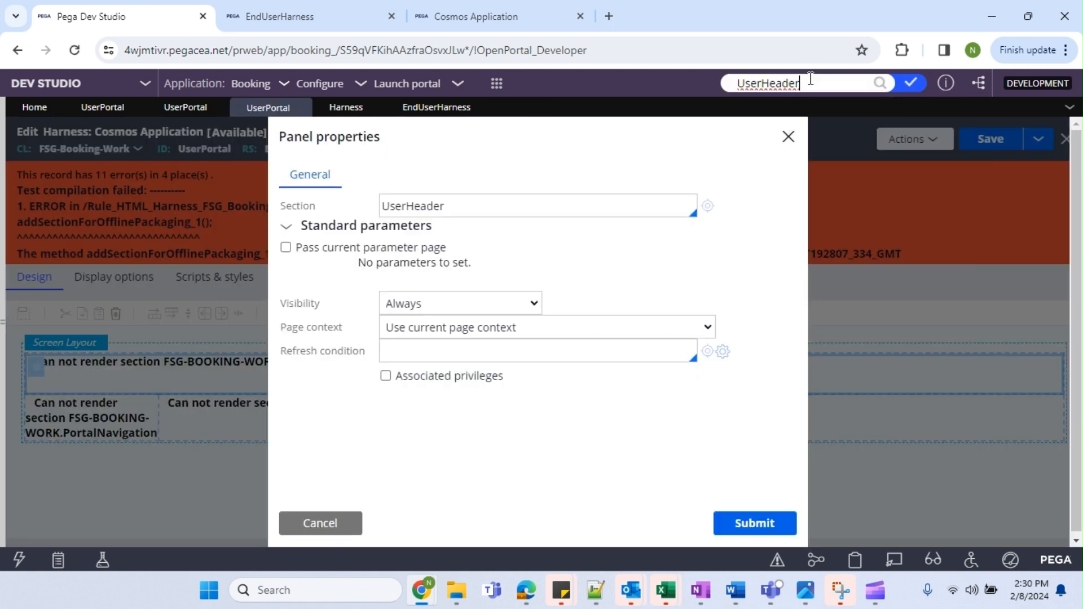
key("Return")
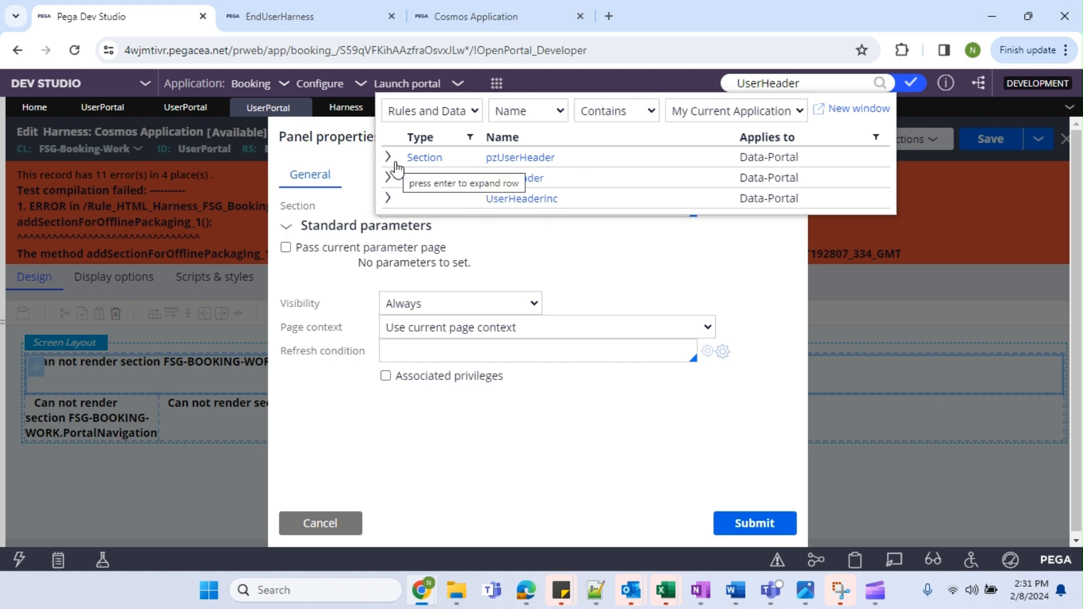
left_click(391, 180)
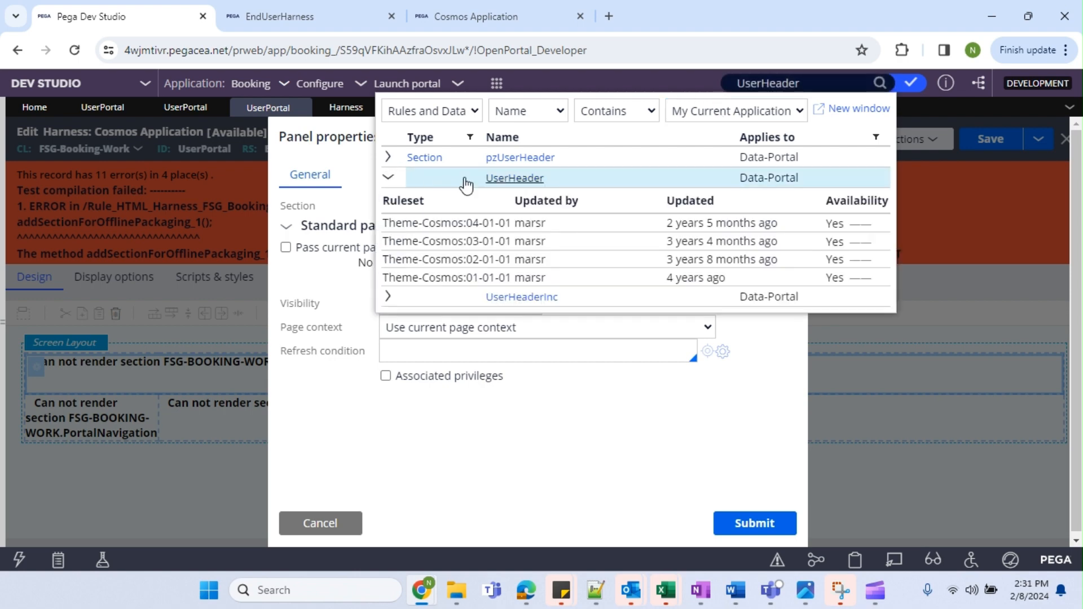
left_click(514, 177)
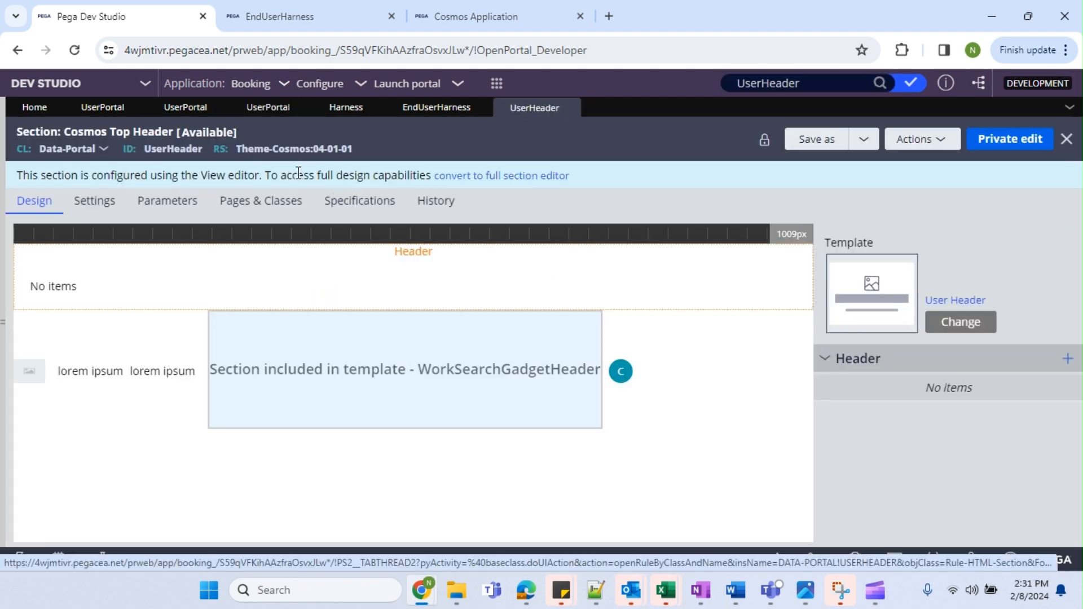
Convert the Cosmos Top Header section back to a normal full section.
left_click(509, 176)
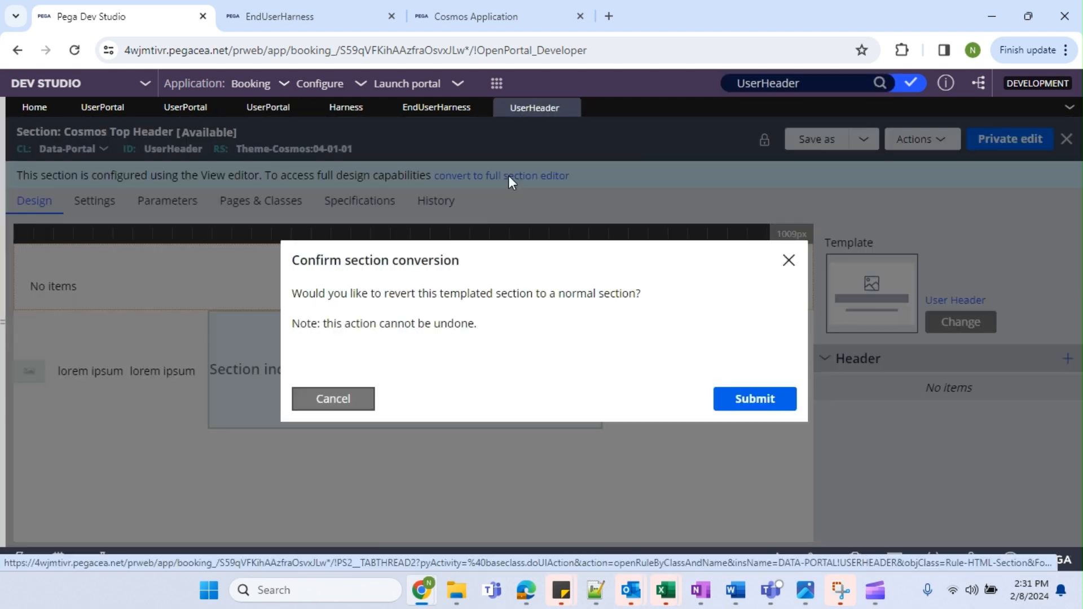
left_click(774, 390)
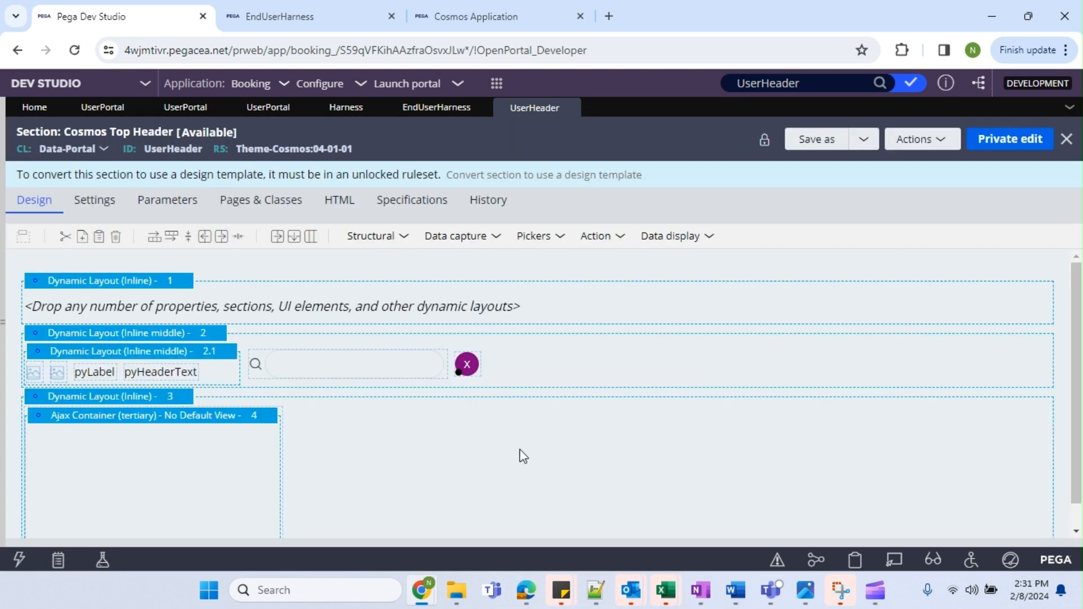
scroll(220, 389, "down", 1)
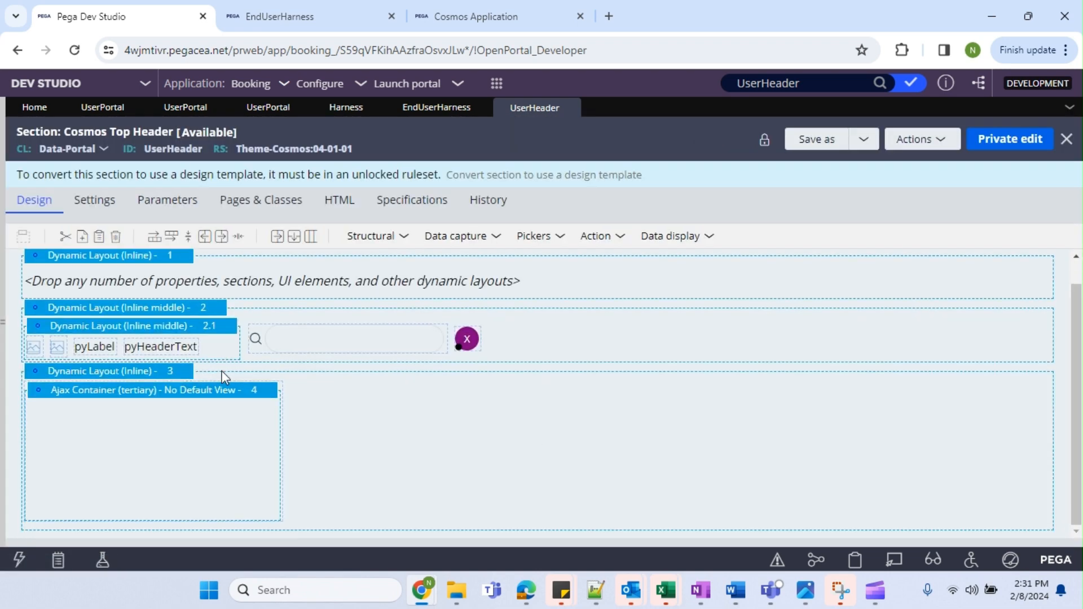
Save a copy applied to FSG-Booking-Work in Booking 01-01-02 and open it.
left_click(816, 145)
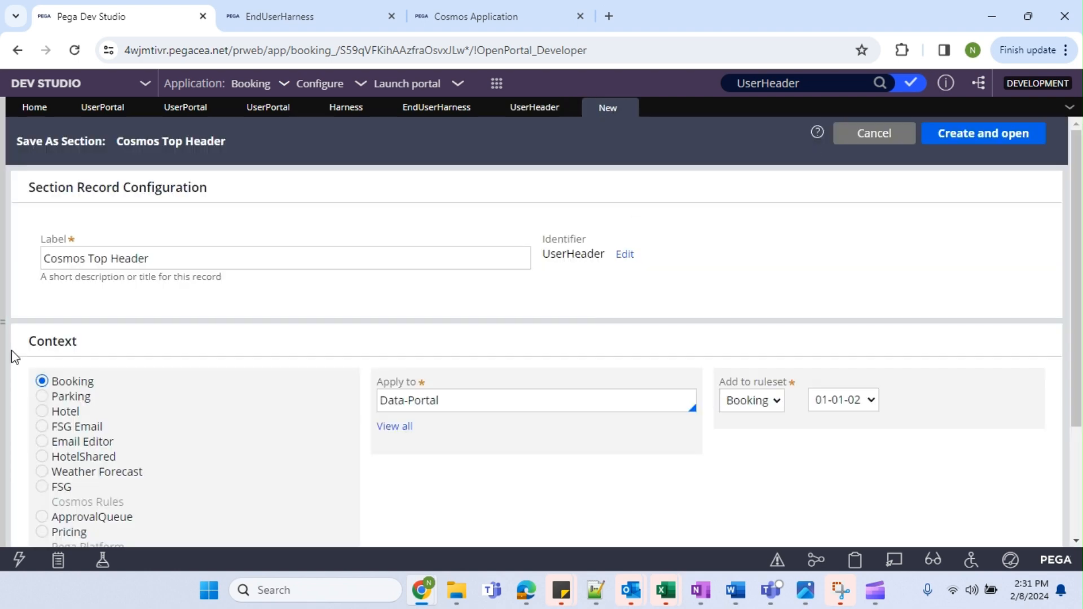
left_click(418, 392)
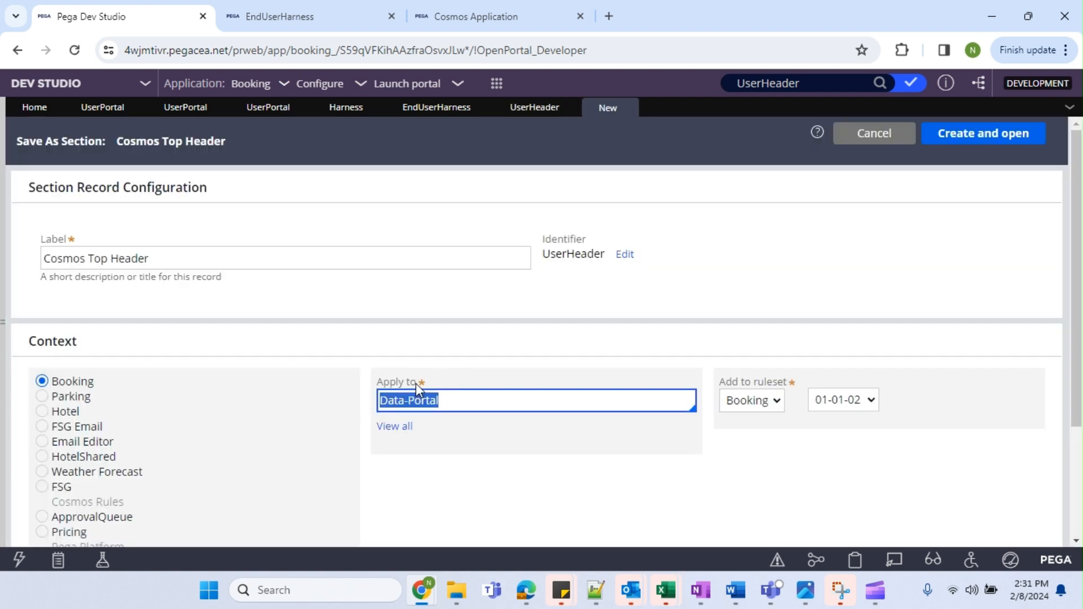
type("FSG")
key("Down")
key("Down")
key("Down")
key("Down")
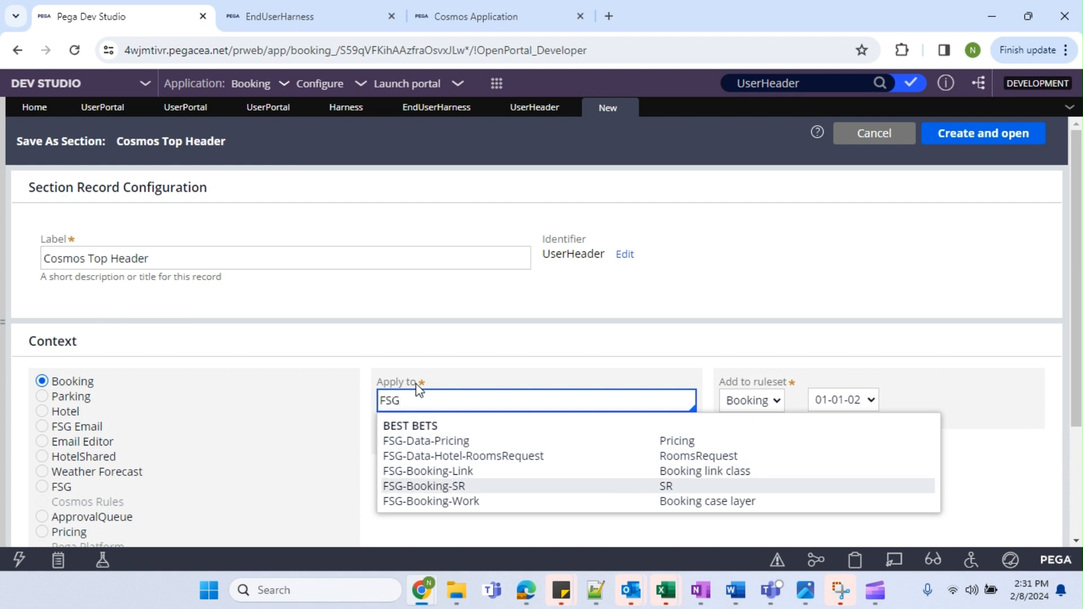
key("Down")
key("Return")
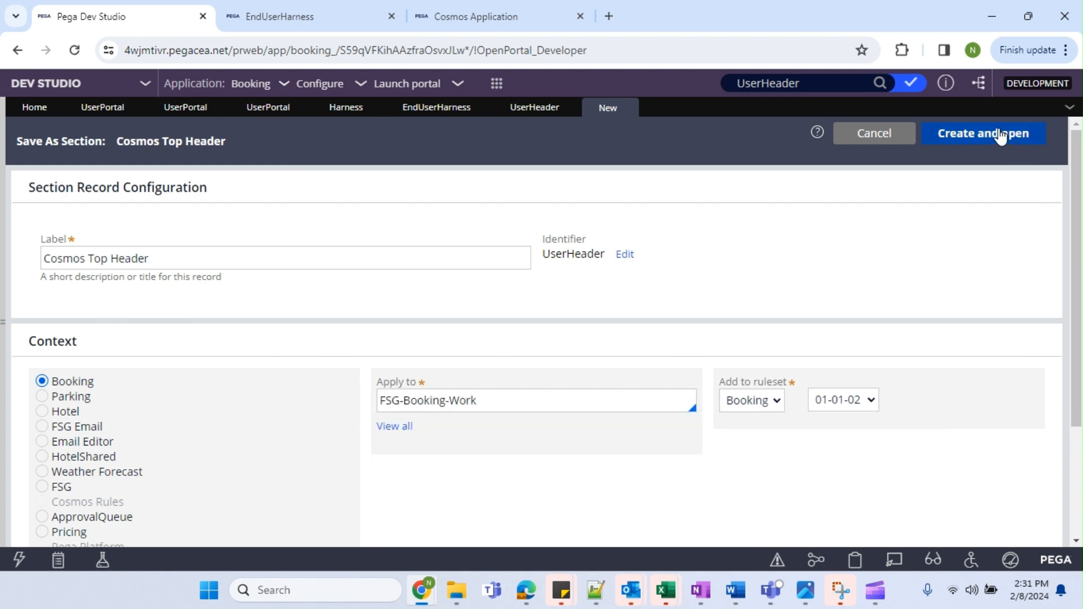
left_click(1000, 137)
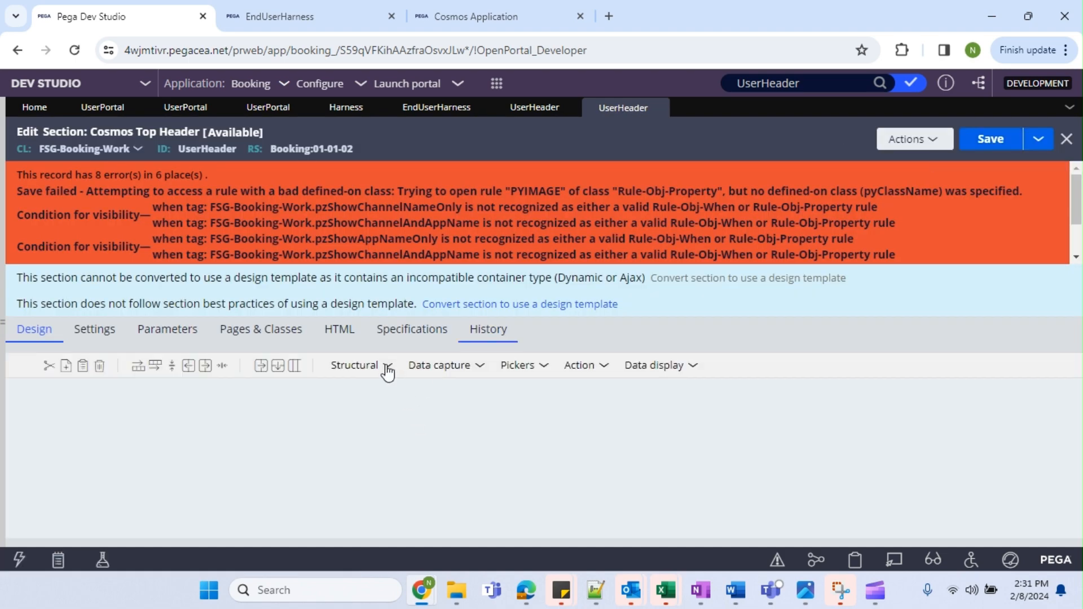
Close the failed FSG-Booking-Work UserHeader copy and return to the original Cosmos Top Header.
scroll(303, 463, "down", 5)
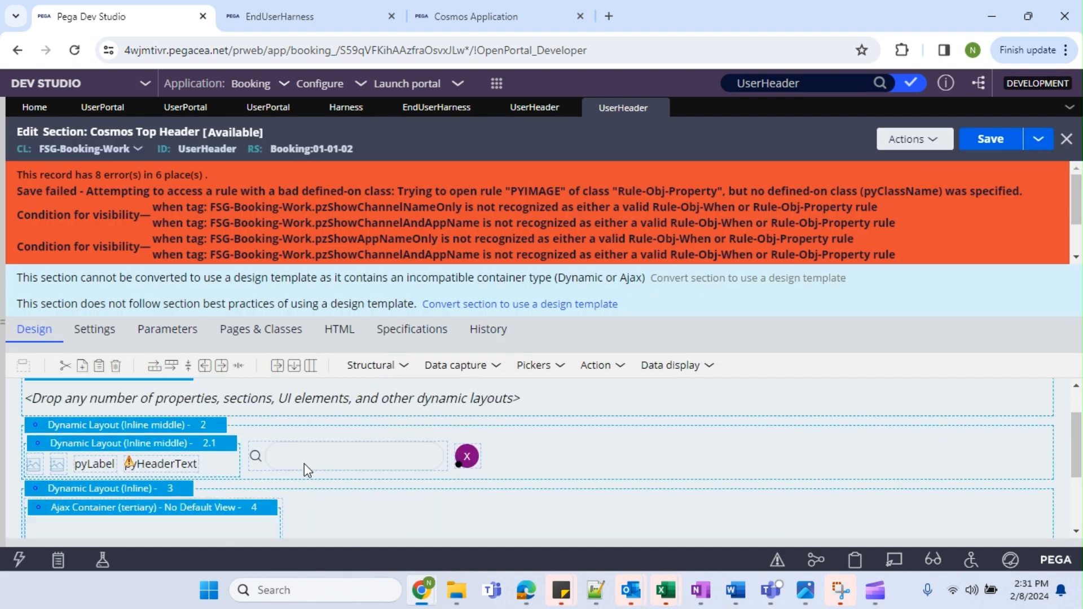
scroll(303, 463, "up", 5)
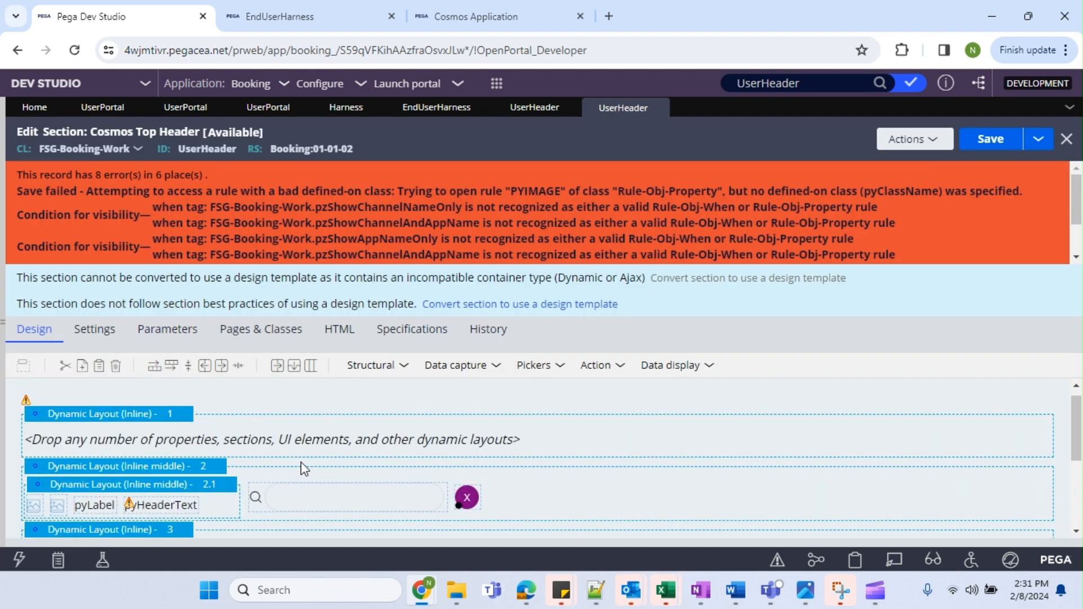
left_click(658, 108)
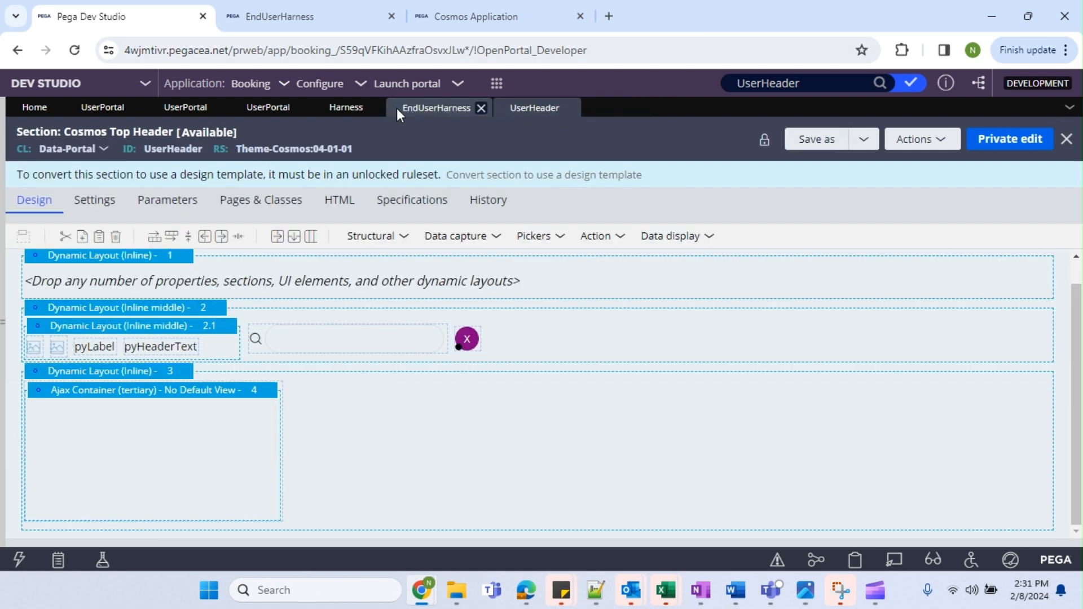
left_click(445, 108)
left_click(524, 109)
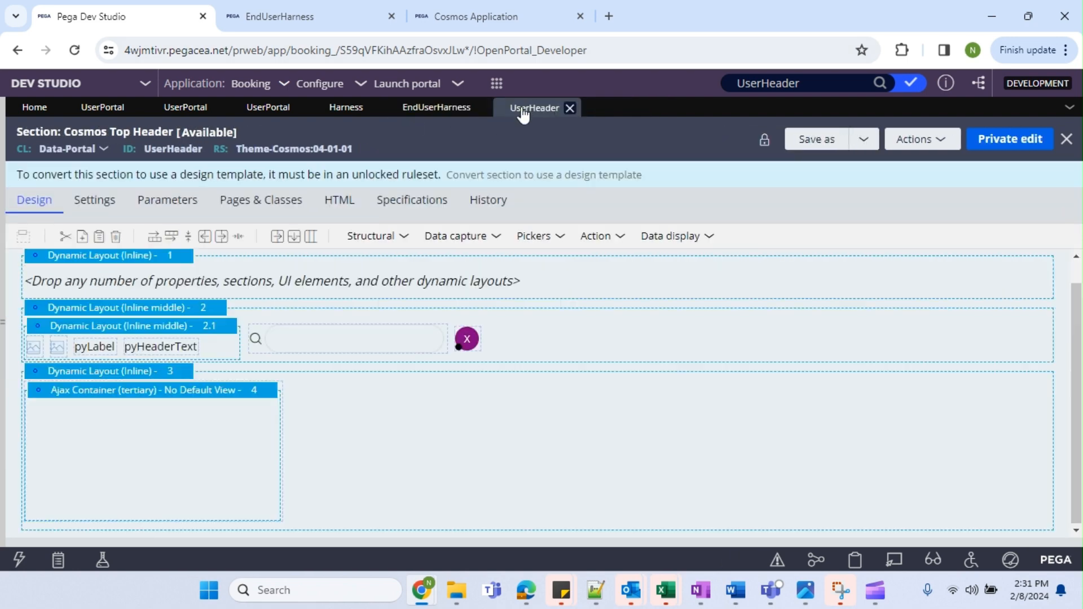
Save a Cosmos Top Header copy on Data-Portal in Booking 01-01-02.
left_click(810, 139)
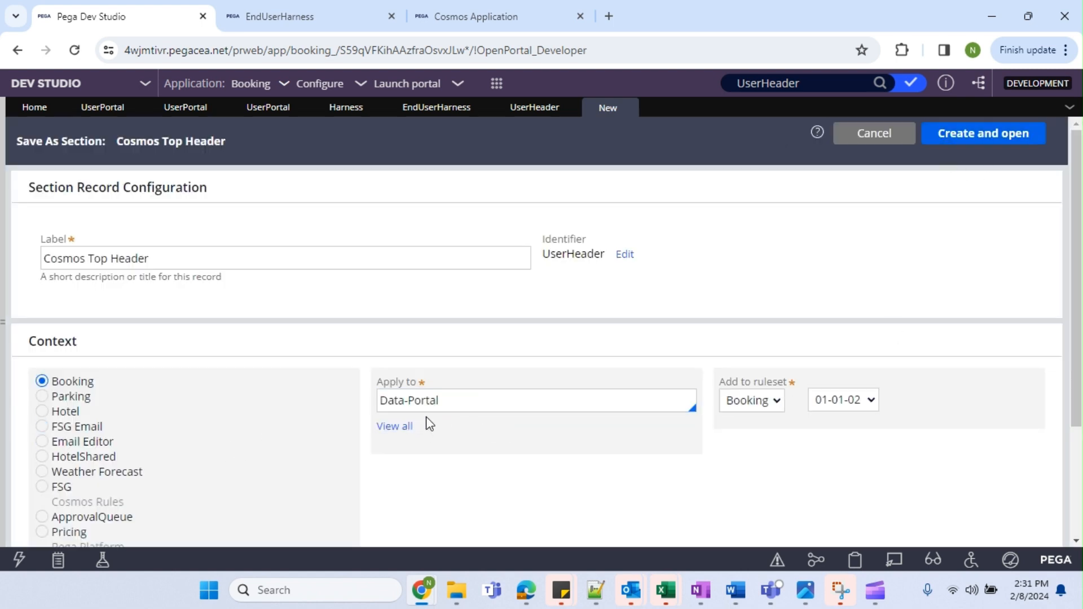
left_click(953, 134)
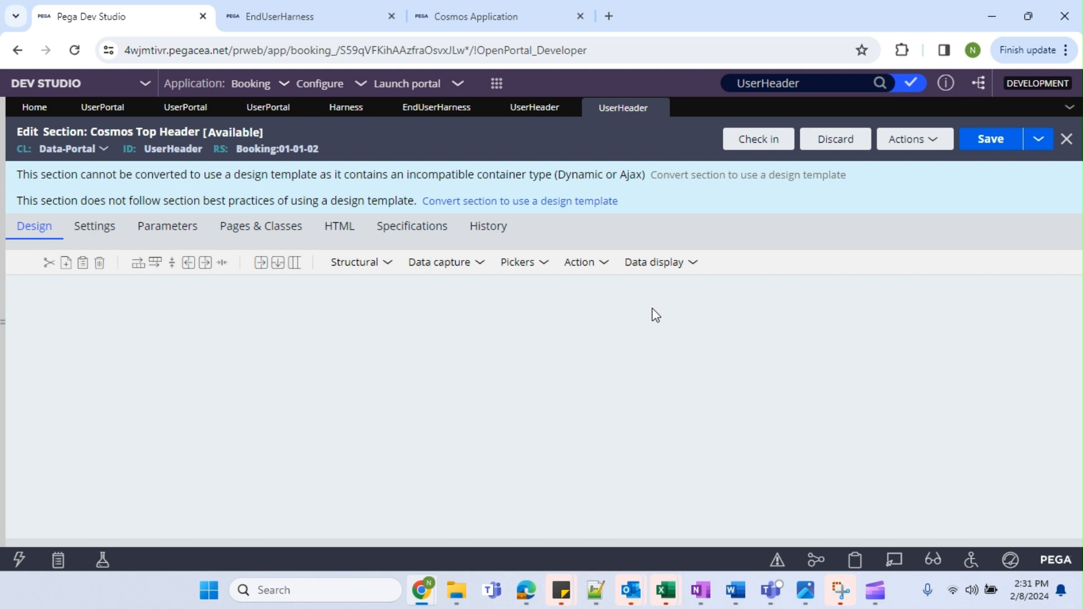
left_click(1002, 144)
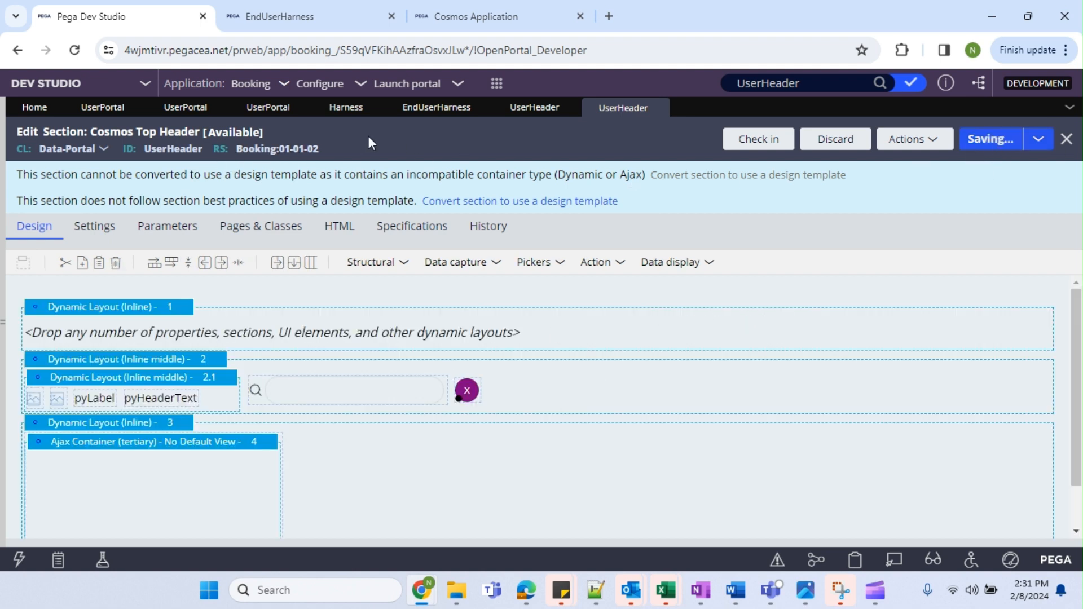
left_click(416, 113)
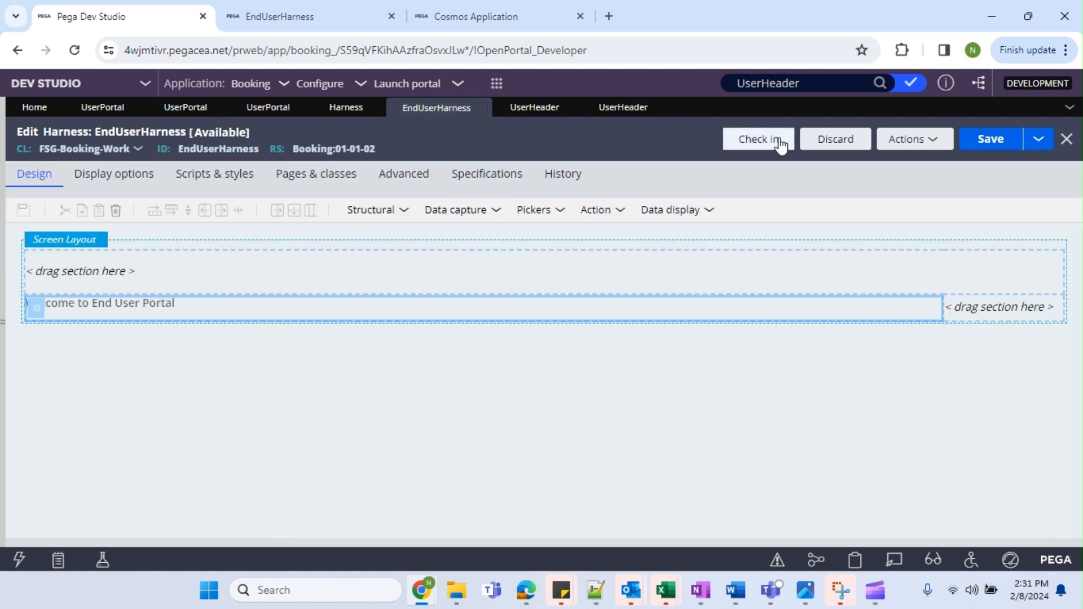
Save a copy of EndUserHarness applying to Data-Portal and open it.
left_click(1039, 138)
left_click(1038, 139)
left_click(1010, 163)
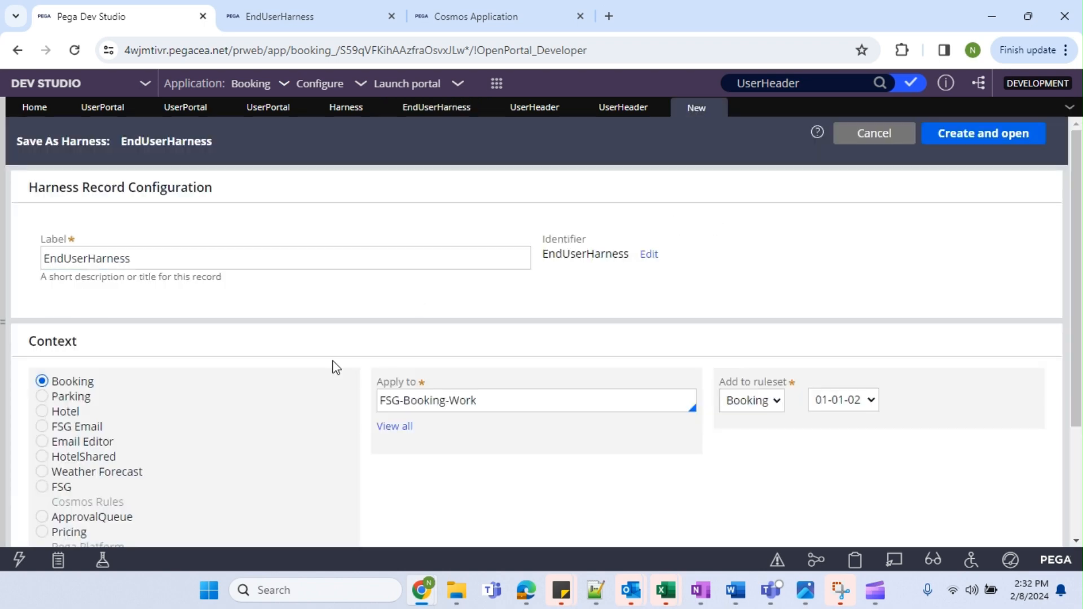
left_click(503, 404)
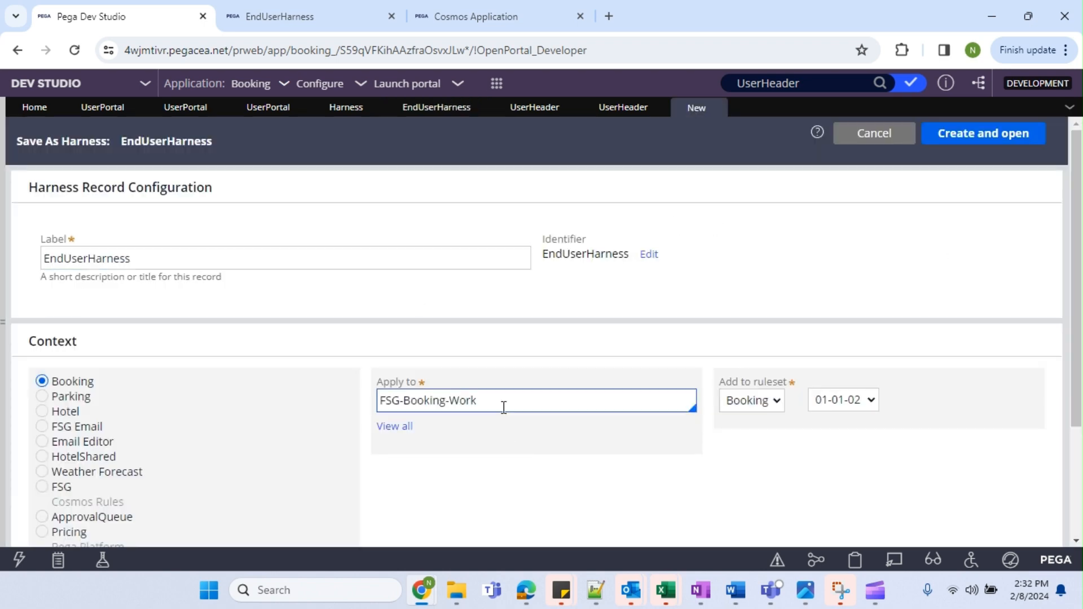
key("ctrl+a")
type("D")
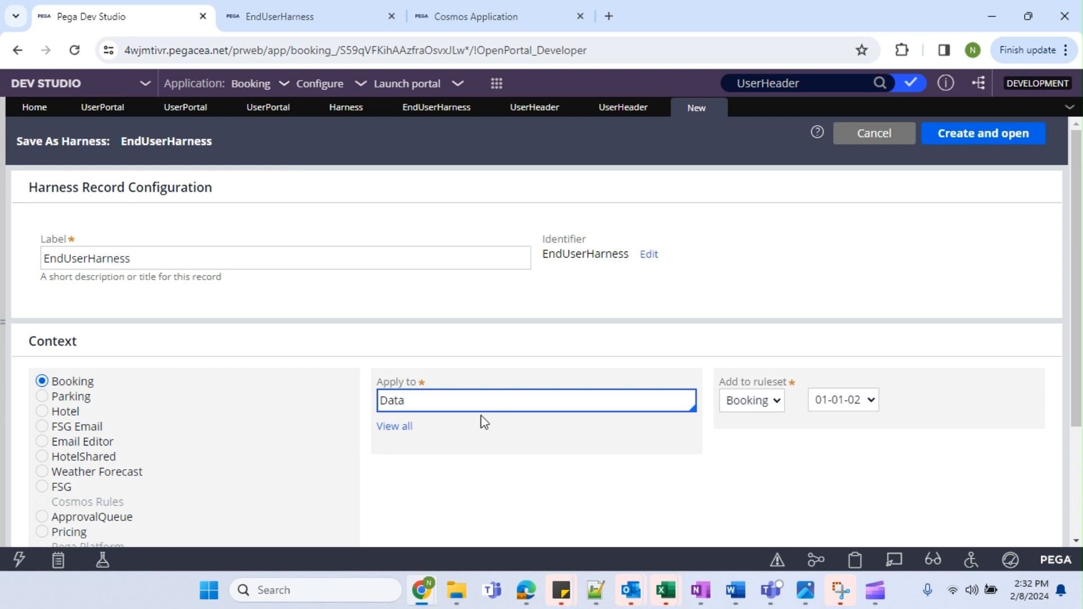
type("atap")
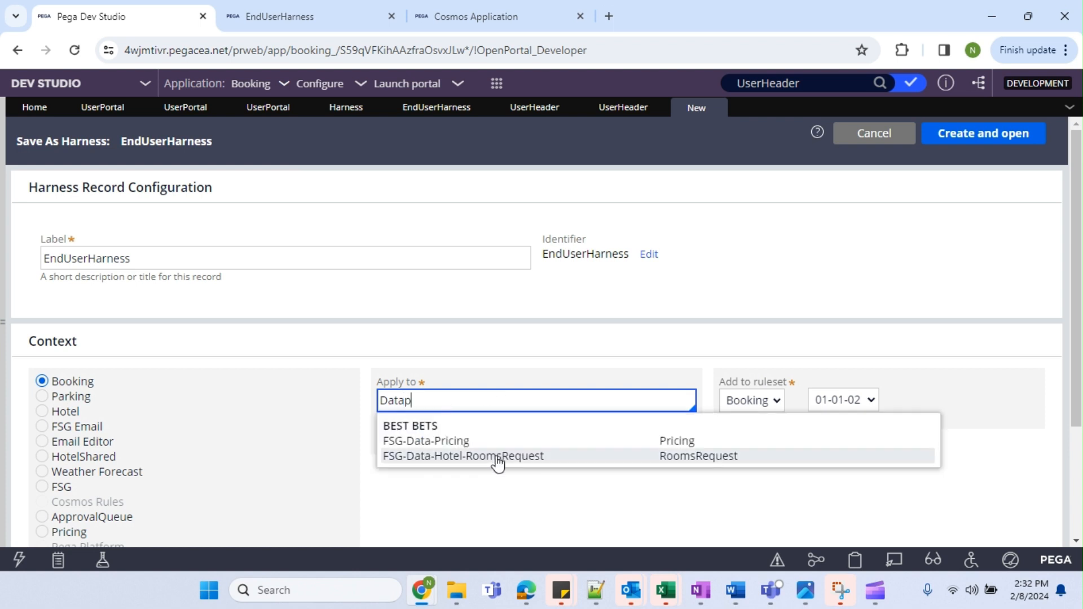
key("BackSpace")
type("-po")
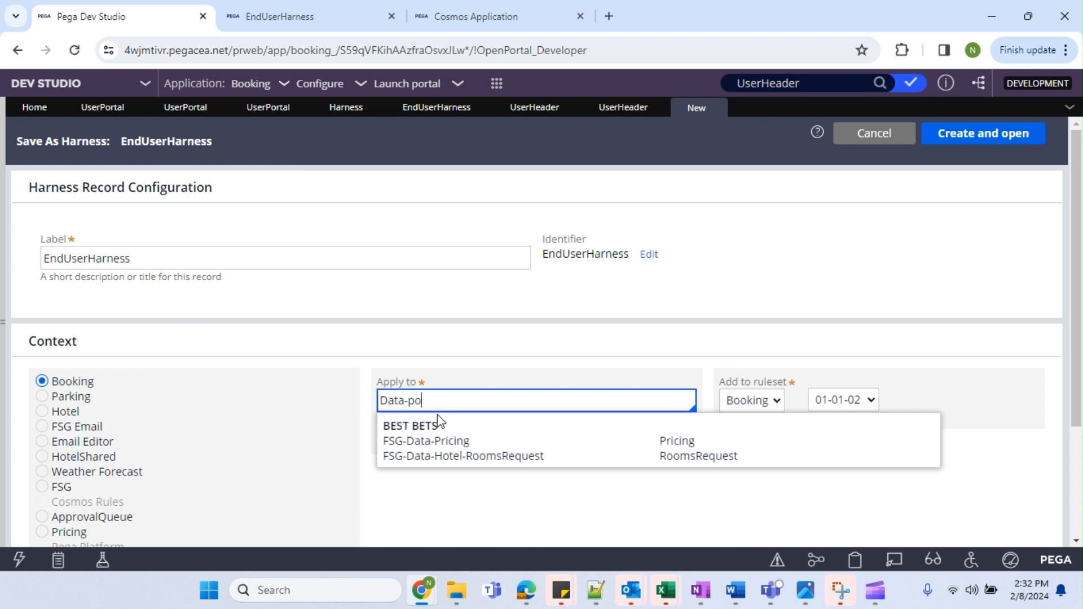
type("rtal")
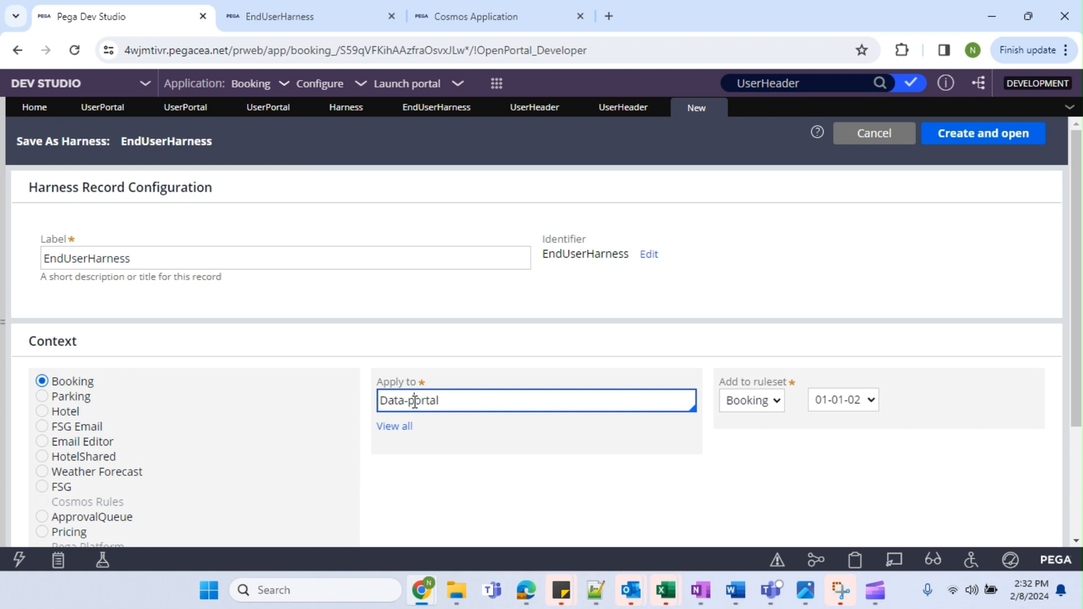
type("P")
left_click(963, 137)
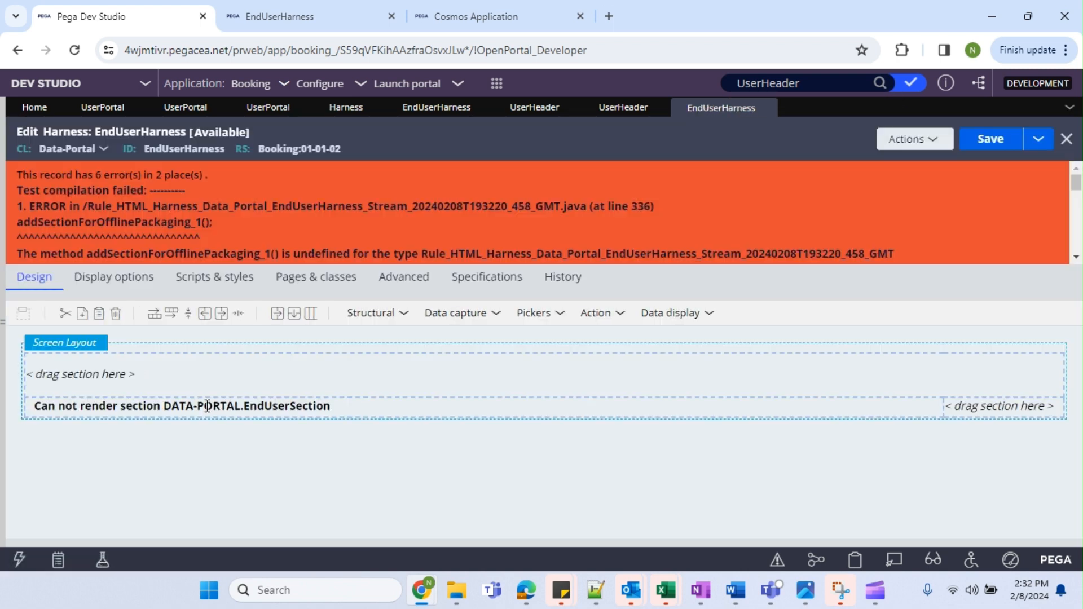
Select the empty top region of the harness and show the Structural elements list.
left_click(127, 376)
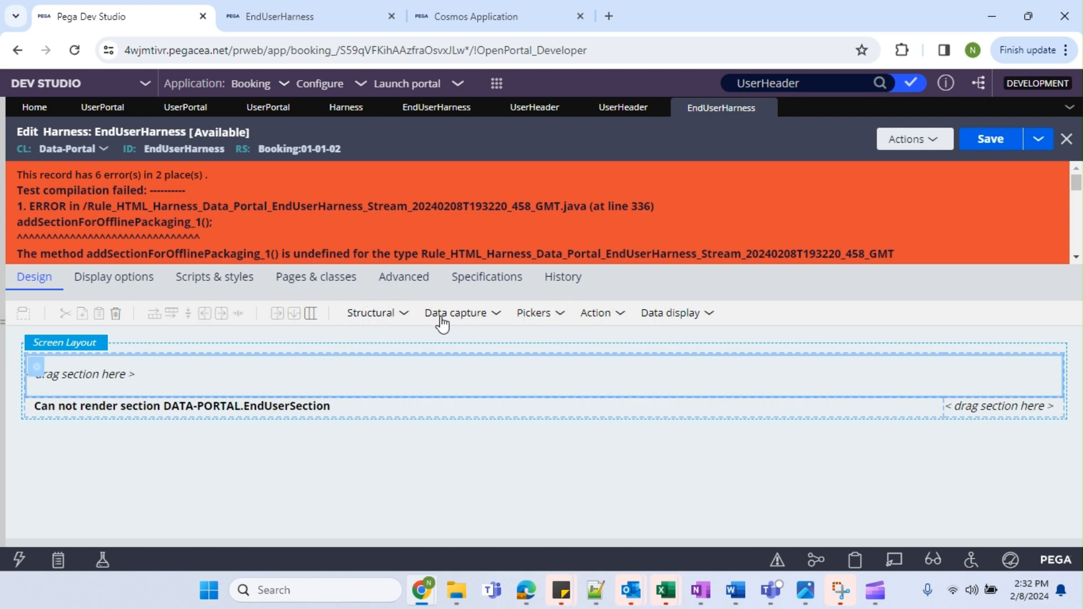
left_click(367, 313)
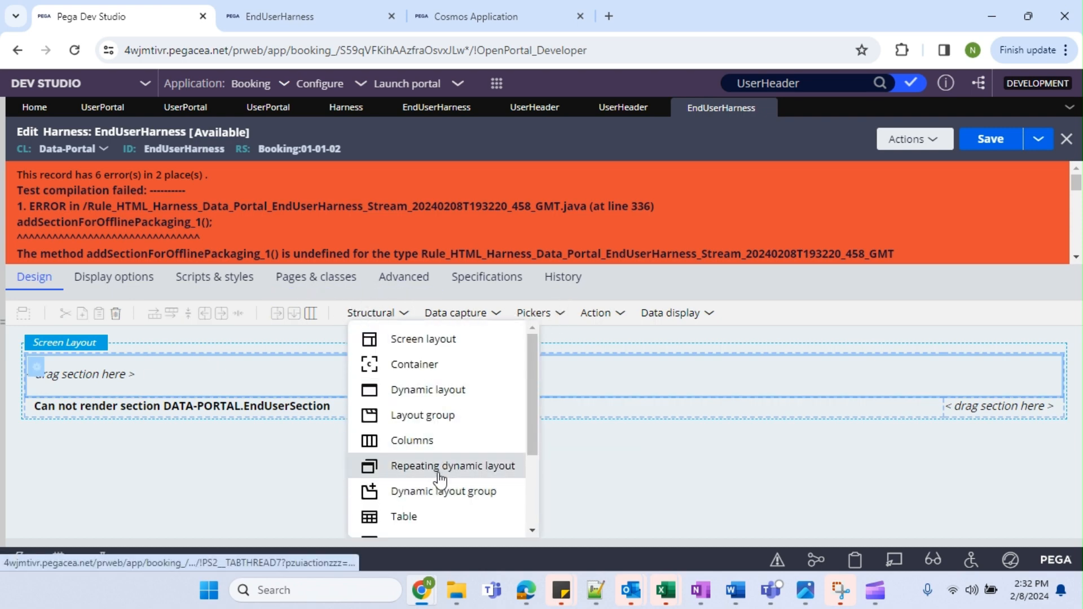
scroll(435, 474, "down", 3)
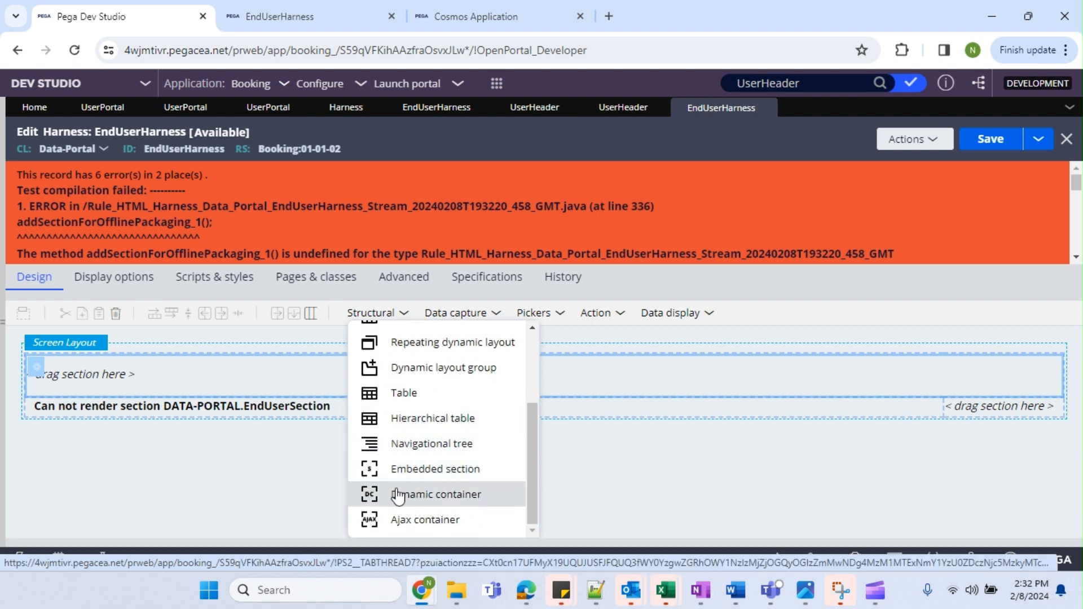
Embed the UserHeader section in the top region using the current page context, then save.
left_click_drag(408, 473, 208, 375)
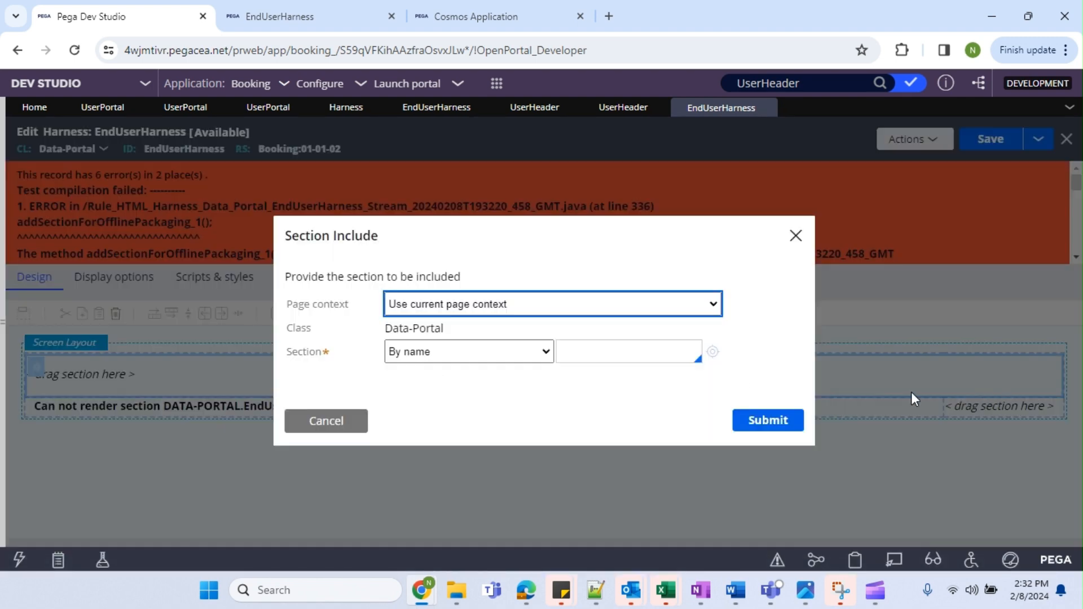
left_click(505, 305)
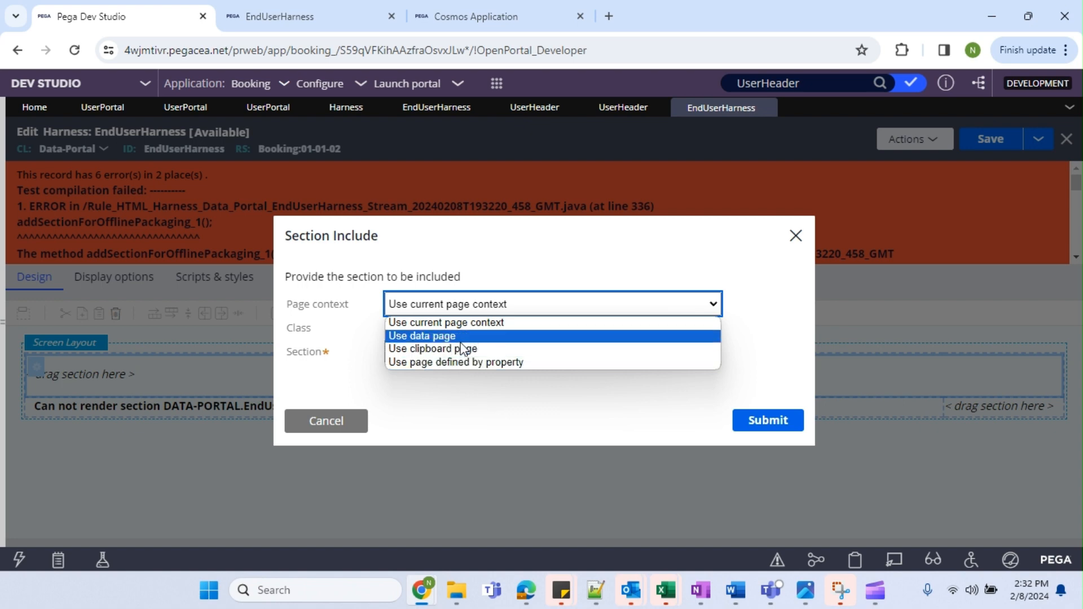
left_click(449, 408)
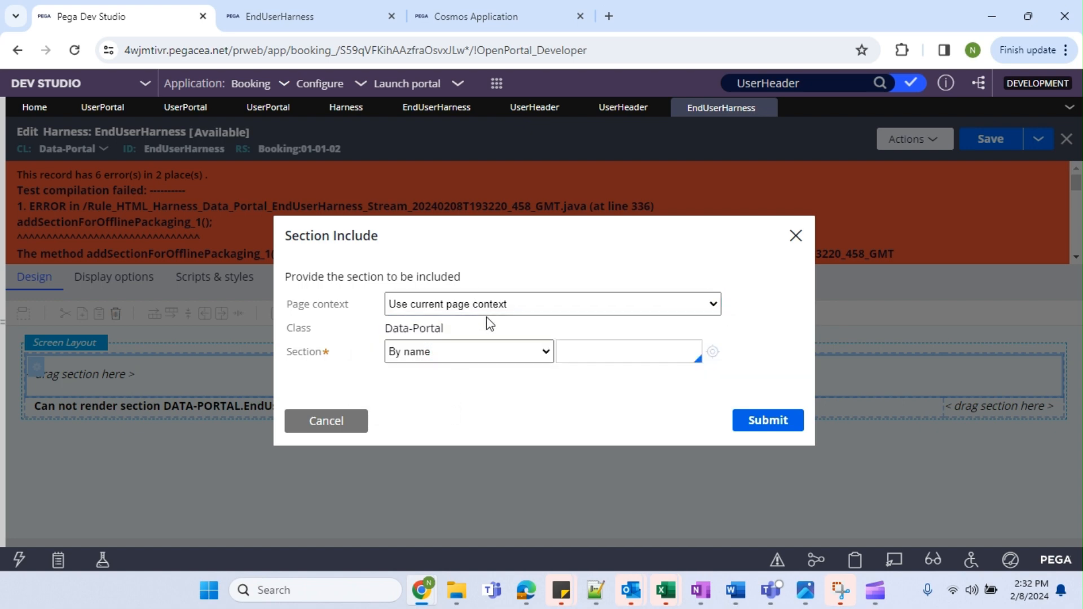
left_click(574, 354)
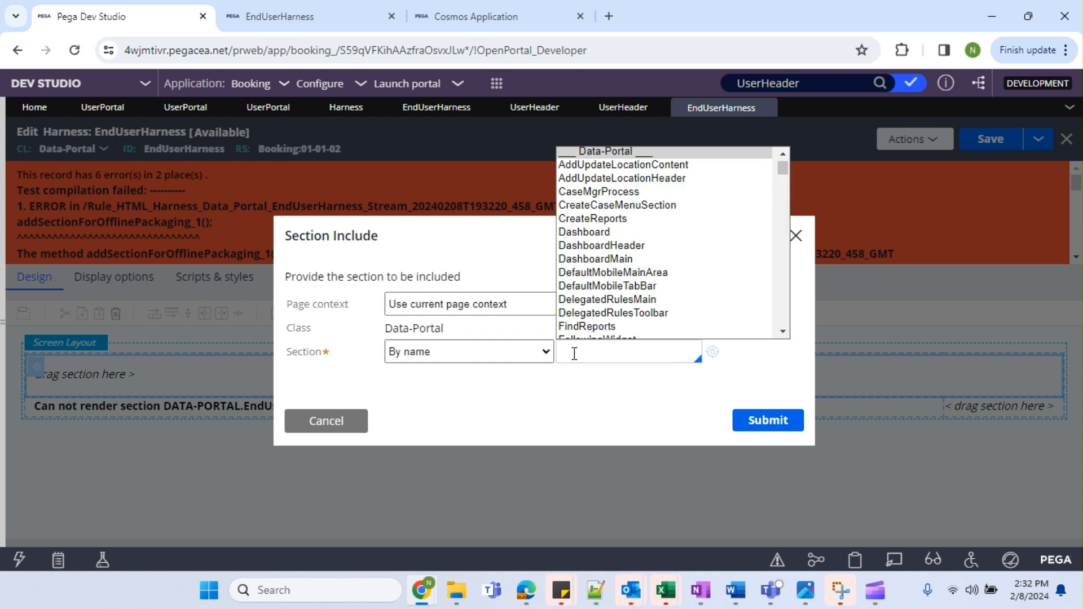
type("User")
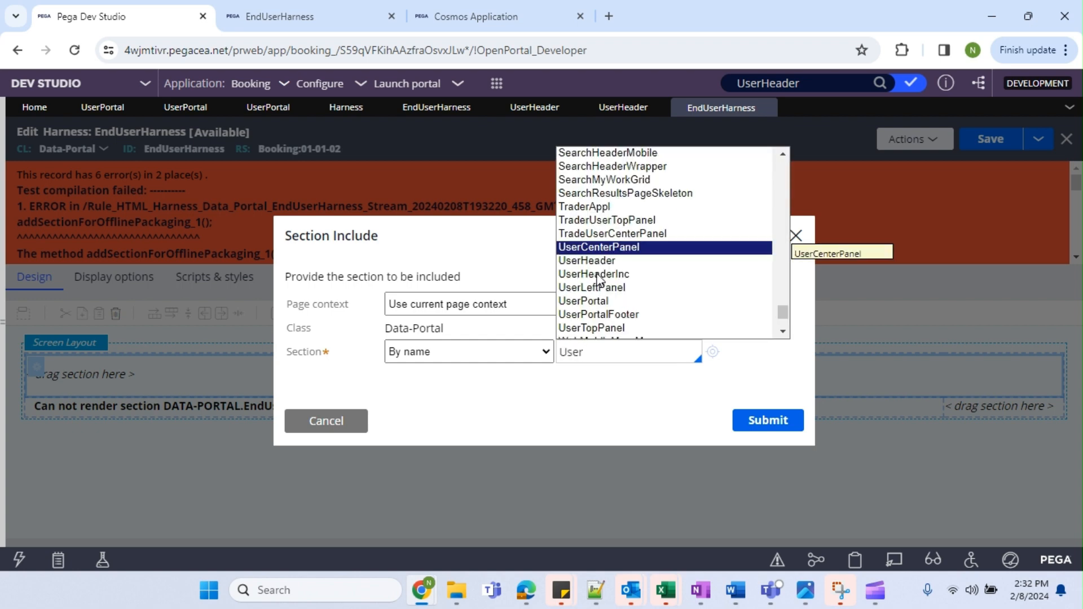
left_click(618, 262)
left_click(796, 424)
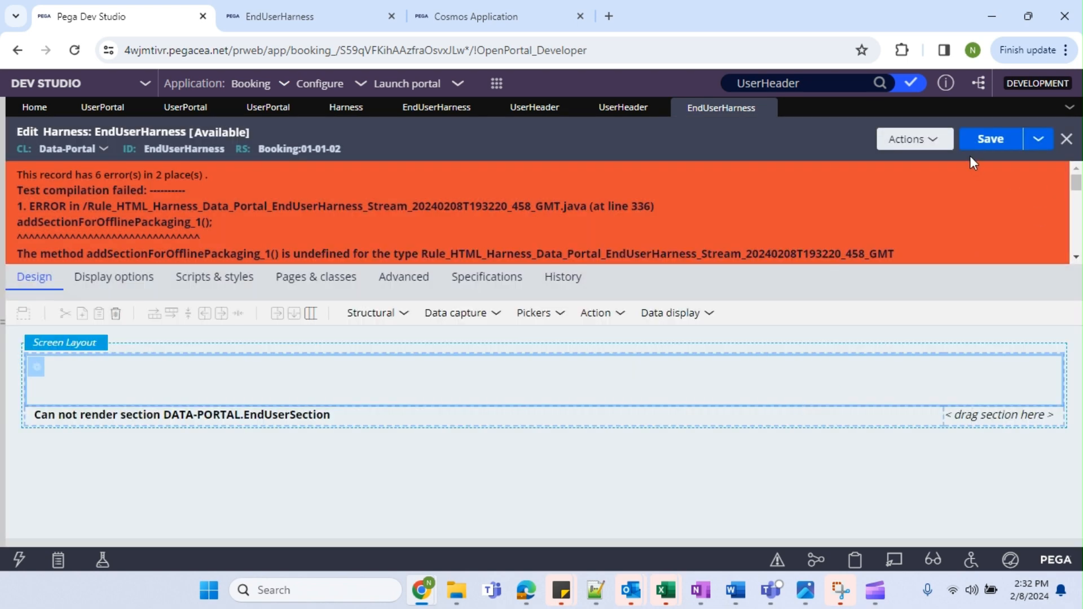
left_click(979, 142)
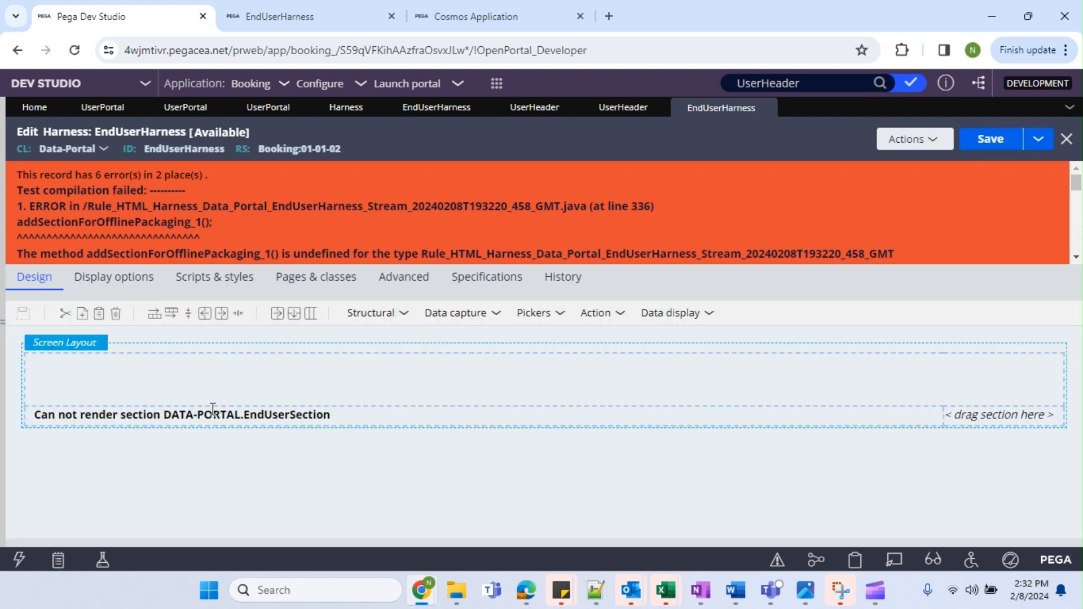
Select the unrenderable section and check out the EndUserHarness harness.
left_click(197, 423)
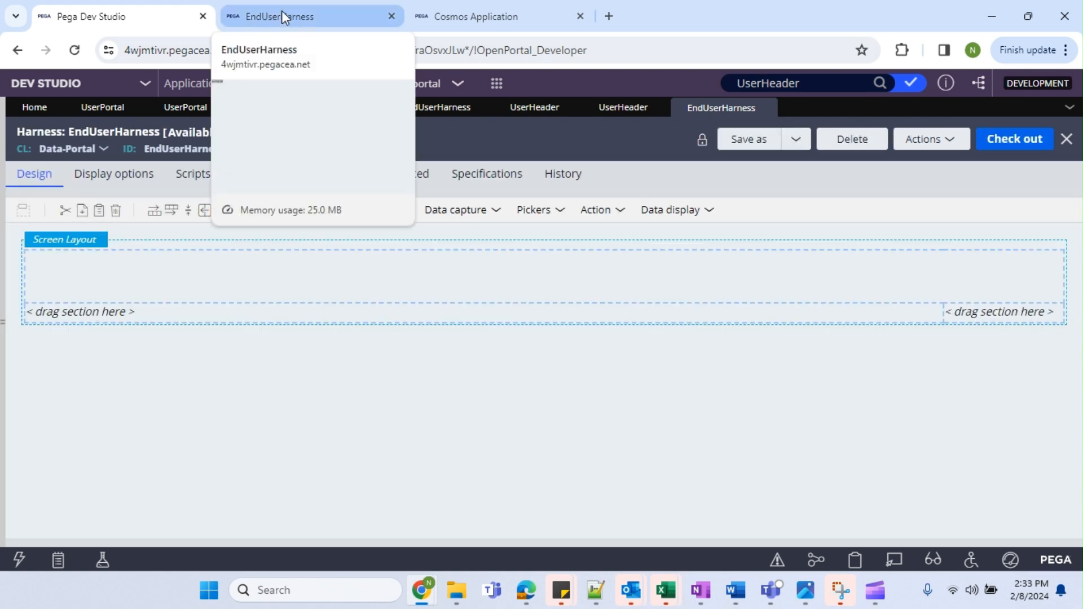
left_click(1000, 145)
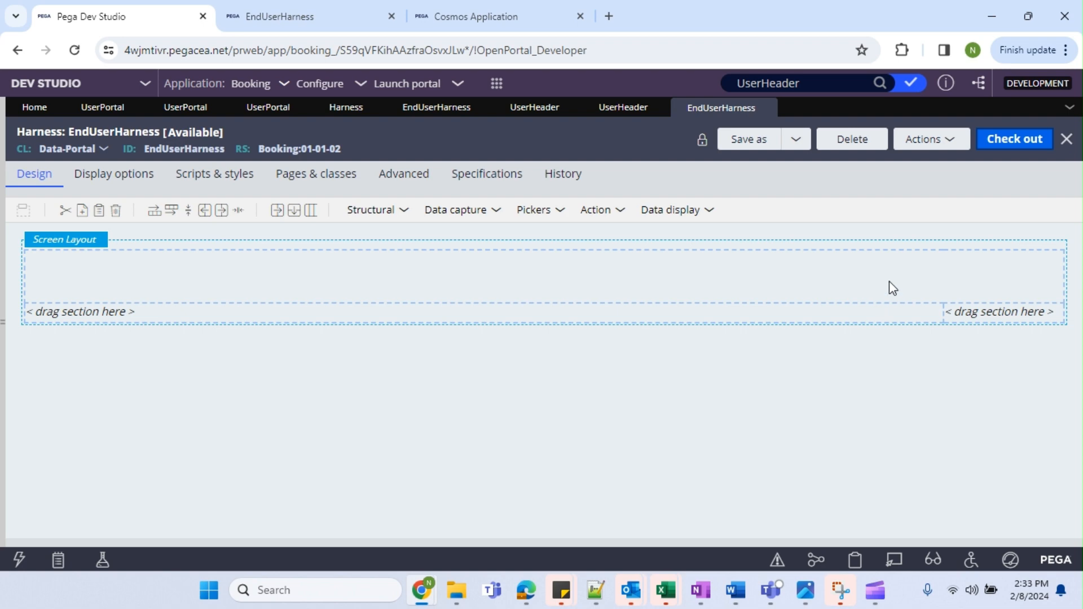
left_click(1003, 141)
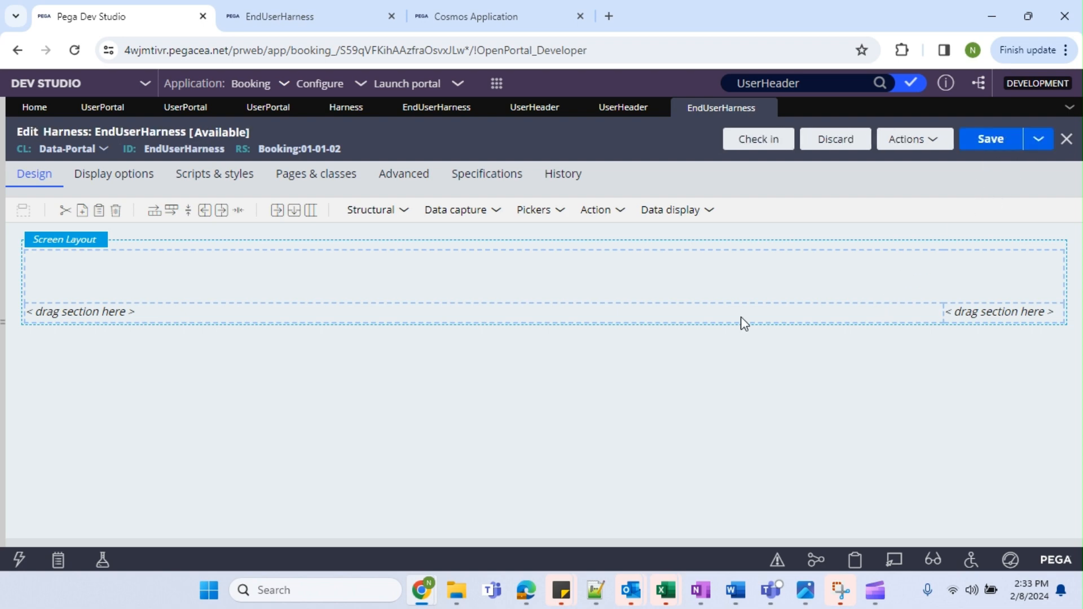
Embed the UserHeader section in the top panel and save the harness.
left_click(388, 212)
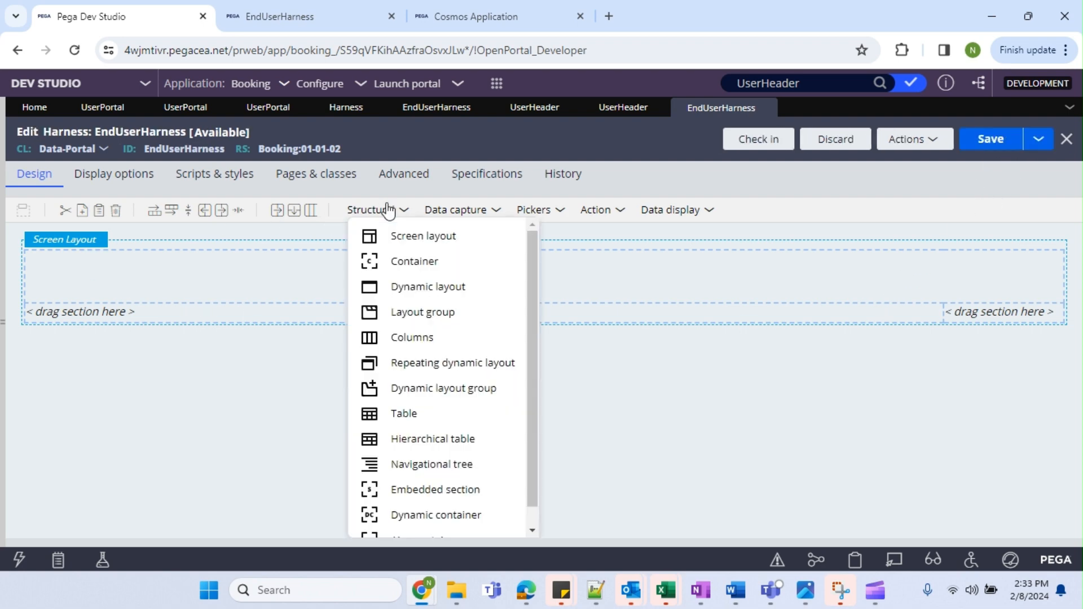
left_click_drag(424, 462, 198, 277)
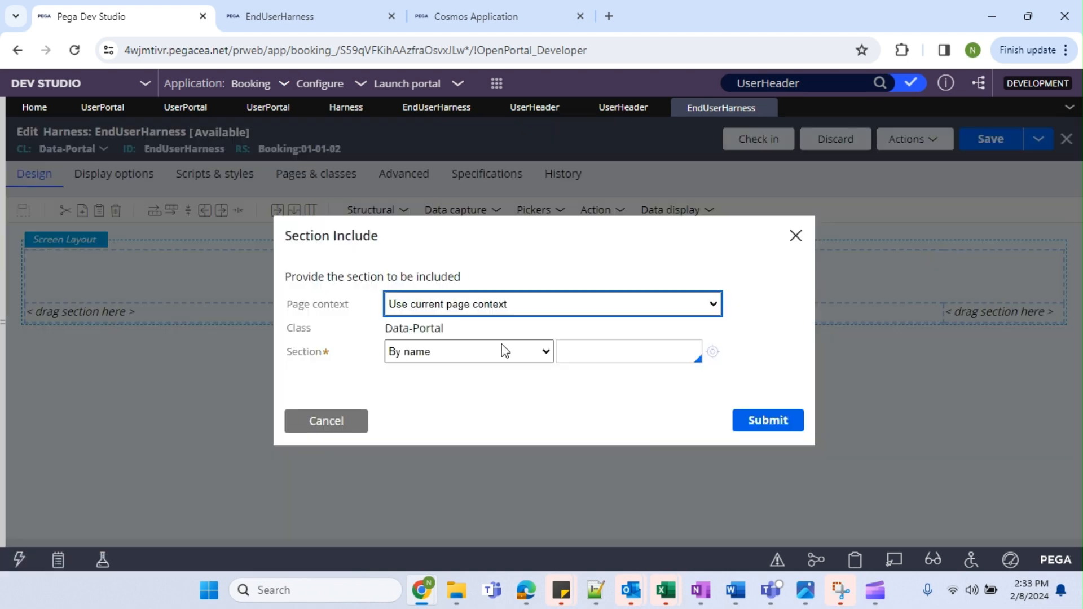
left_click(606, 349)
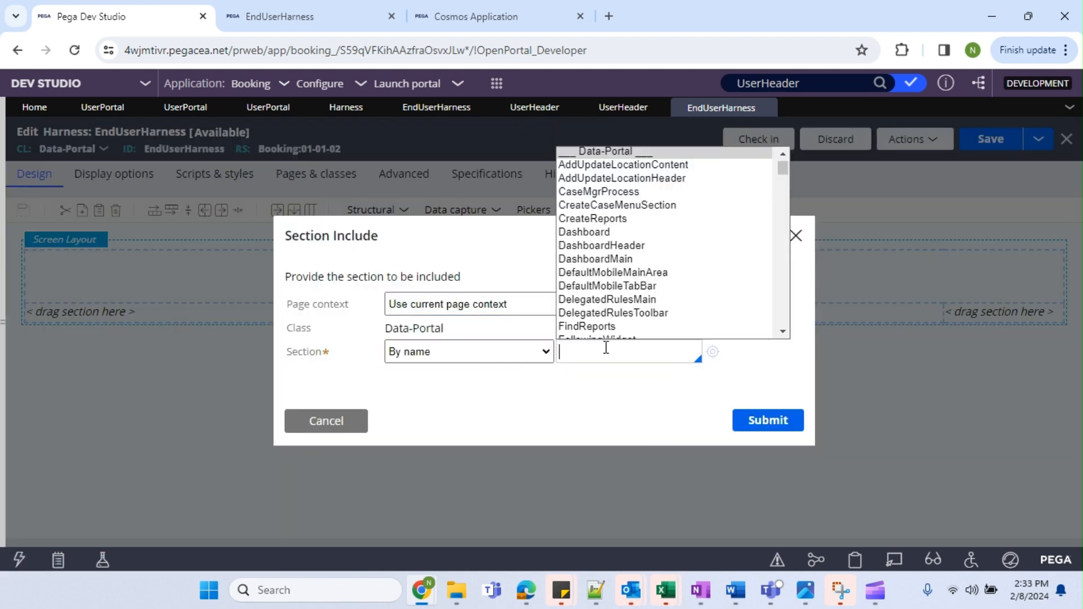
type("User")
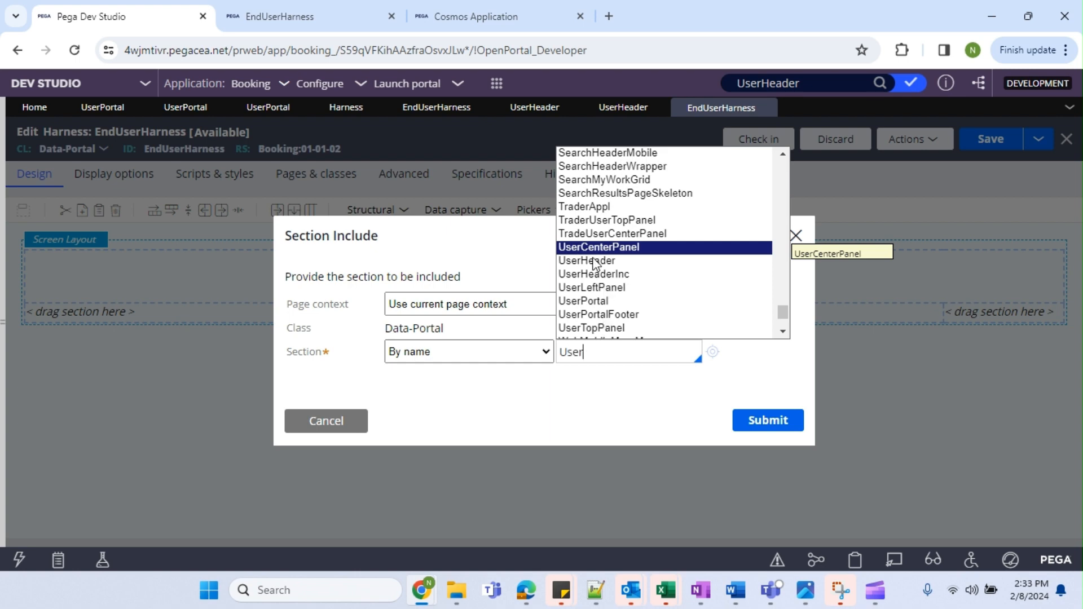
left_click(592, 261)
left_click(802, 420)
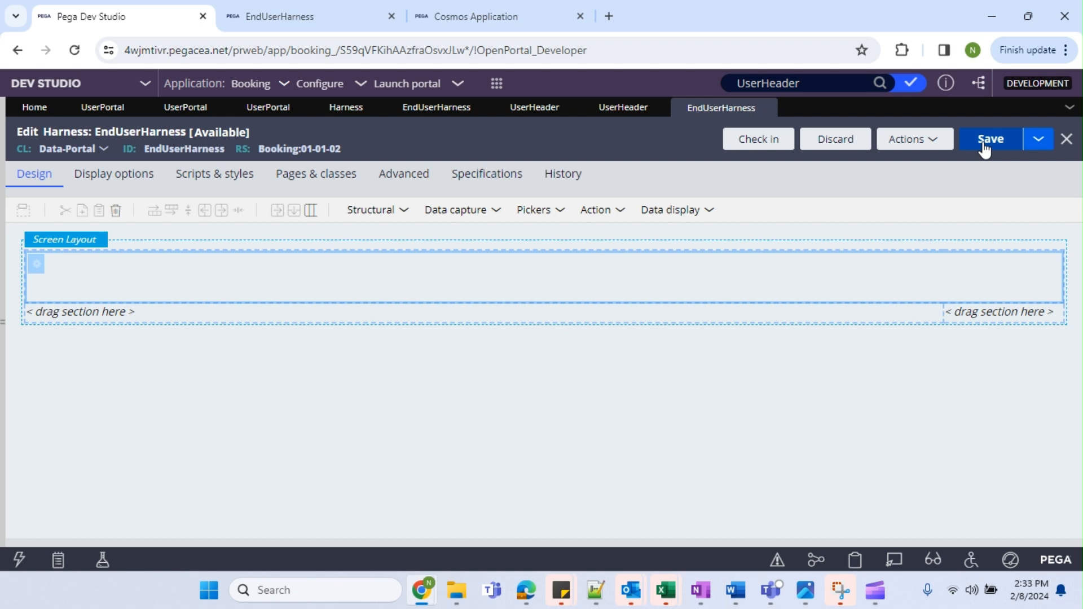
left_click(989, 143)
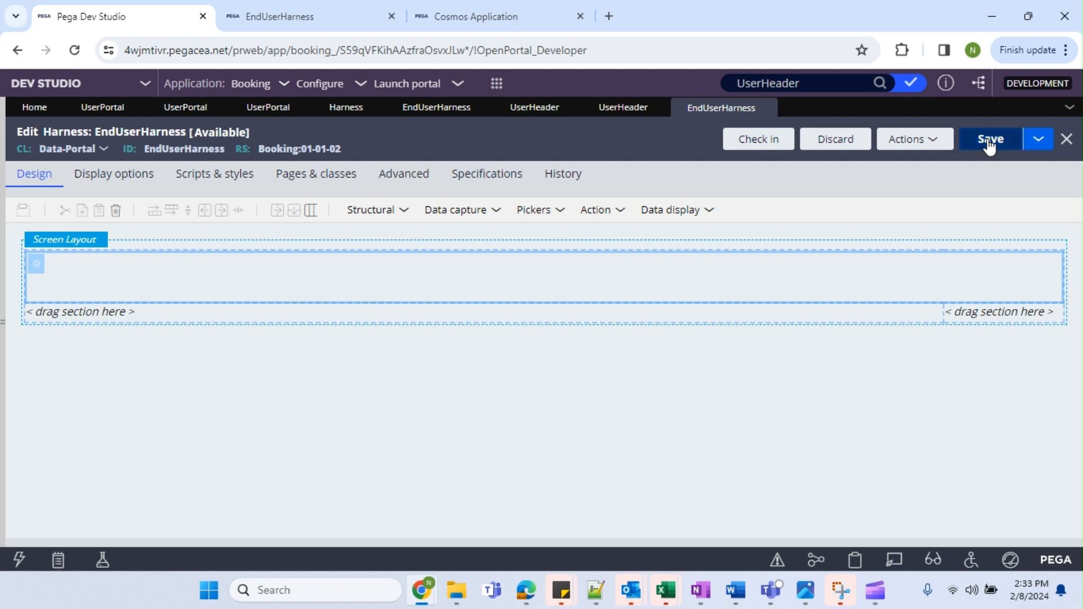
Reload the End User Portal preview, then check in the harness with comment 'wip'.
left_click(313, 11)
left_click(74, 50)
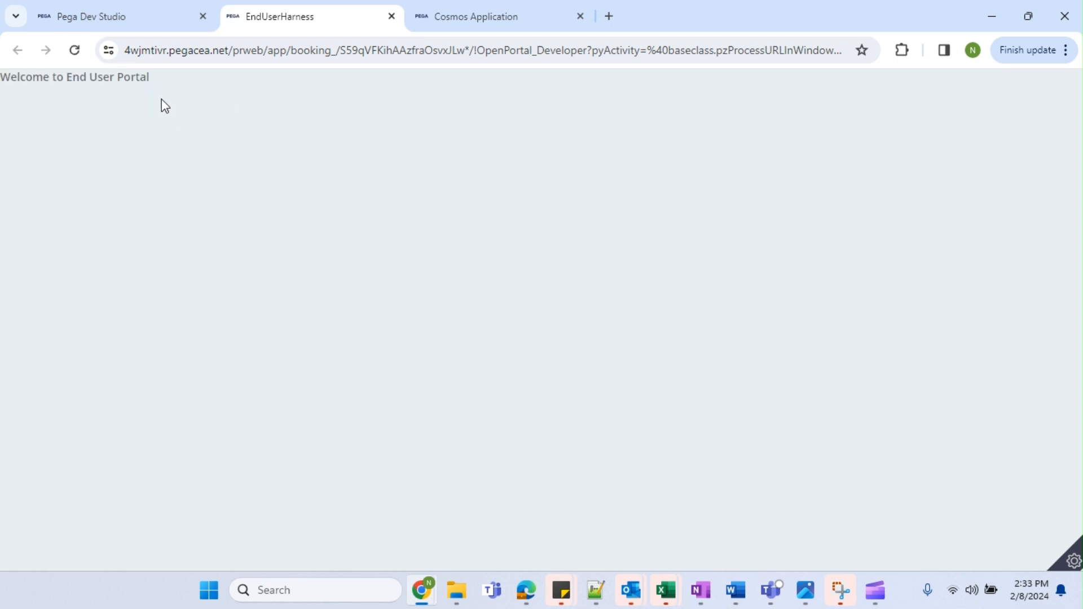
left_click(141, 23)
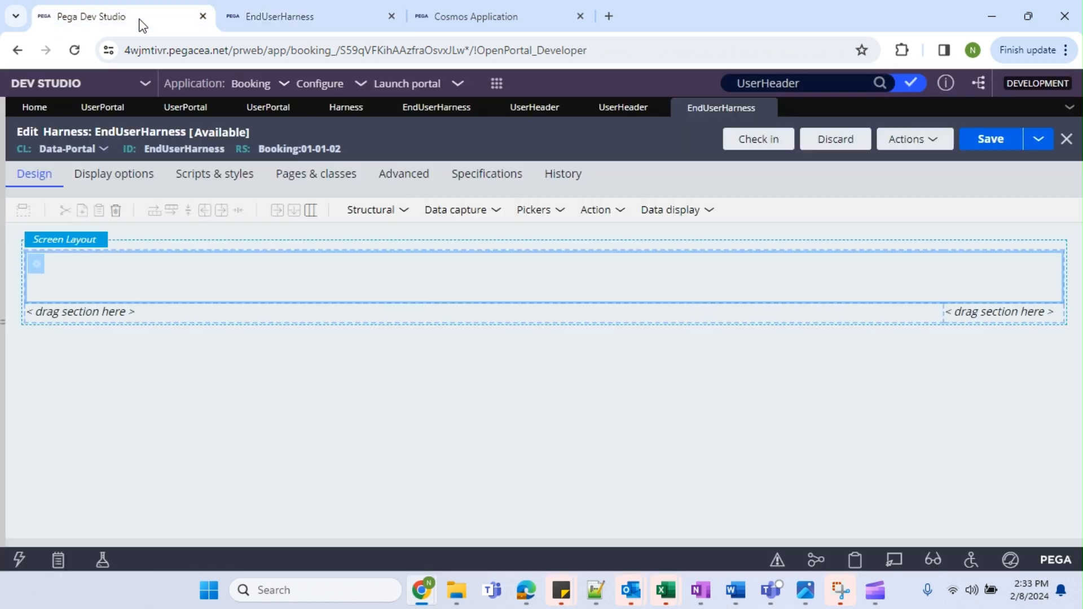
left_click(773, 147)
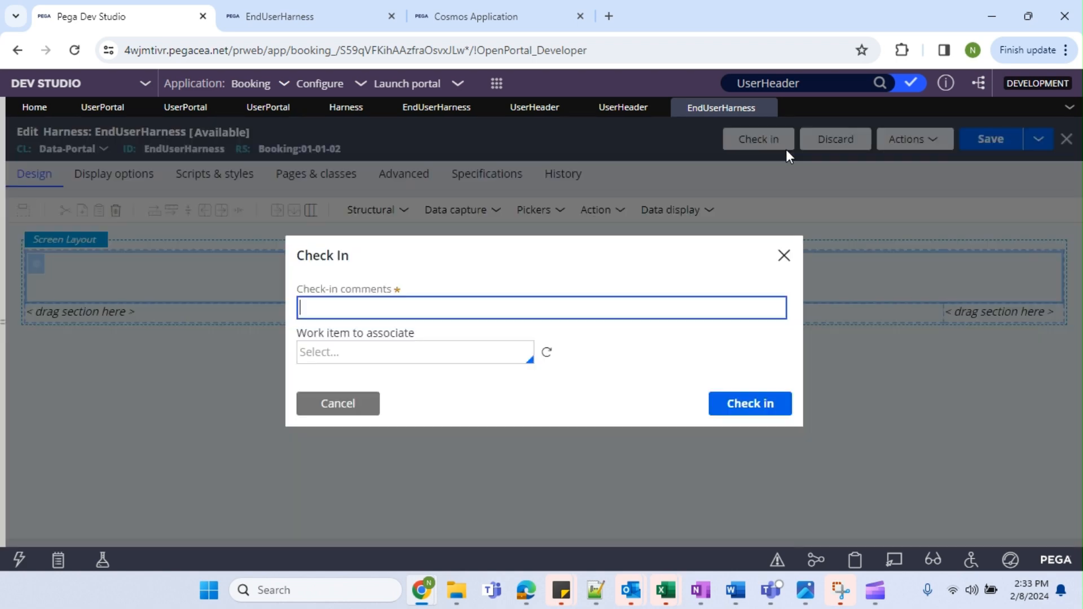
type("wip")
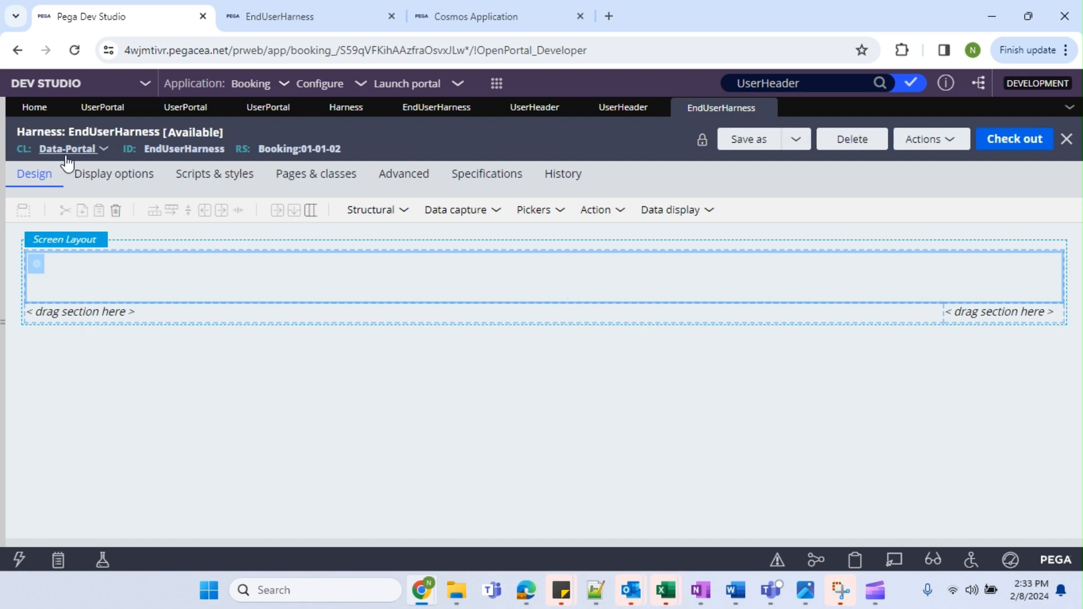
Open the EndUser portal rule from the Authors access group.
left_click(183, 109)
left_click(101, 112)
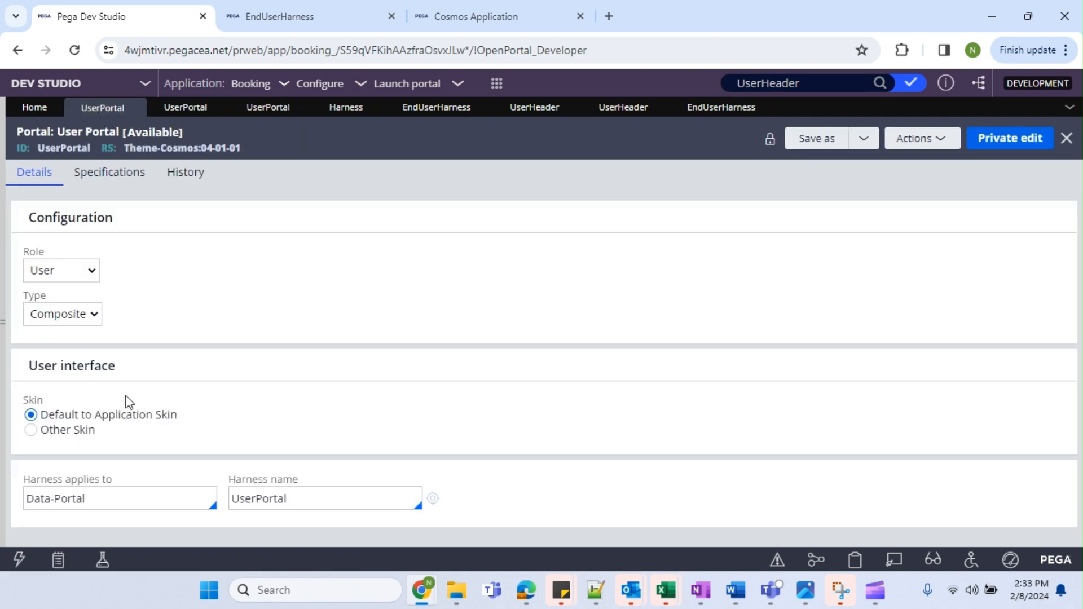
left_click(5, 235)
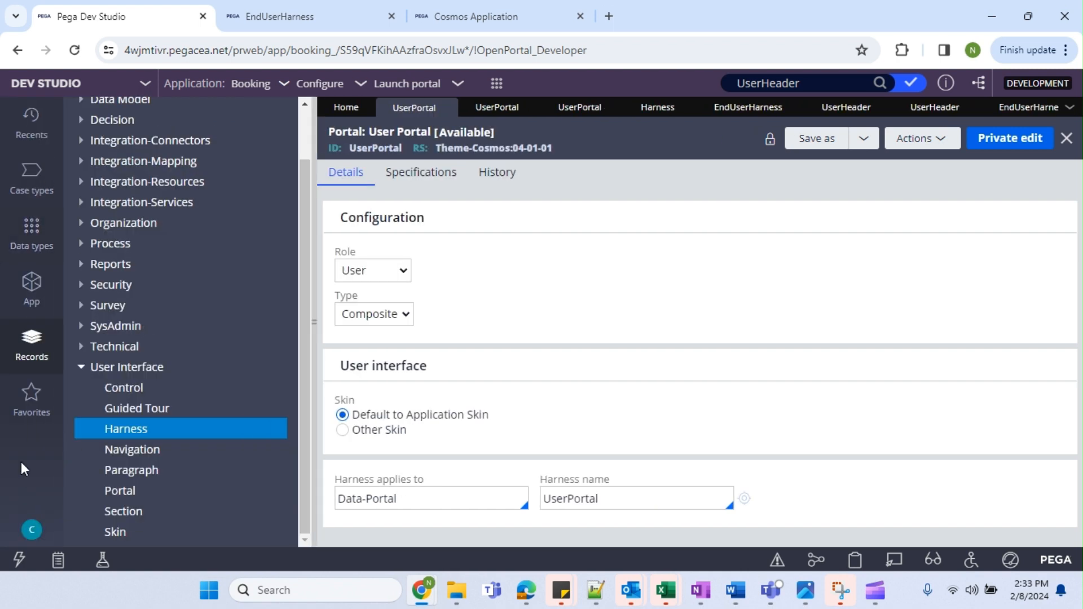
left_click(31, 529)
left_click(68, 467)
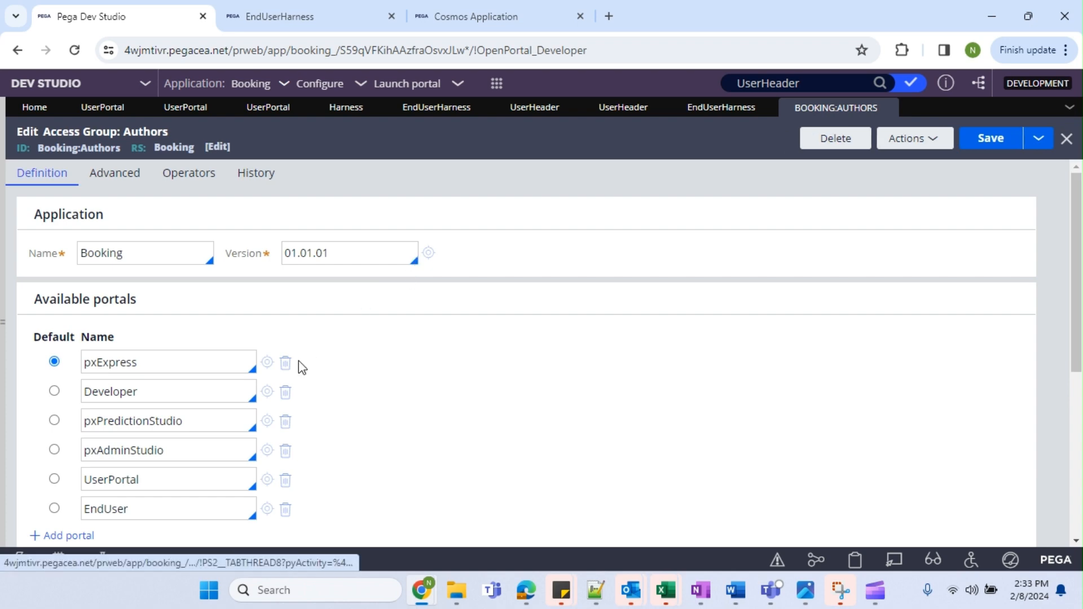
scroll(299, 362, "down", 4)
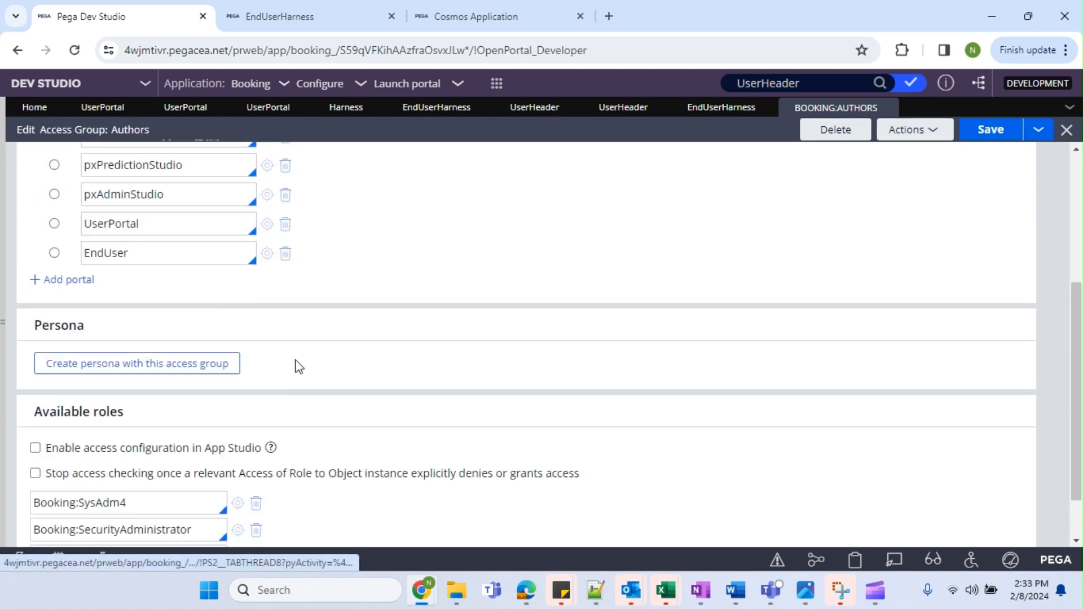
left_click(267, 255)
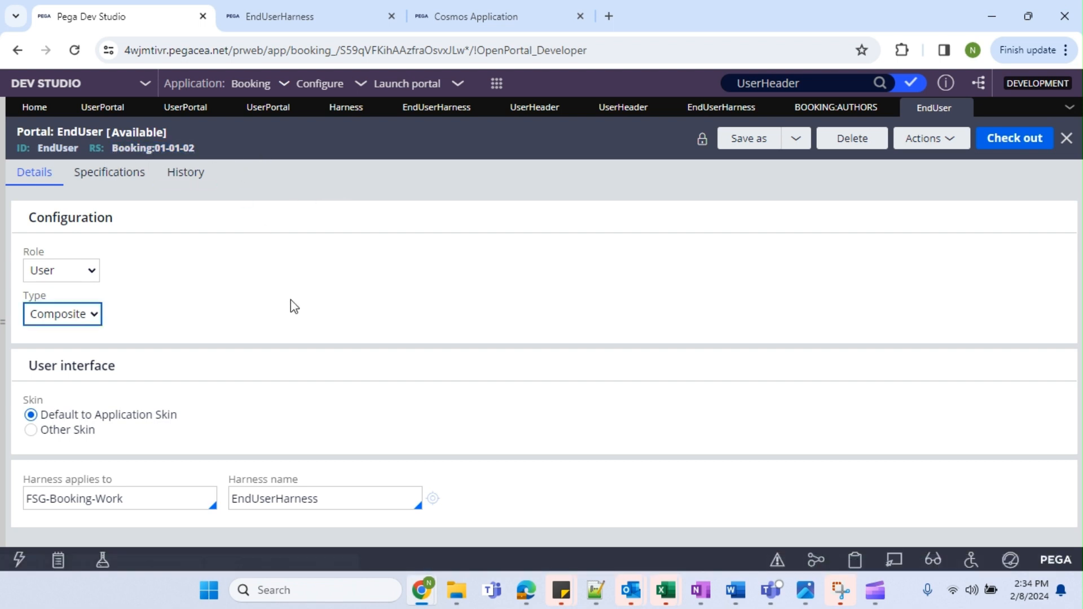
Check out the EndUser portal, change its harness class from FSG-Booking-Work to Data-Portal, and save.
left_click(1015, 140)
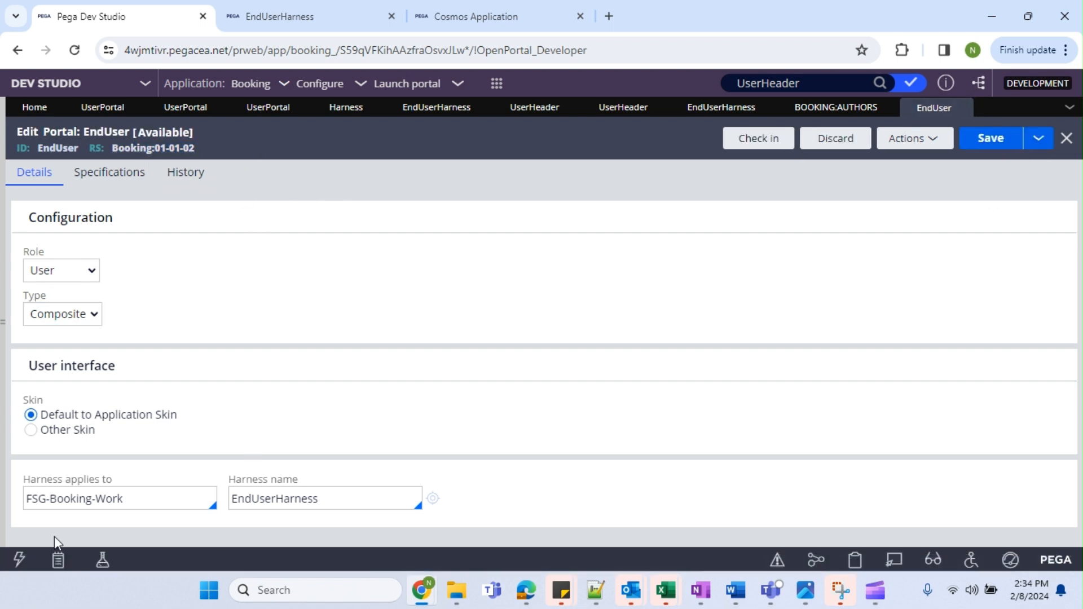
left_click_drag(125, 498, 27, 499)
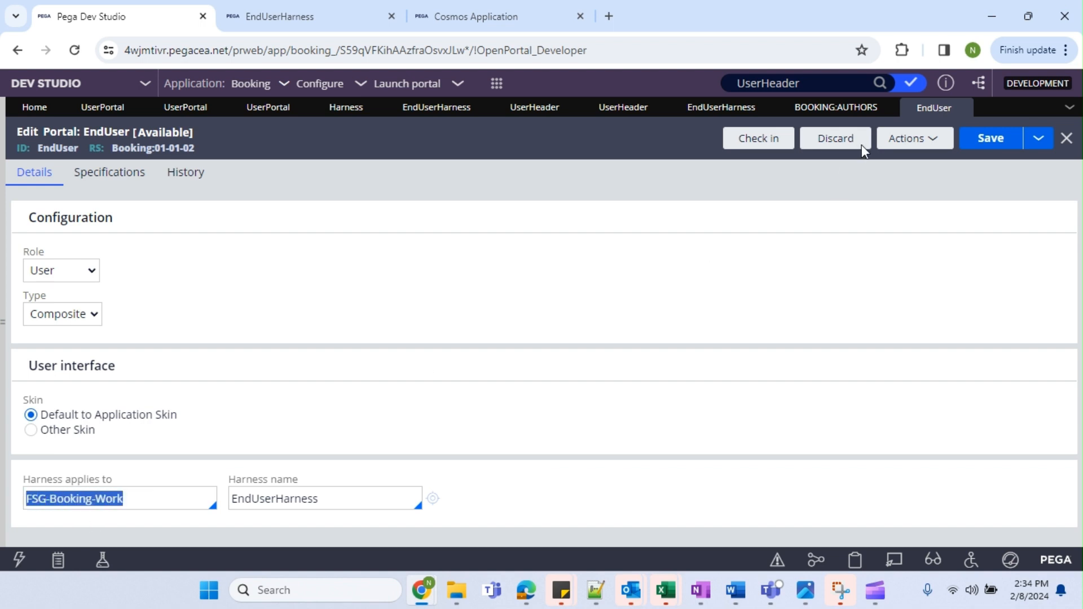
left_click(256, 503)
left_click(147, 494)
key("ctrl+a")
type("Dat")
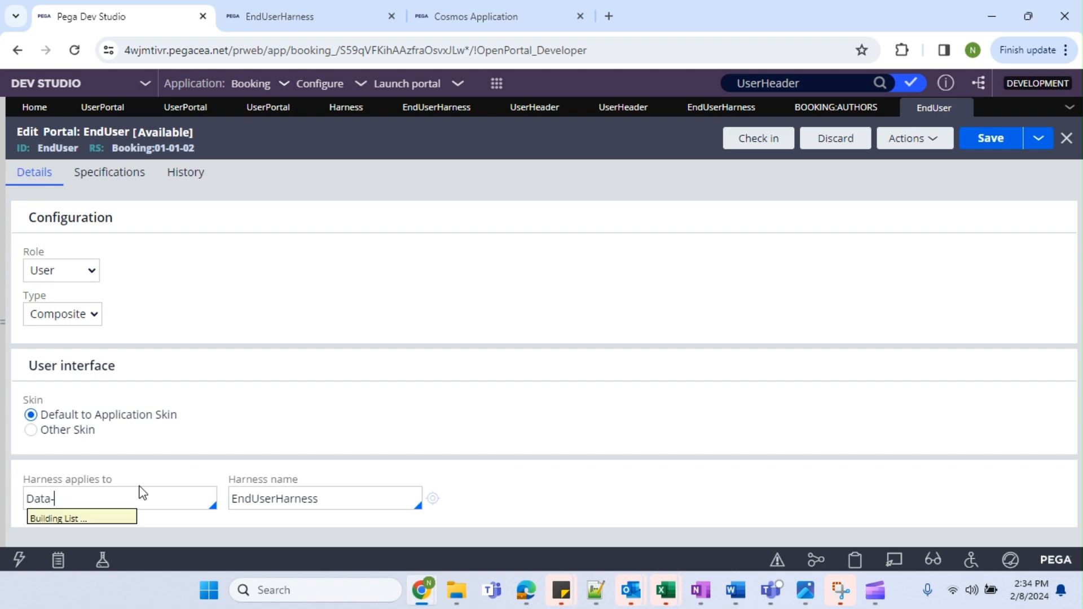
key("Down")
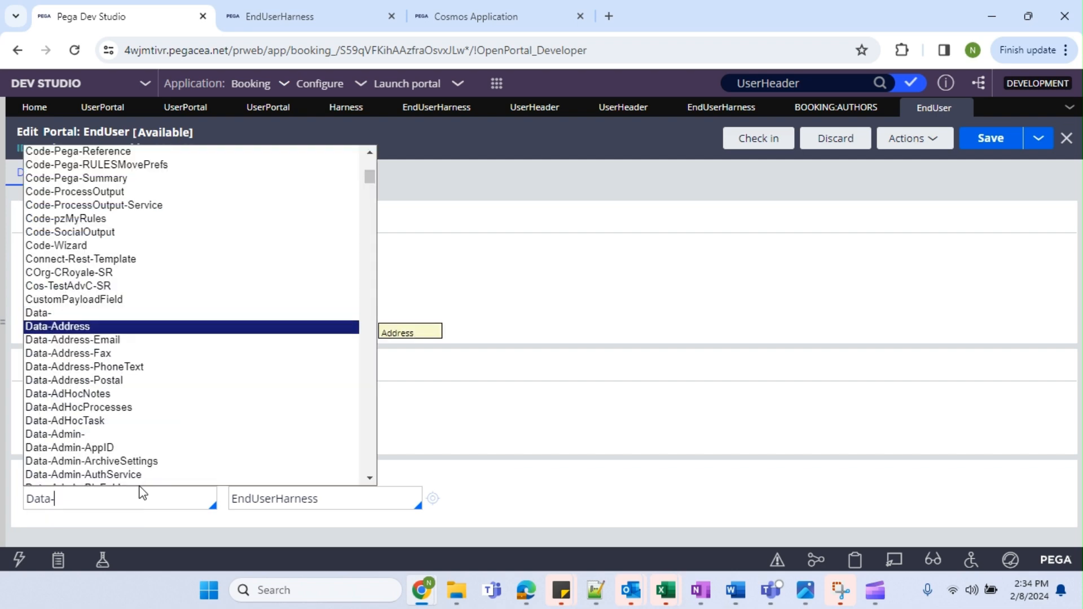
type("a-Po")
key("Return")
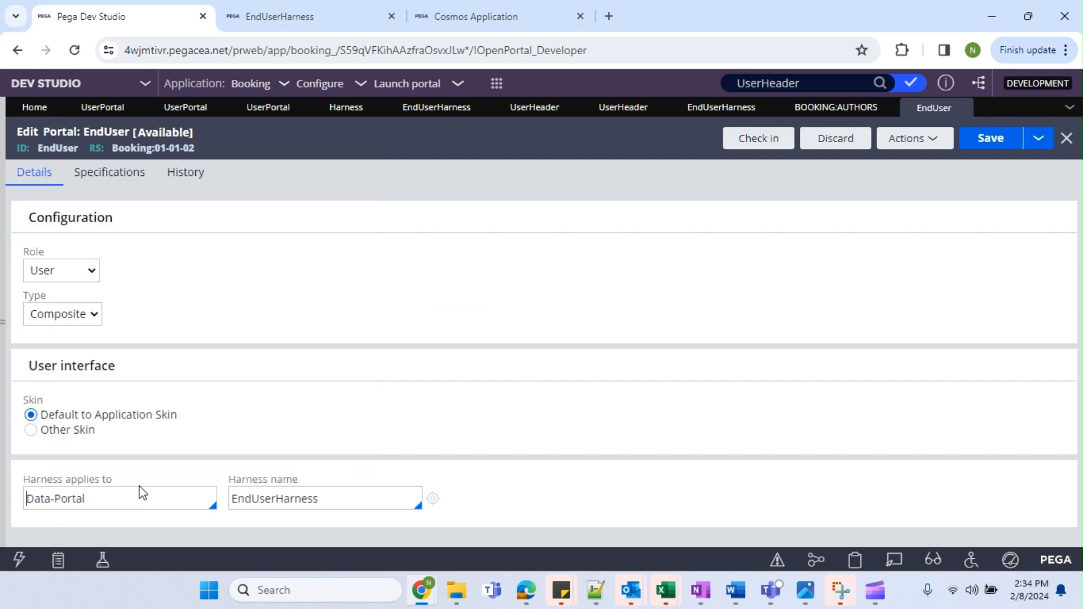
left_click(992, 139)
Reload the End User Portal preview and return to the EndUserHarness name in Dev Studio.
left_click(244, 19)
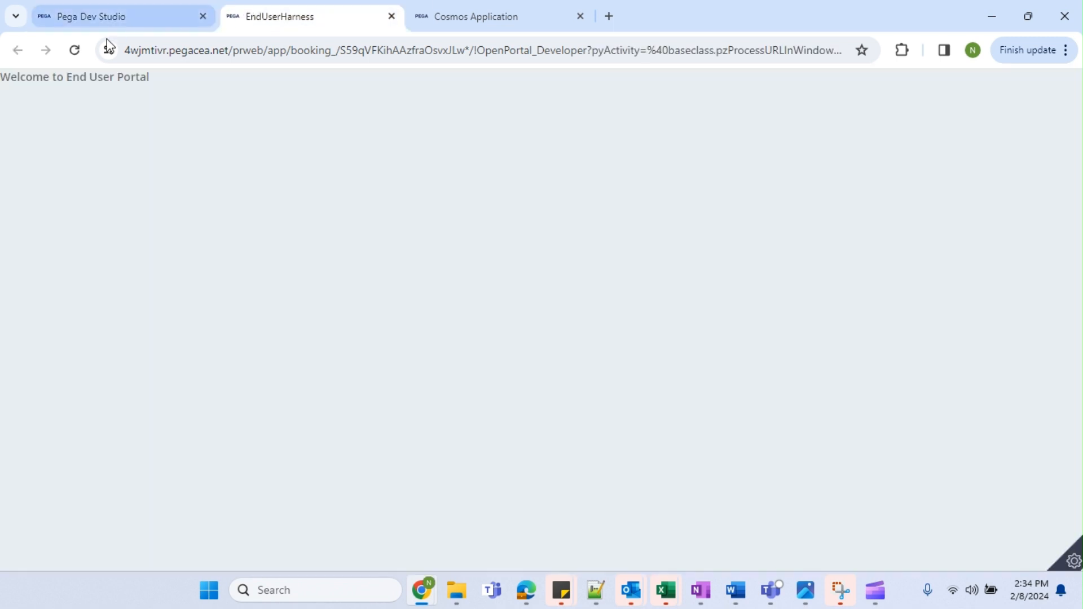
key("F5")
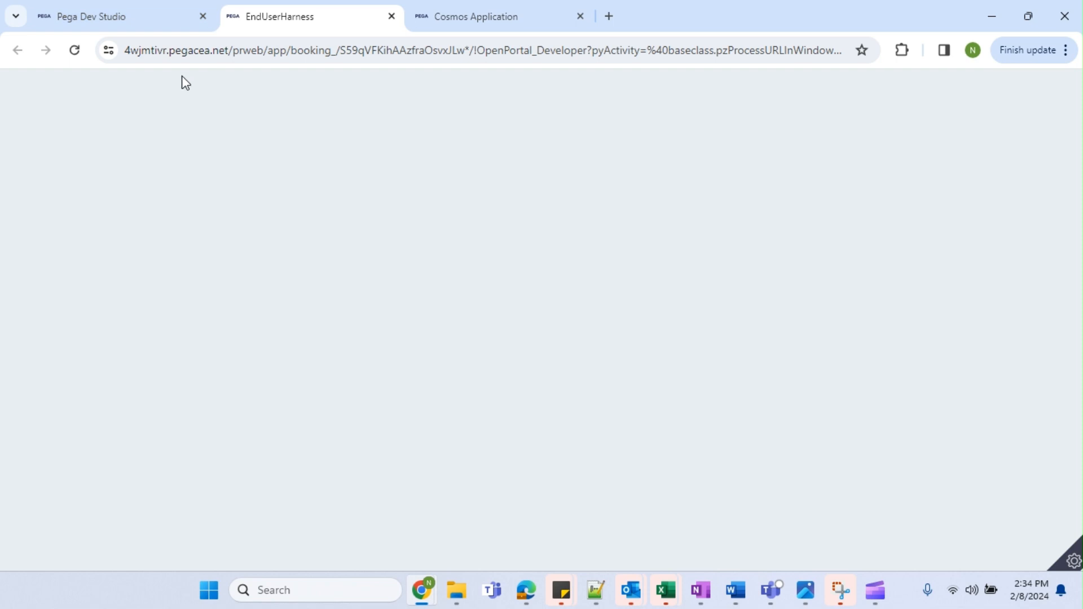
left_click(145, 21)
double_click(310, 497)
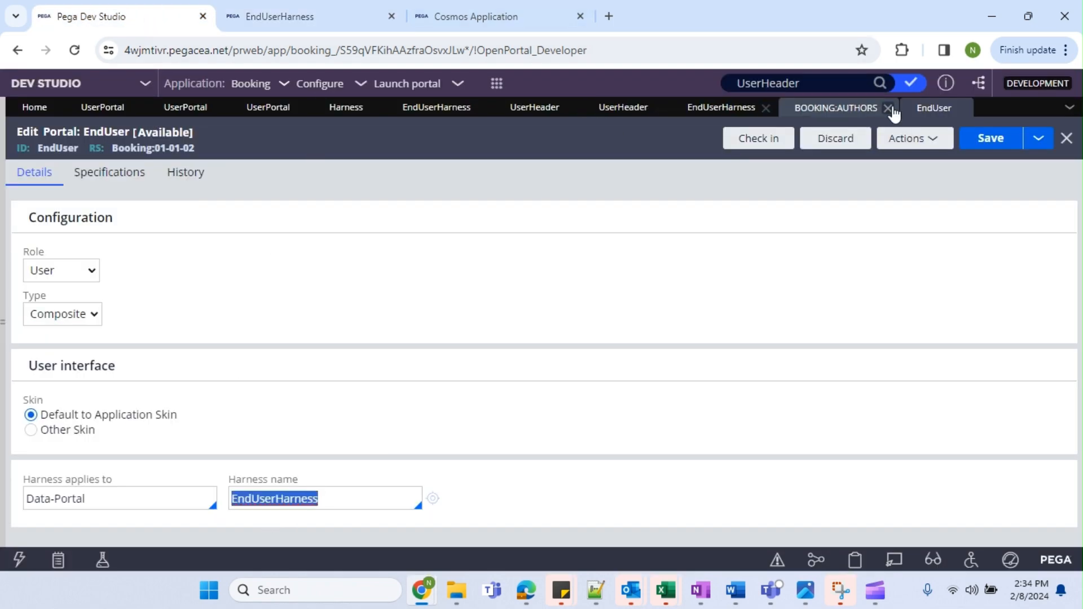
Open the UserHeader section from EndUserHarness and inspect its first dynamic layout without changes.
left_click(857, 107)
left_click(706, 109)
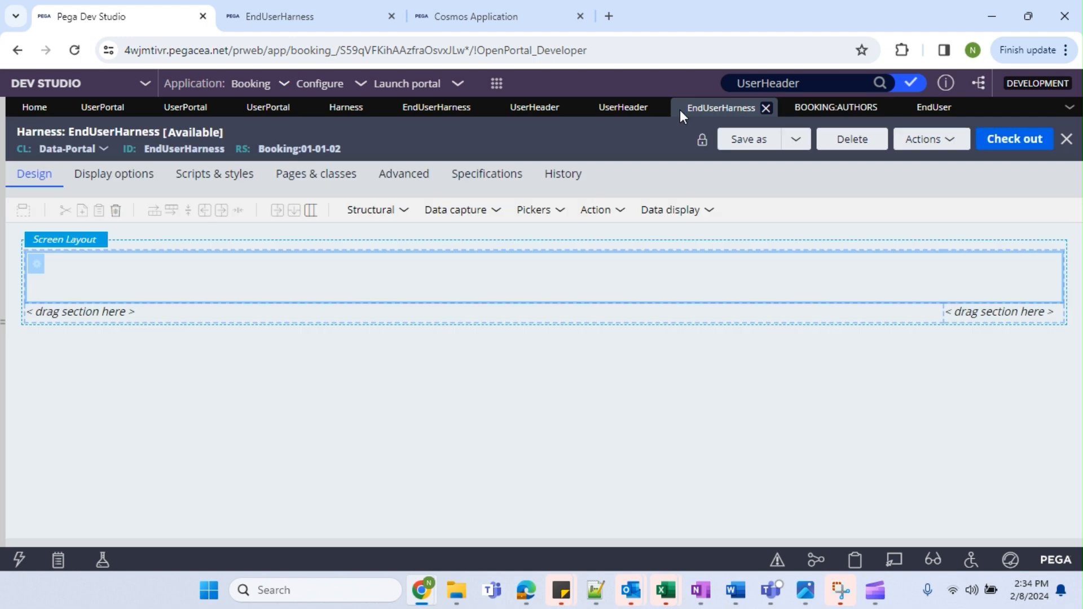
double_click(828, 279)
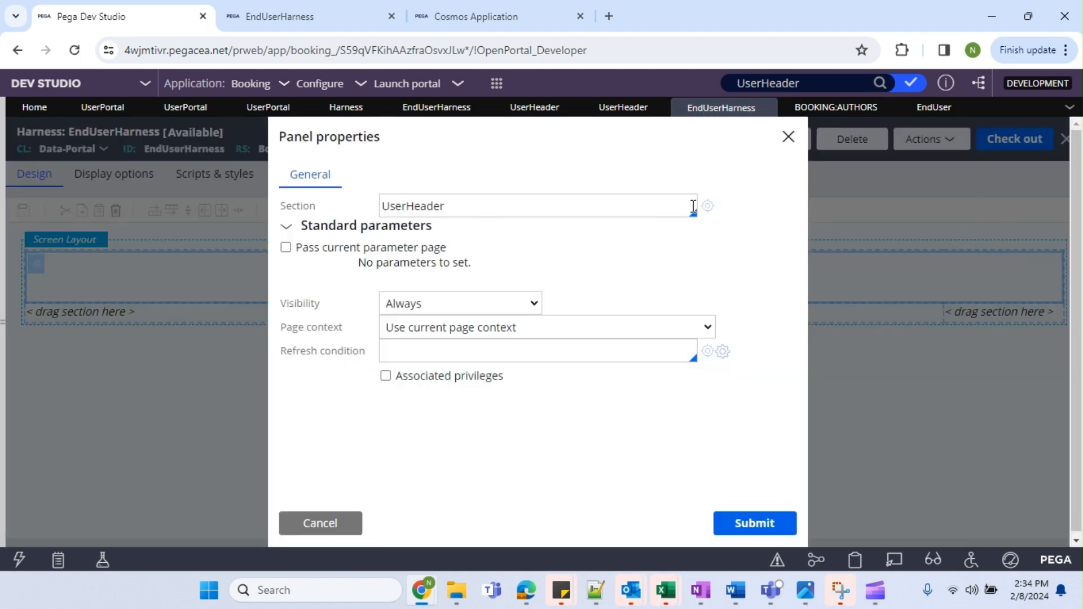
left_click(703, 208)
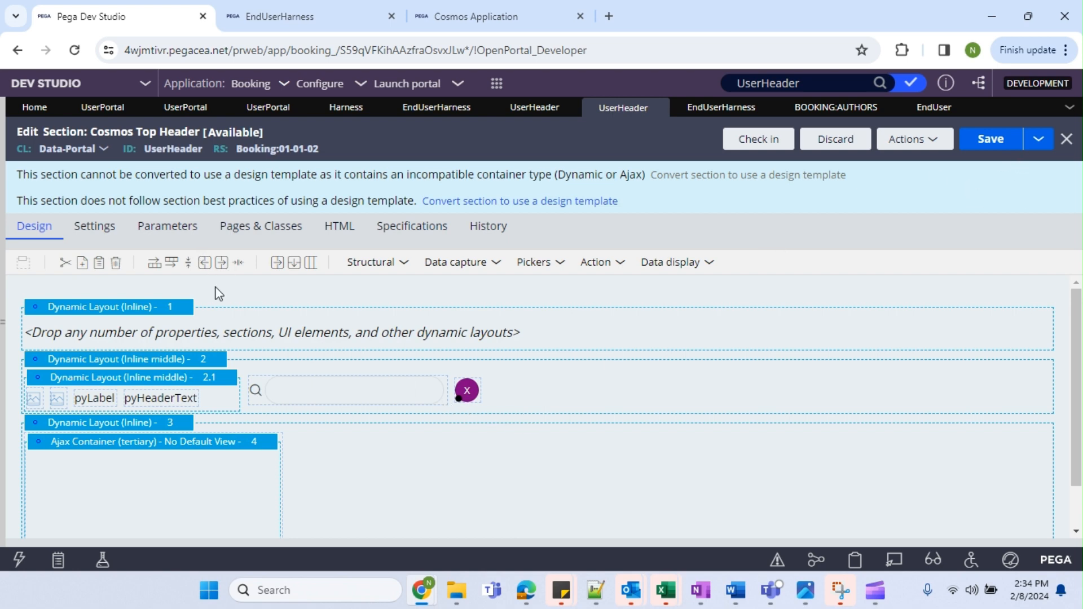
left_click(161, 333)
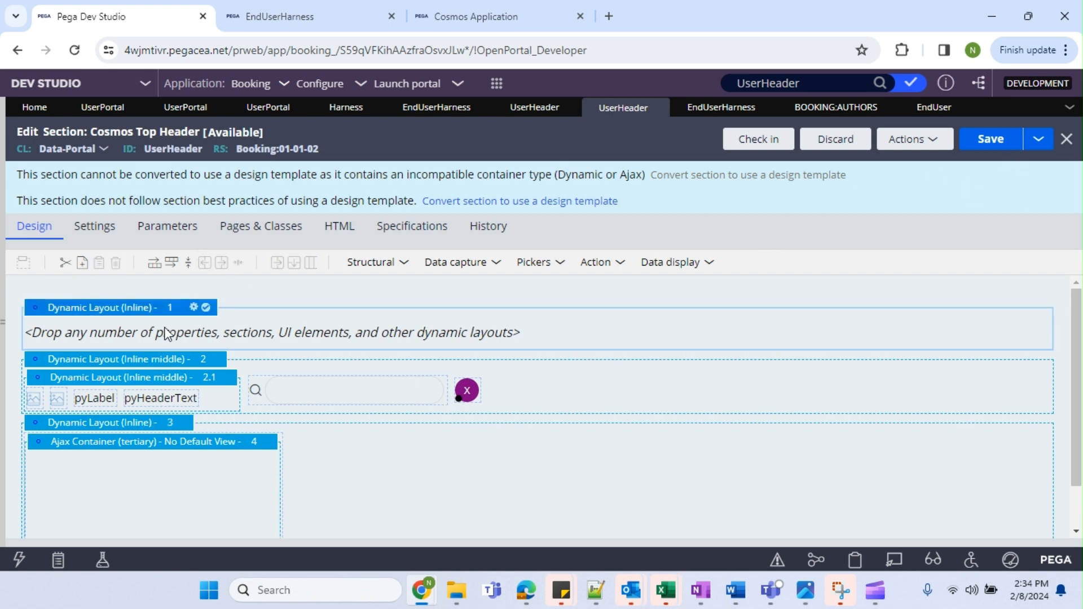
left_click(522, 263)
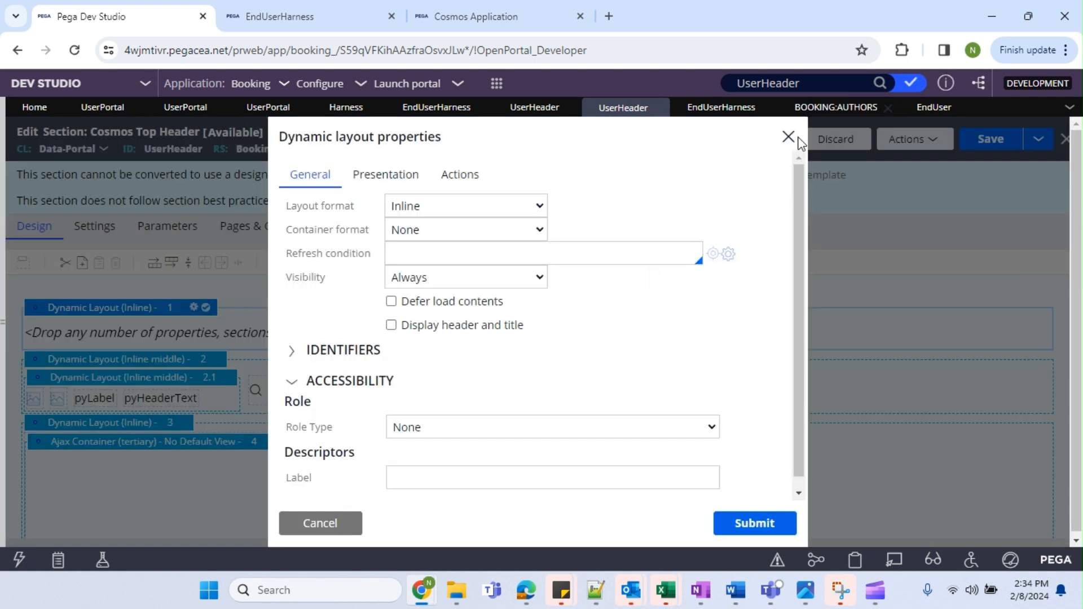
left_click(788, 137)
Open the pyLabel cell's properties and select its Application.pyLabel property.
left_click(96, 399)
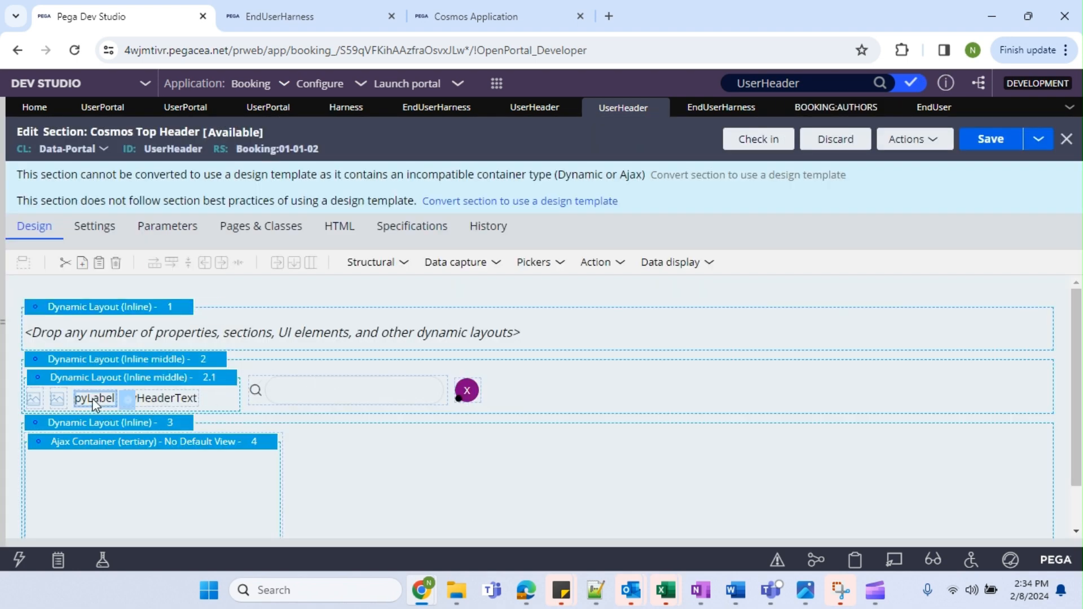
left_click(131, 401)
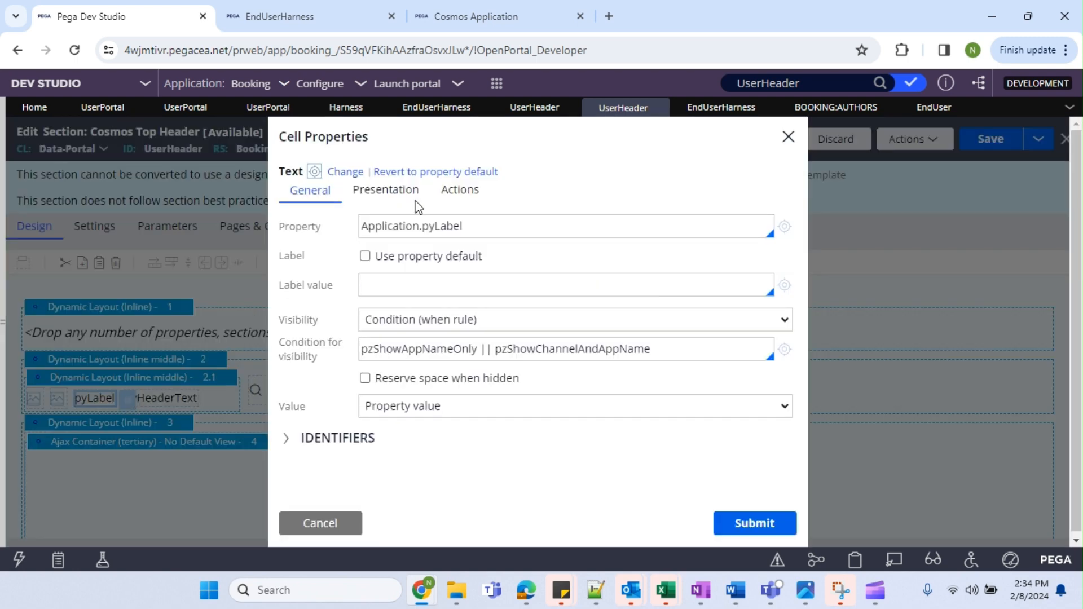
double_click(389, 226)
left_click(280, 17)
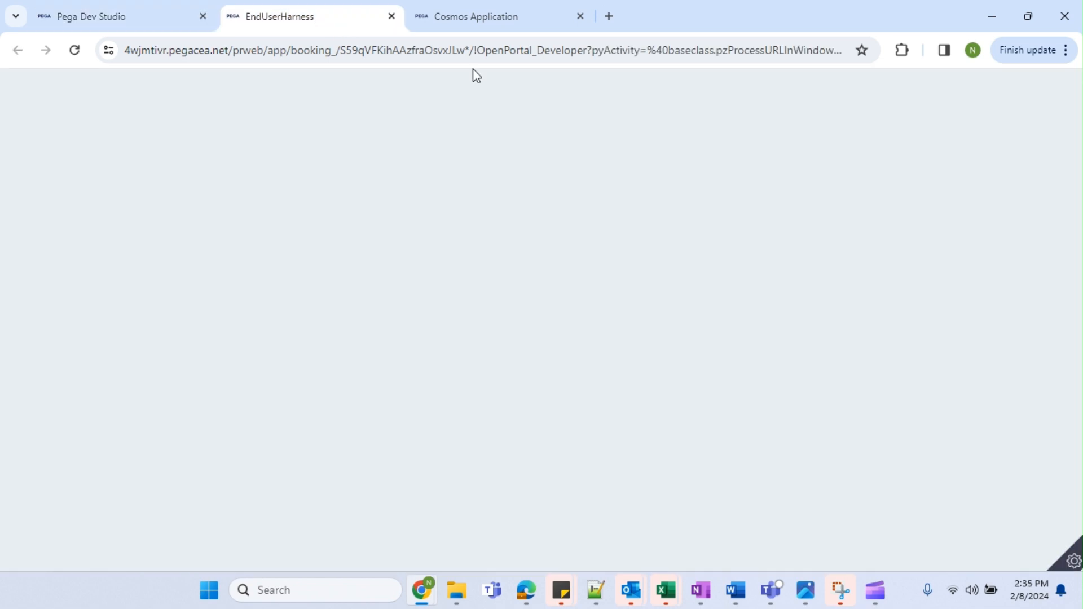
left_click(164, 17)
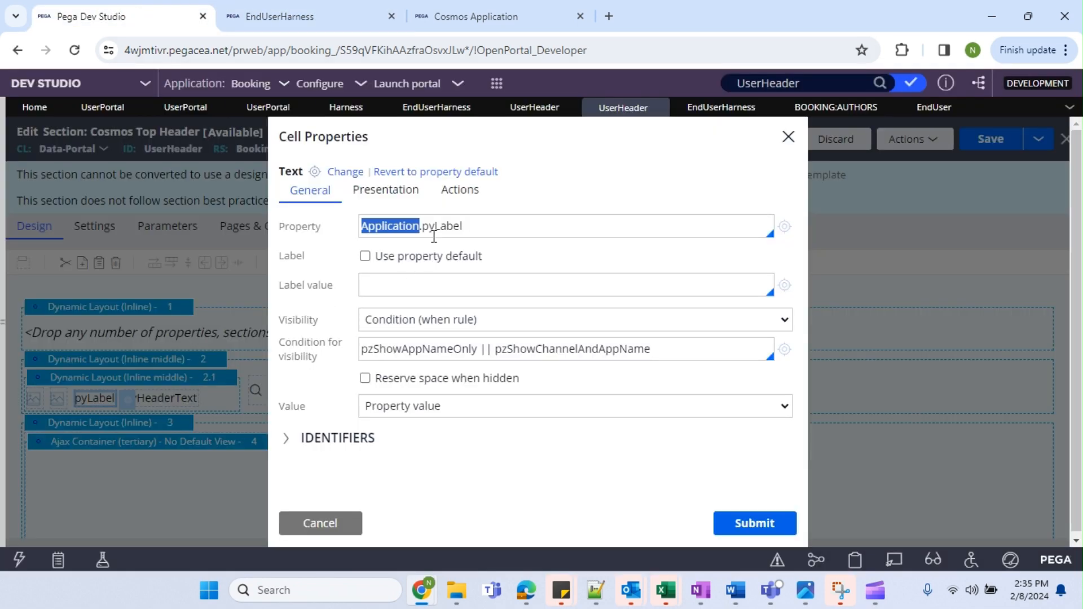
left_click_drag(509, 227, 331, 235)
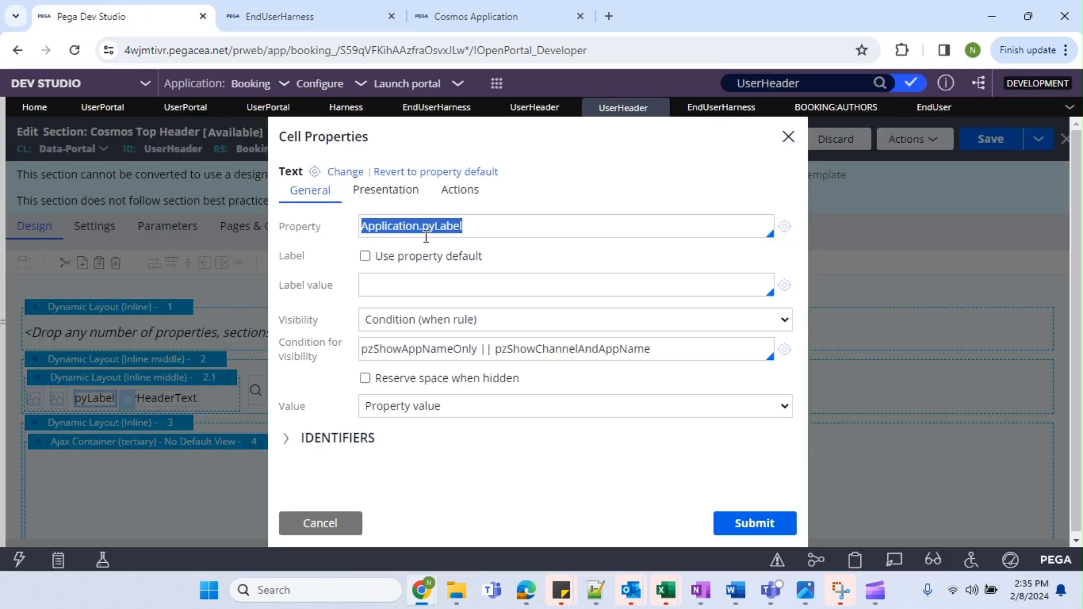
Close pyLabel's properties and review the pyHeaderText cell properties without changes.
left_click(465, 231)
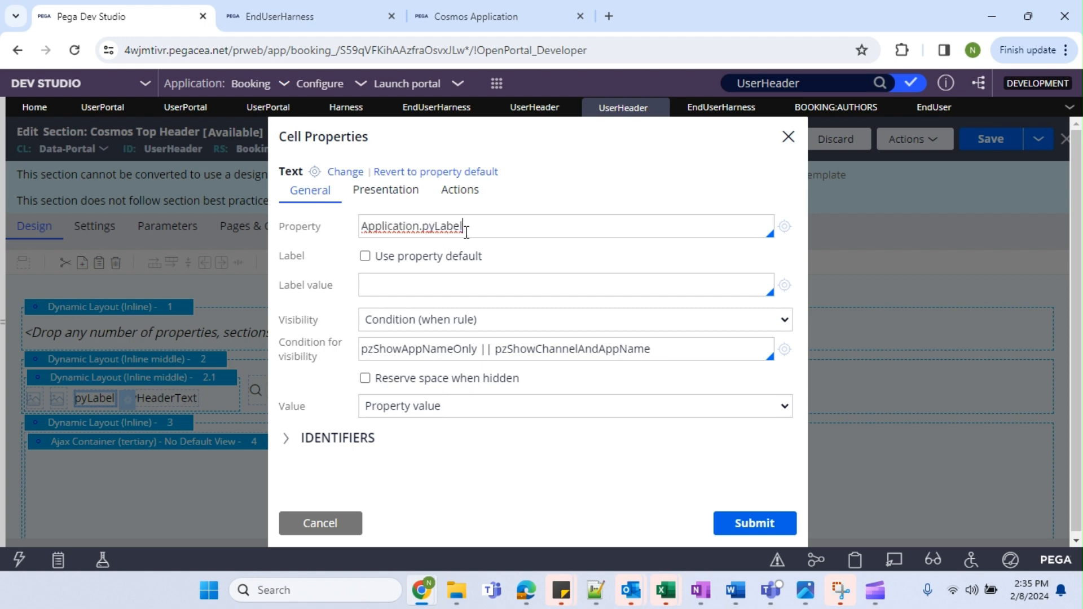
left_click(315, 524)
left_click(169, 403)
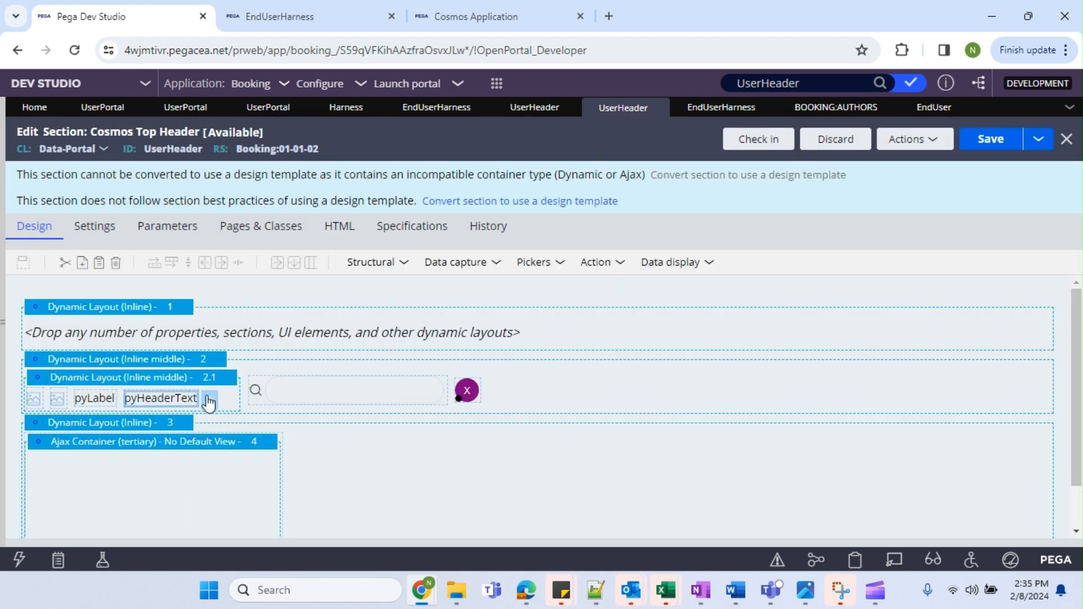
left_click(211, 400)
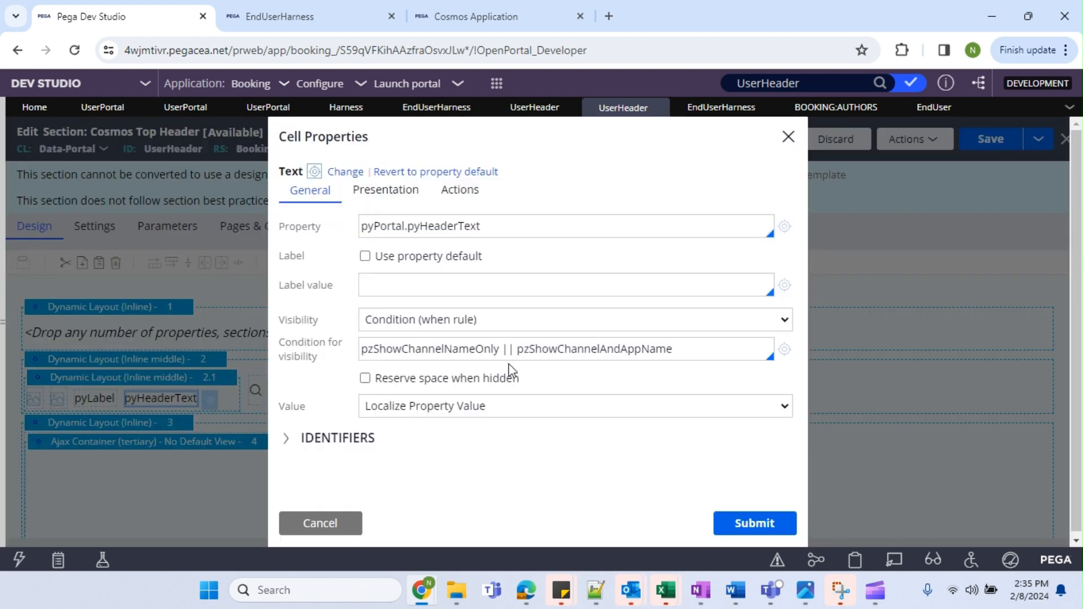
left_click(332, 524)
Set the pyLabel cell's visibility to Always.
left_click(104, 398)
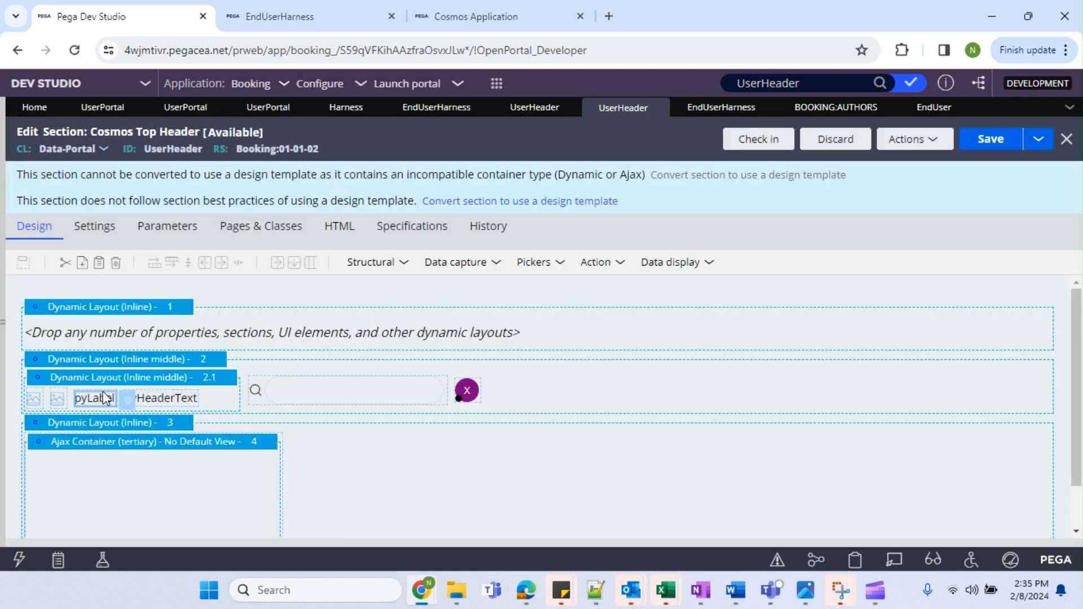
left_click(126, 401)
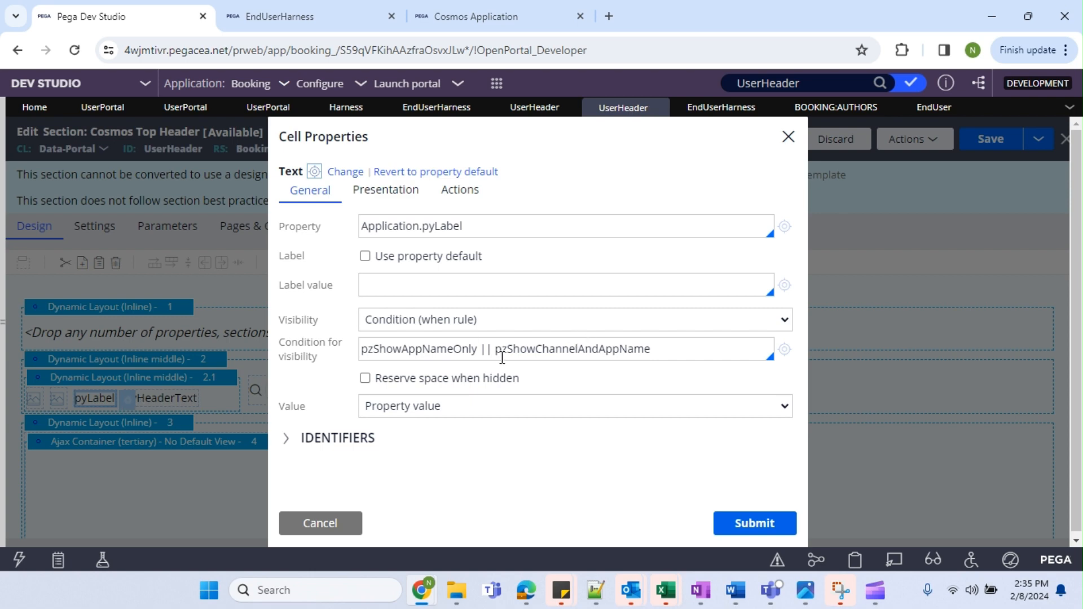
left_click(481, 319)
left_click(389, 338)
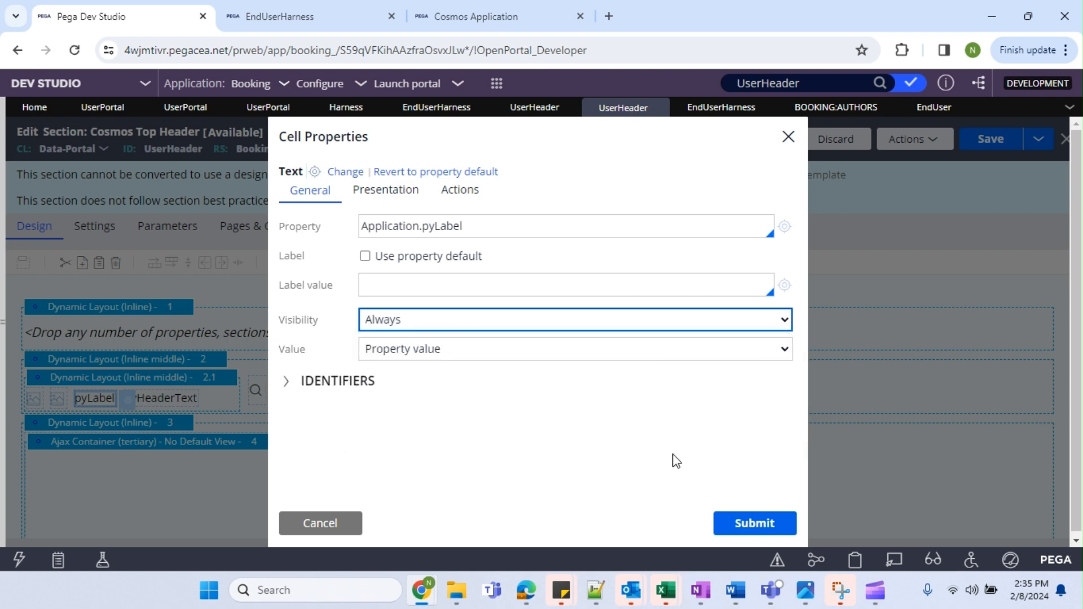
left_click(754, 523)
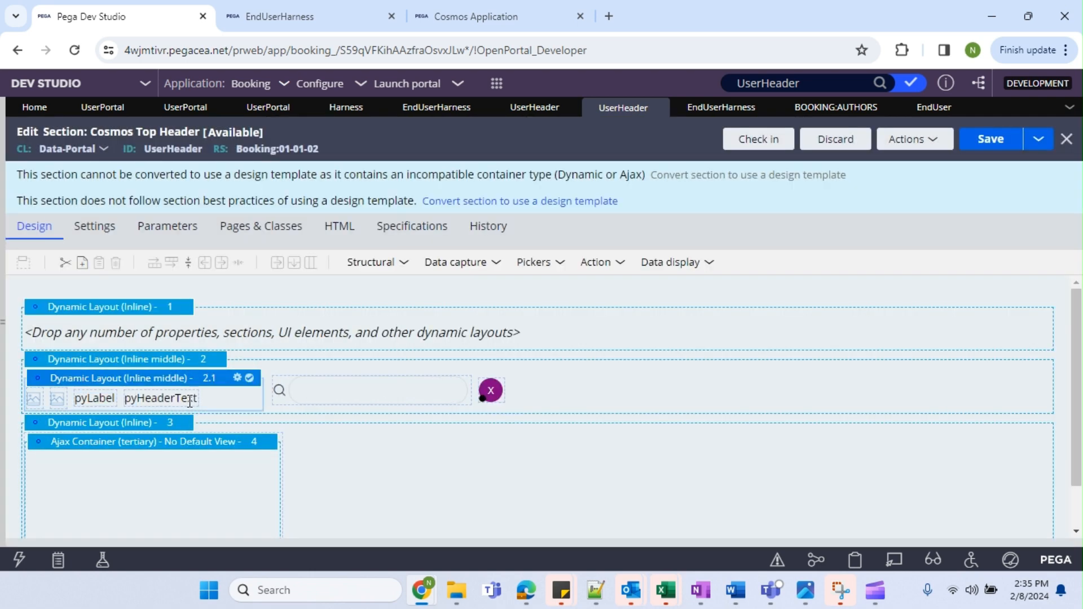
Set the pyHeaderText cell's visibility to Always and save the header section.
left_click(194, 400)
left_click(213, 403)
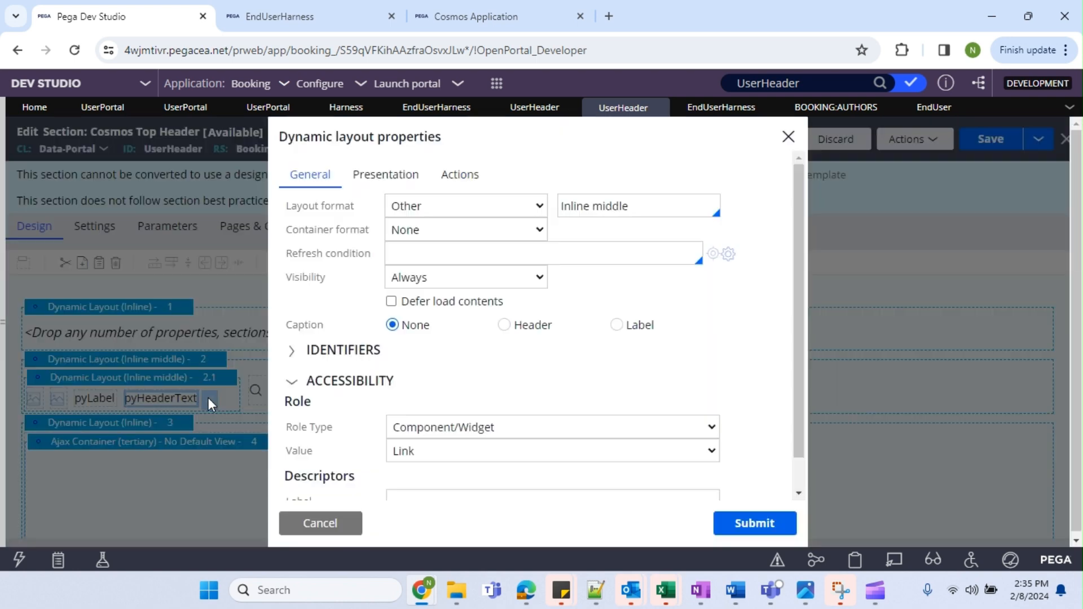
left_click(455, 327)
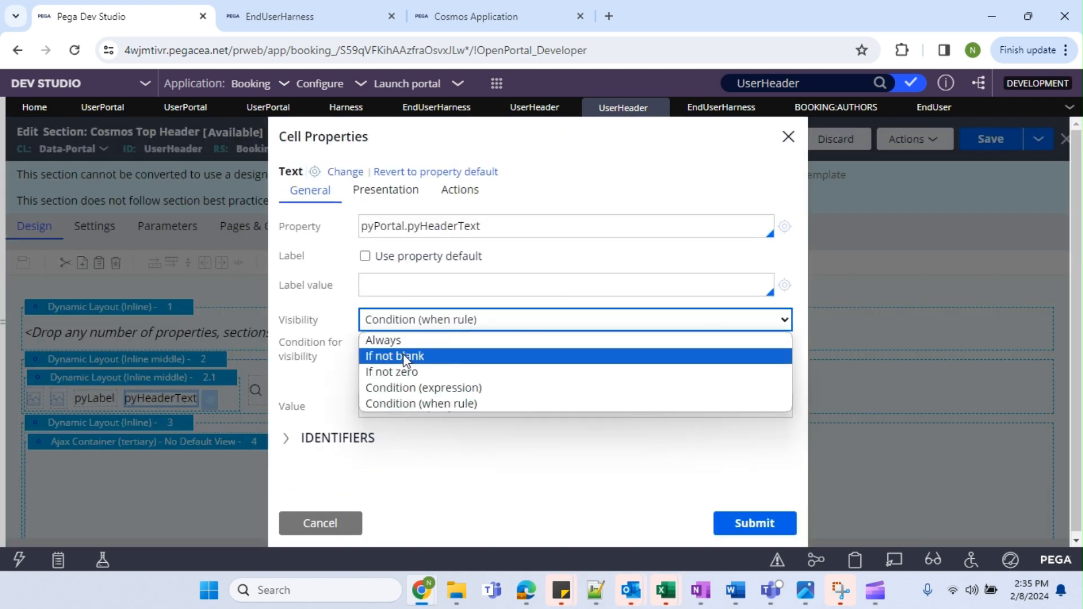
left_click(429, 340)
left_click(760, 524)
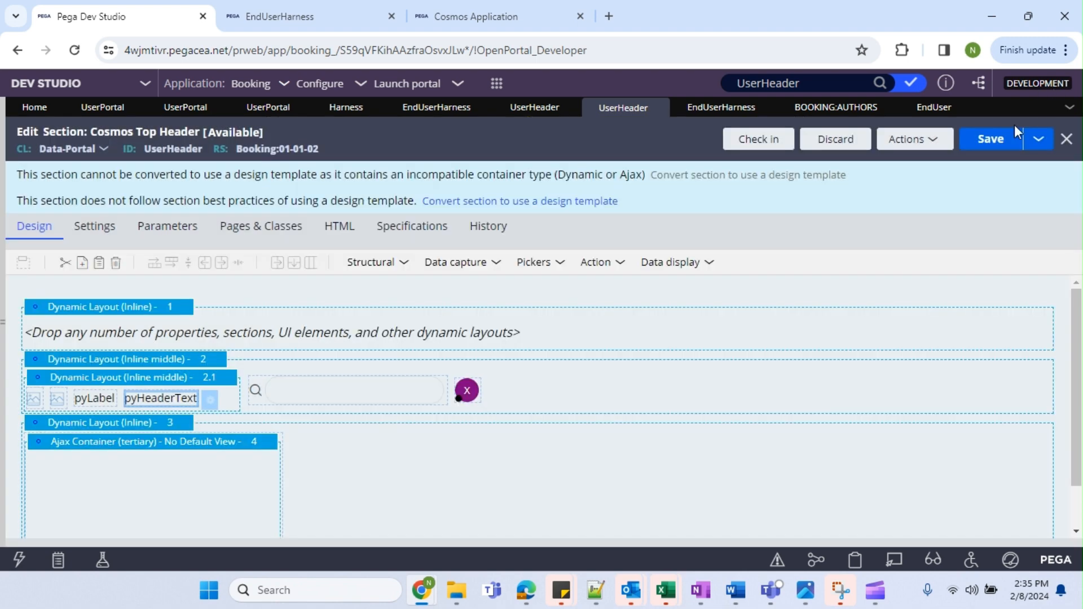
left_click(993, 138)
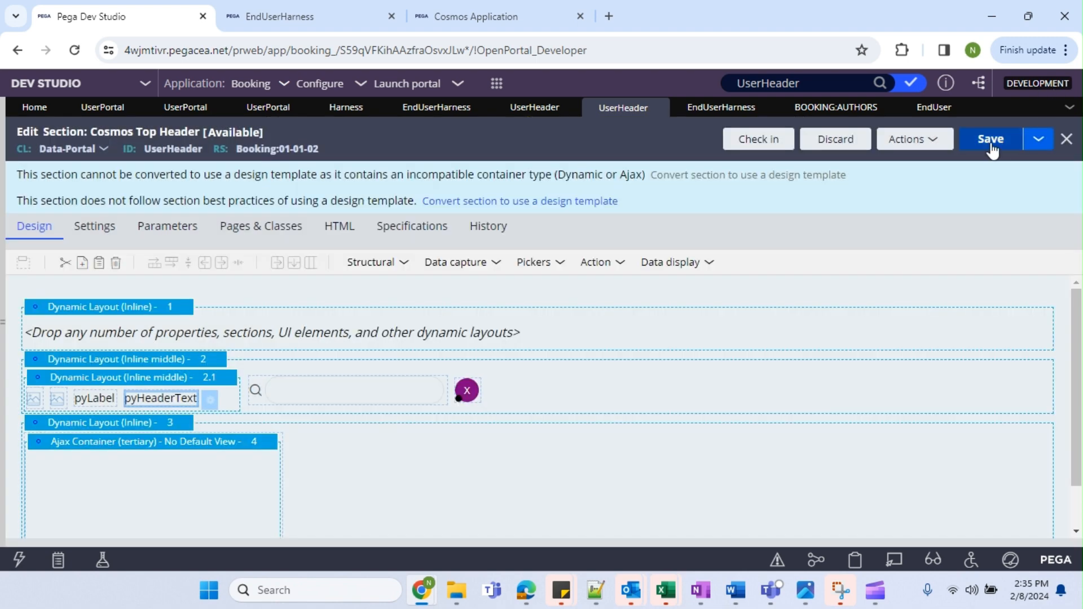
Reload the portal preview and review layout 2.1's properties without changes.
left_click(326, 8)
left_click(74, 49)
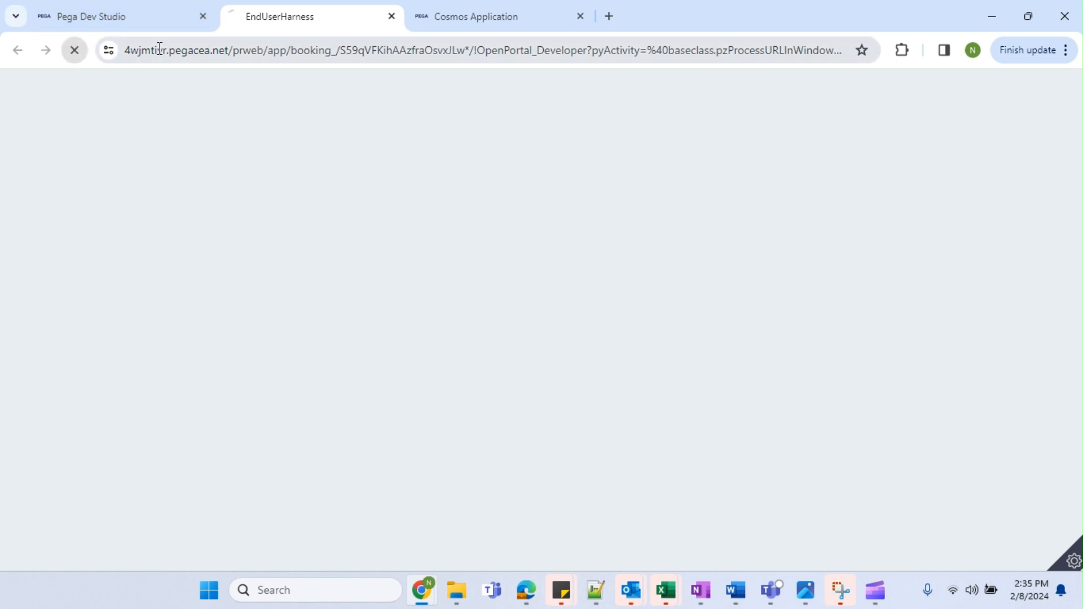
left_click(48, 26)
left_click(121, 378)
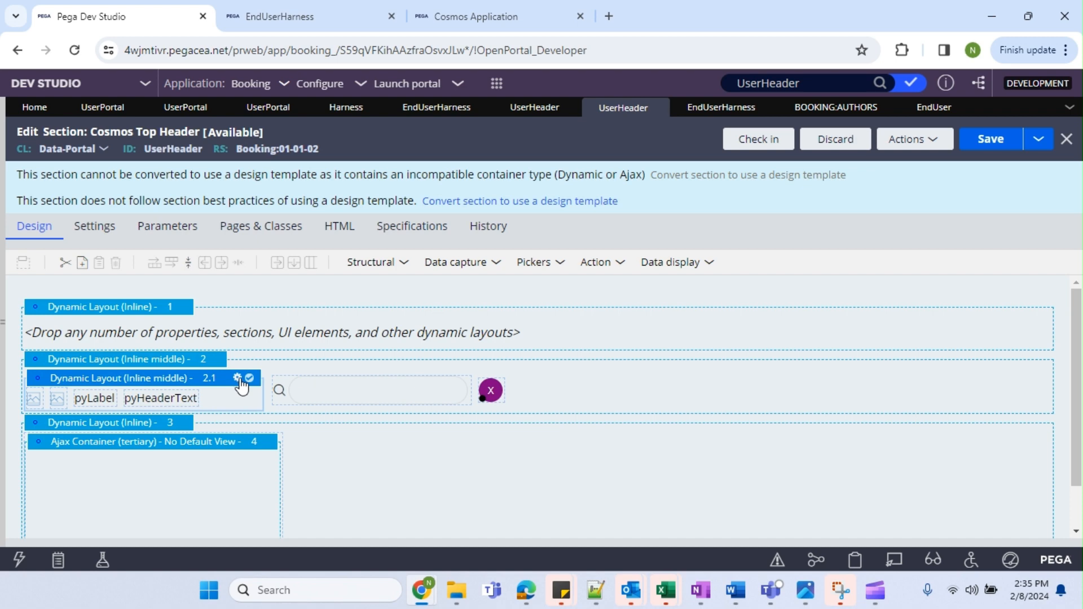
left_click(237, 378)
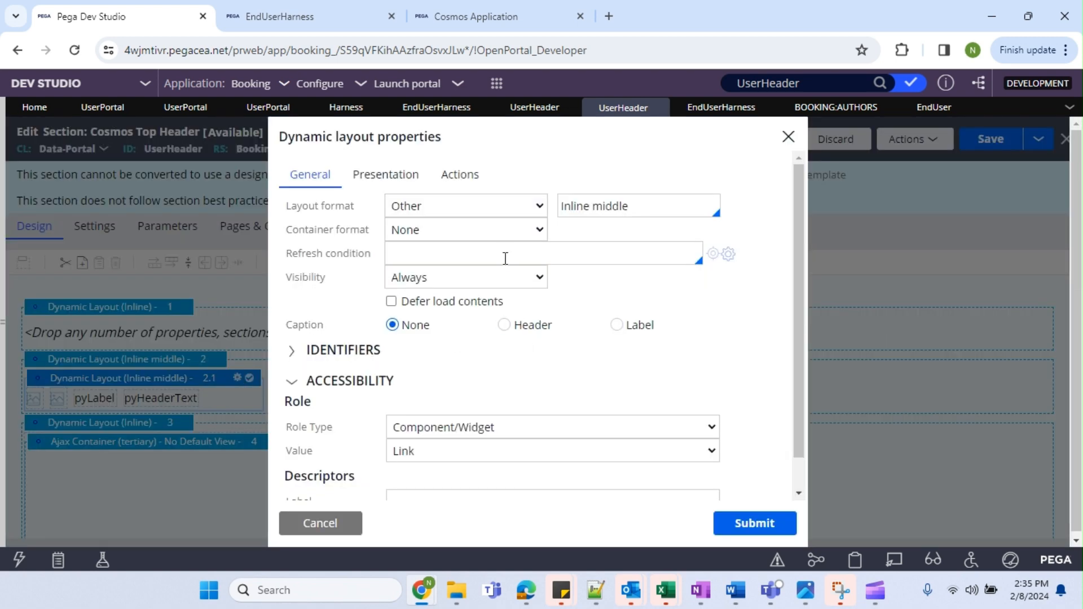
left_click(327, 523)
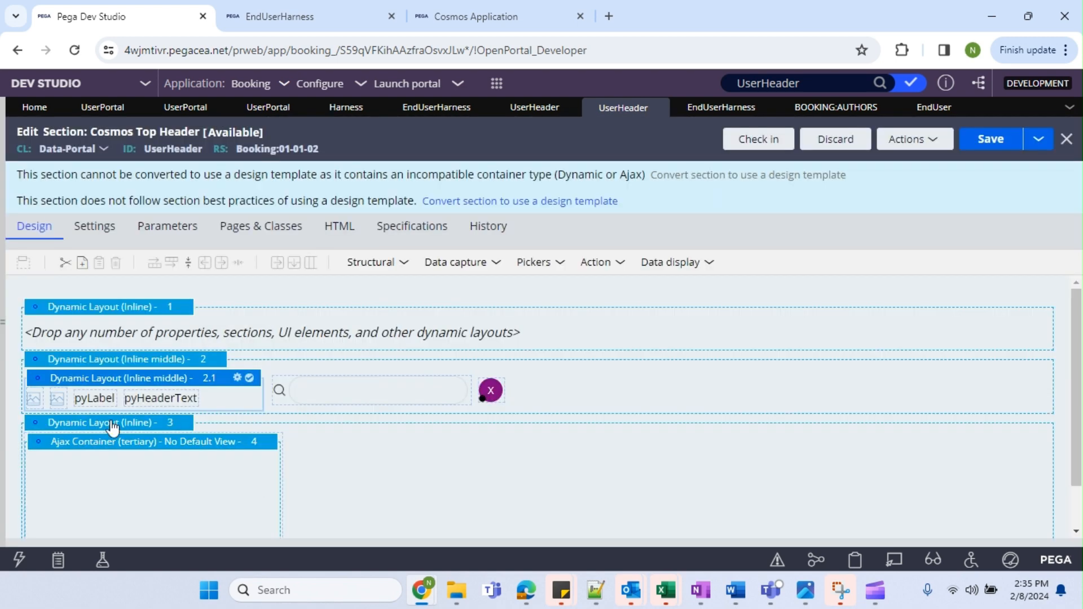
Set Dynamic Layout 2's visibility to Always, save the section, and view the portal.
left_click(186, 360)
left_click(228, 359)
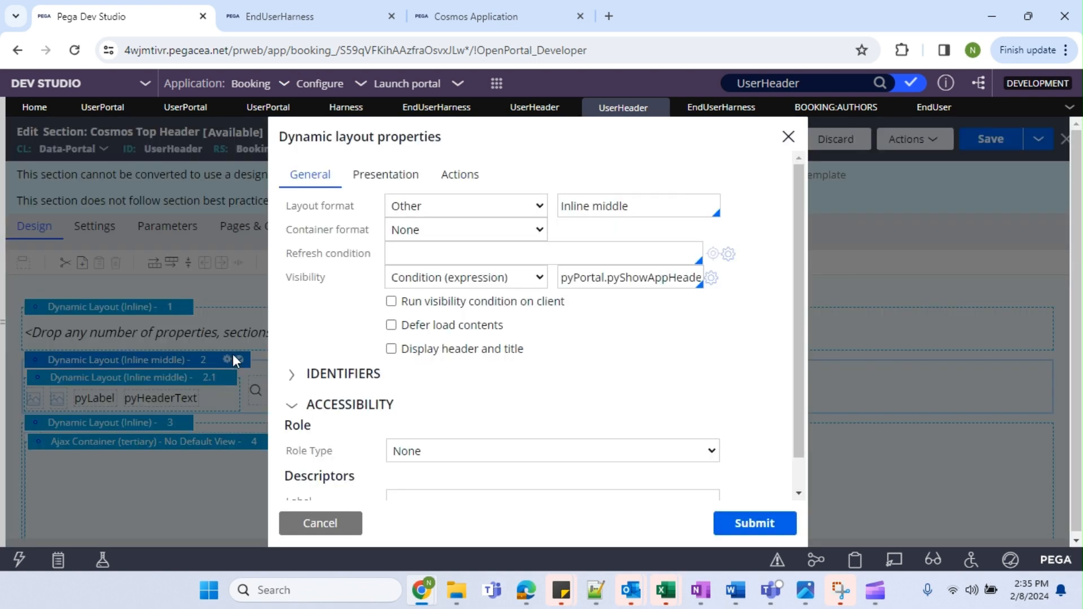
left_click(515, 282)
left_click(421, 297)
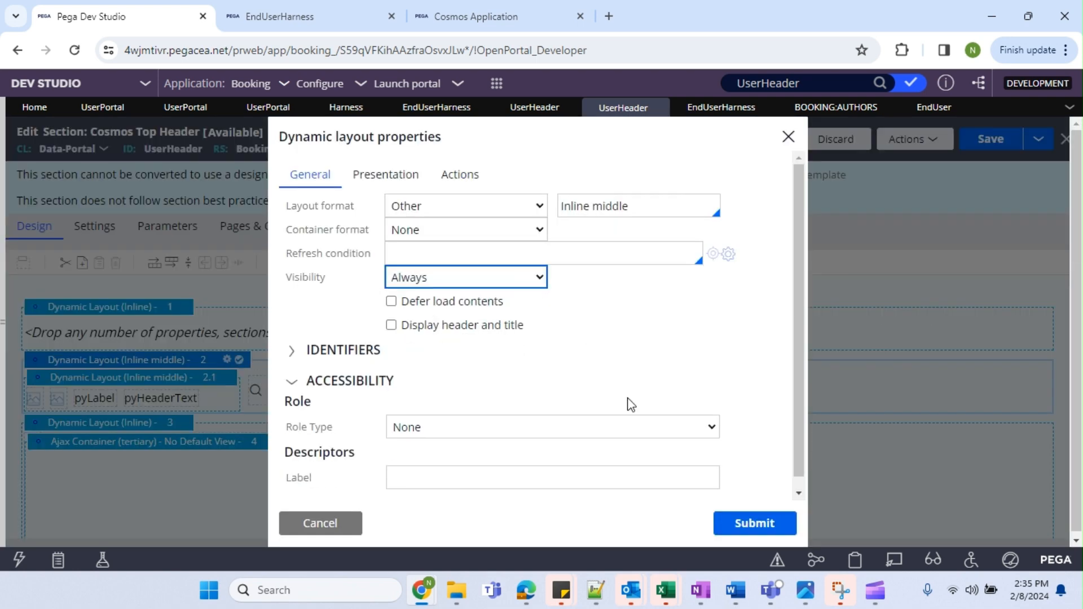
left_click(795, 519)
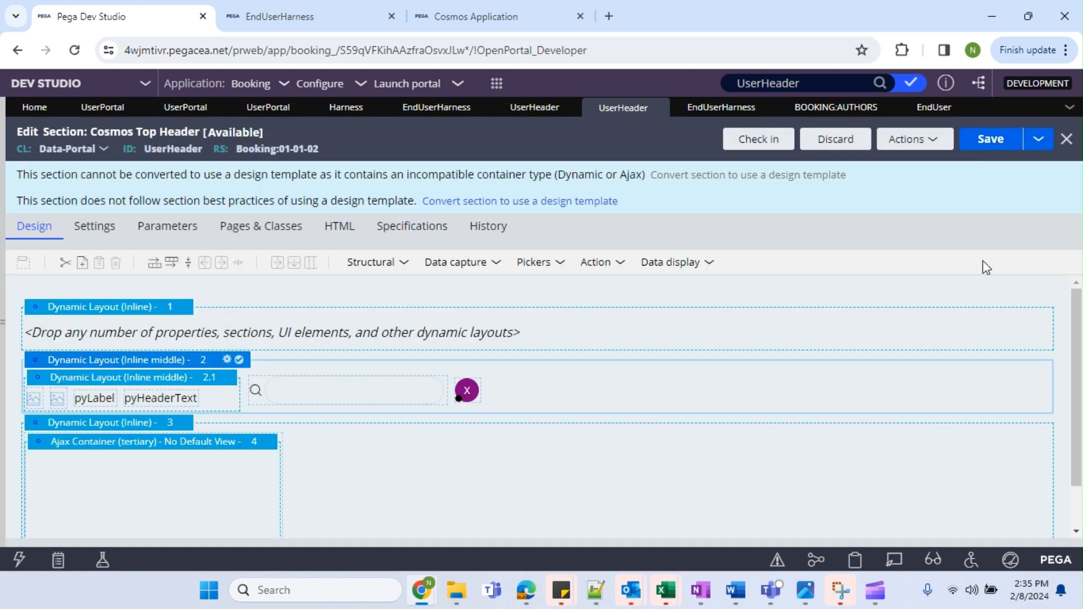
left_click(1000, 142)
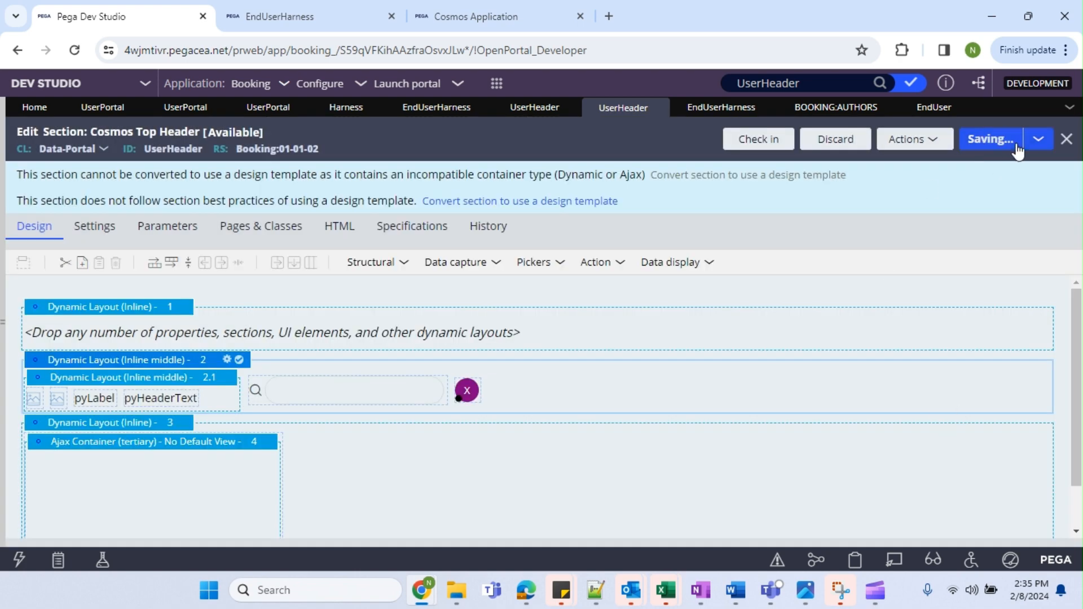
left_click(338, 18)
left_click(79, 52)
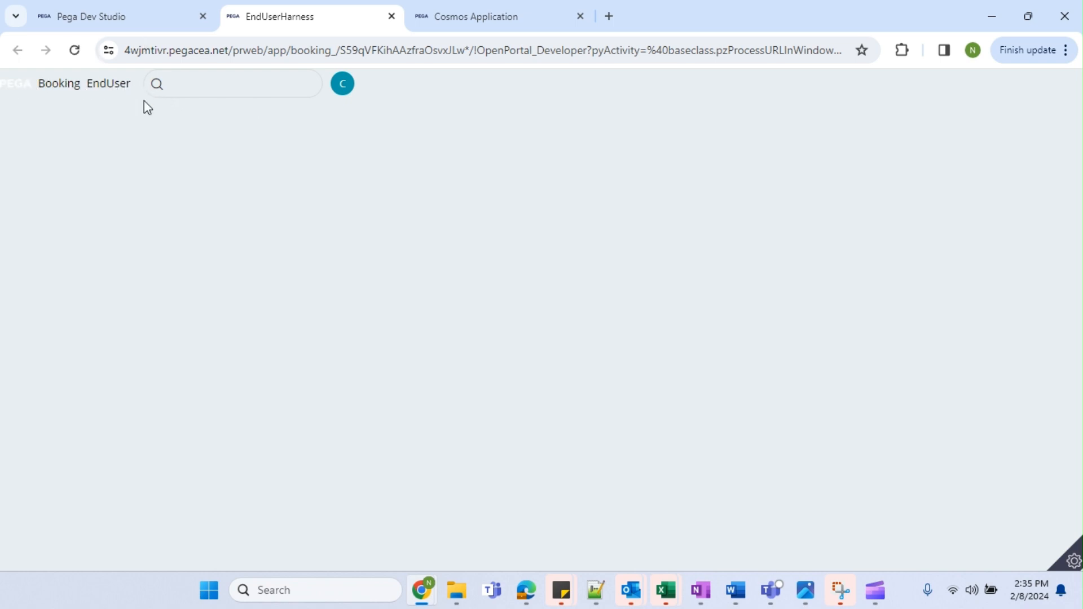
left_click(182, 20)
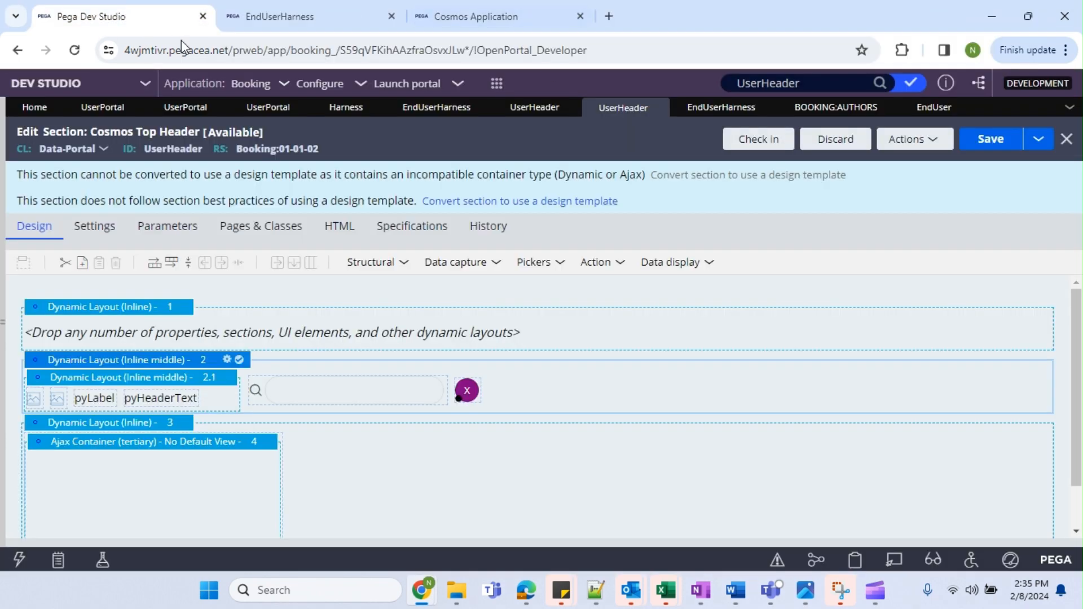
left_click(289, 3)
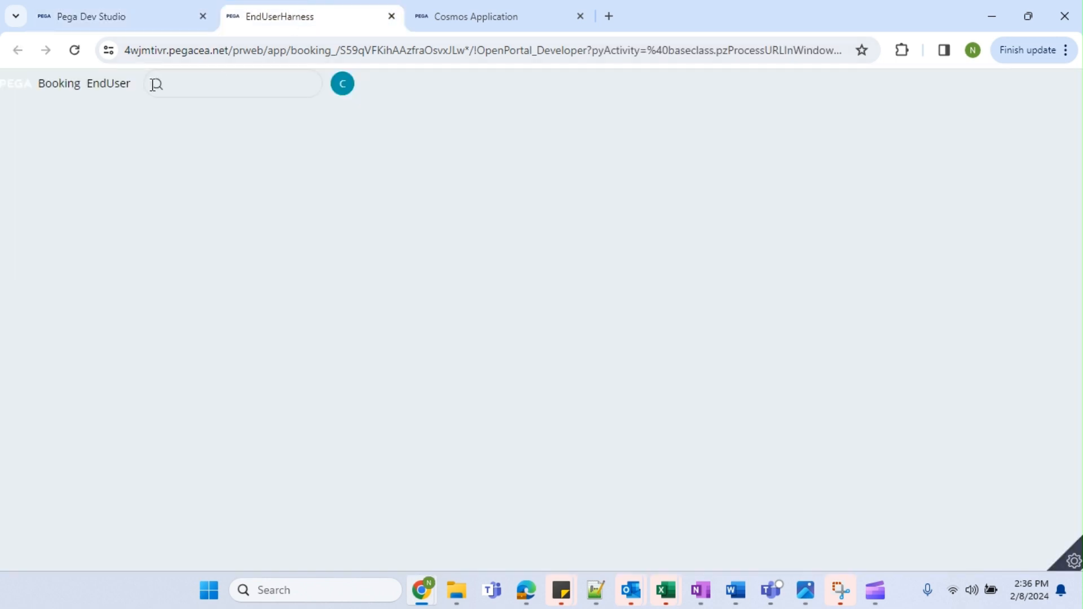
left_click(92, 21)
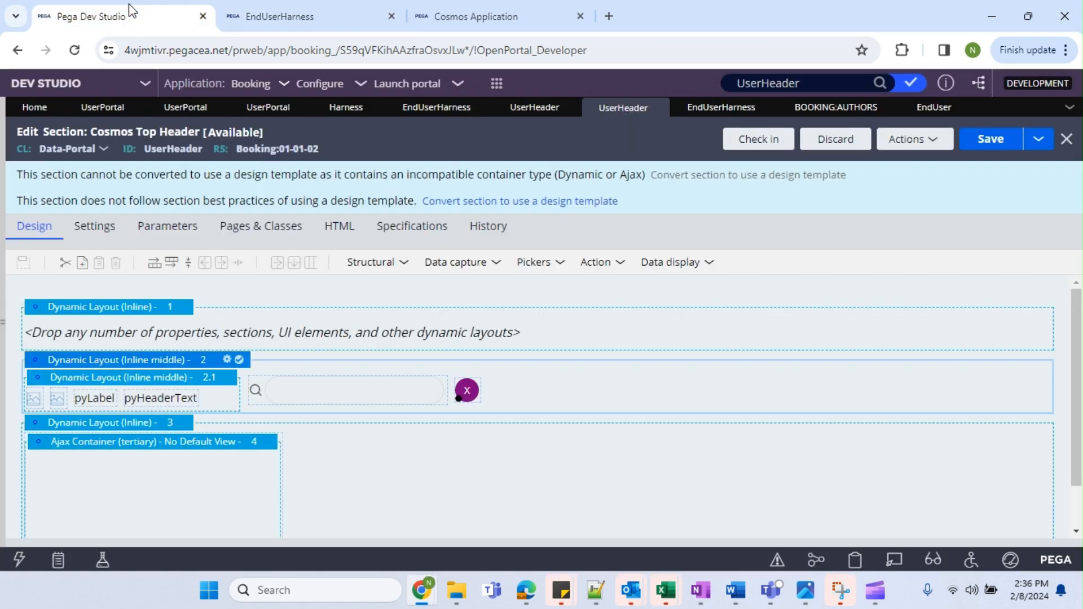
left_click(273, 15)
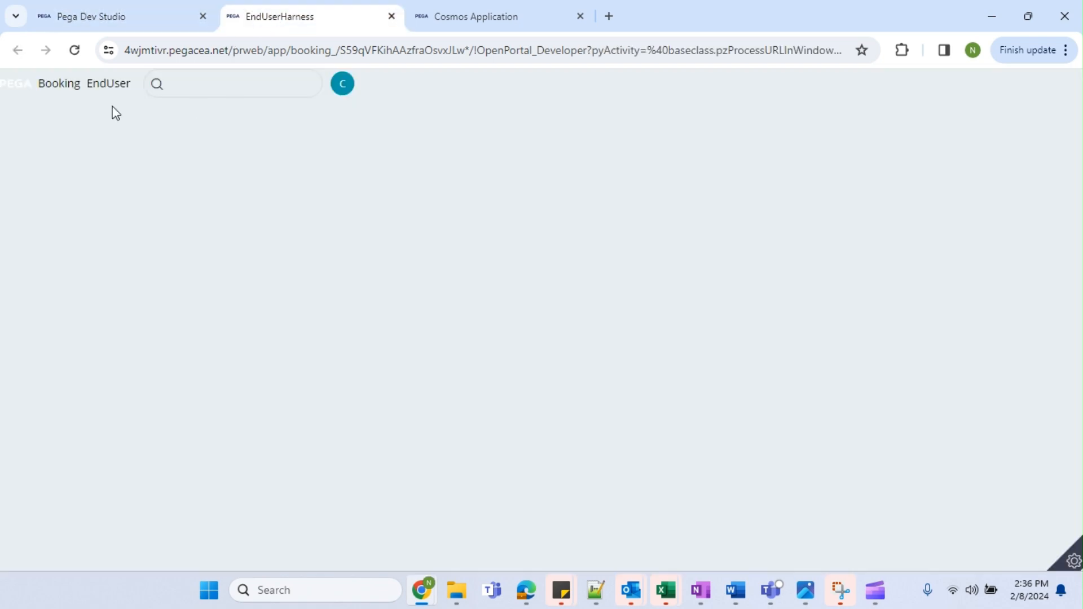
left_click_drag(89, 96, 141, 92)
left_click(79, 22)
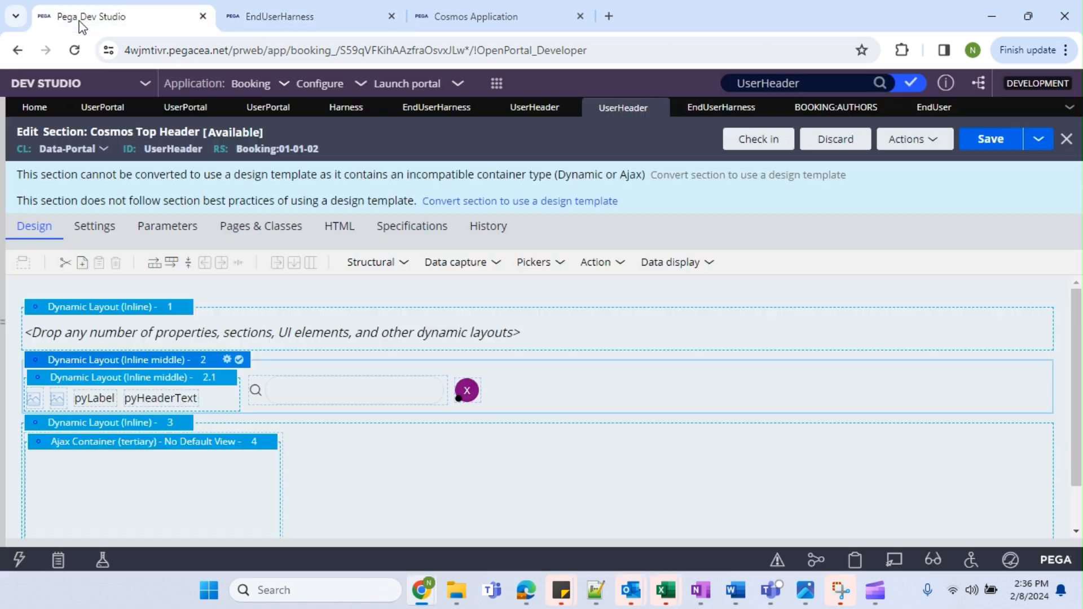
left_click(290, 387)
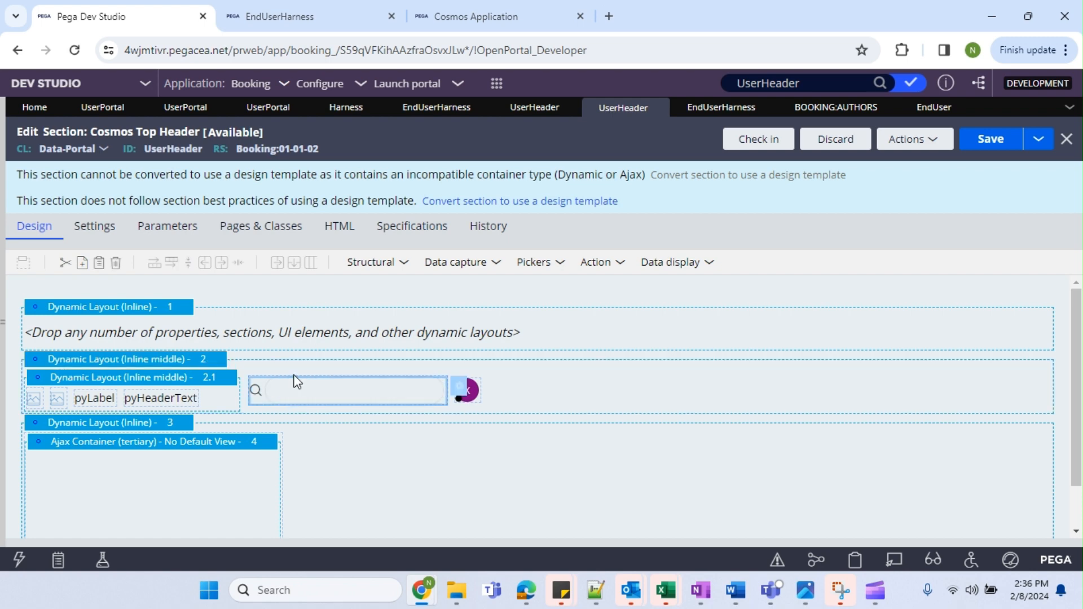
left_click(264, 17)
left_click(265, 50)
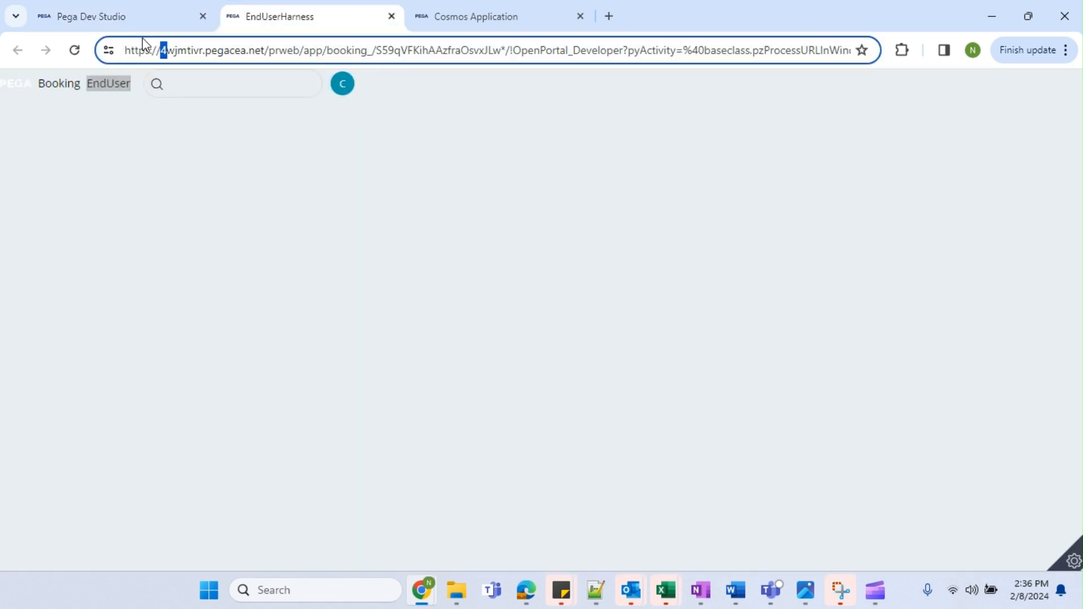
left_click(205, 26)
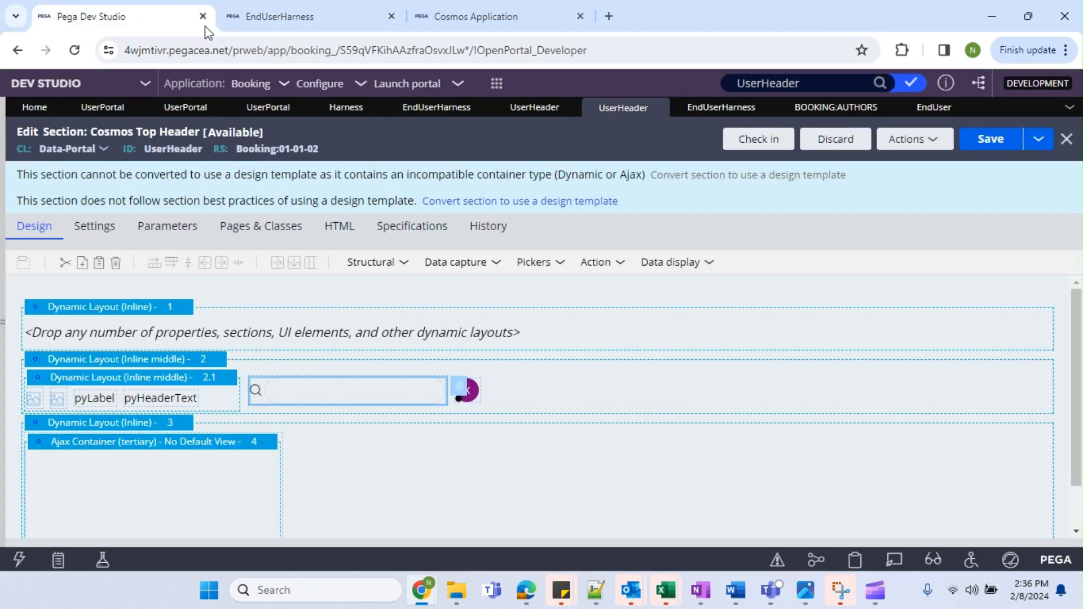
left_click(481, 403)
scroll(495, 394, "down", 1)
Review the Booking:Authors available portals, UserPortal and EndUser, then switch to Notepad++.
scroll(499, 370, "up", 1)
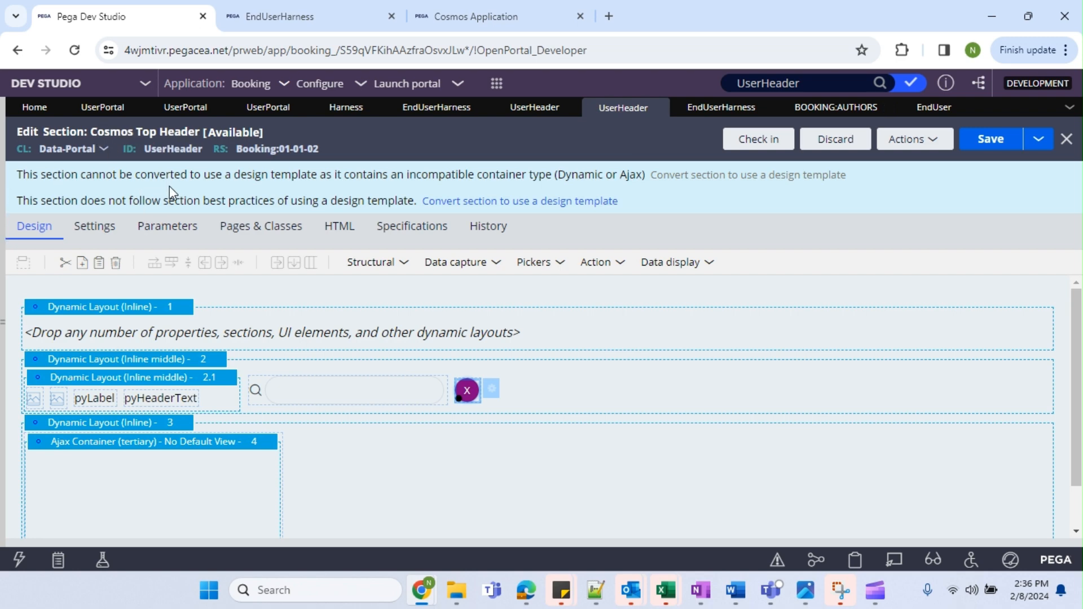
left_click(834, 110)
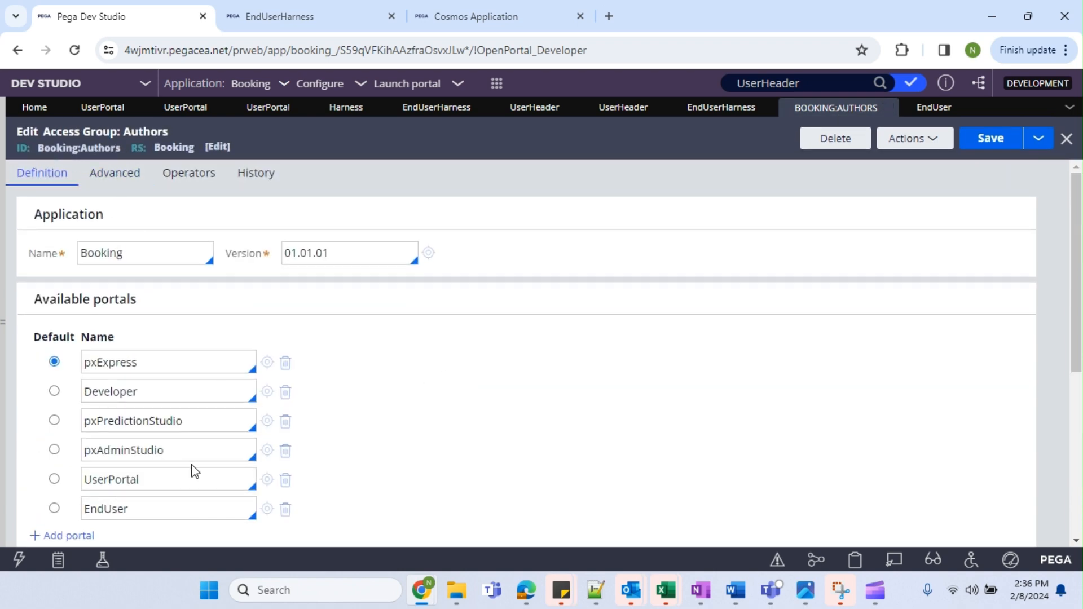
scroll(193, 471, "down", 1)
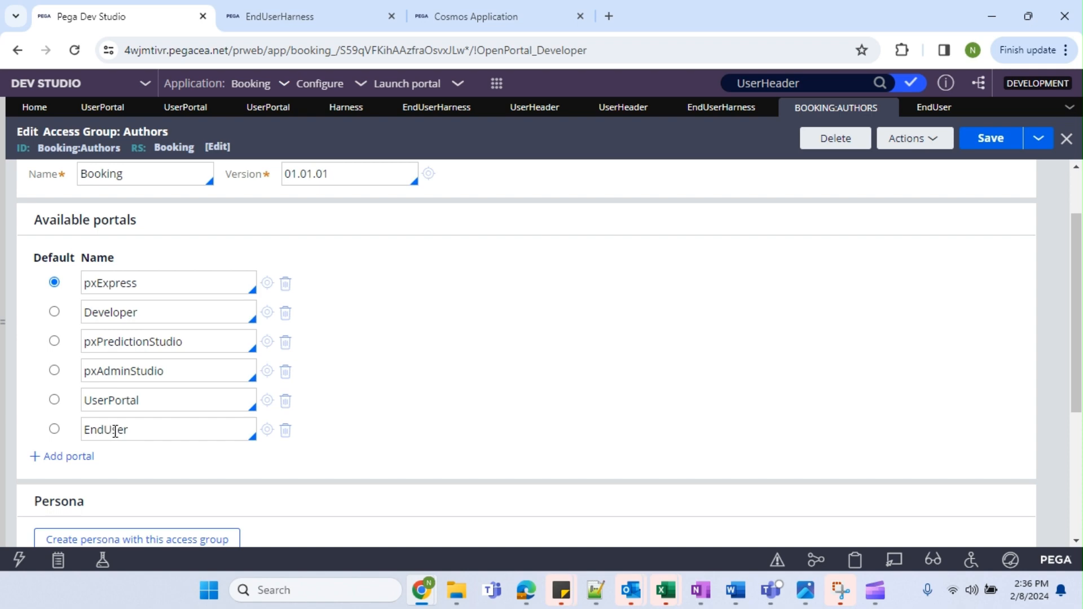
left_click(597, 592)
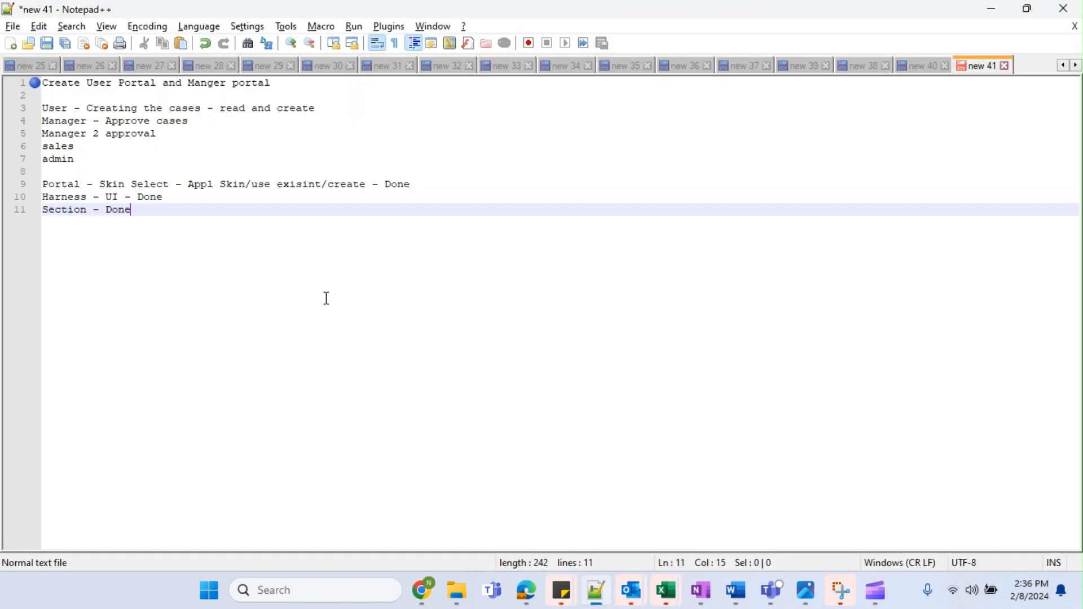
Add note lines 'User - Portal - User Operator and see what access group it has - User portal' and 'Manger -'.
key("Return")
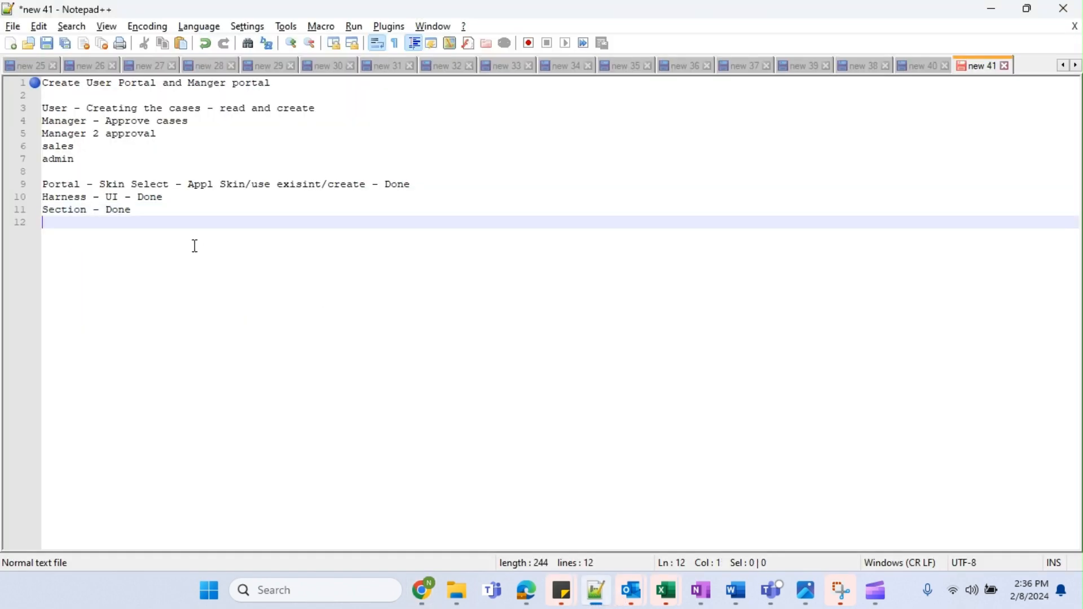
key("Return")
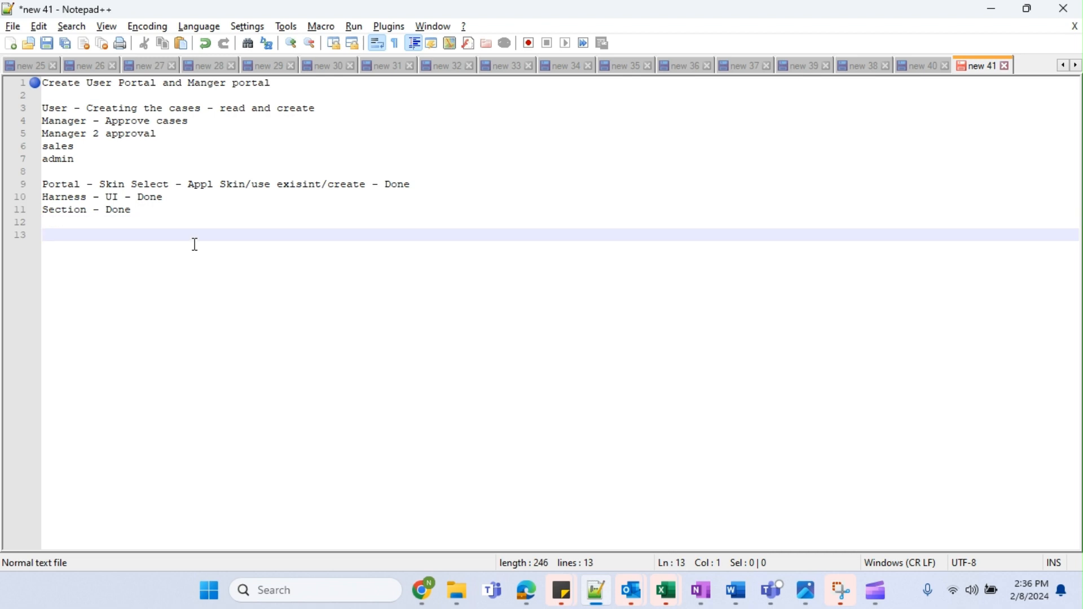
type("UserMa")
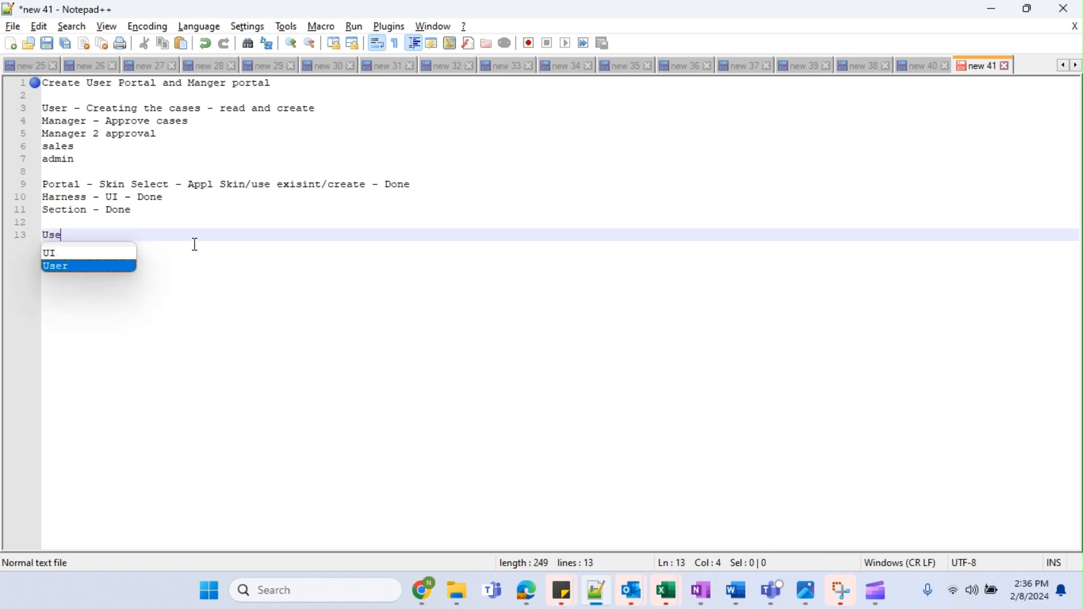
key("BackSpace")
key("BackSpace")
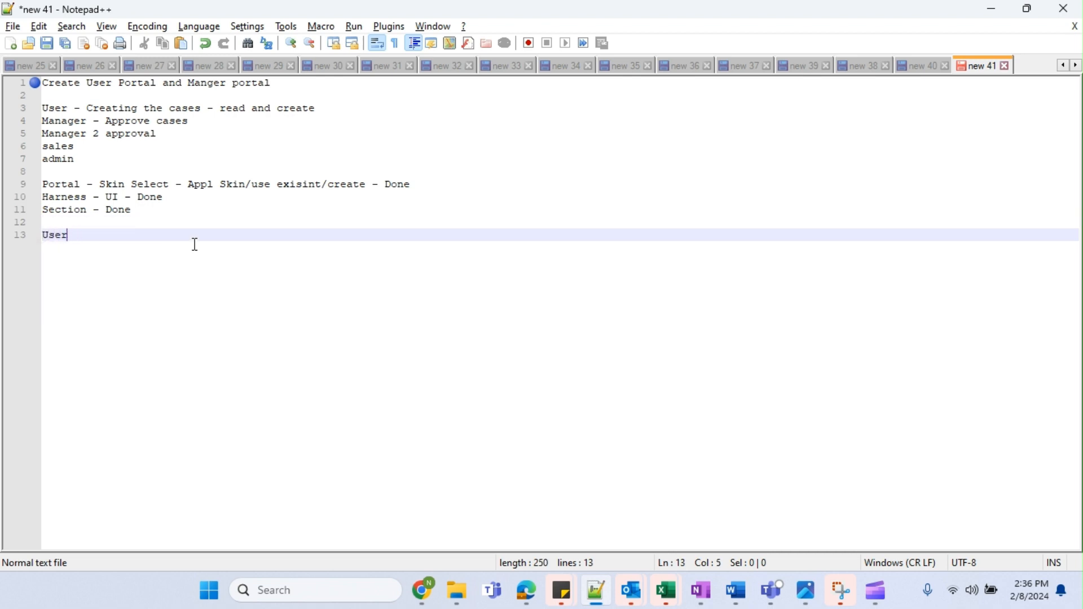
key("Return")
type("Manger")
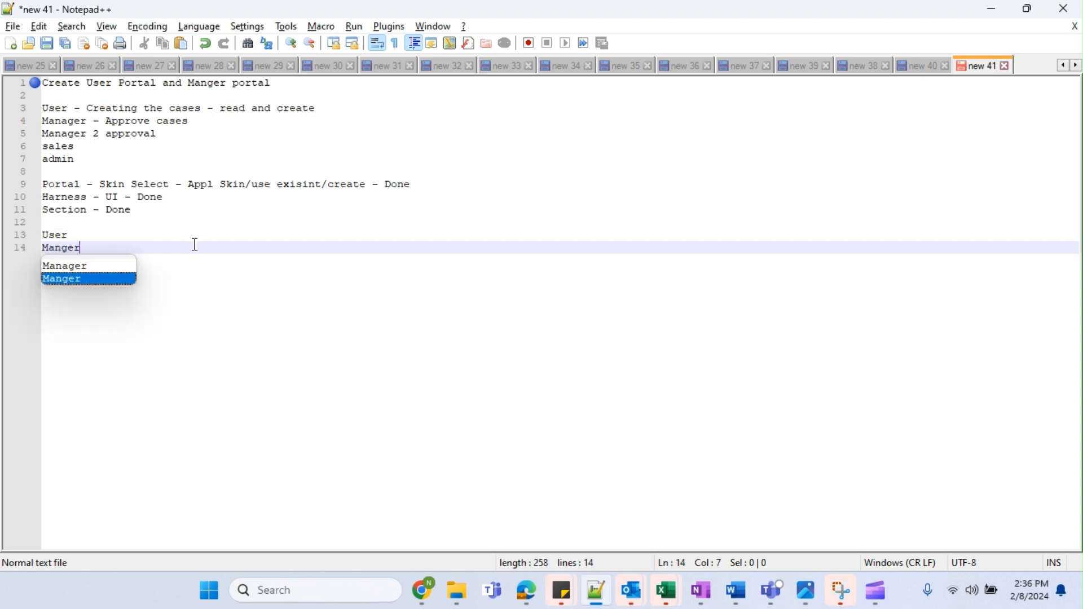
left_click(97, 237)
type("- ")
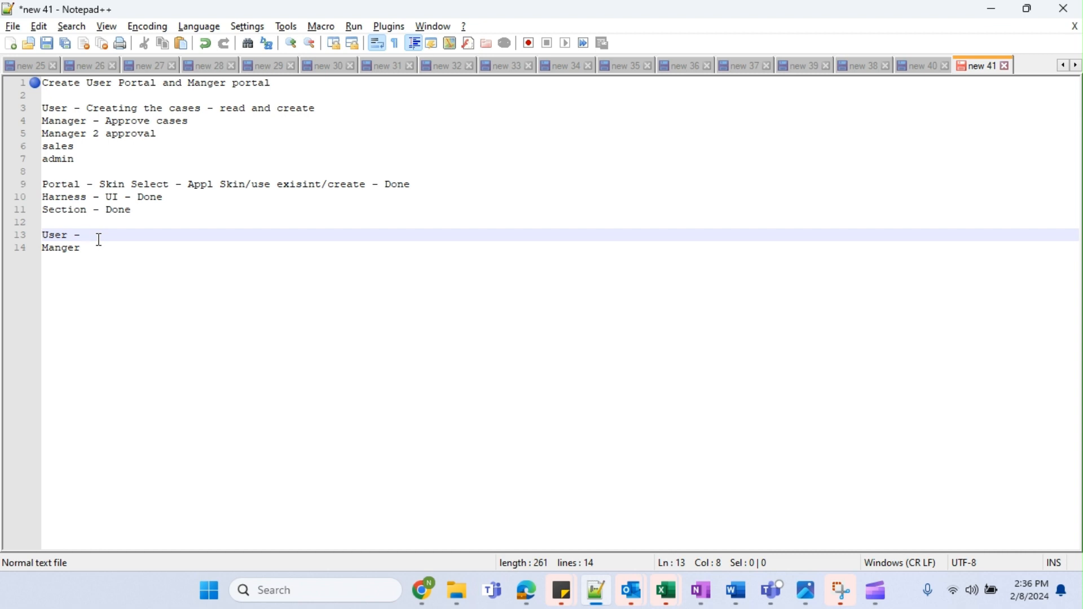
type("Porta")
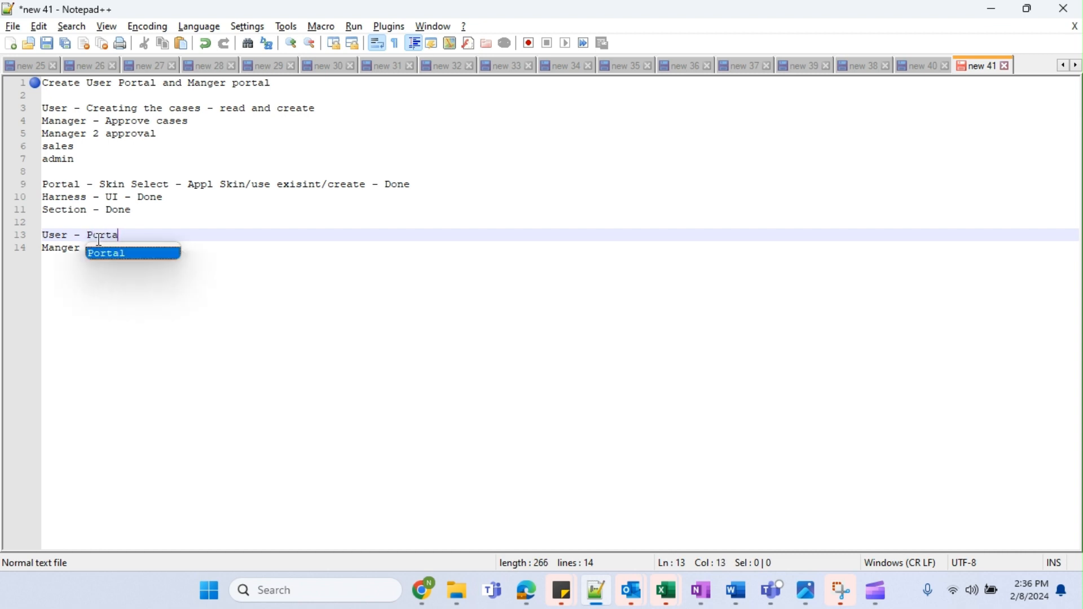
type("l - ")
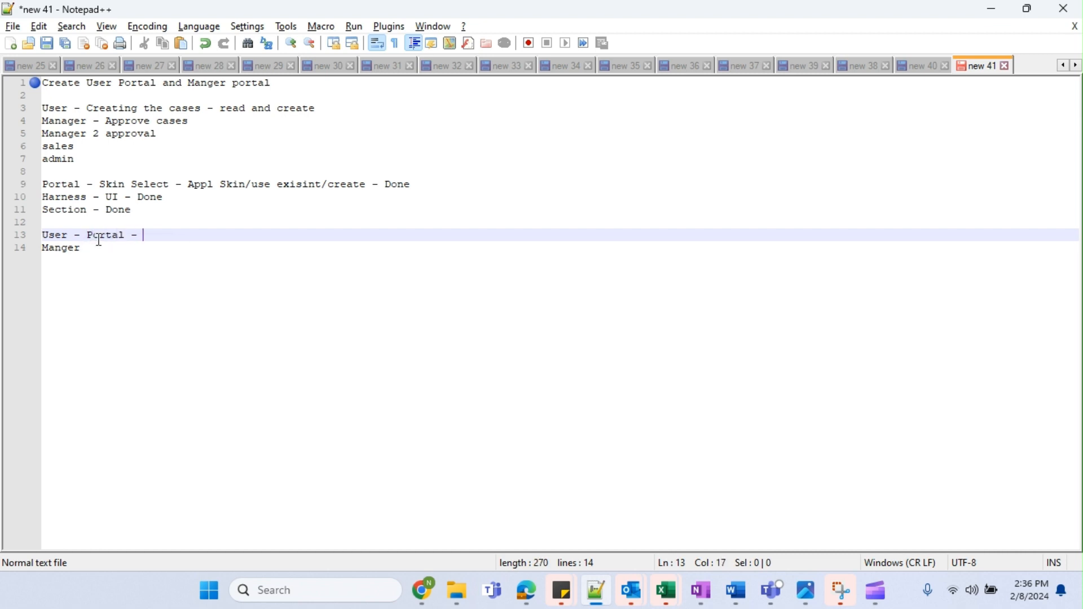
type("User Operator and see ")
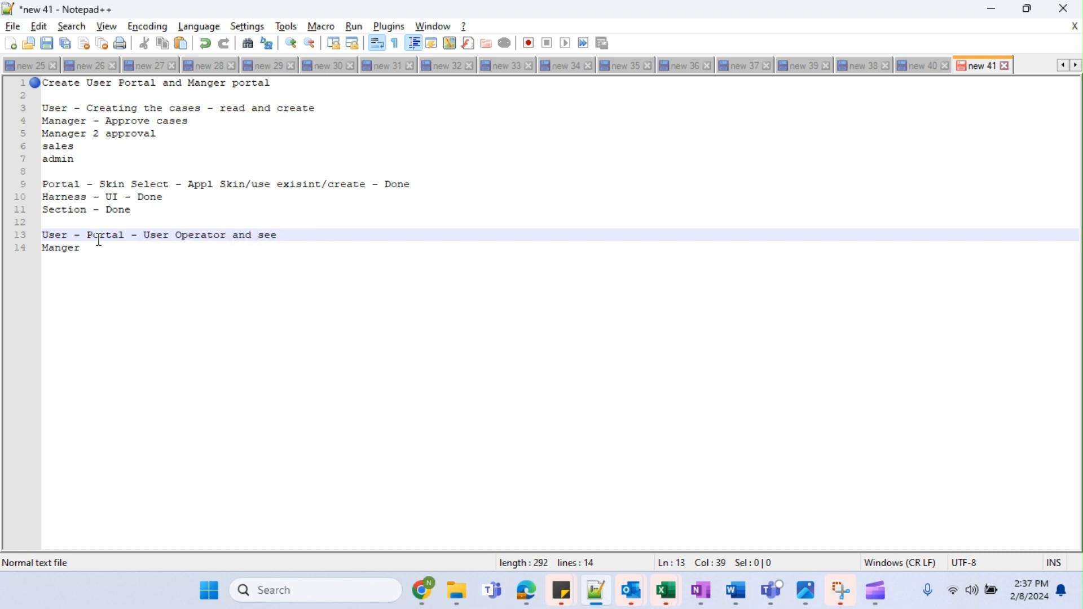
type("what access group")
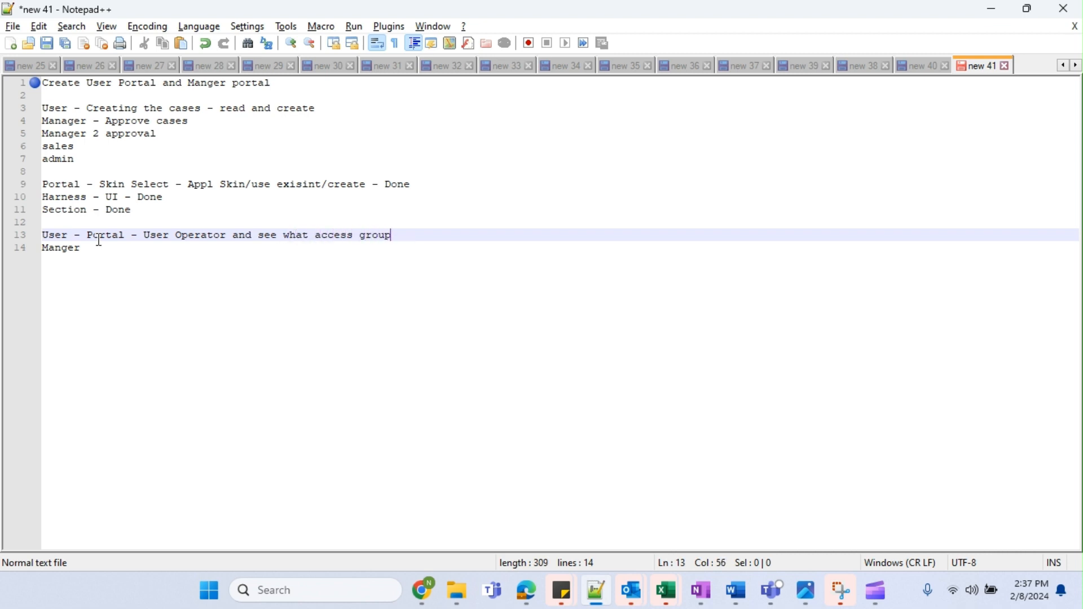
type(" it has -")
type("User porta")
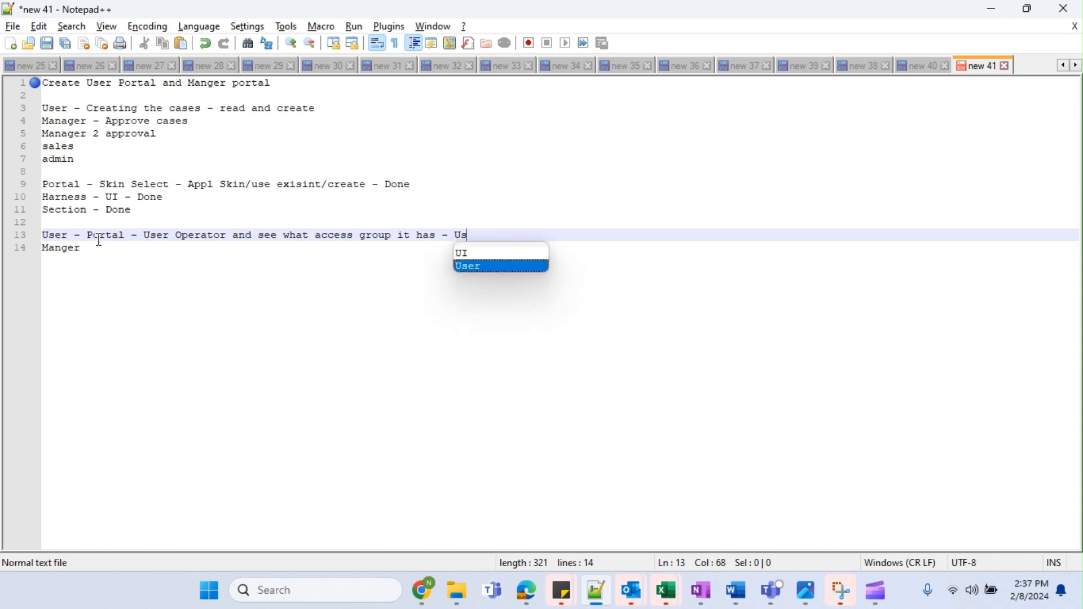
type("l")
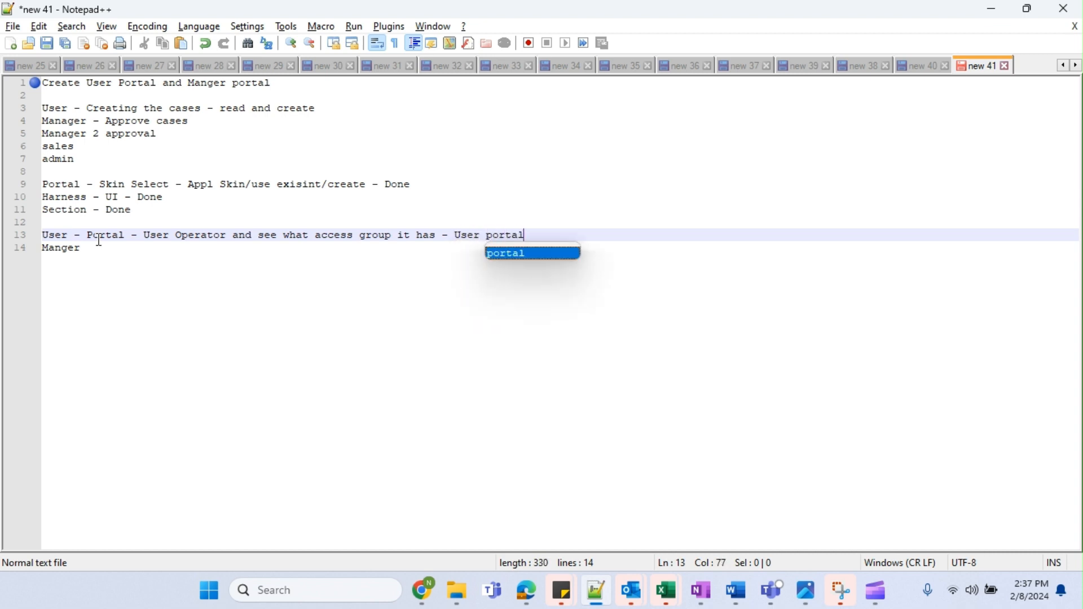
left_click(133, 258)
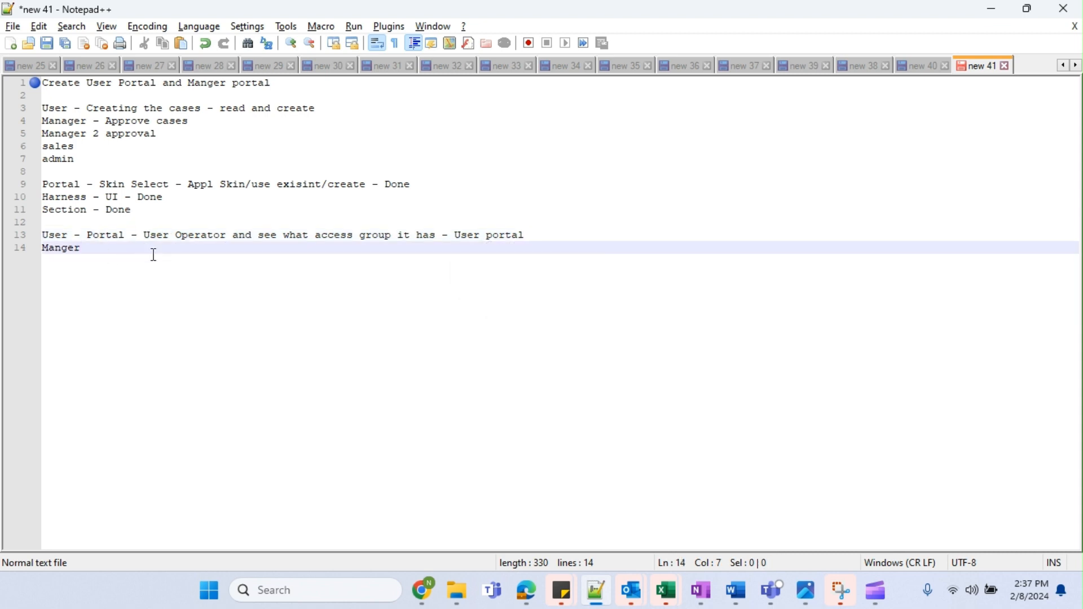
type("-")
Look over the new note lines, briefly switch windows, then return to Notepad++.
left_click_drag(395, 236, 257, 244)
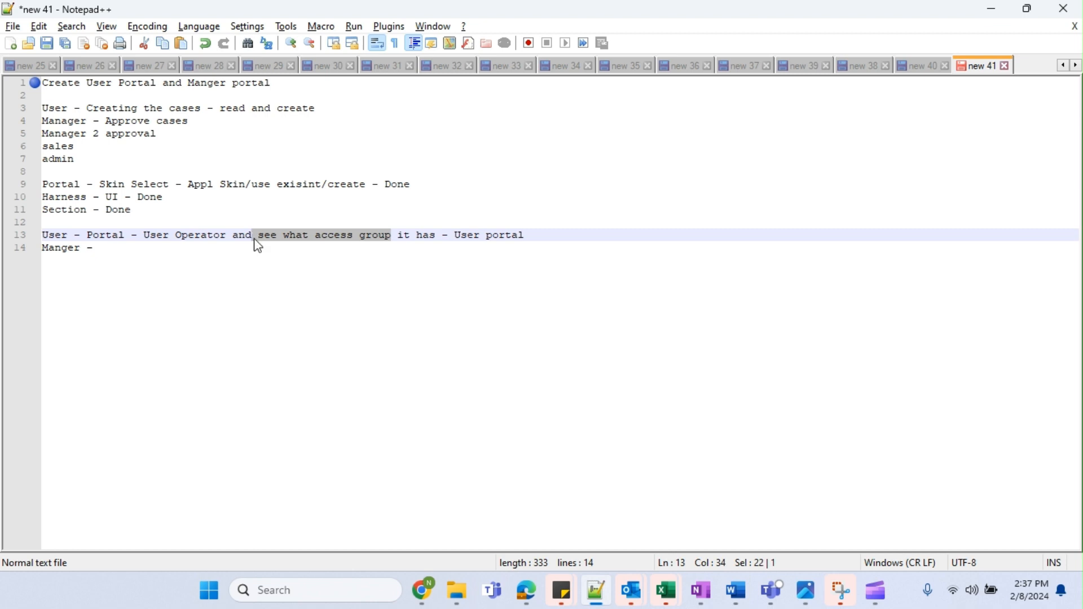
left_click(209, 249)
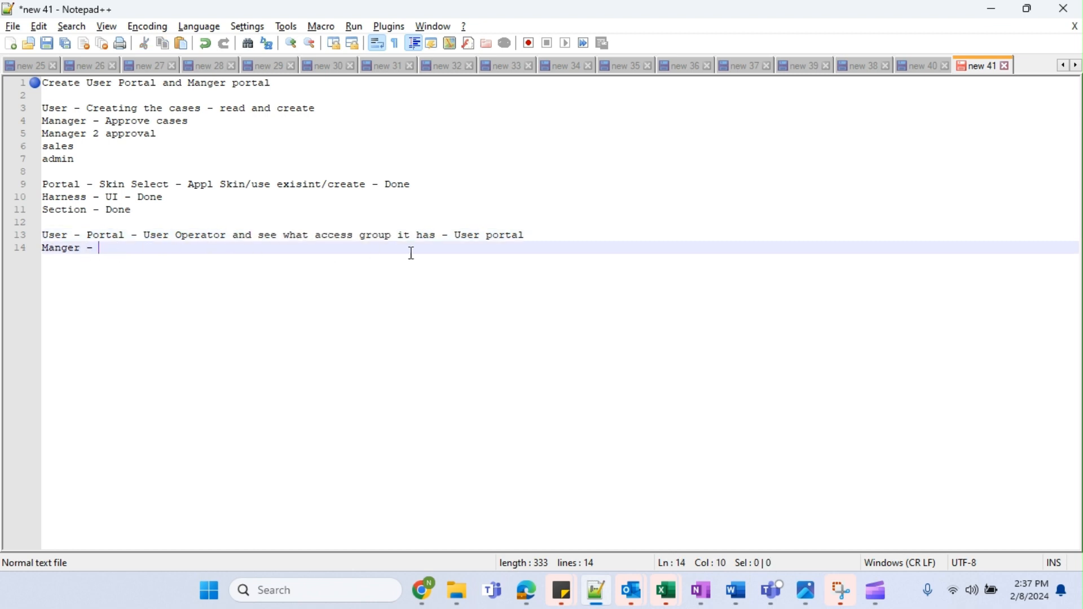
left_click_drag(440, 236, 527, 235)
left_click(469, 246)
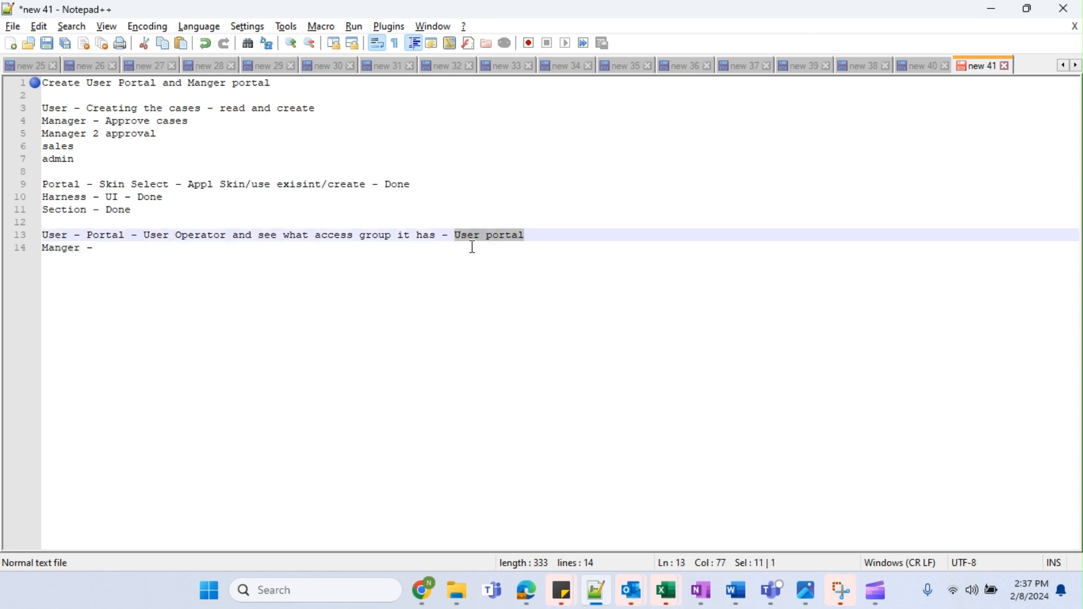
left_click(472, 248)
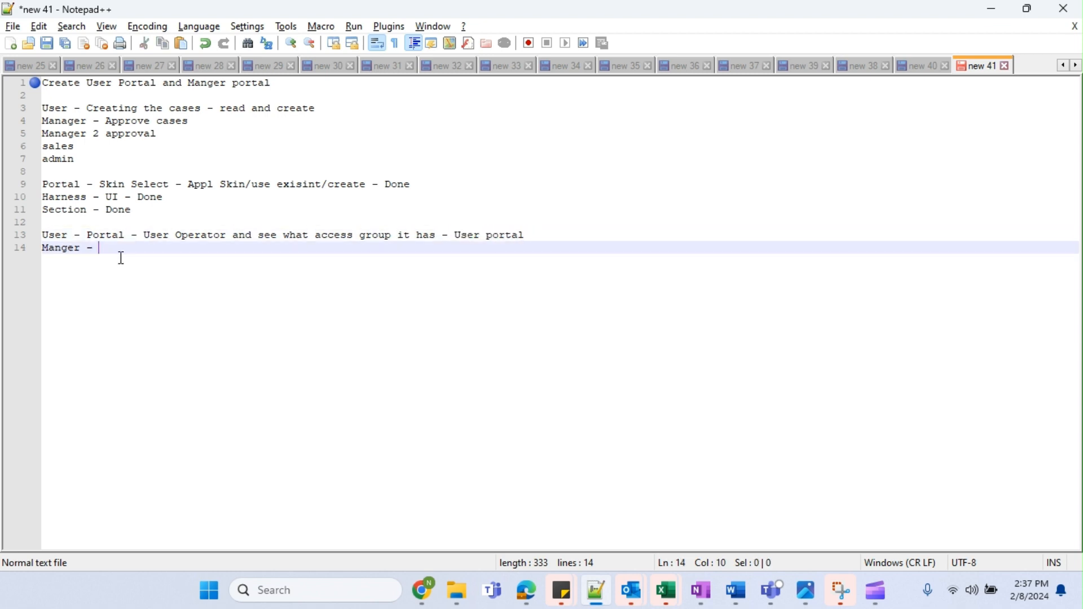
double_click(51, 249)
left_click(100, 250)
mouse_move(424, 590)
left_click(241, 544)
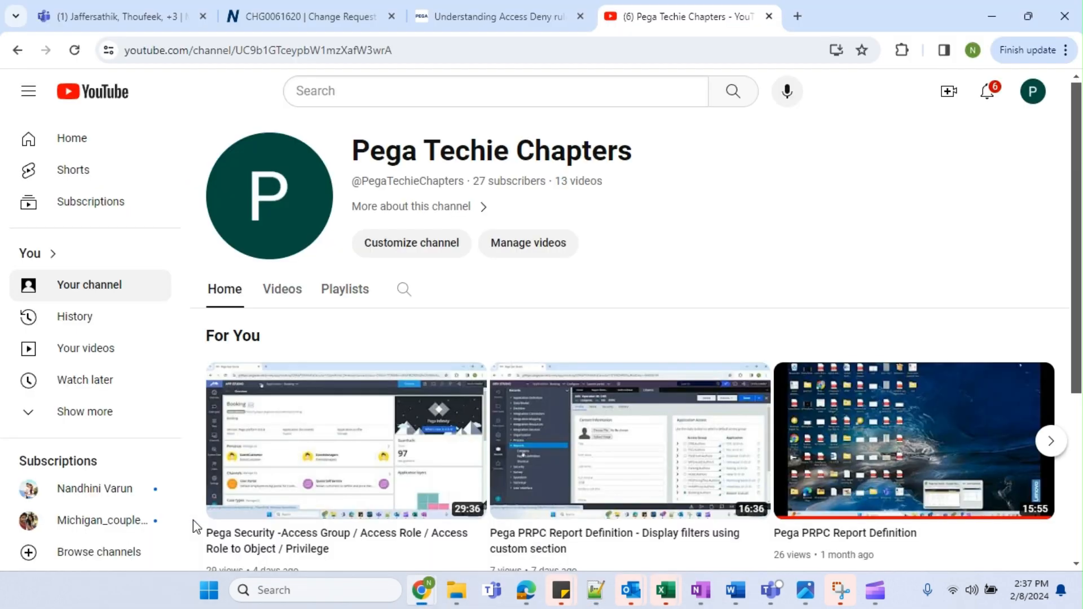
key("alt+Tab")
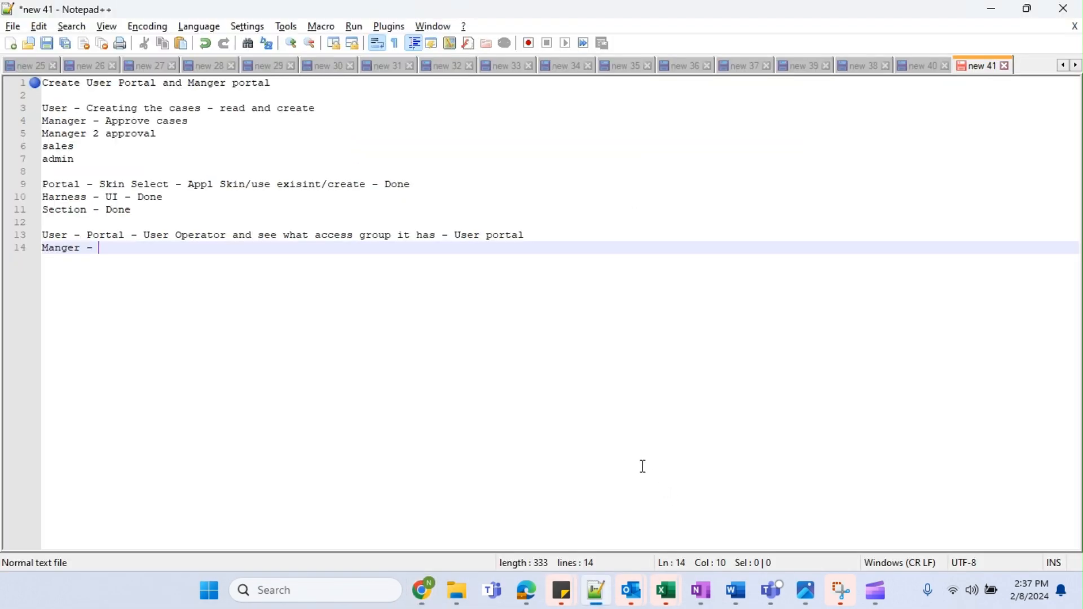
Close all open editor tabs in Dev Studio, discarding the harness's unsaved changes.
mouse_move(519, 600)
mouse_move(433, 595)
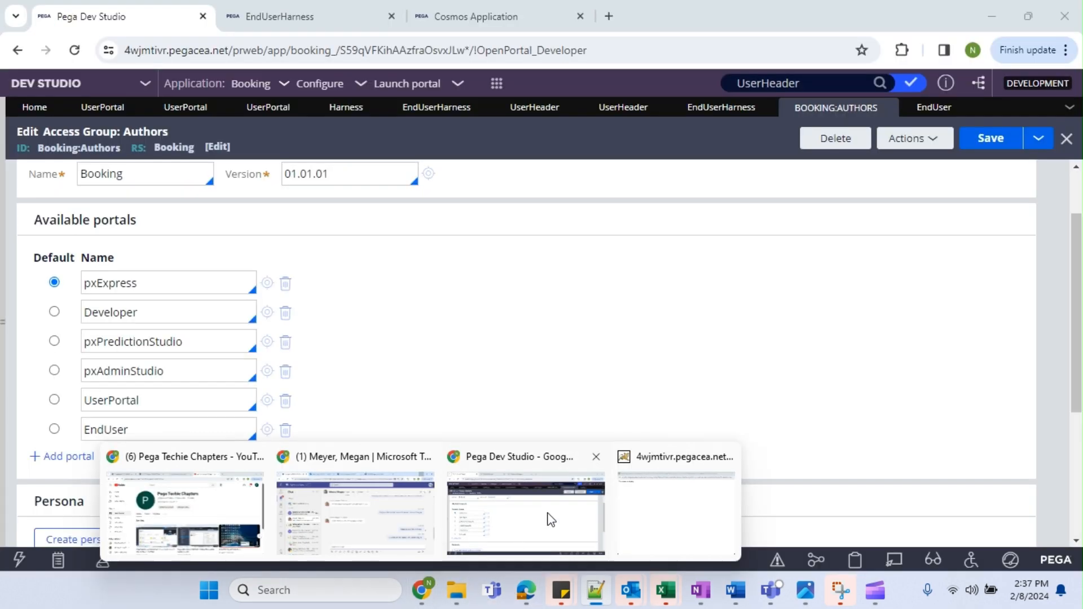
left_click(552, 519)
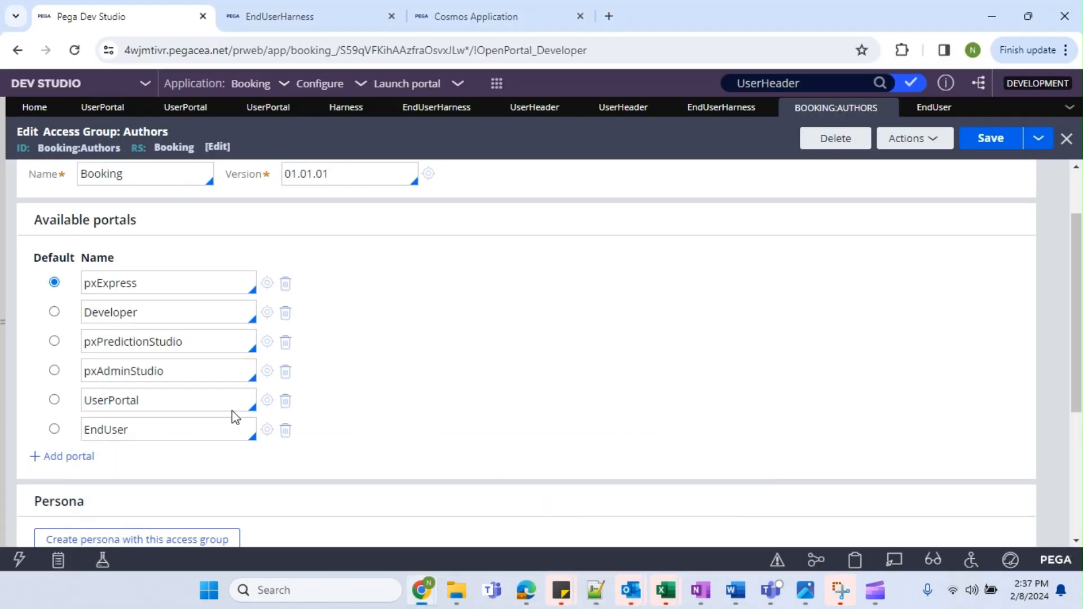
left_click(1069, 110)
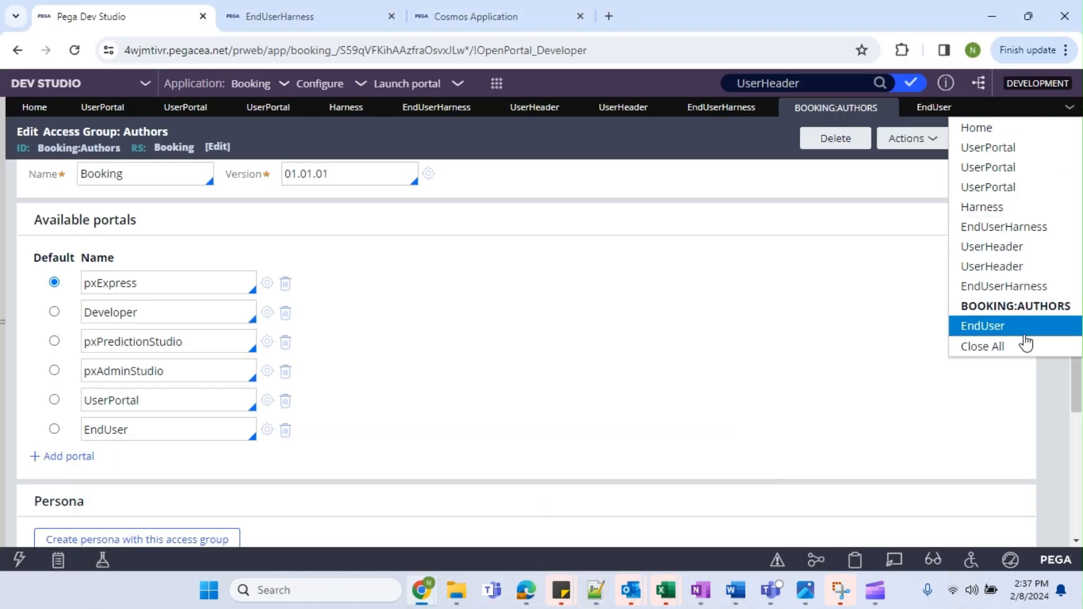
left_click(1014, 349)
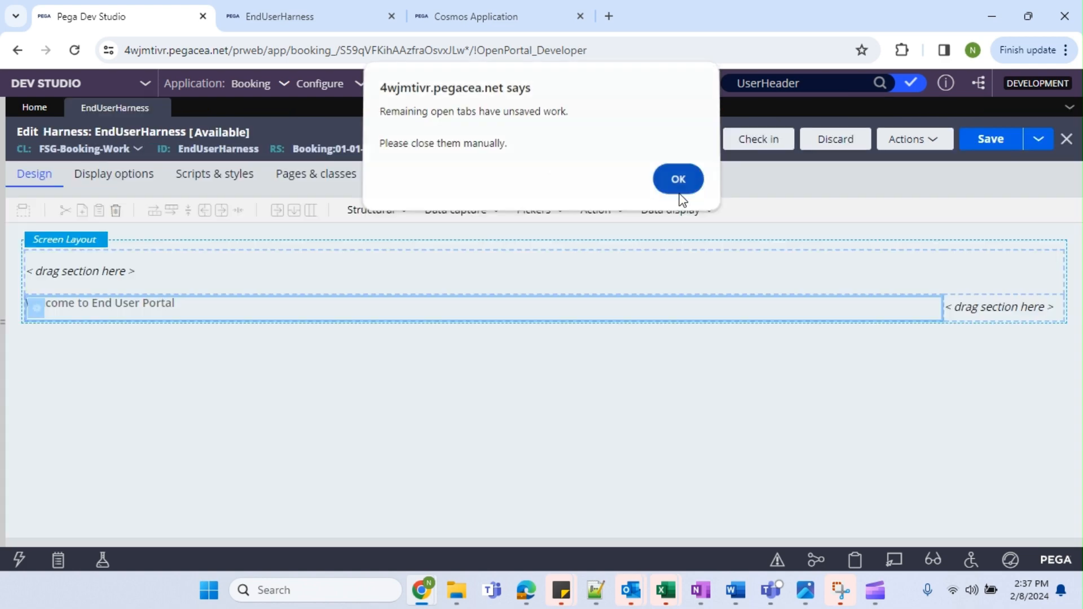
left_click(678, 182)
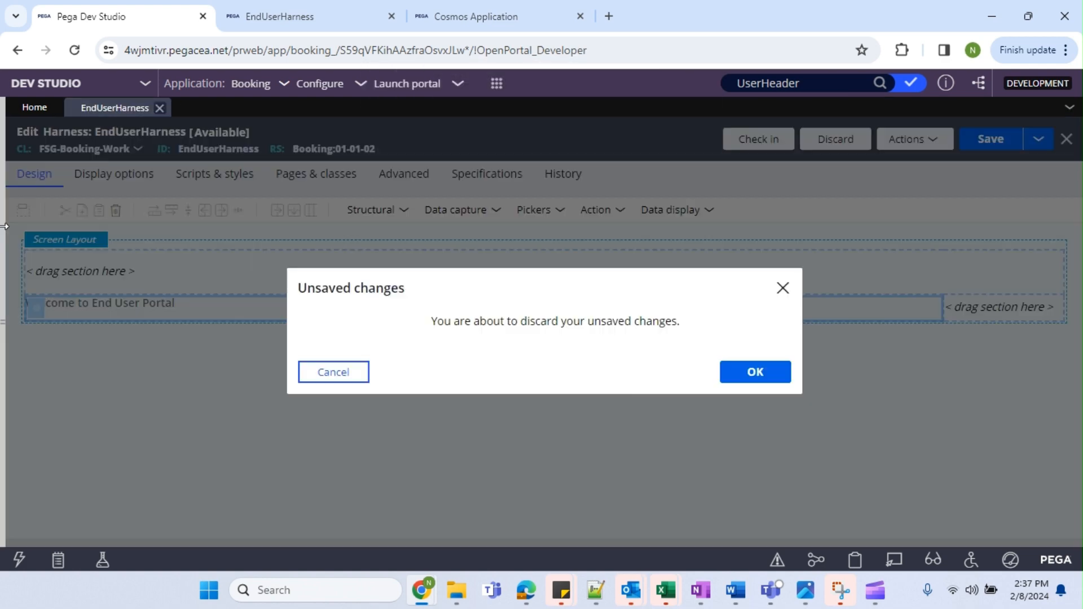
left_click(5, 226)
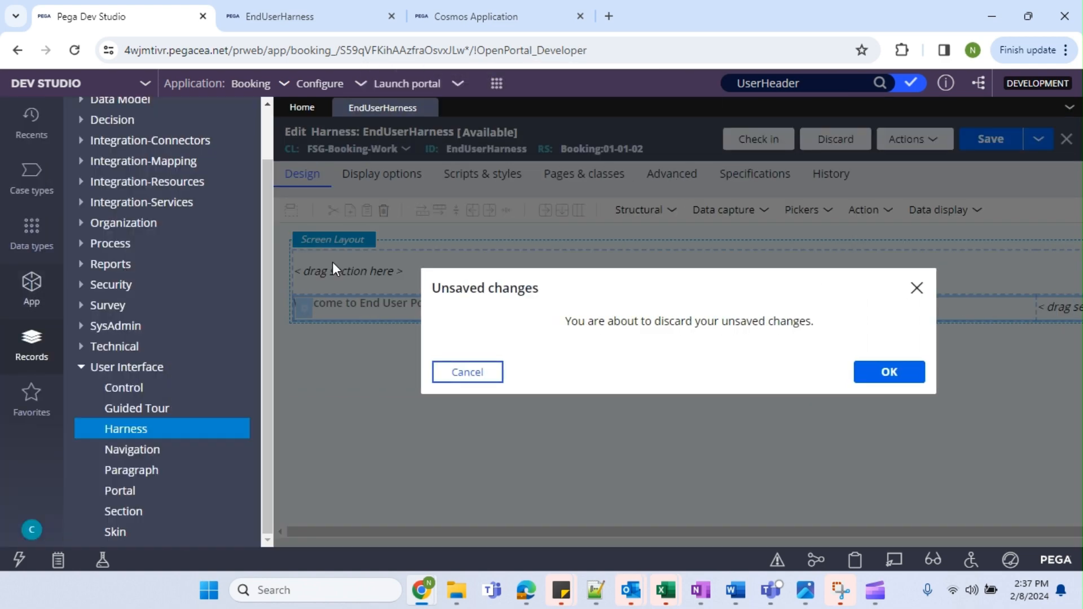
left_click(937, 370)
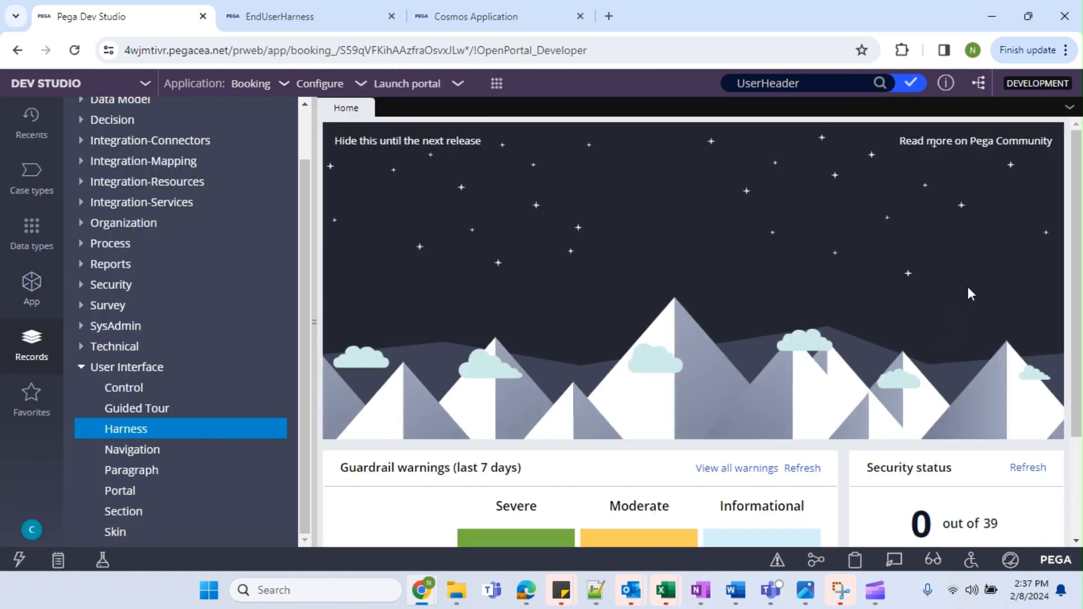
Filter the Organization operator list by Operator ID 'us' and open User@Booking.
left_click(81, 223)
left_click(159, 286)
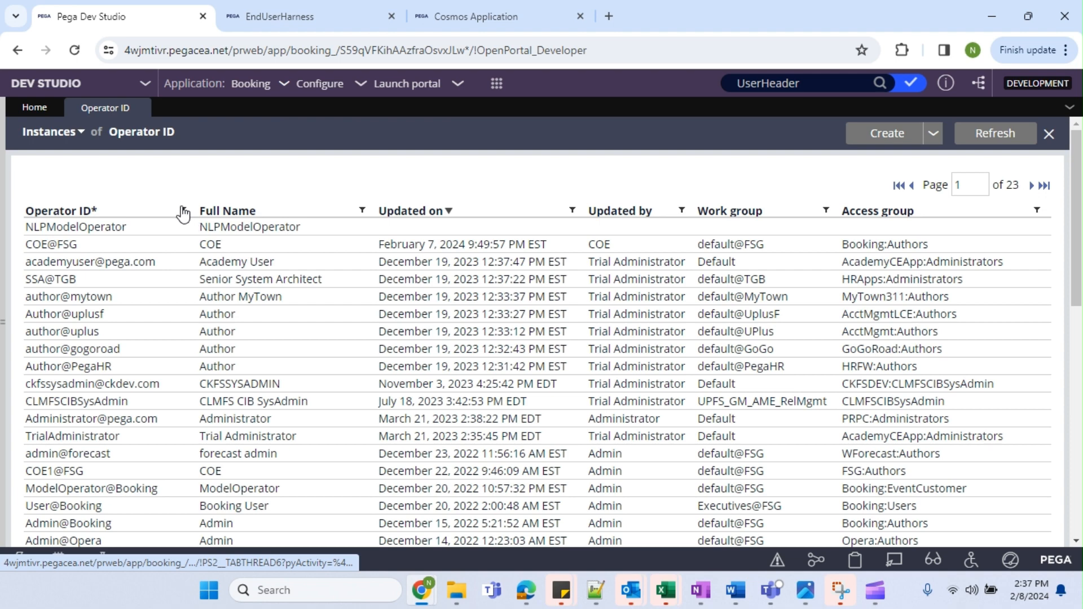
left_click(182, 211)
type("user")
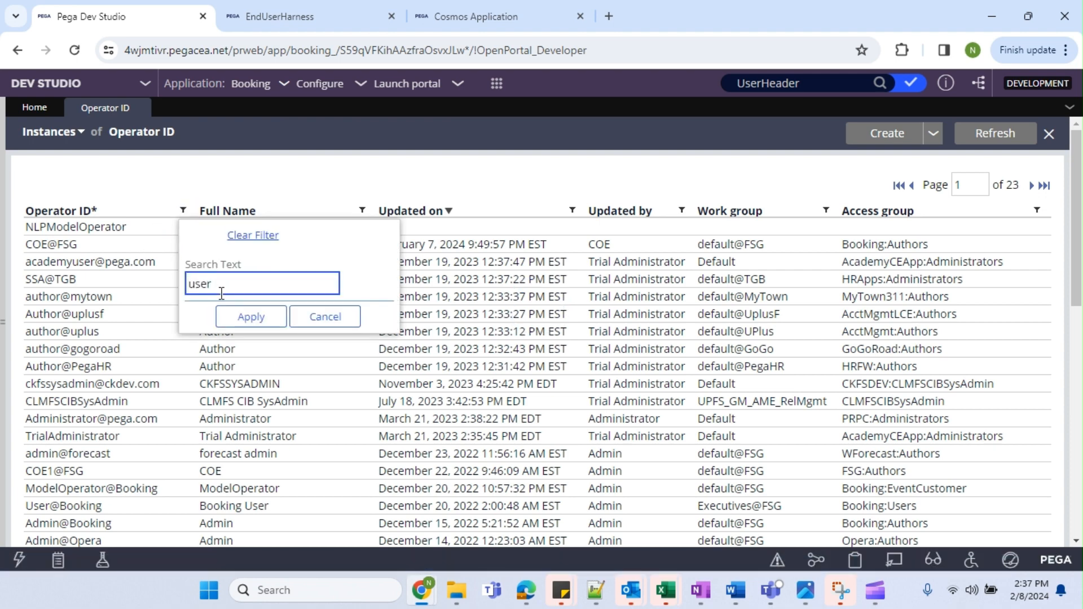
left_click(251, 316)
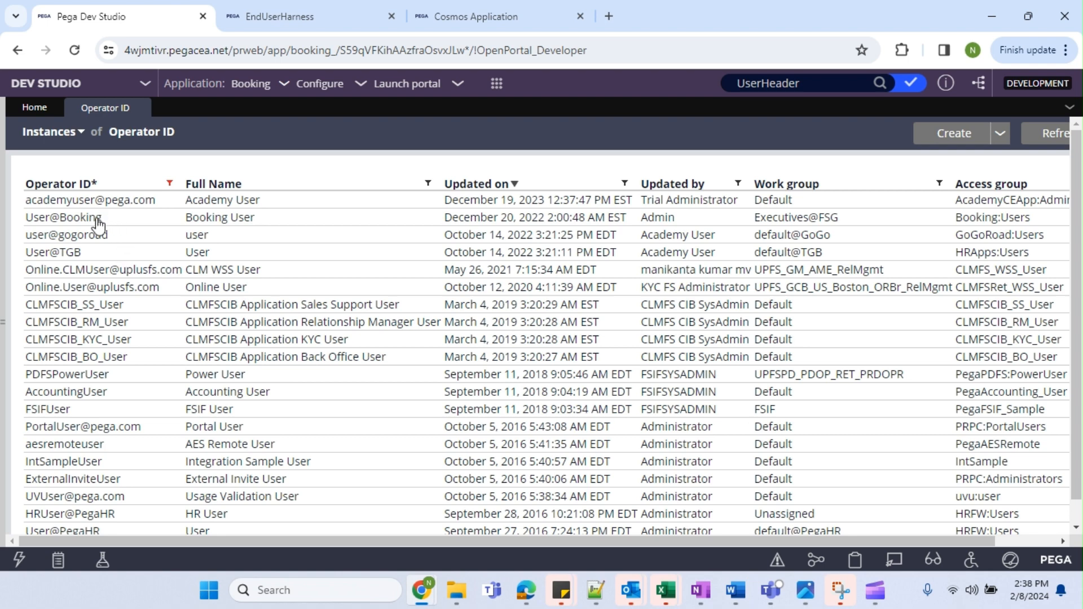
left_click(97, 221)
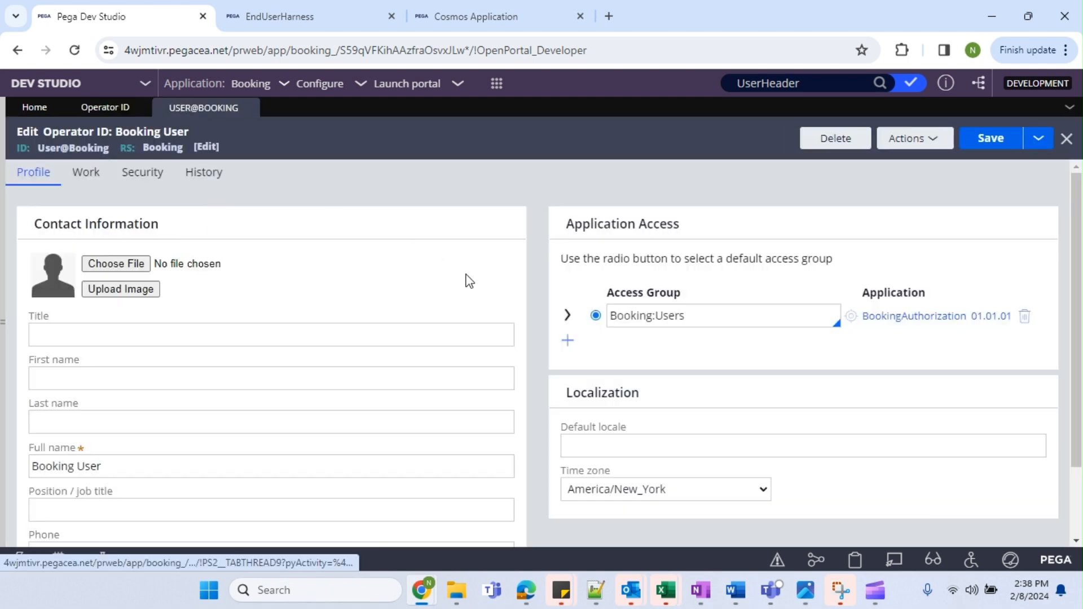
Open the Booking:Users access group from the operator's default access group field.
left_click_drag(709, 316, 611, 320)
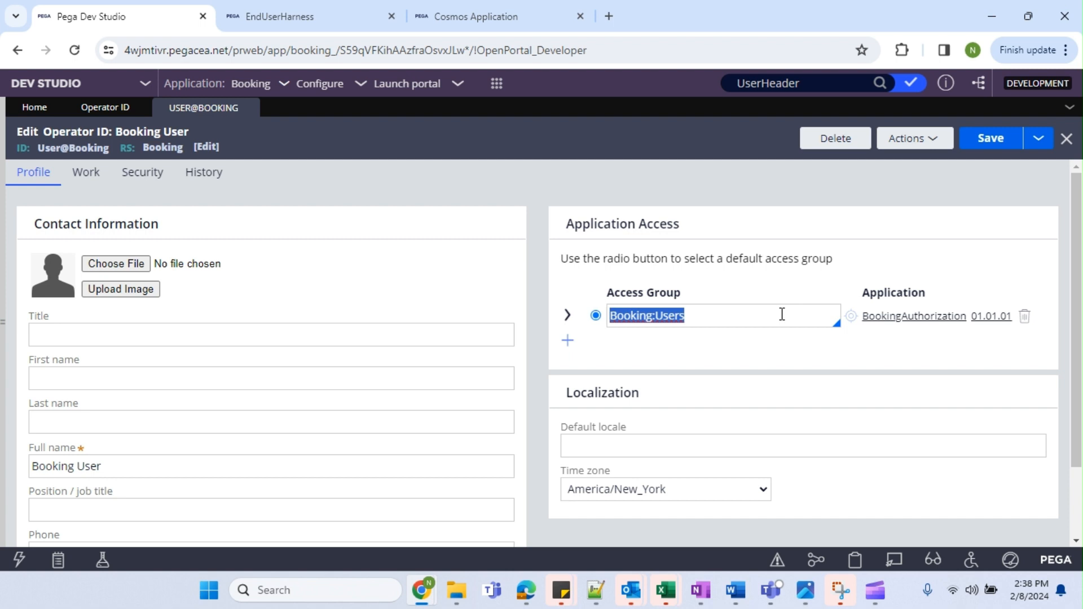
left_click_drag(782, 314, 613, 315)
left_click(626, 313)
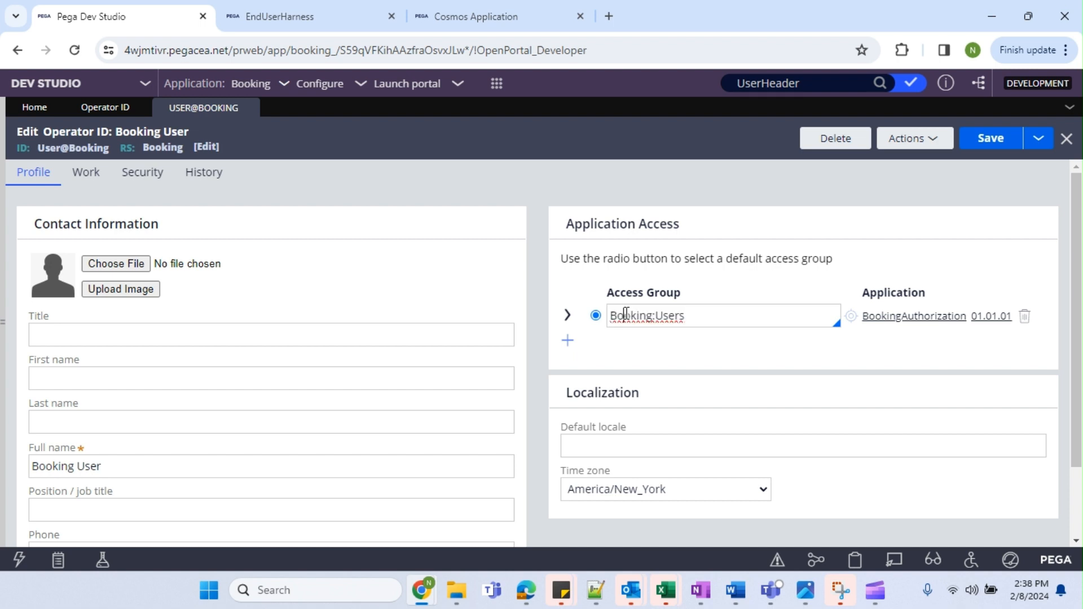
left_click_drag(718, 314, 612, 317)
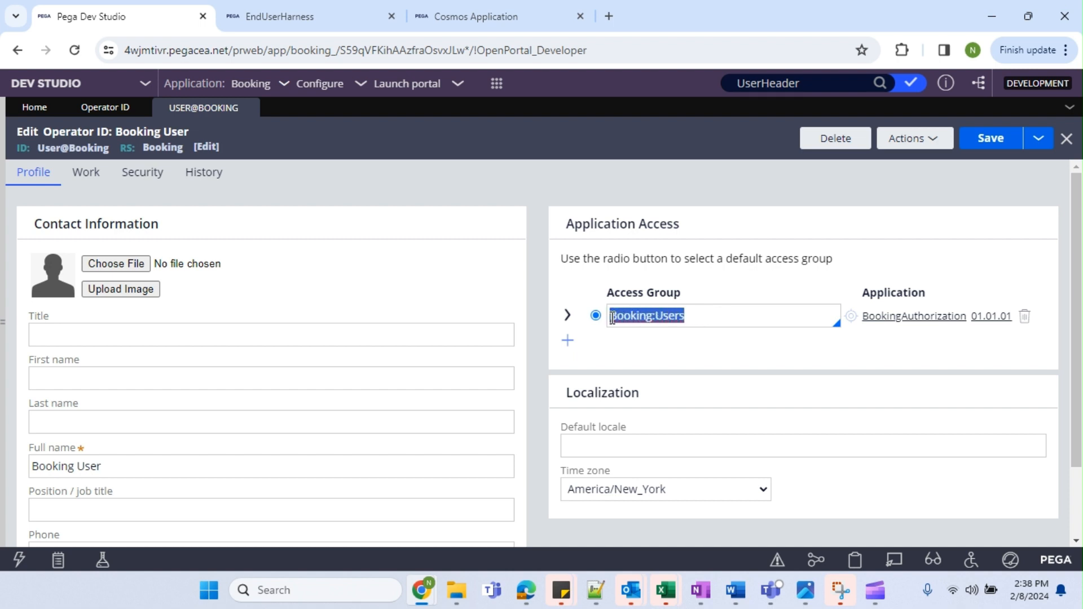
left_click(684, 314)
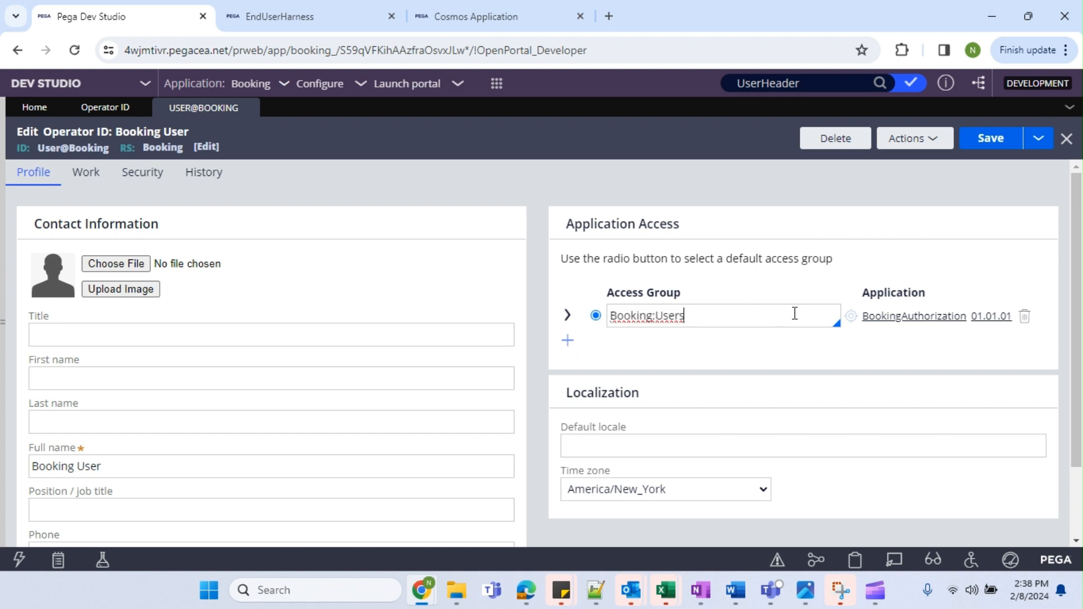
left_click(852, 318)
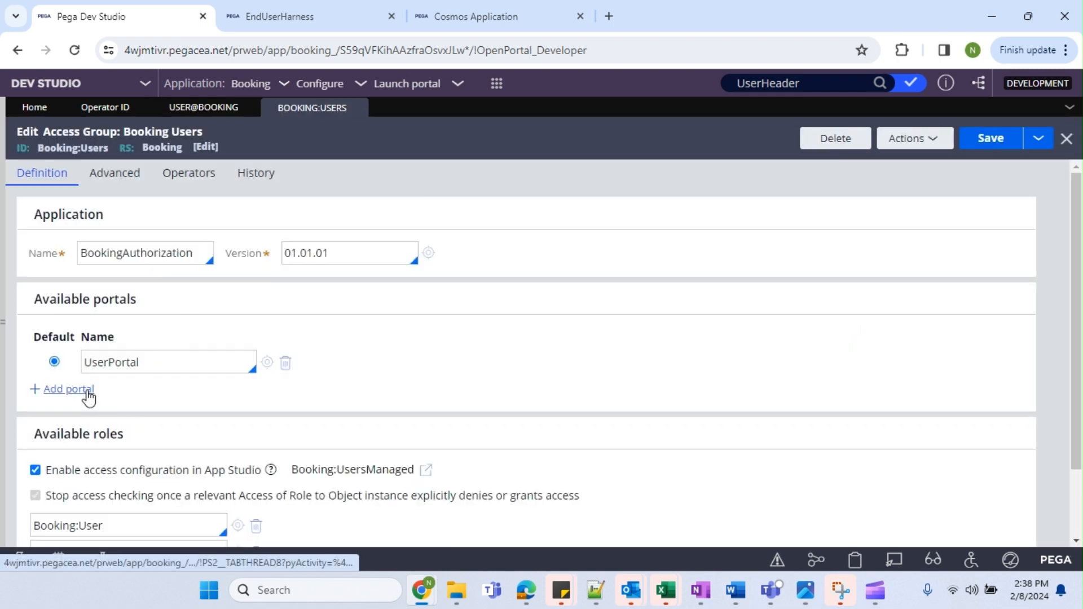
Replace UserPortal with EndUser as the only Booking:Users portal and save with Ctrl+S.
left_click(85, 394)
left_click_drag(164, 361, 86, 361)
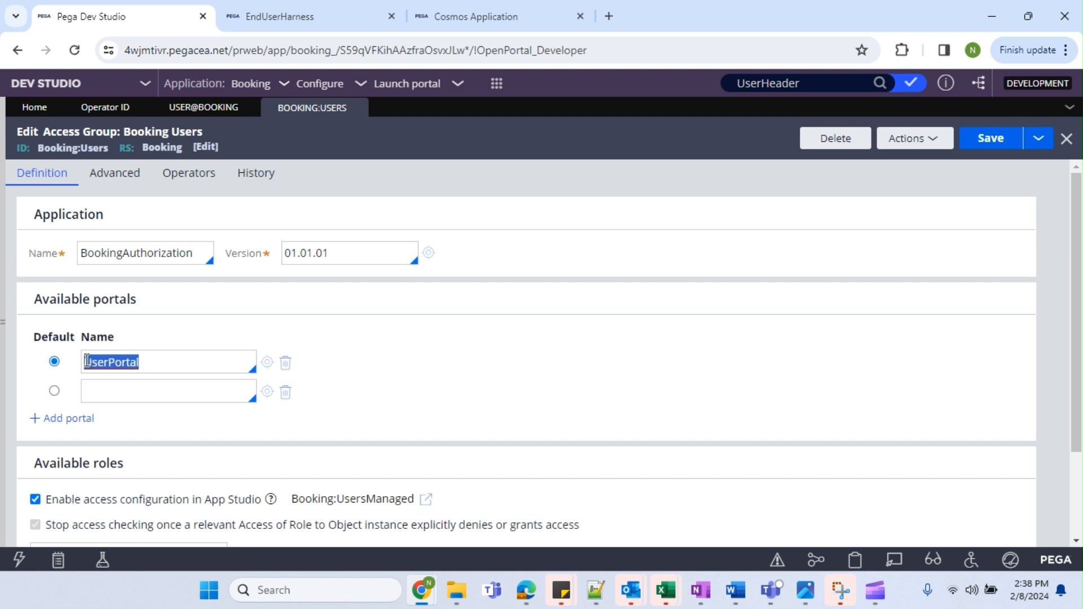
left_click(114, 391)
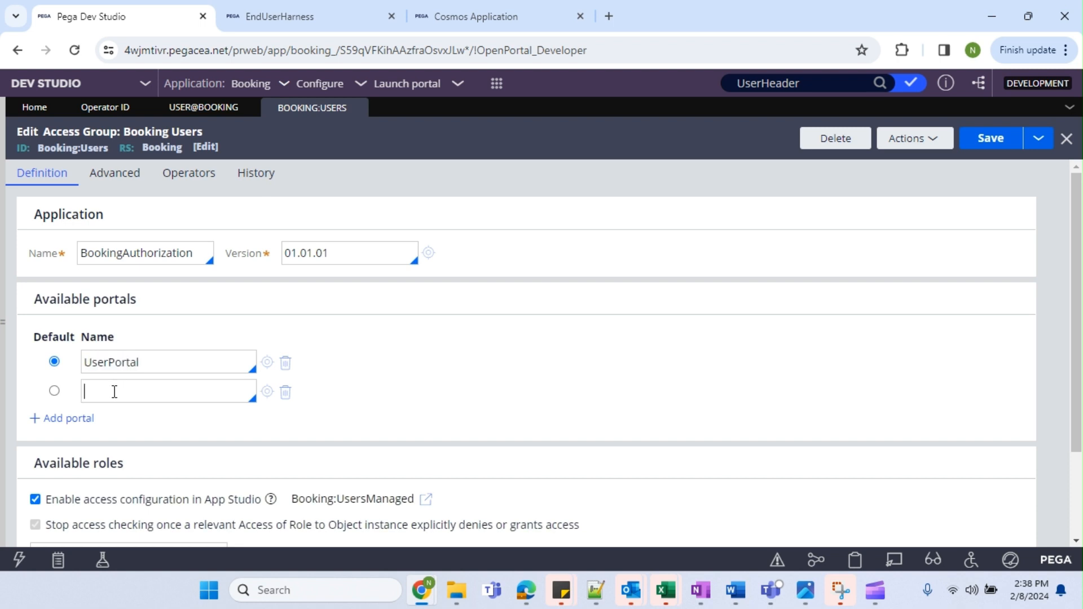
left_click(286, 392)
left_click(148, 363)
left_click_drag(157, 363, 82, 363)
key("BackSpace")
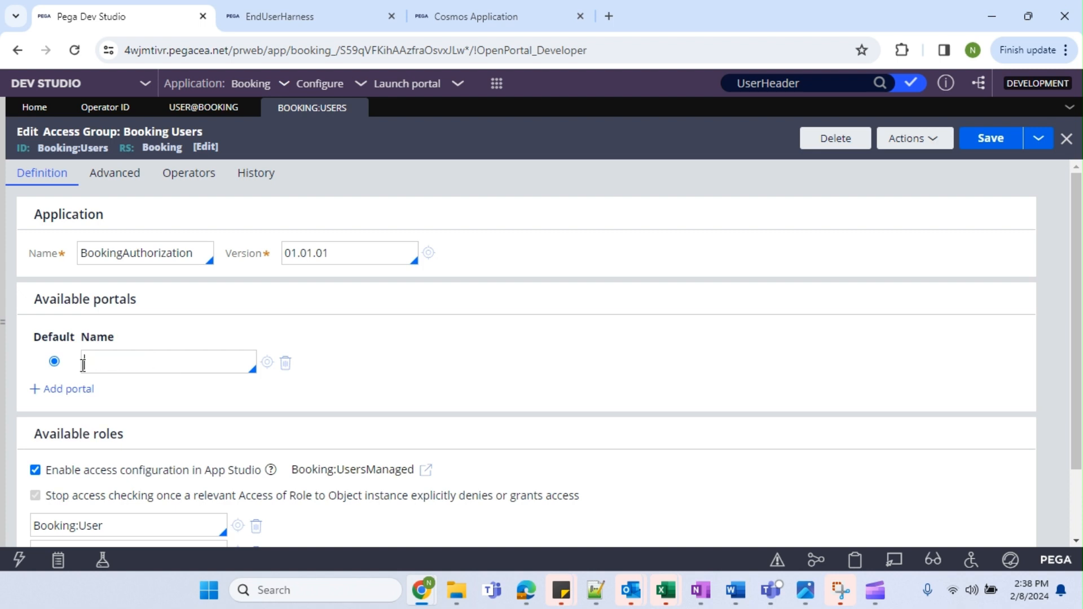
type("E")
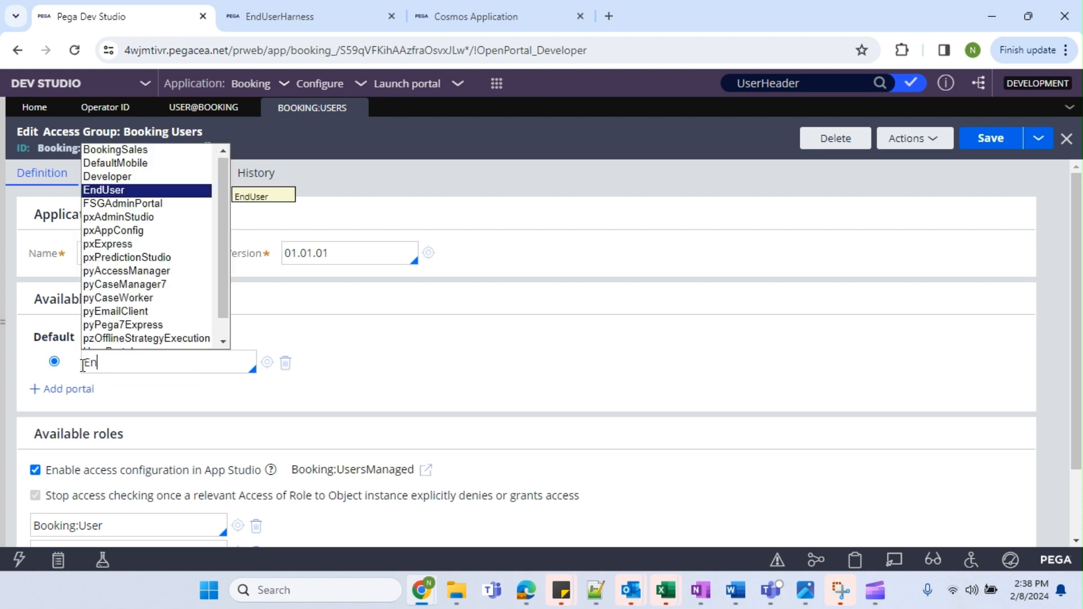
type("n")
key("Return")
key("ctrl+s")
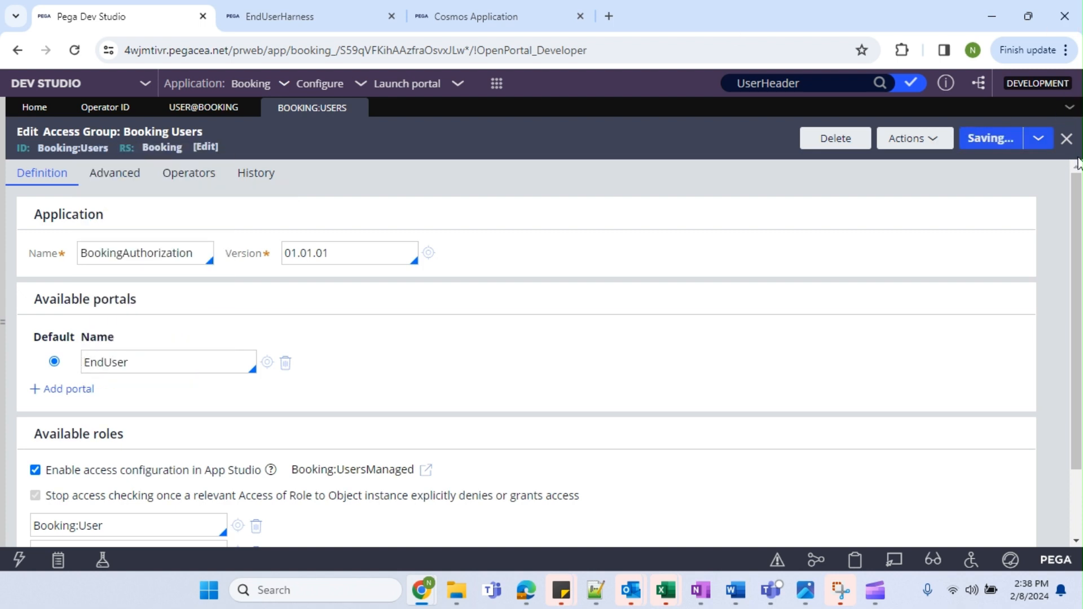
triple_click(84, 151)
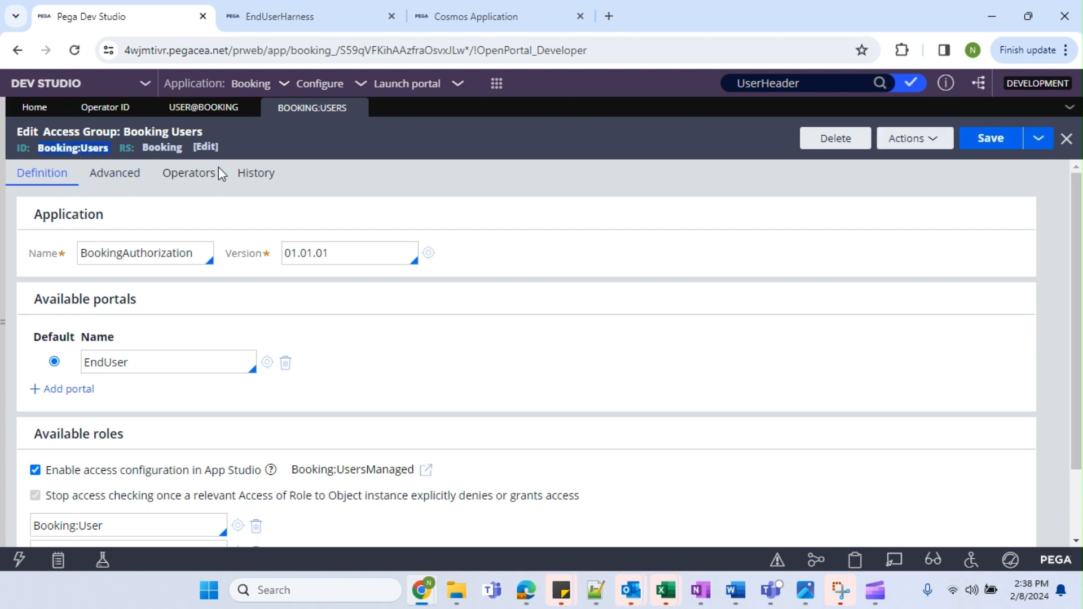
double_click(103, 361)
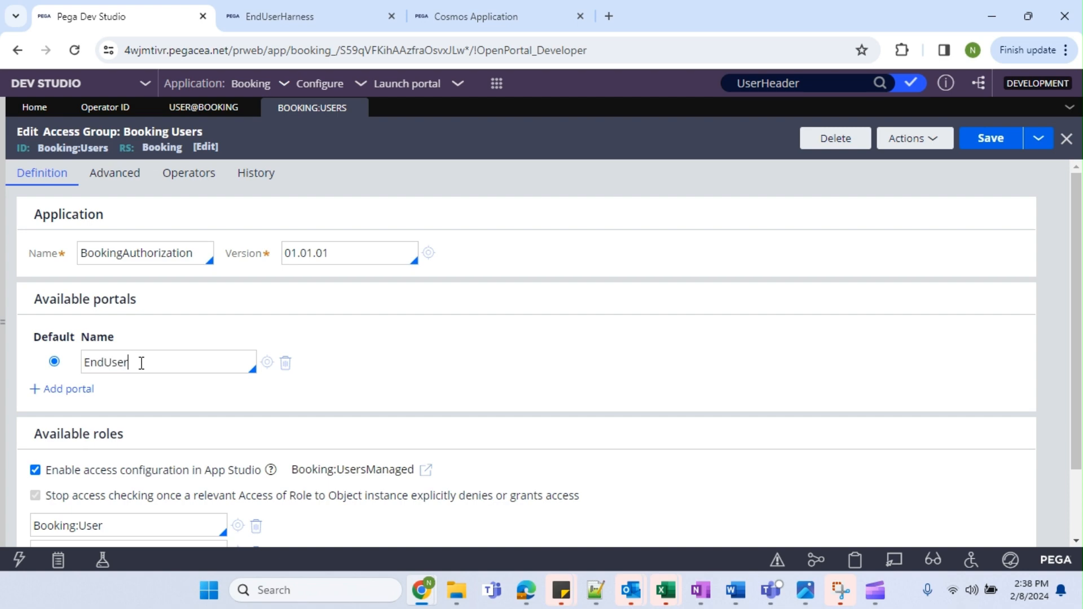
Enter, confirm and submit a new password for User@Booking on its Security tab, then return to Profile.
left_click(195, 107)
left_click(90, 172)
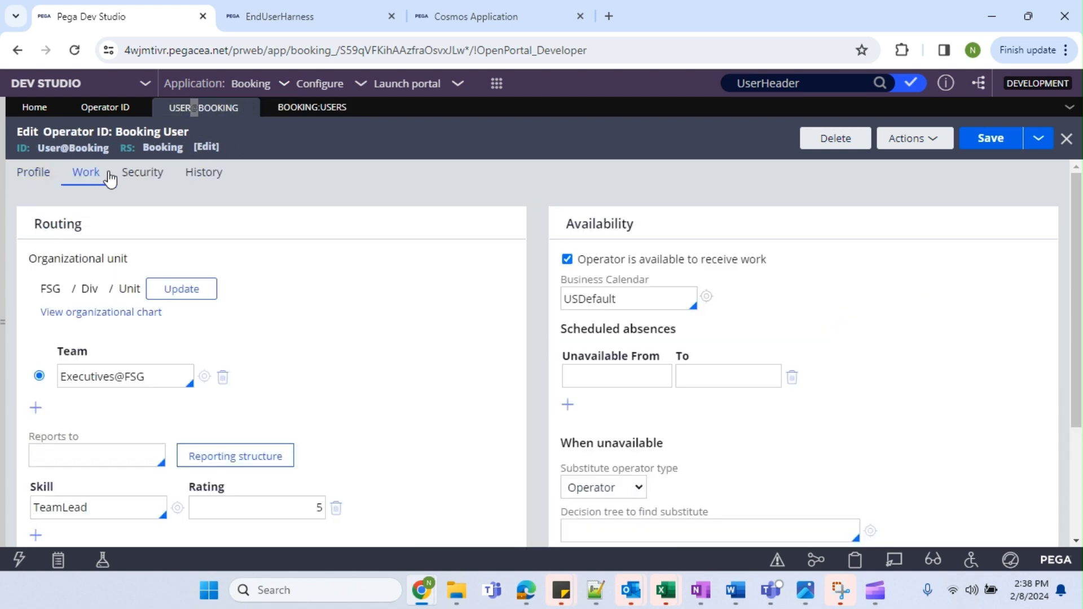
left_click(142, 172)
left_click(131, 258)
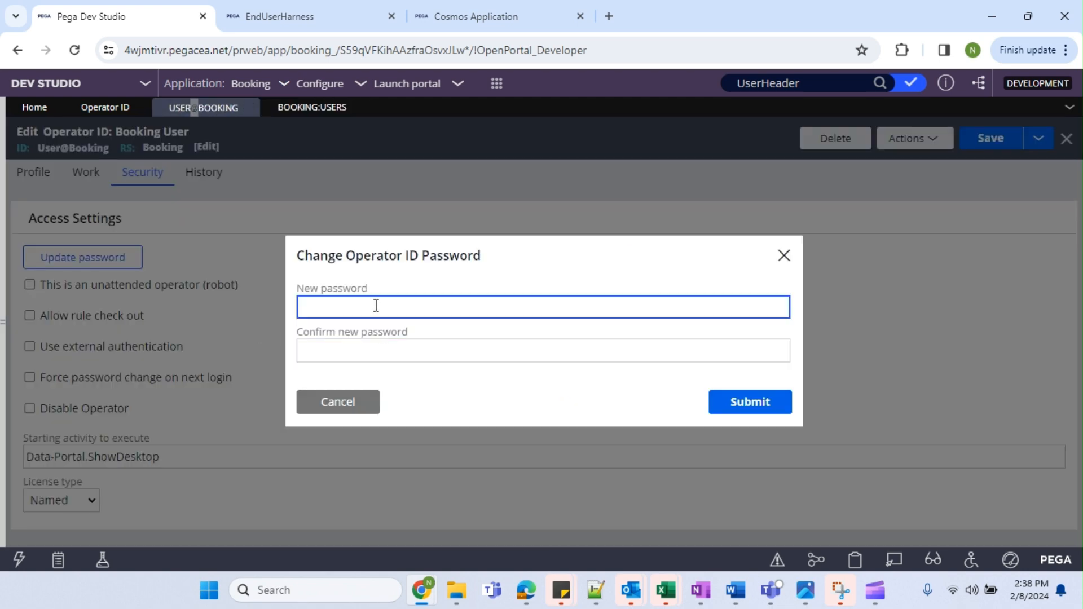
type("r")
key("Tab")
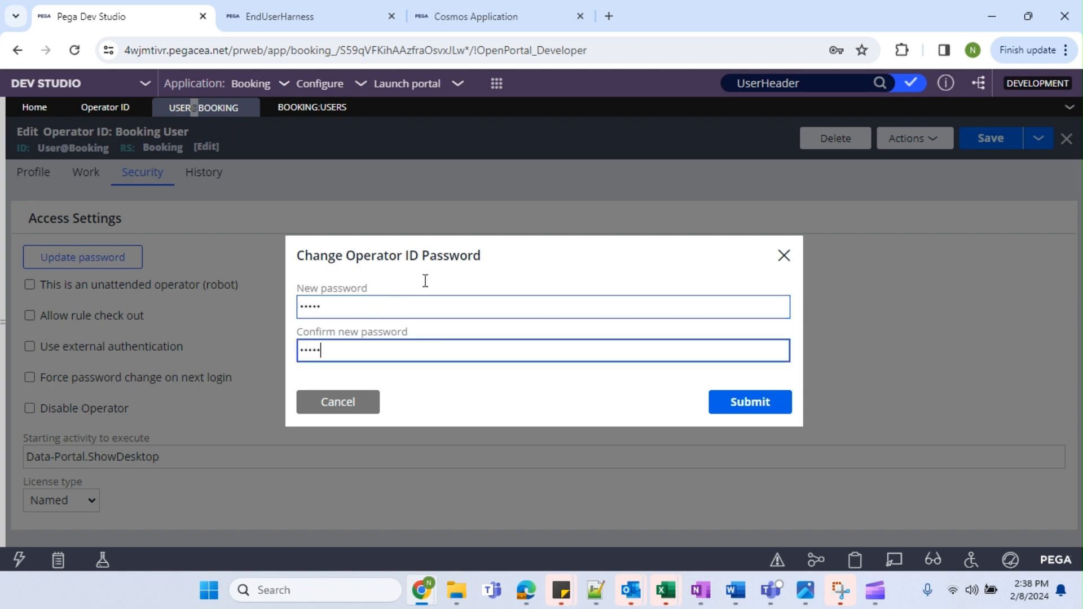
left_click(771, 405)
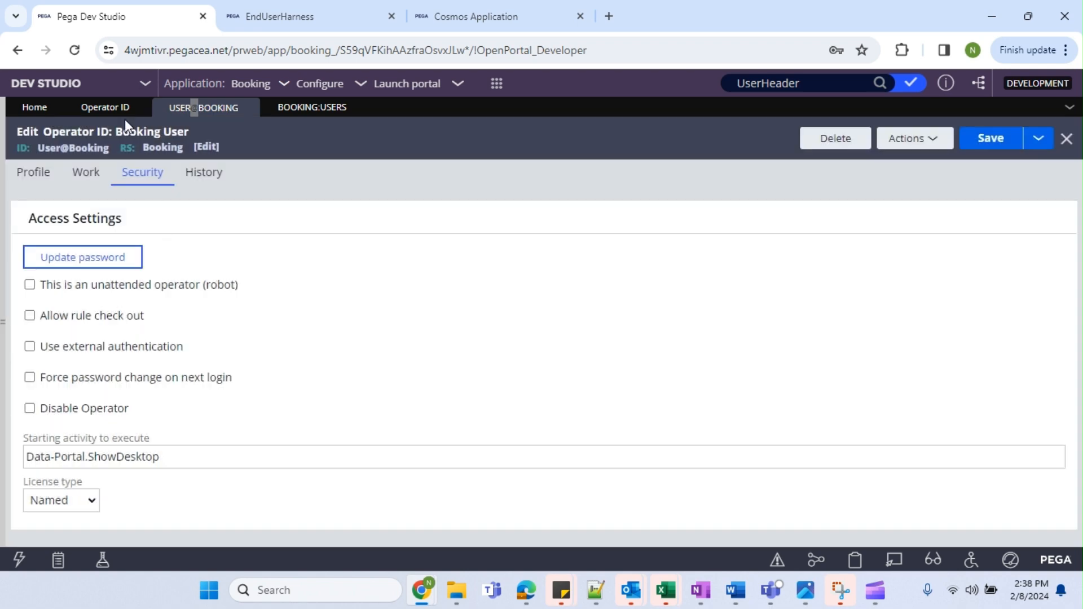
left_click(105, 107)
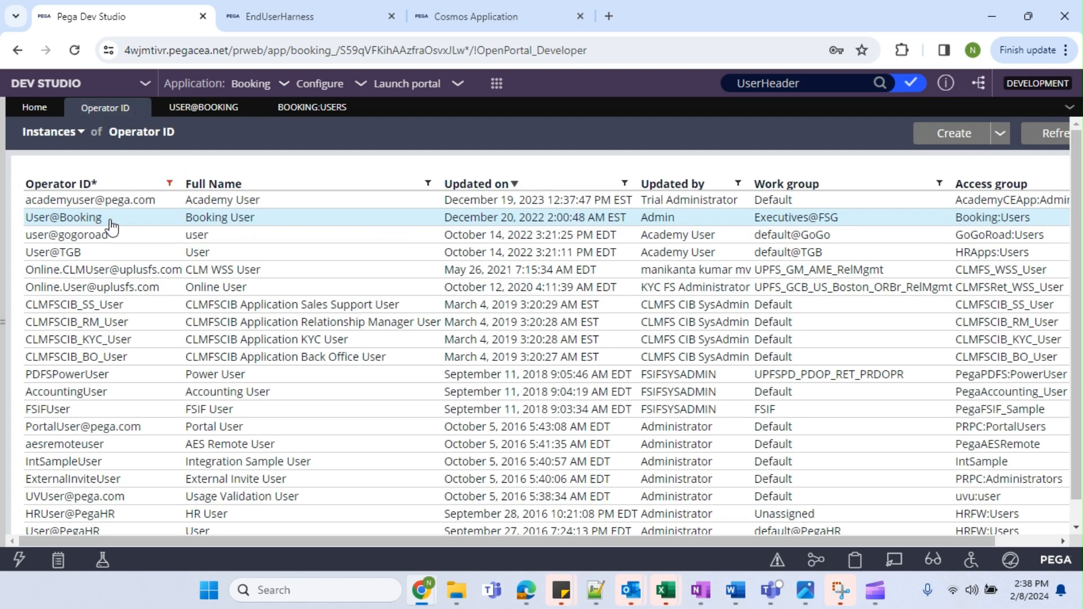
left_click(204, 107)
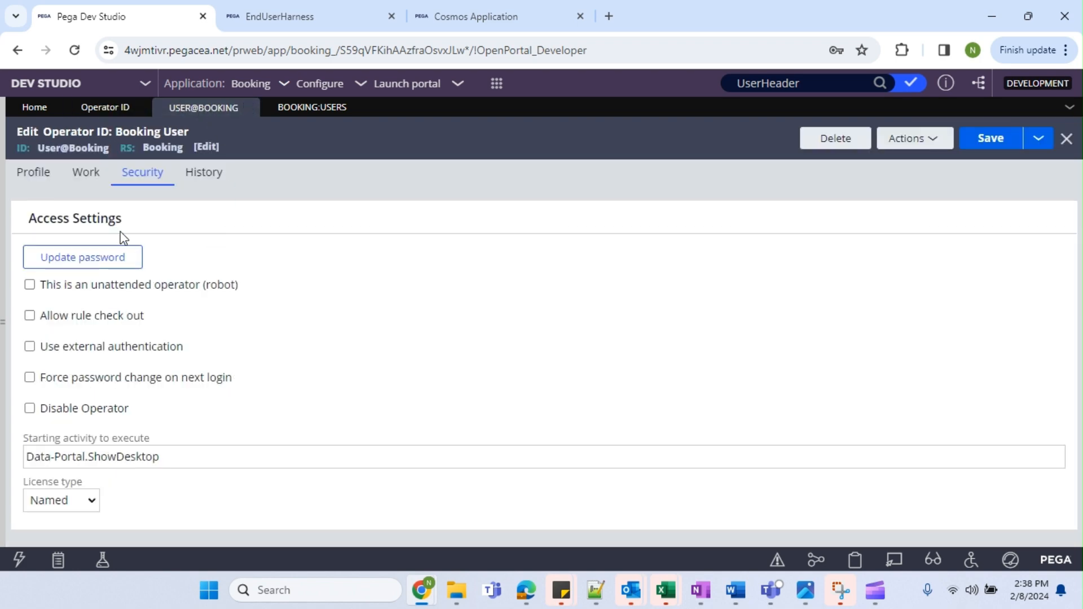
left_click(30, 177)
double_click(76, 148)
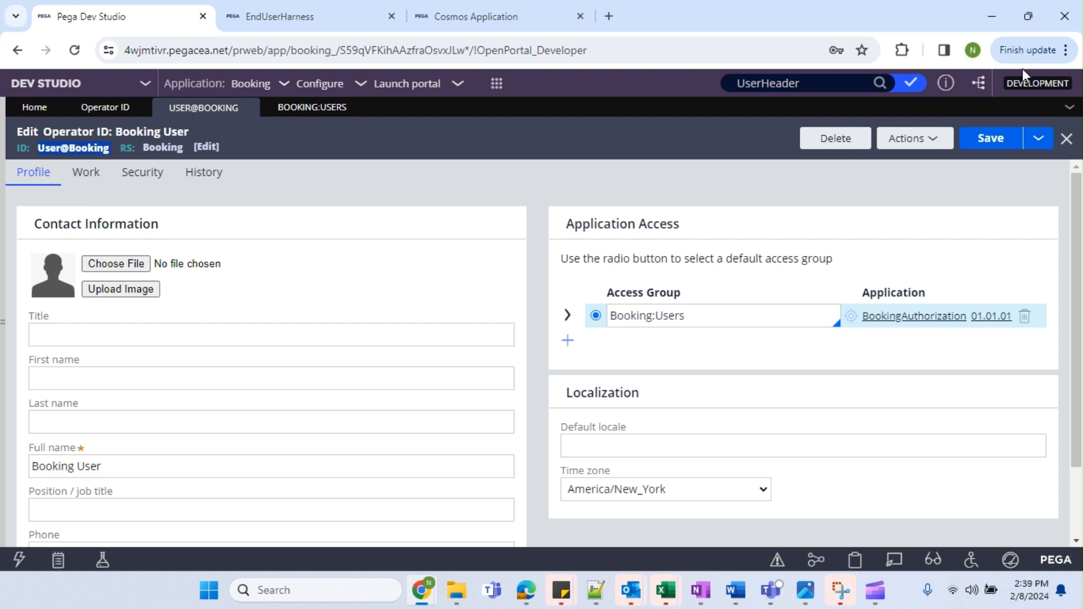
Log off Dev Studio, save the login in Chrome, log in as User@Booking, and go back.
left_click(4, 439)
left_click(32, 529)
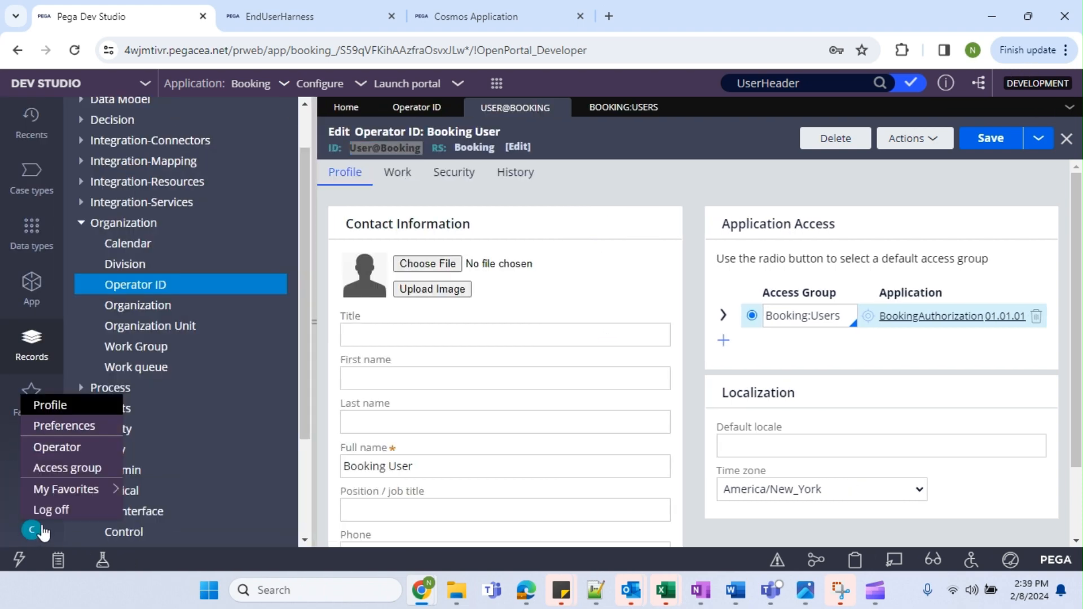
left_click(51, 510)
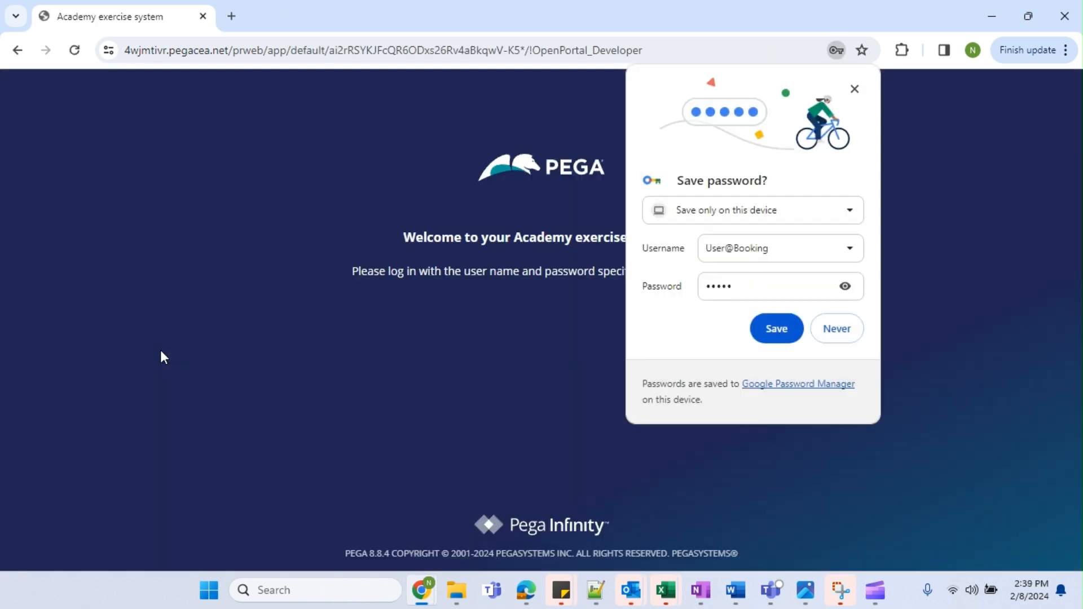
left_click(774, 332)
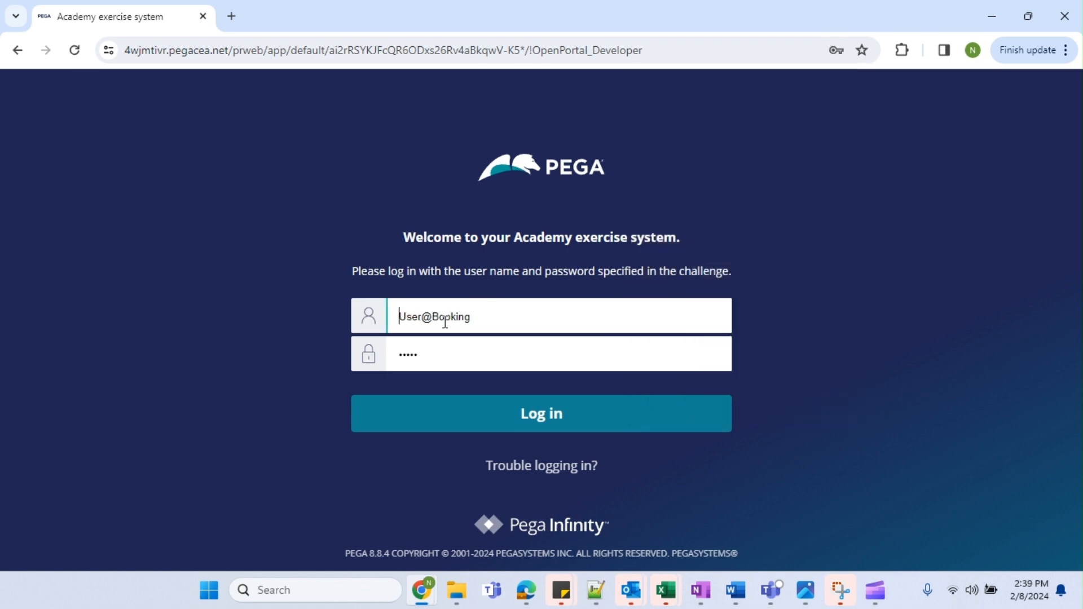
left_click(535, 426)
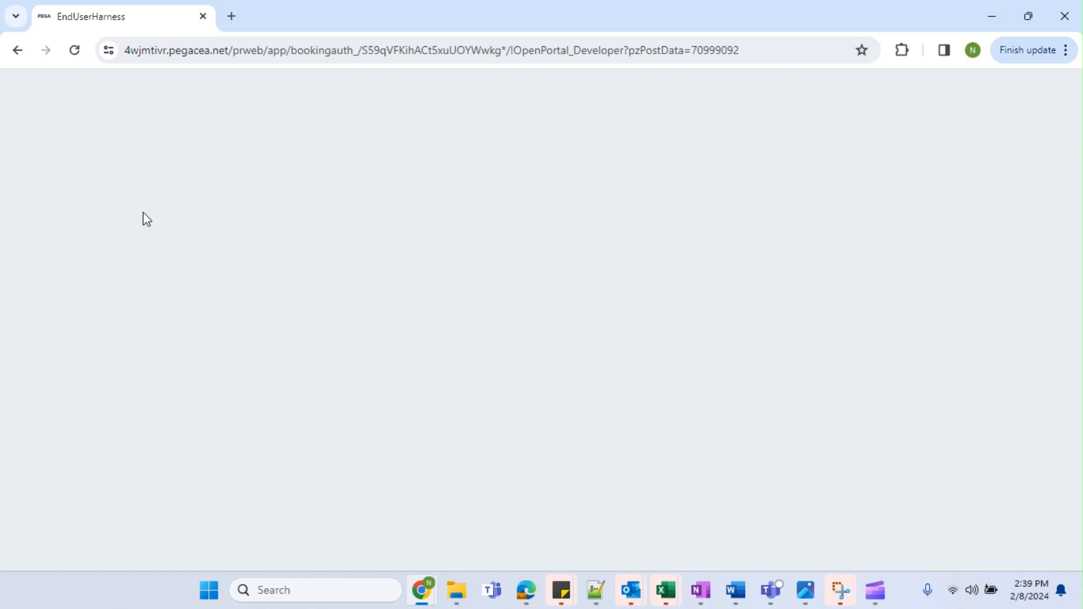
left_click(17, 57)
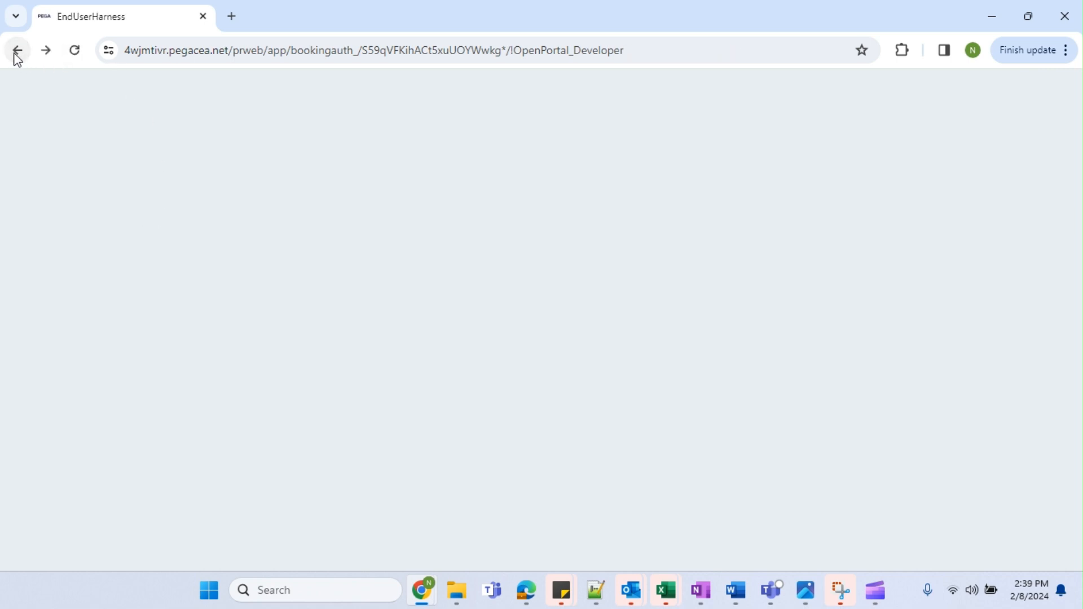